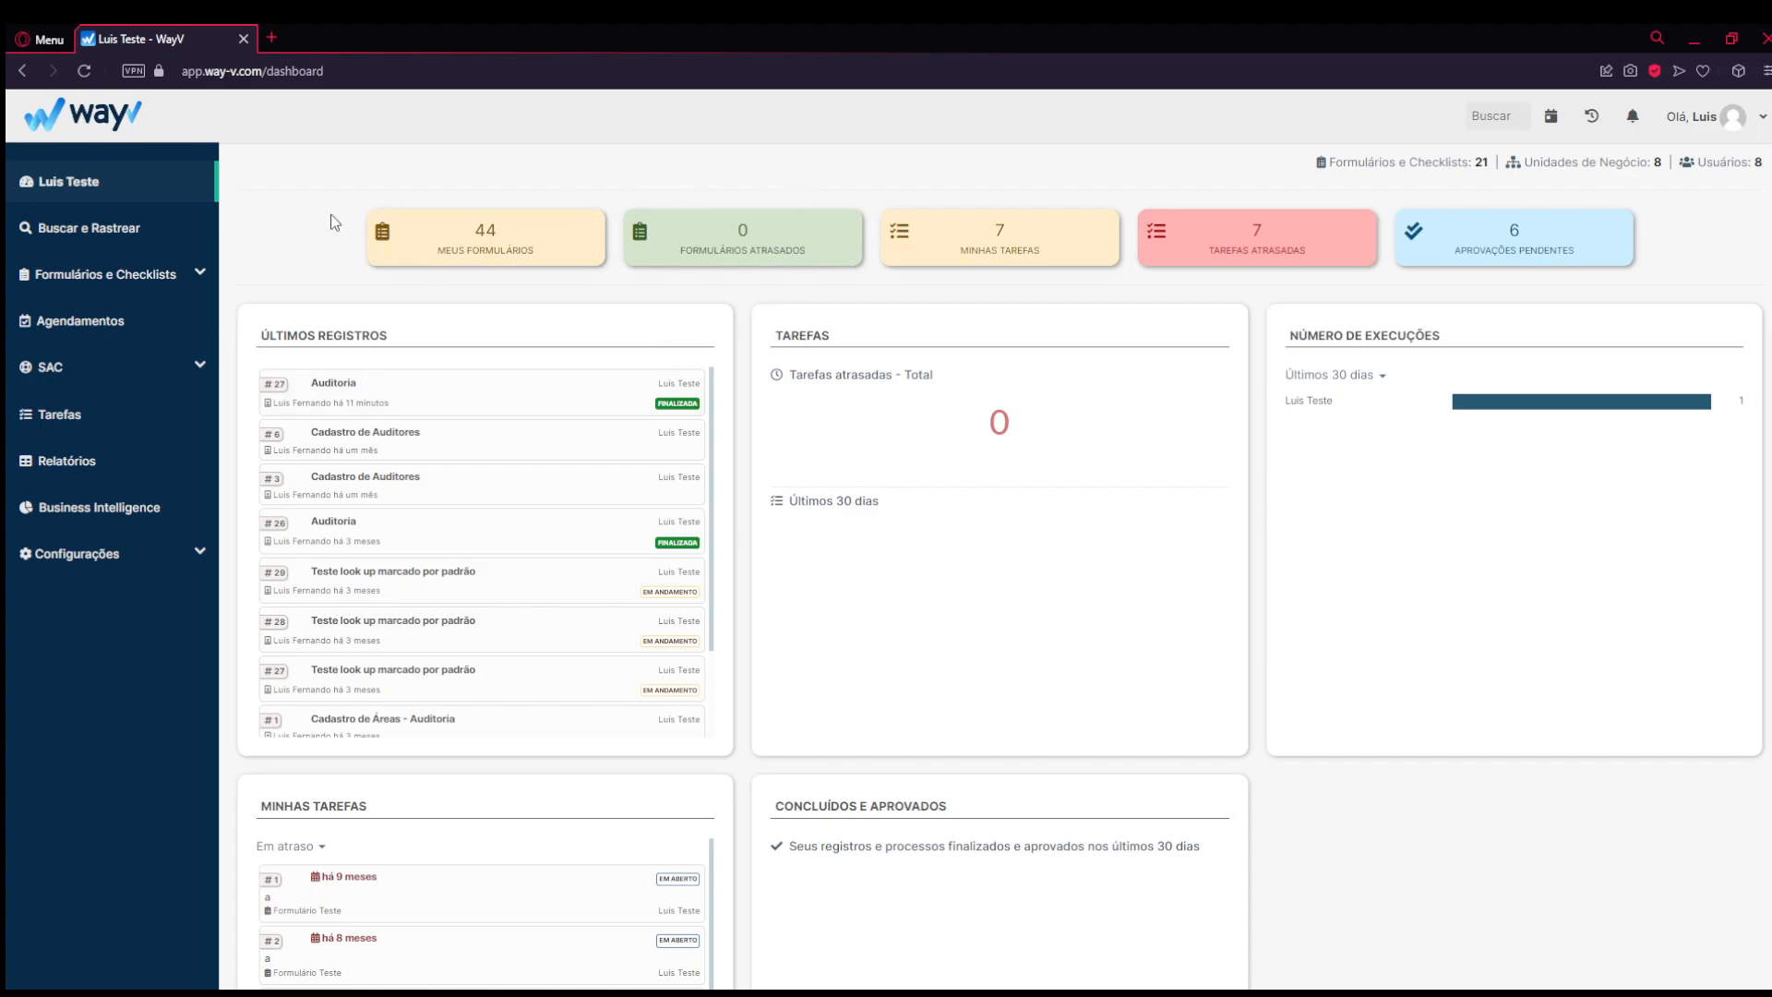
- Open record 27 of the Auditoria form from the list of all forms
left_click(162, 279)
left_click(162, 314)
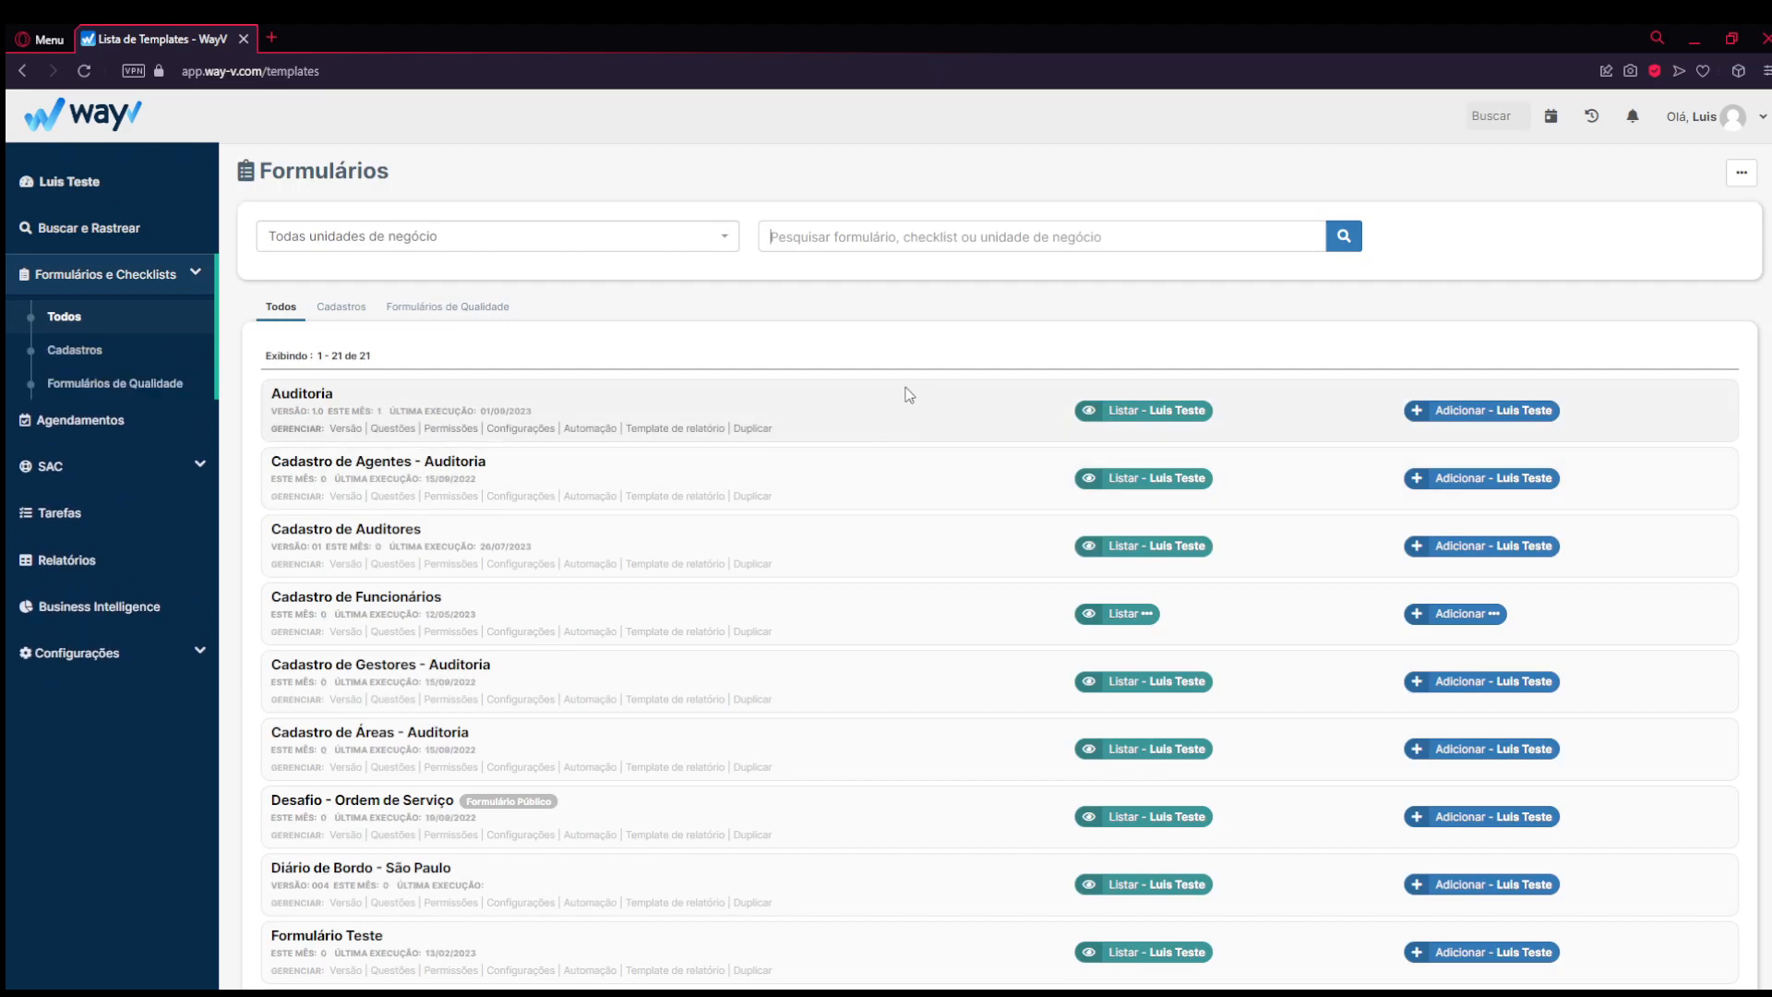
left_click(1107, 411)
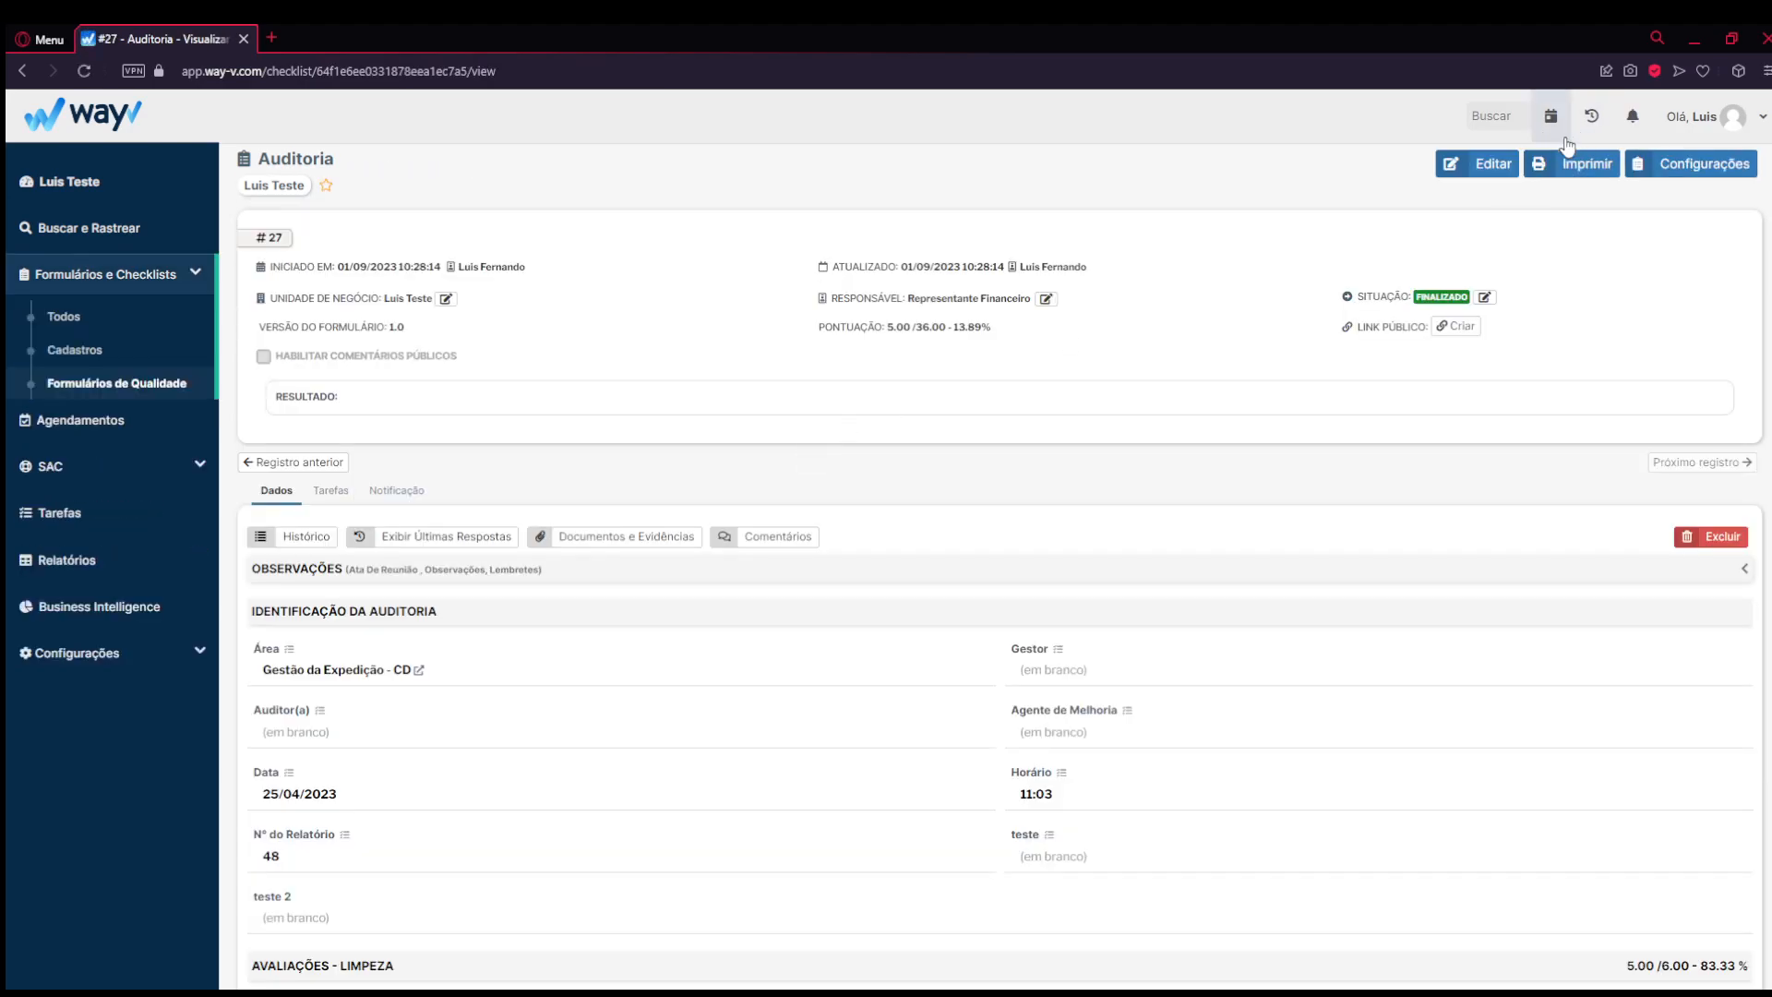
- Preview the standard printout of the Auditoria record, look through its pages, and close the preview without printing
left_click(1566, 166)
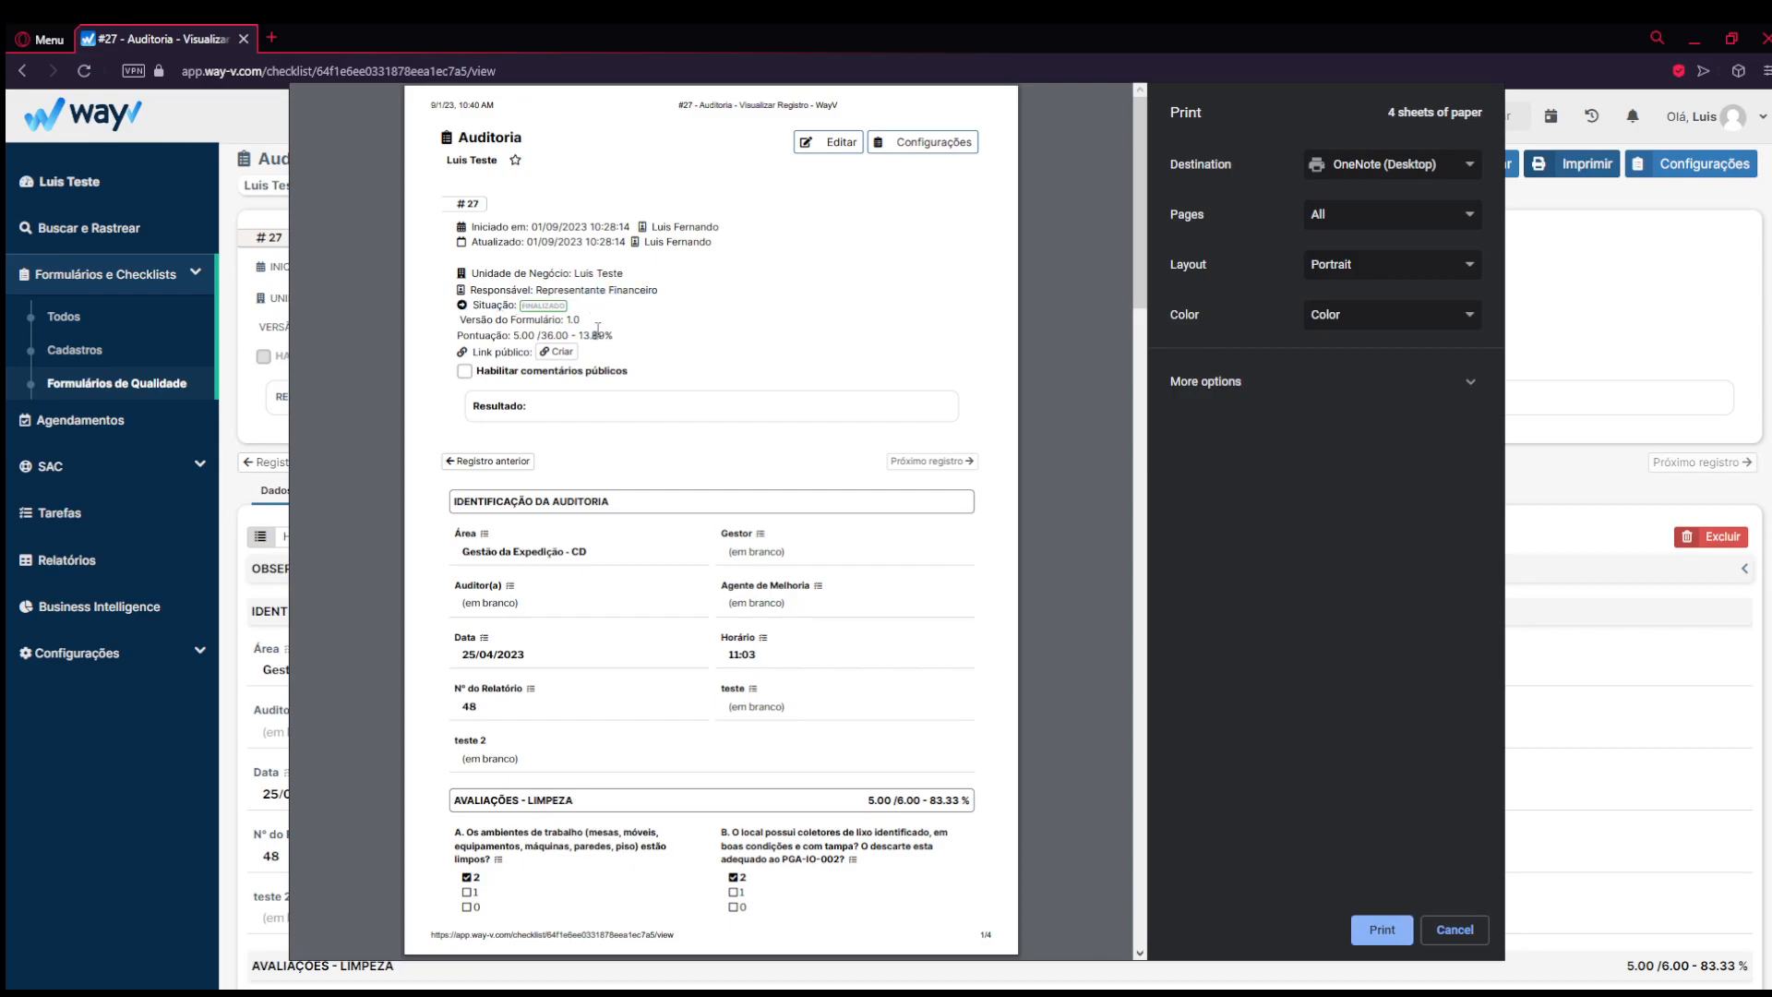
left_click_drag(619, 338, 512, 337)
left_click(593, 233)
scroll(892, 264, "down", 10)
scroll(738, 553, "up", 10)
scroll(710, 665, "down", 6)
scroll(709, 665, "down", 10)
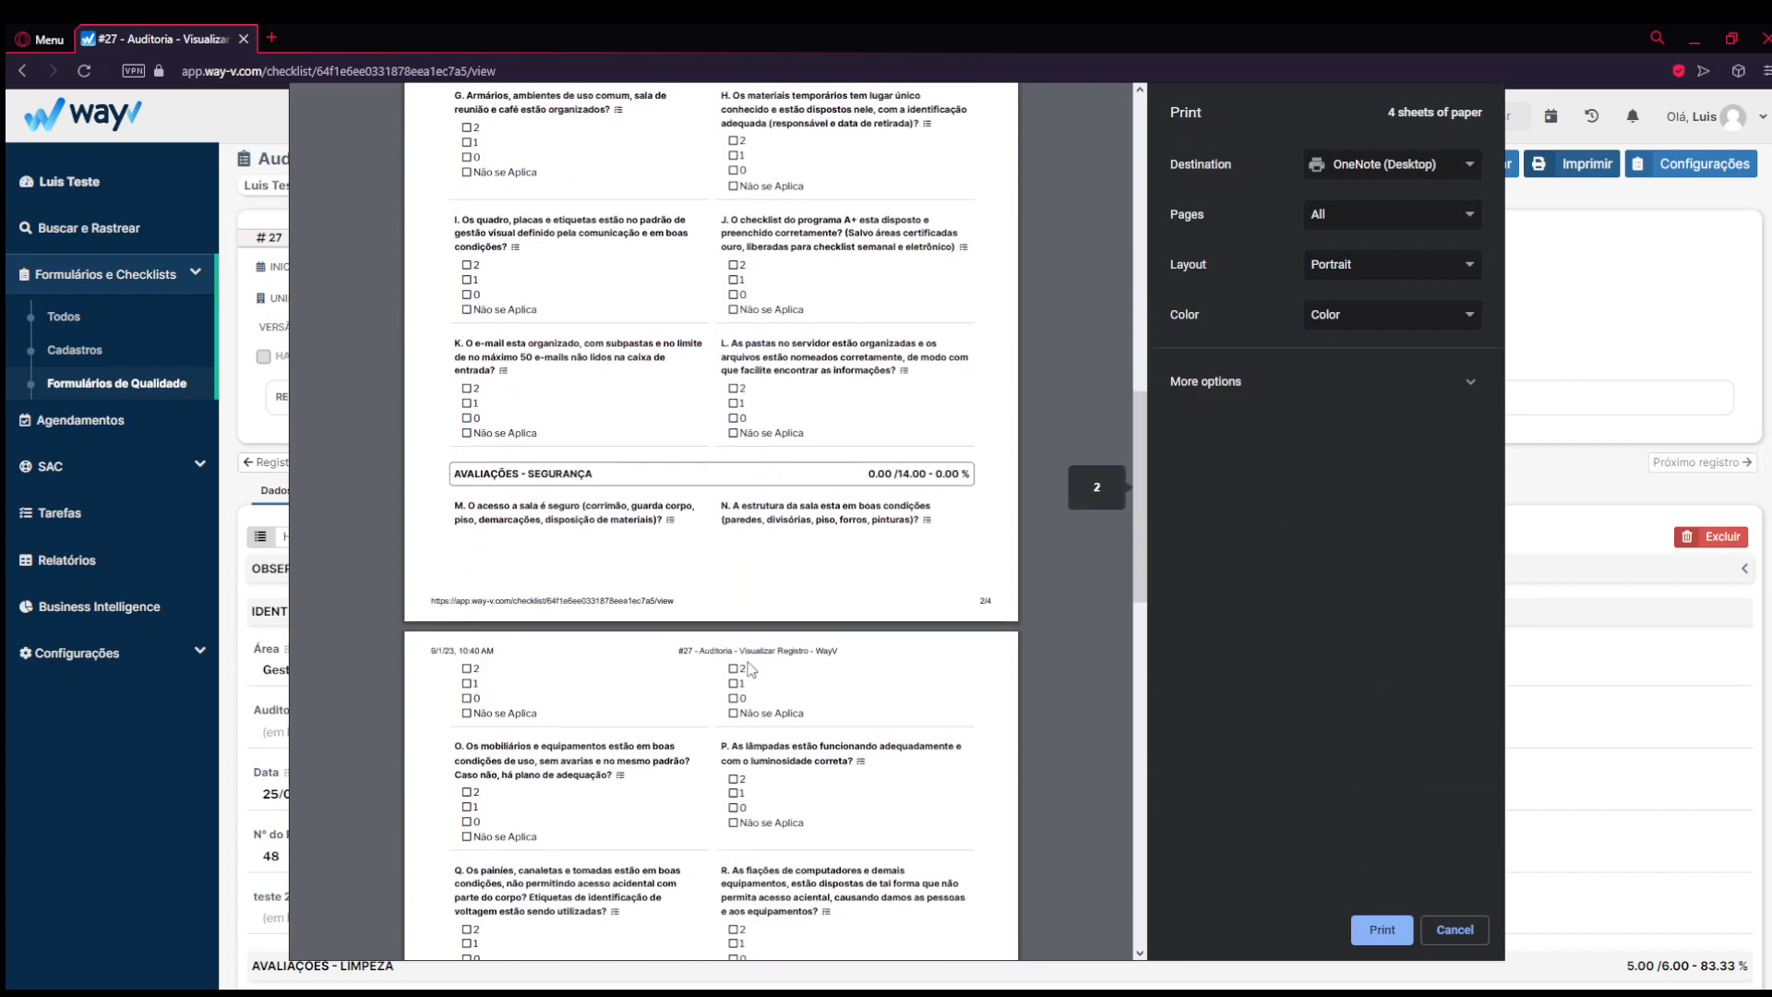
left_click(1454, 929)
- Look over the whole Auditoria record, compare it with its print preview, and cancel printing
scroll(979, 513, "down", 20)
scroll(818, 755, "up", 14)
scroll(966, 424, "up", 7)
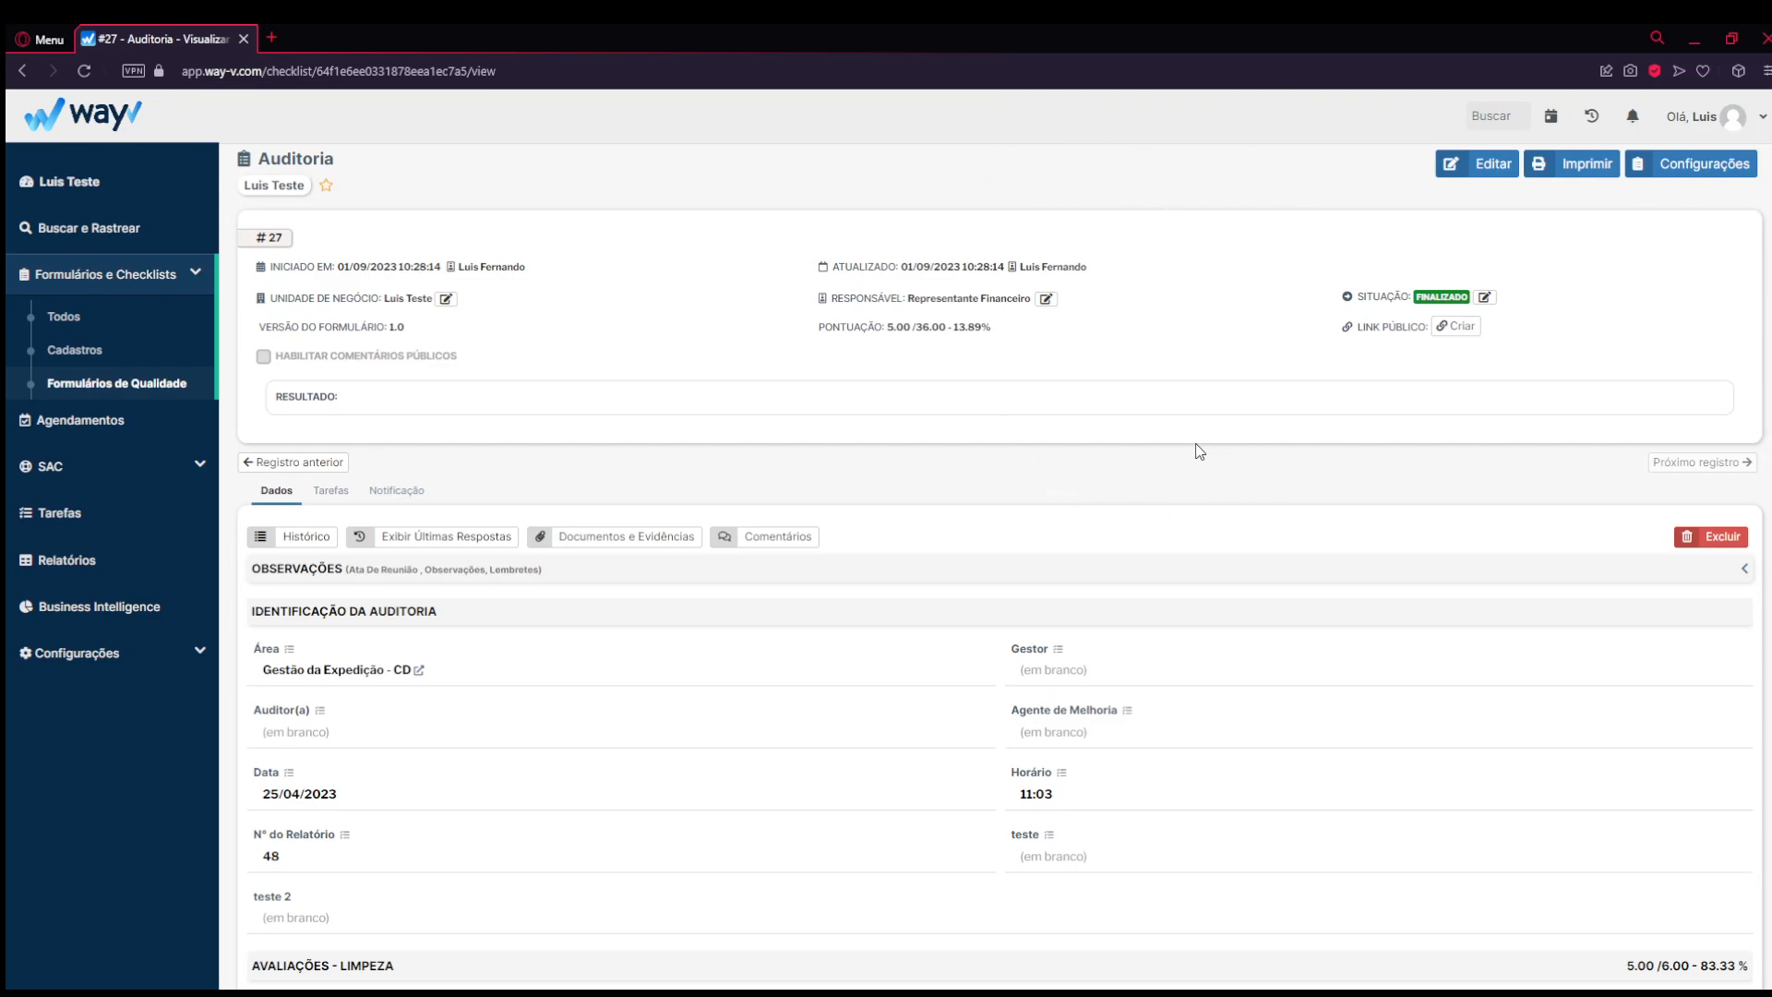
key("ctrl+p")
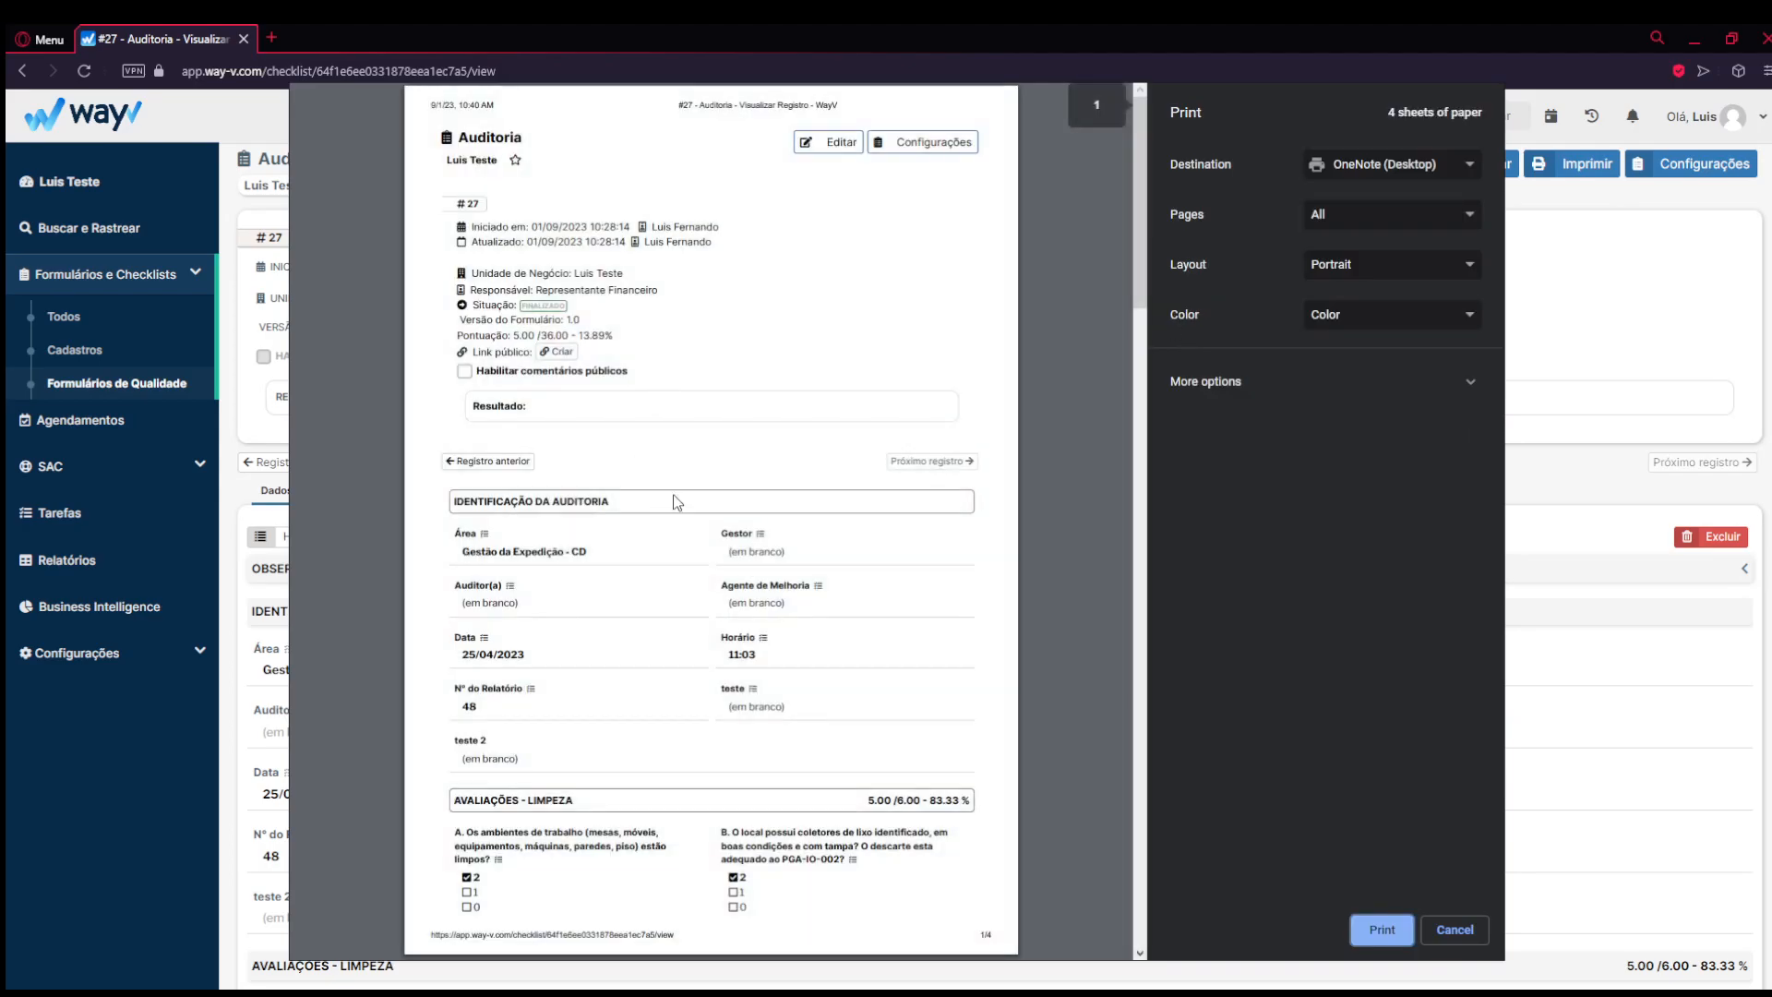
scroll(773, 535, "down", 5)
scroll(773, 541, "down", 3)
scroll(773, 542, "up", 10)
left_click(1474, 928)
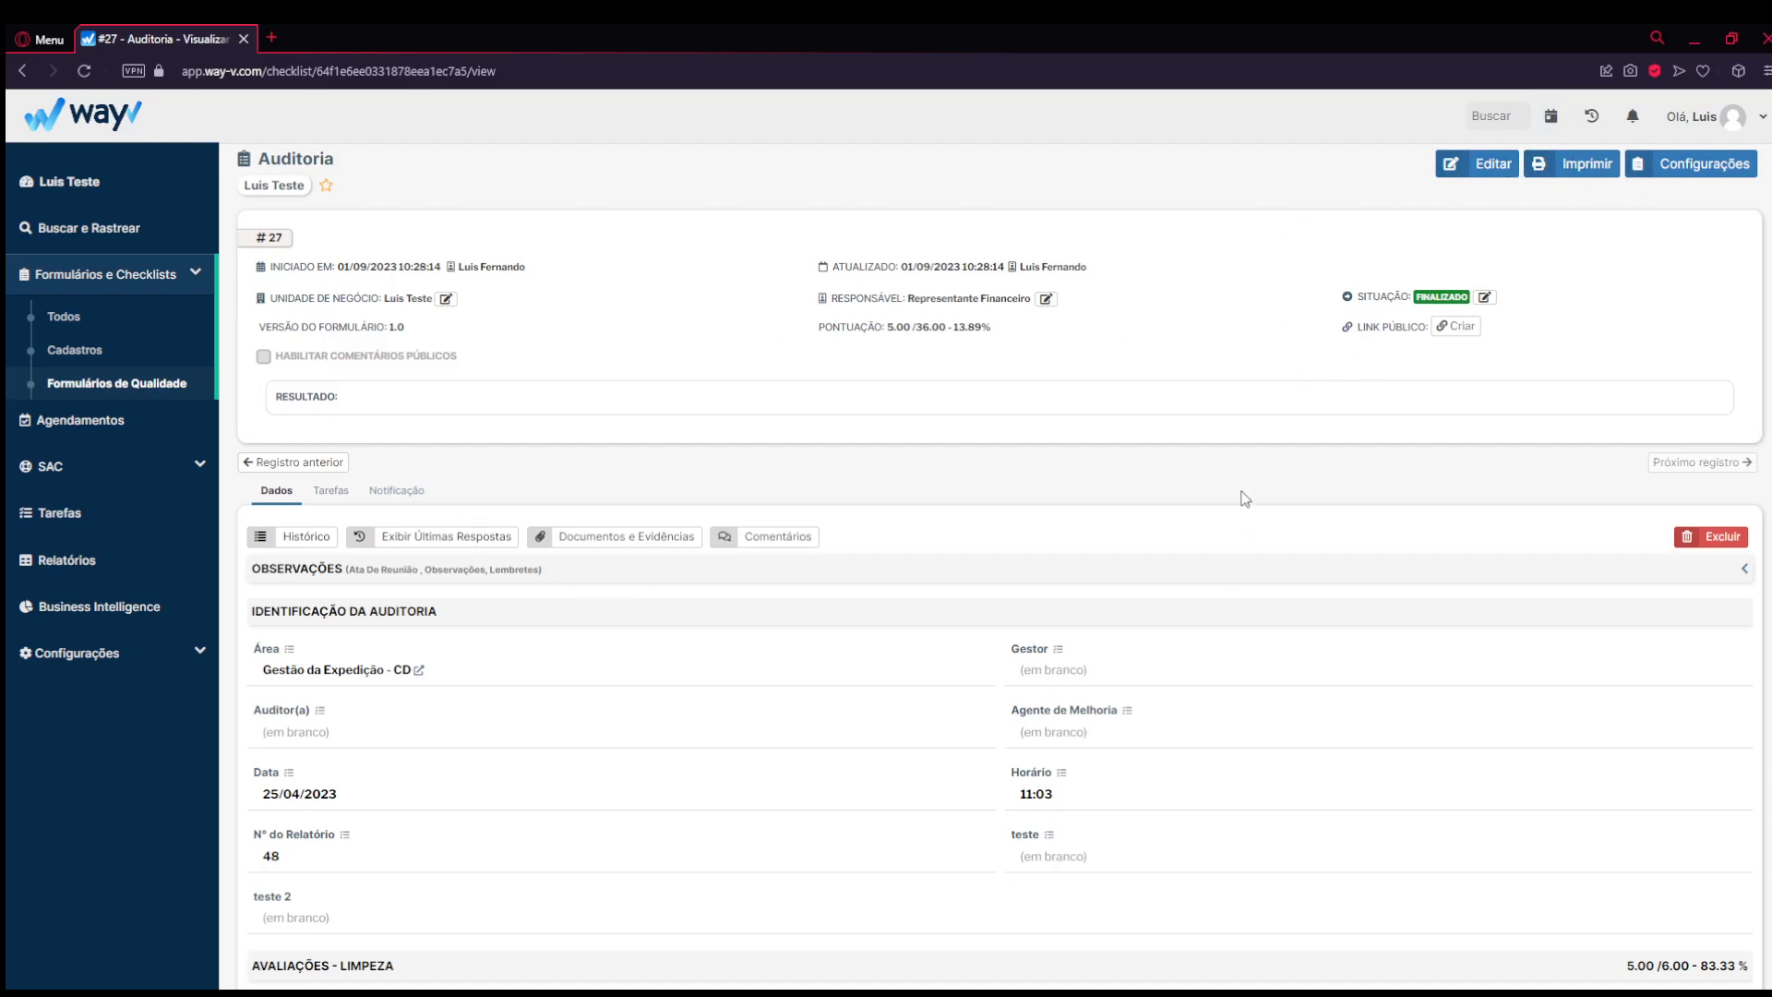
- Examine the Auditoria record's title, general information, identification fields and scored evaluation sections
scroll(621, 494, "down", 10)
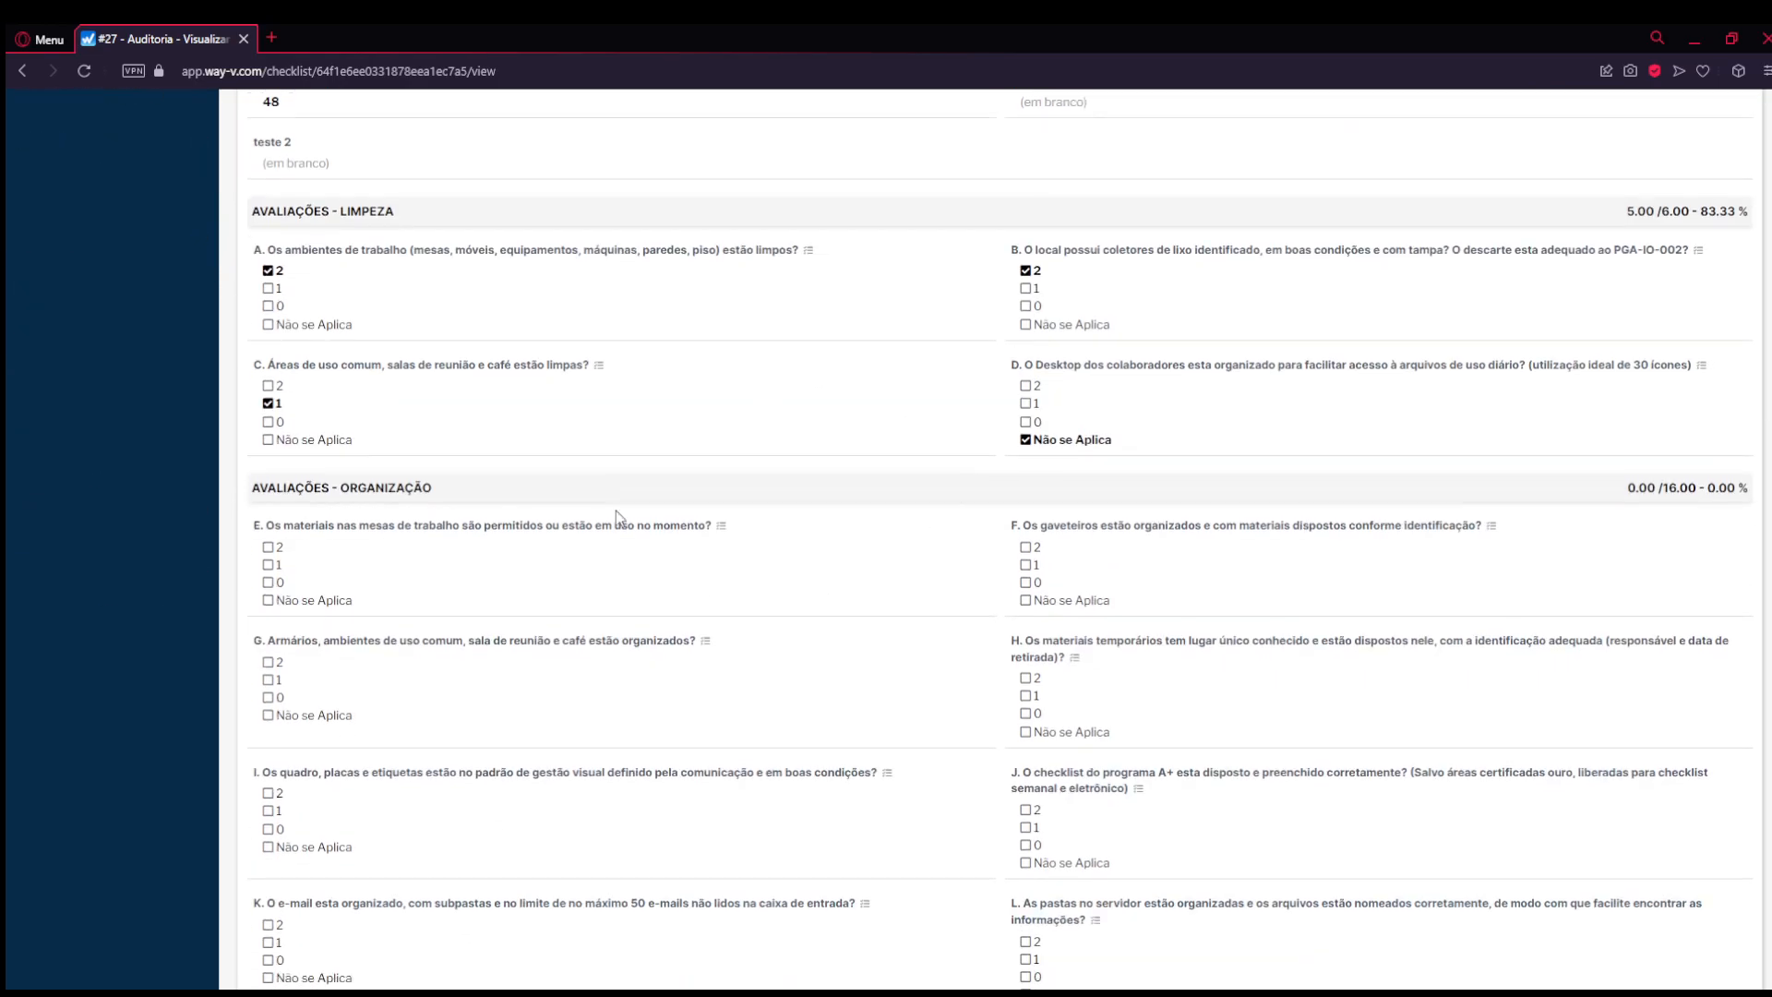
scroll(922, 701, "up", 8)
scroll(876, 581, "up", 2)
scroll(800, 463, "down", 5)
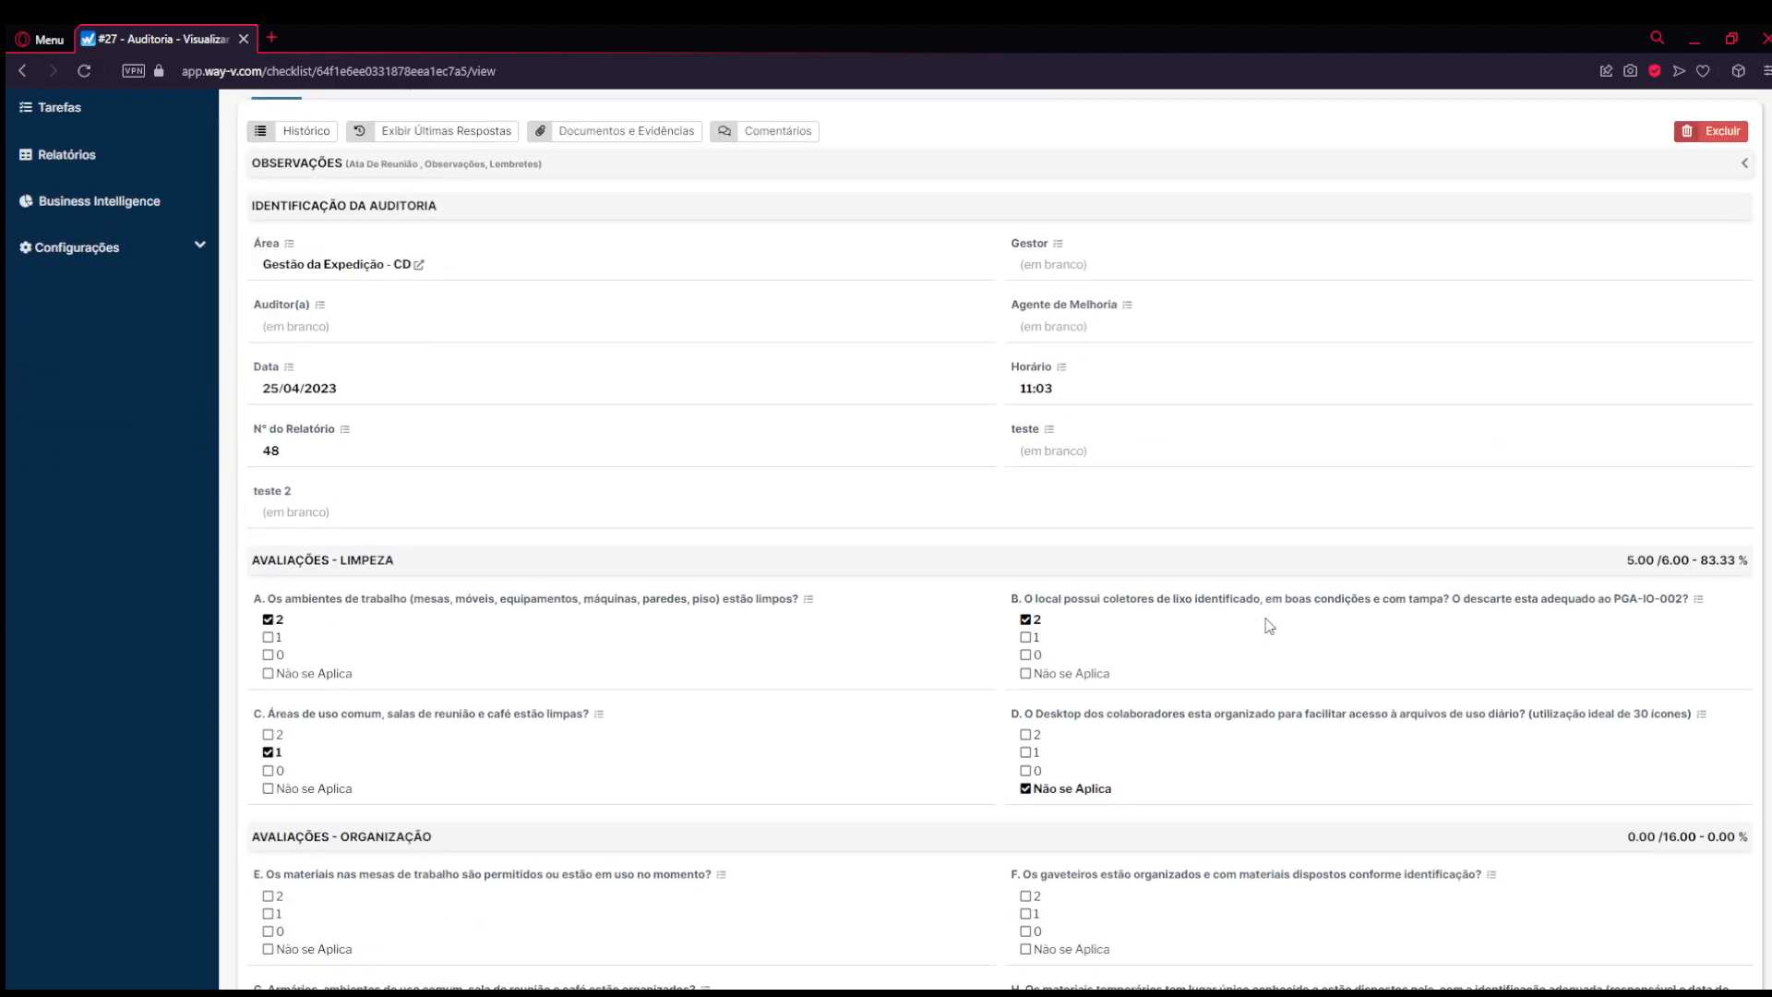
scroll(783, 740, "up", 2)
scroll(783, 740, "up", 3)
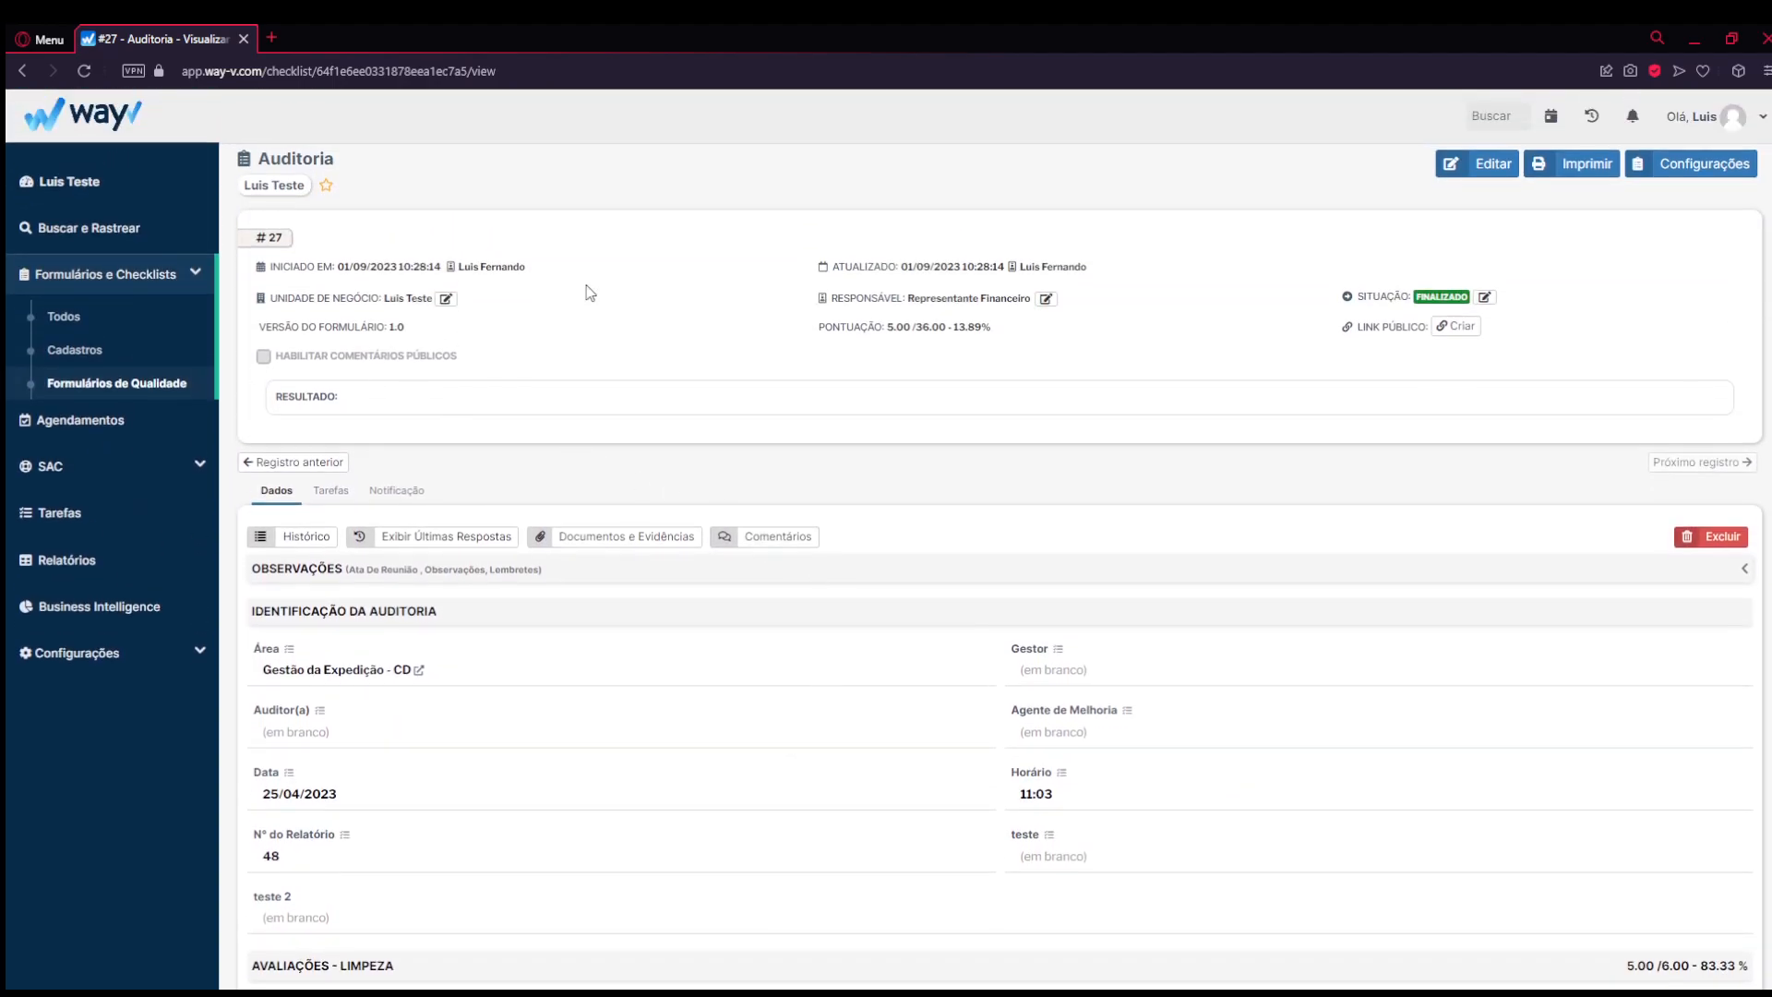
scroll(527, 692, "down", 4)
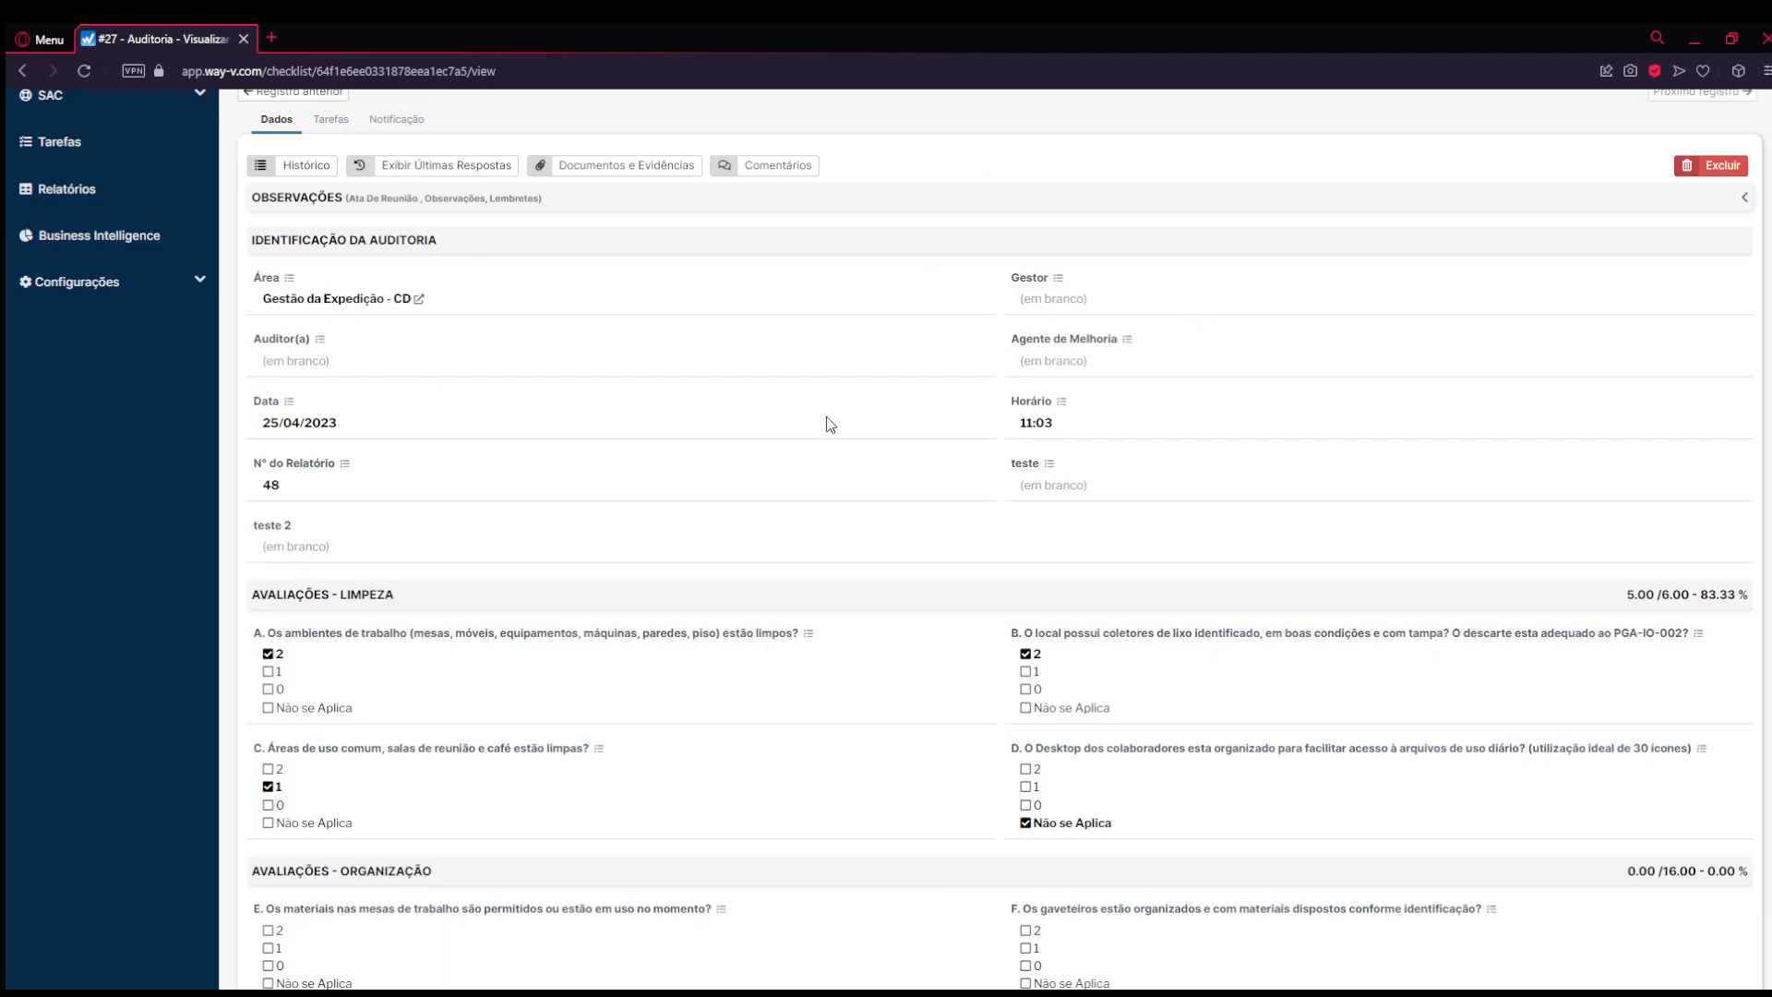
scroll(649, 818, "down", 7)
scroll(754, 473, "up", 10)
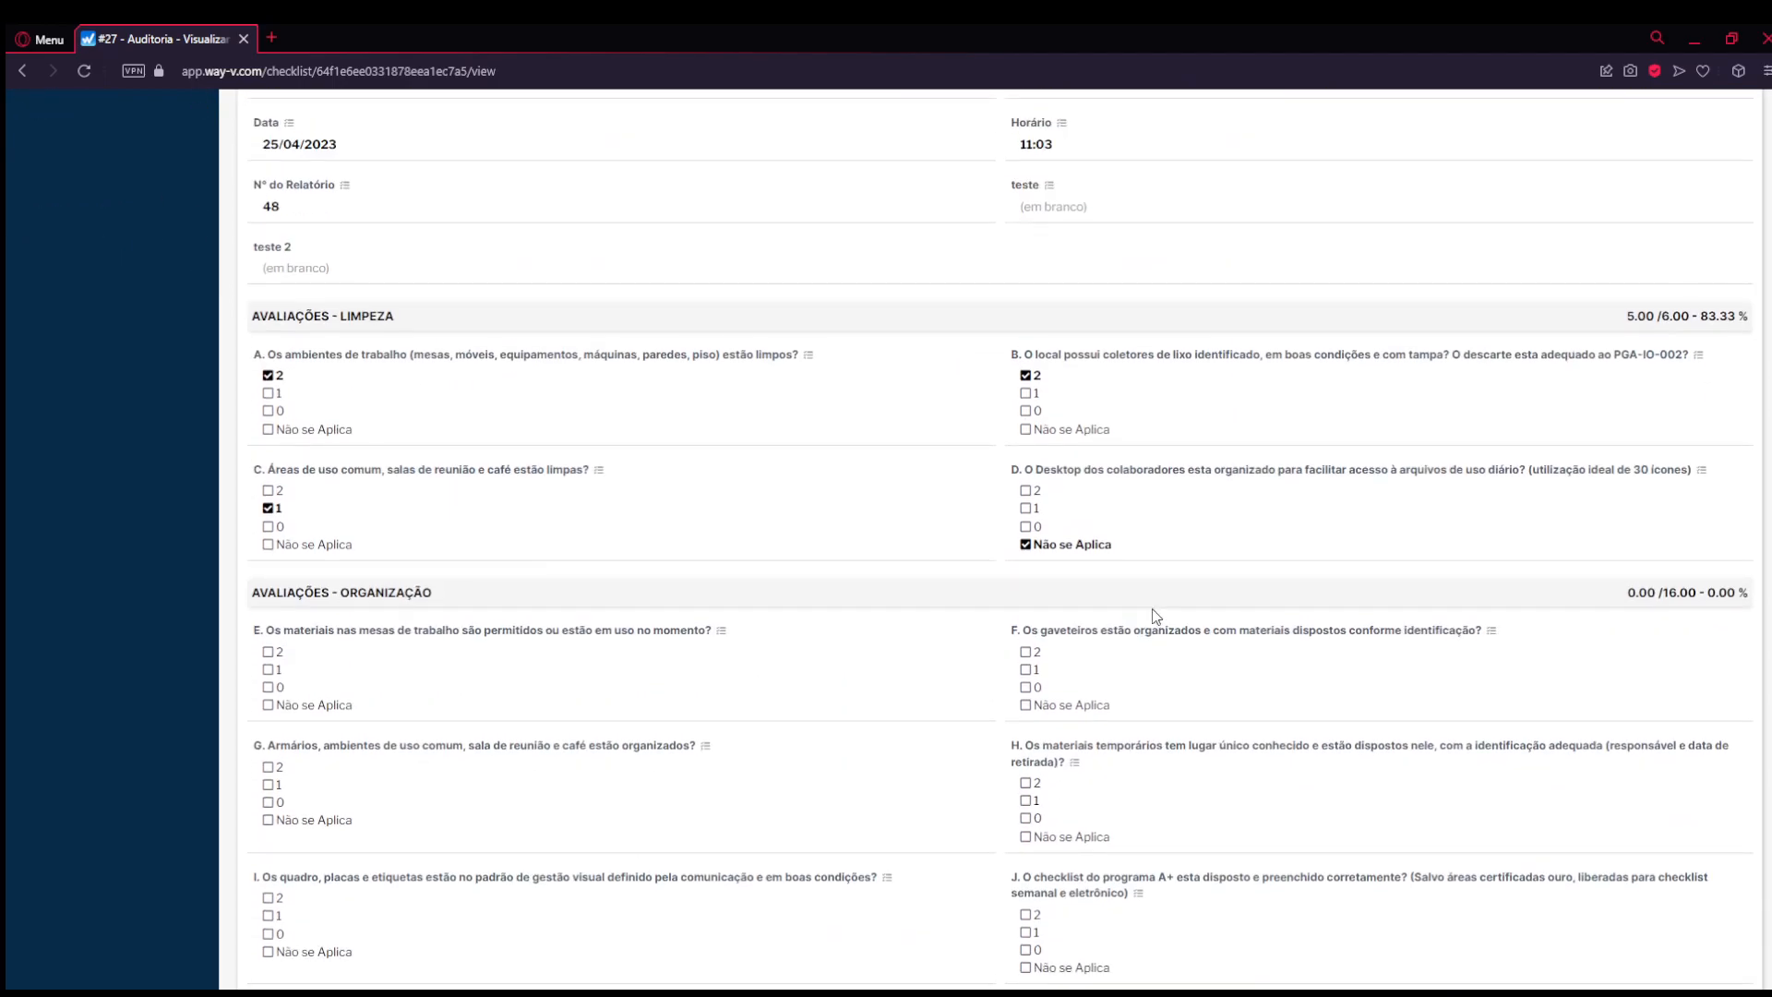
scroll(754, 474, "up", 1)
scroll(653, 506, "down", 6)
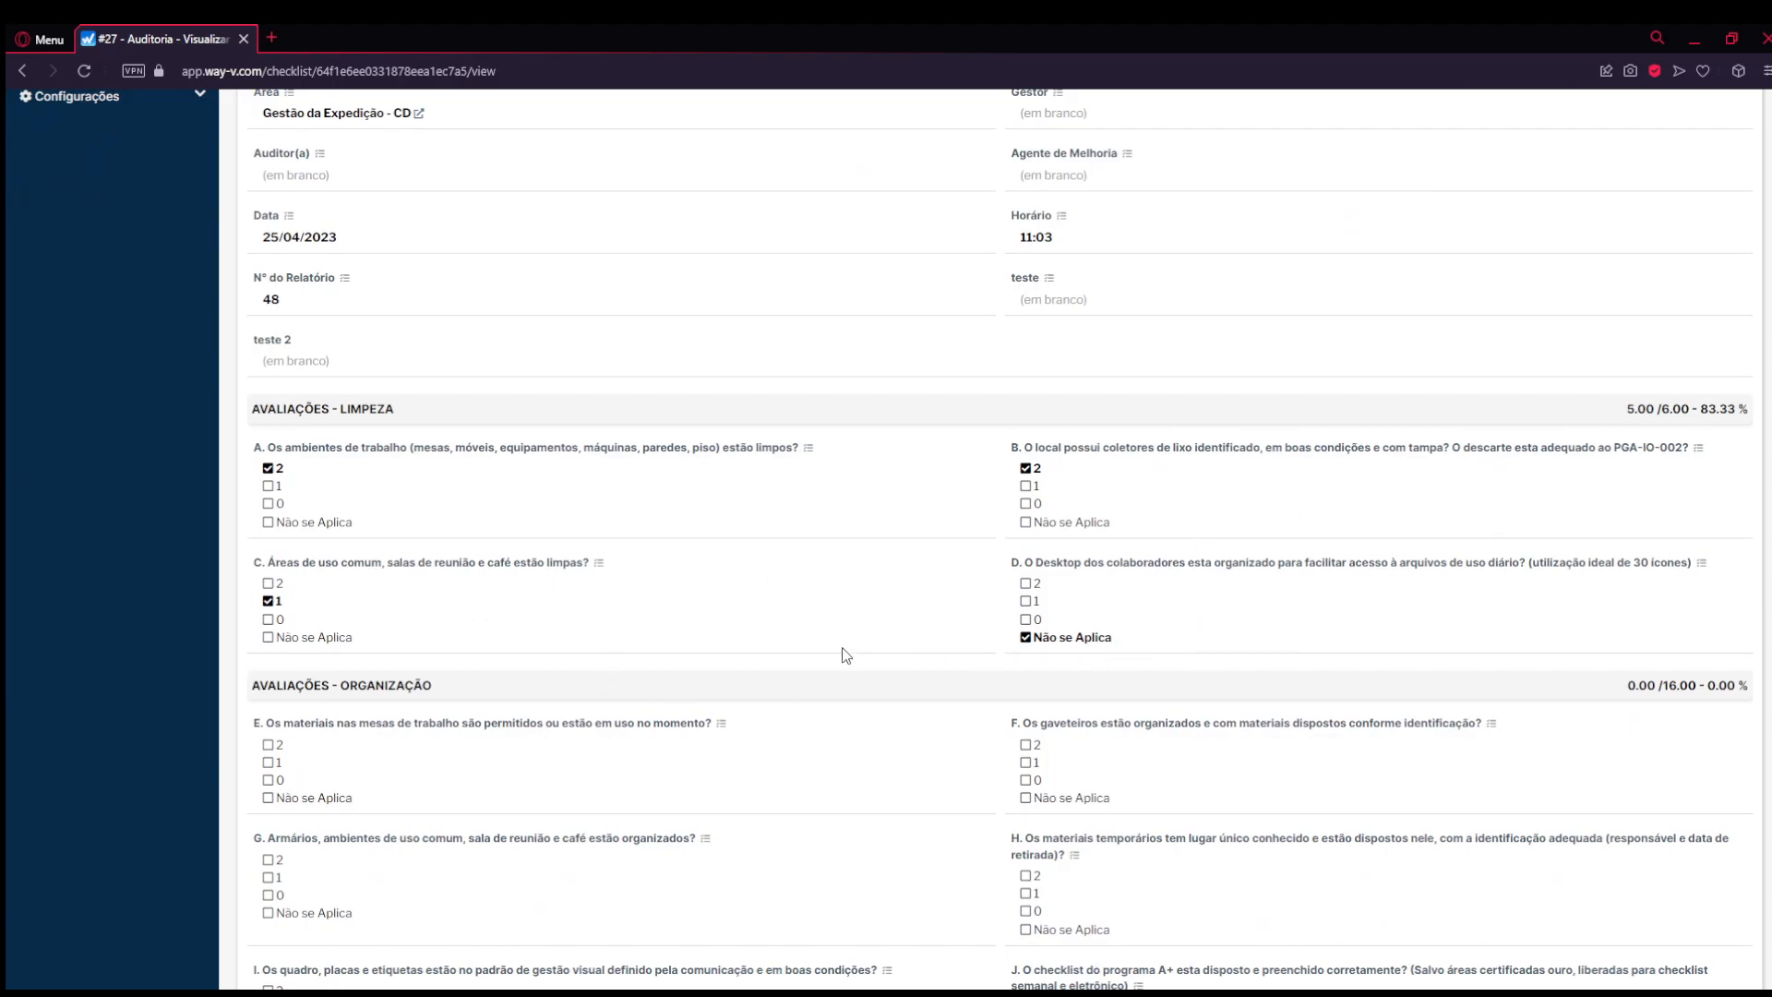
scroll(852, 652, "up", 6)
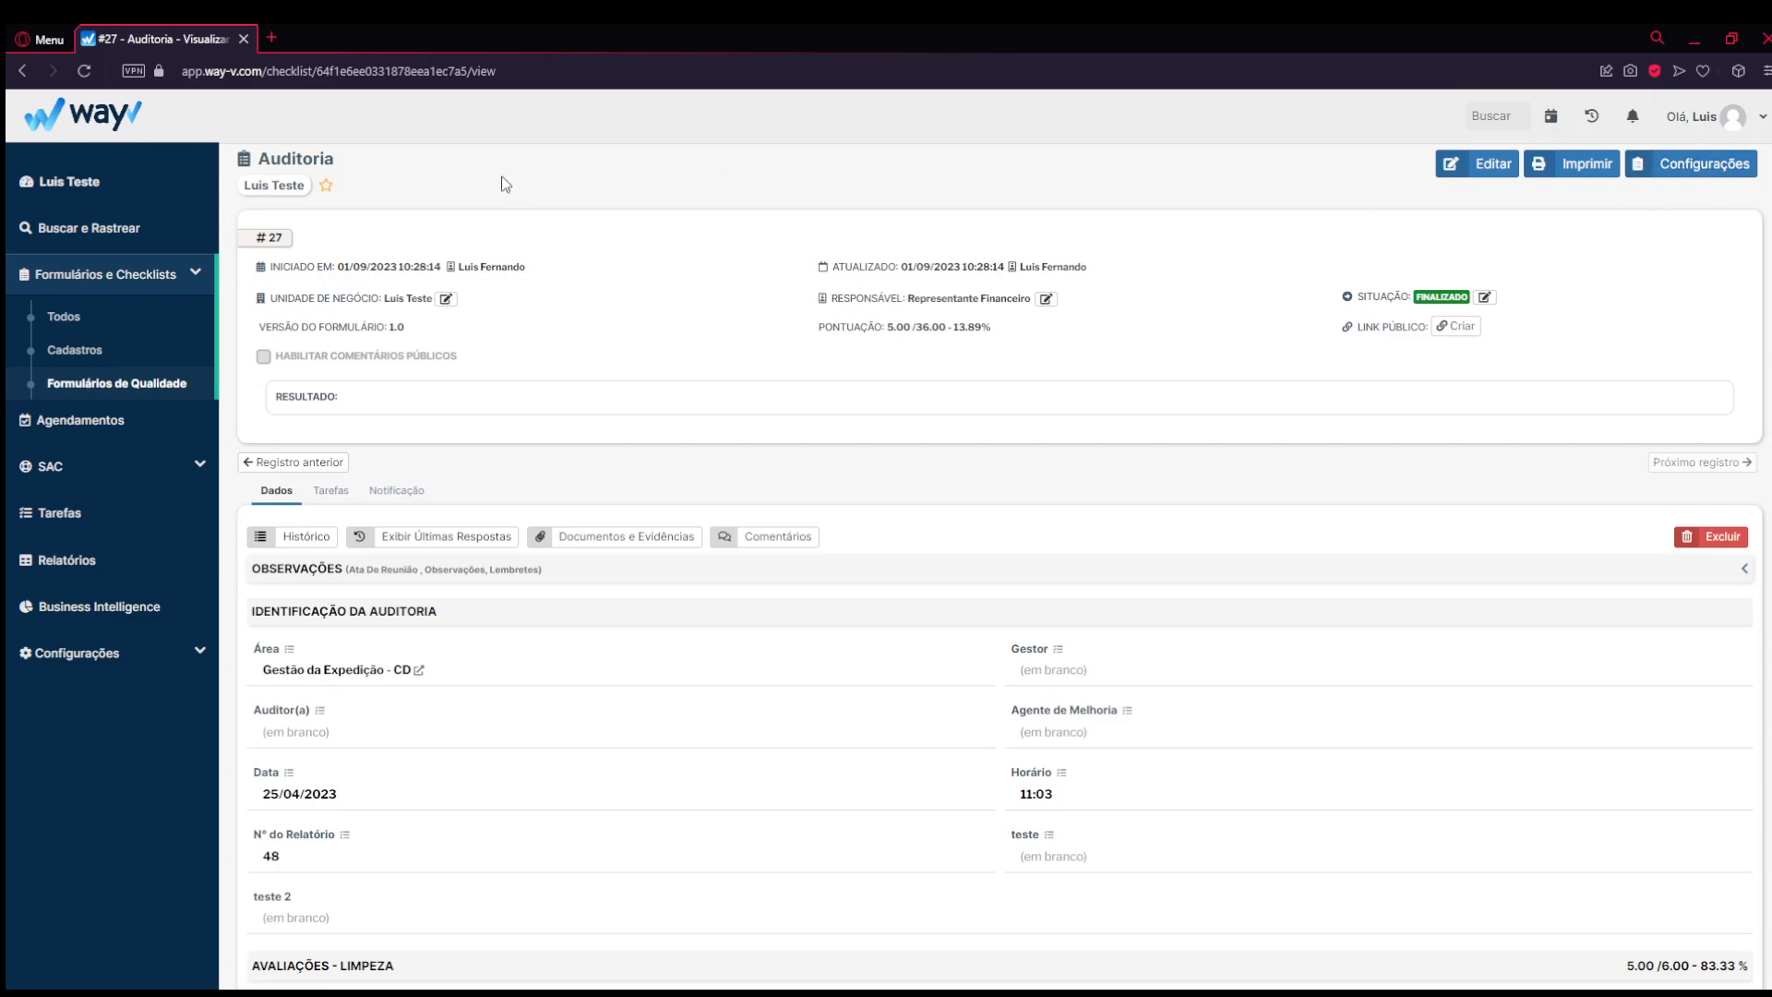
left_click_drag(260, 158, 358, 162)
left_click(571, 180)
- Open the Auditoria settings in a separate tab and start a new report template for that form
middle_click(1700, 167)
left_click(136, 326)
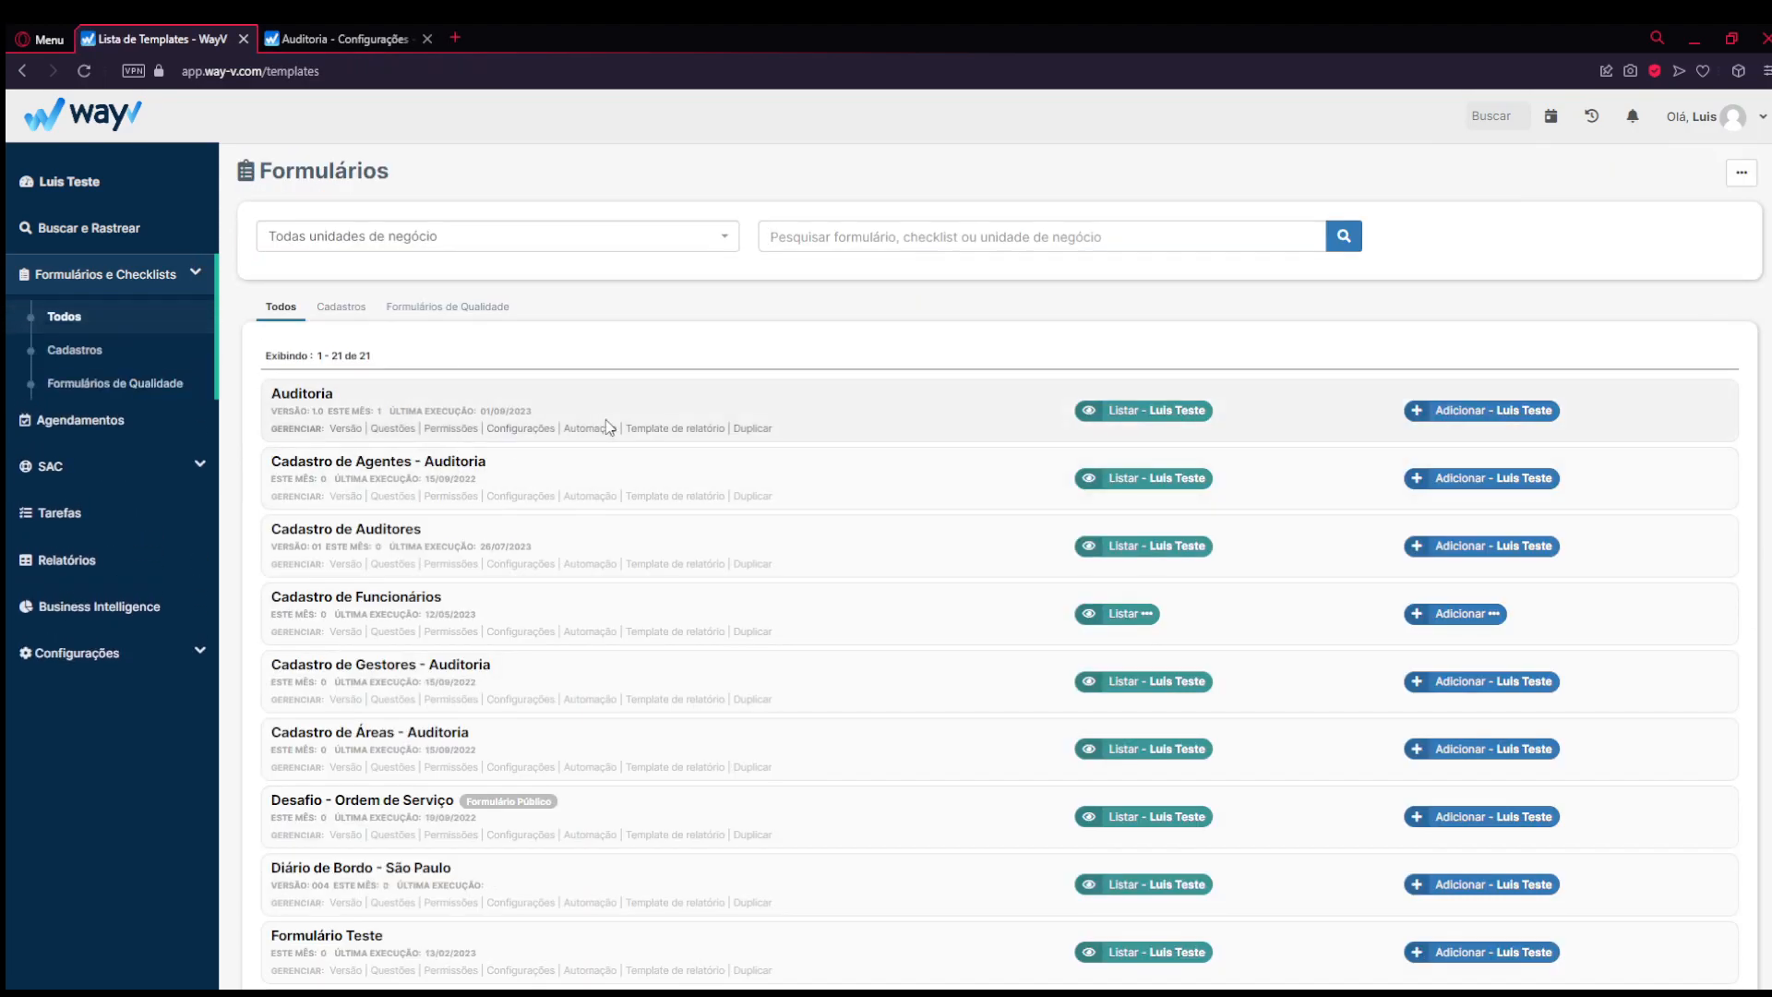
left_click(673, 432)
left_click(286, 264)
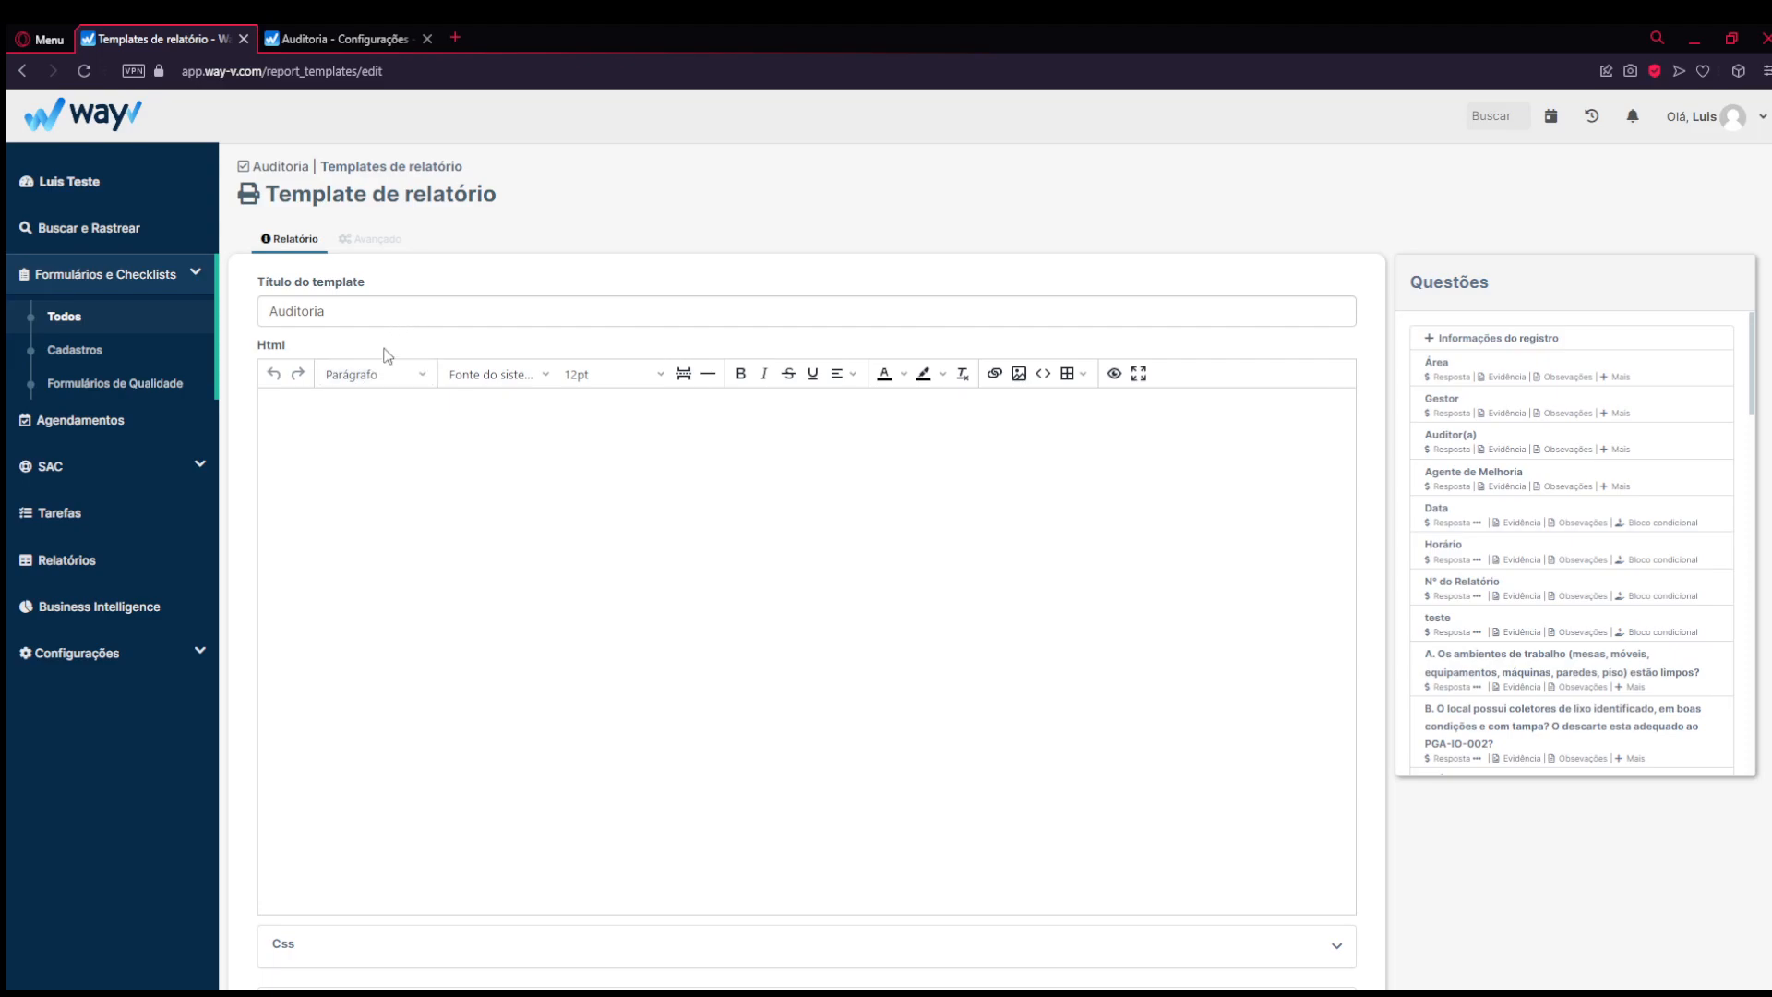
- Examine the template's HTML editor and the full list of form questions available for insertion
double_click(268, 346)
left_click(289, 340)
scroll(996, 541, "down", 3)
scroll(826, 589, "up", 3)
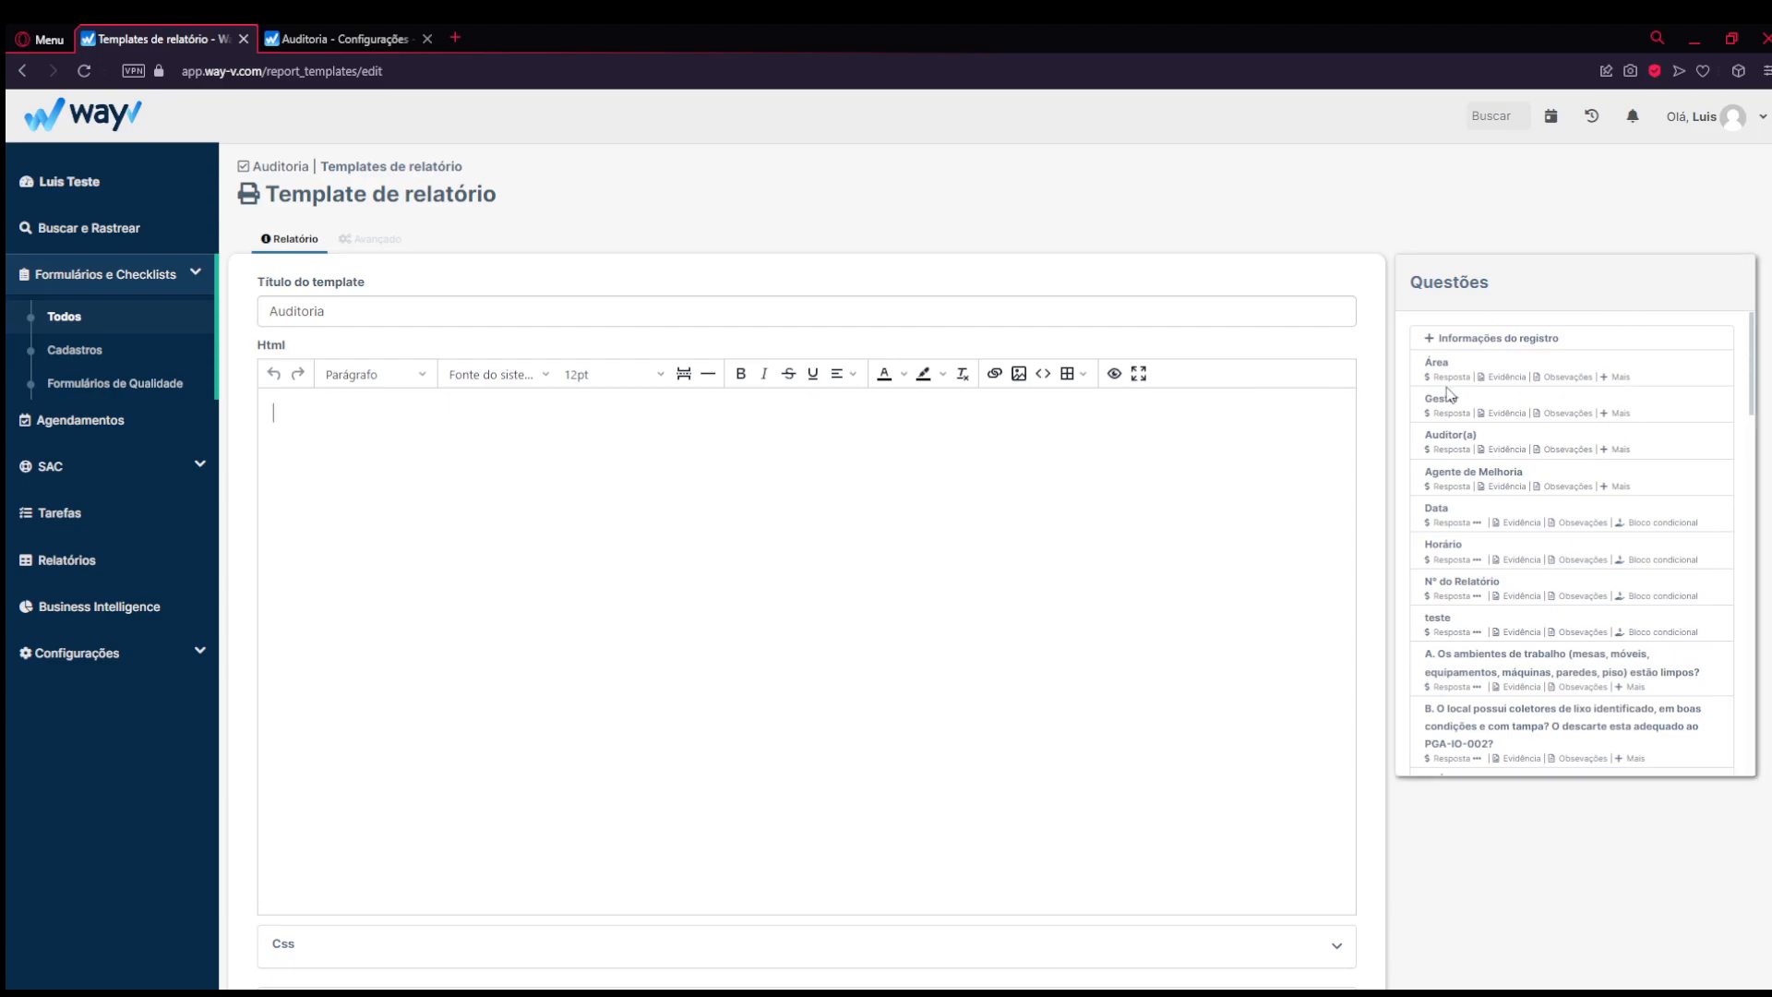
scroll(1506, 674, "down", 10)
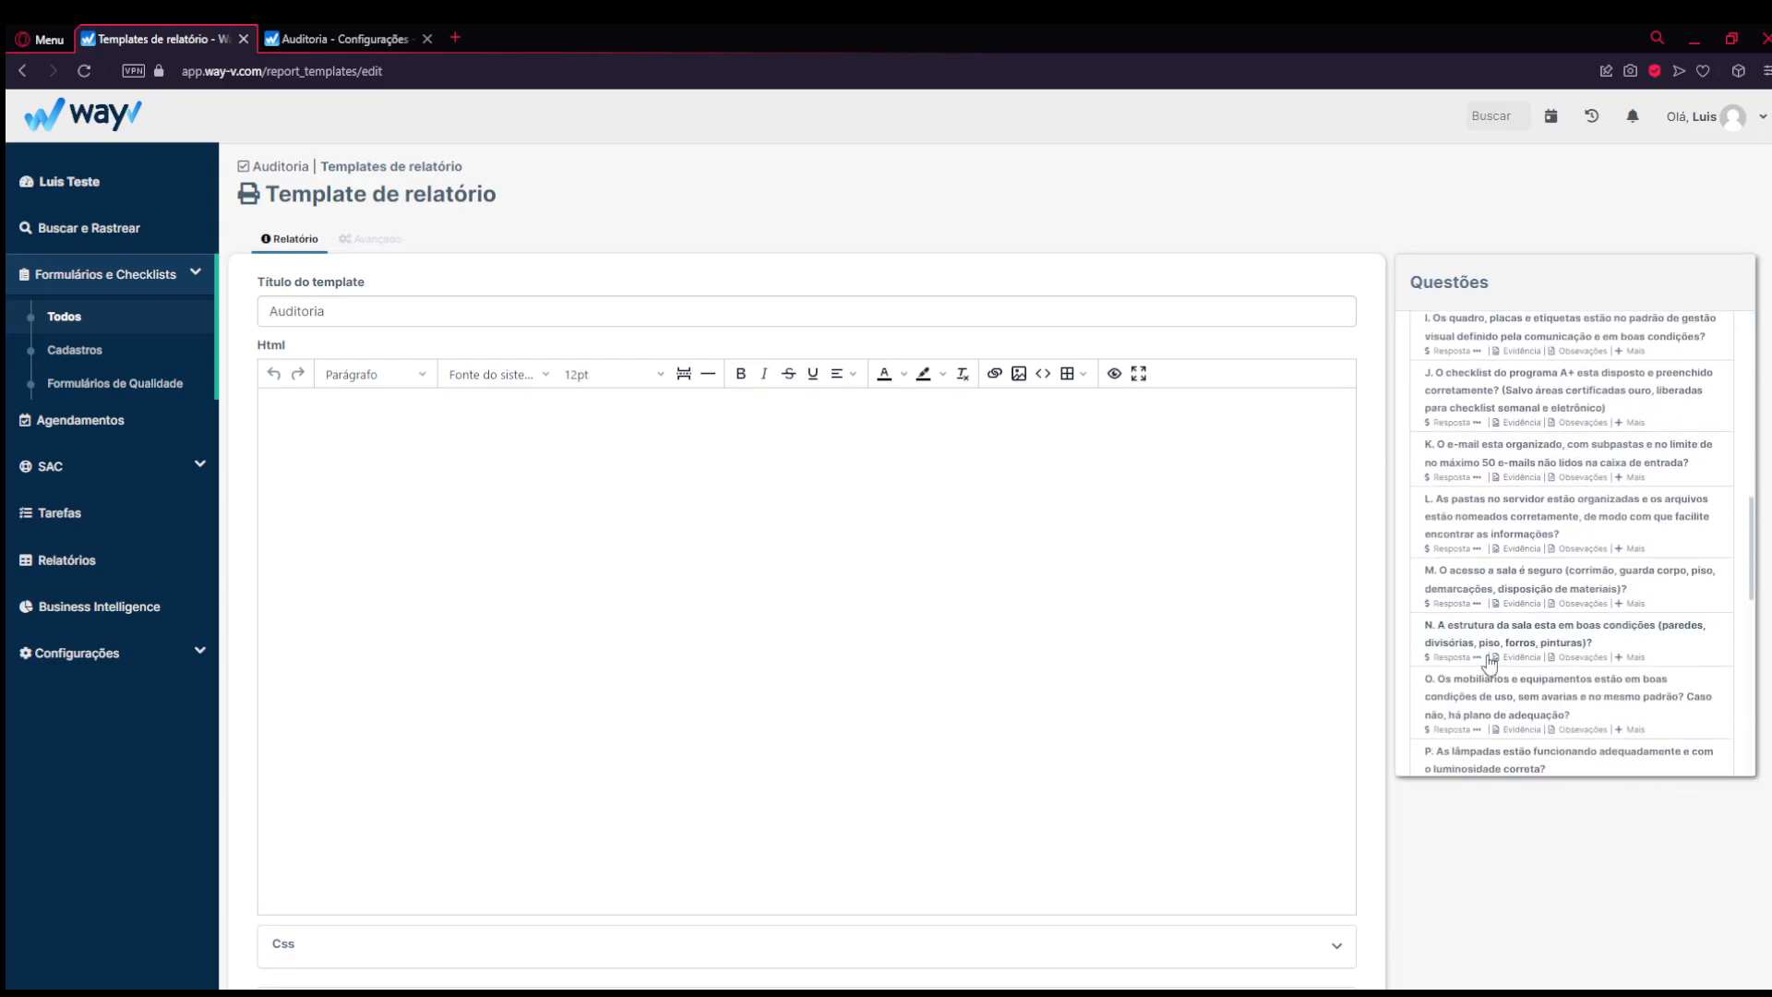
scroll(1495, 552, "down", 5)
scroll(1529, 641, "up", 15)
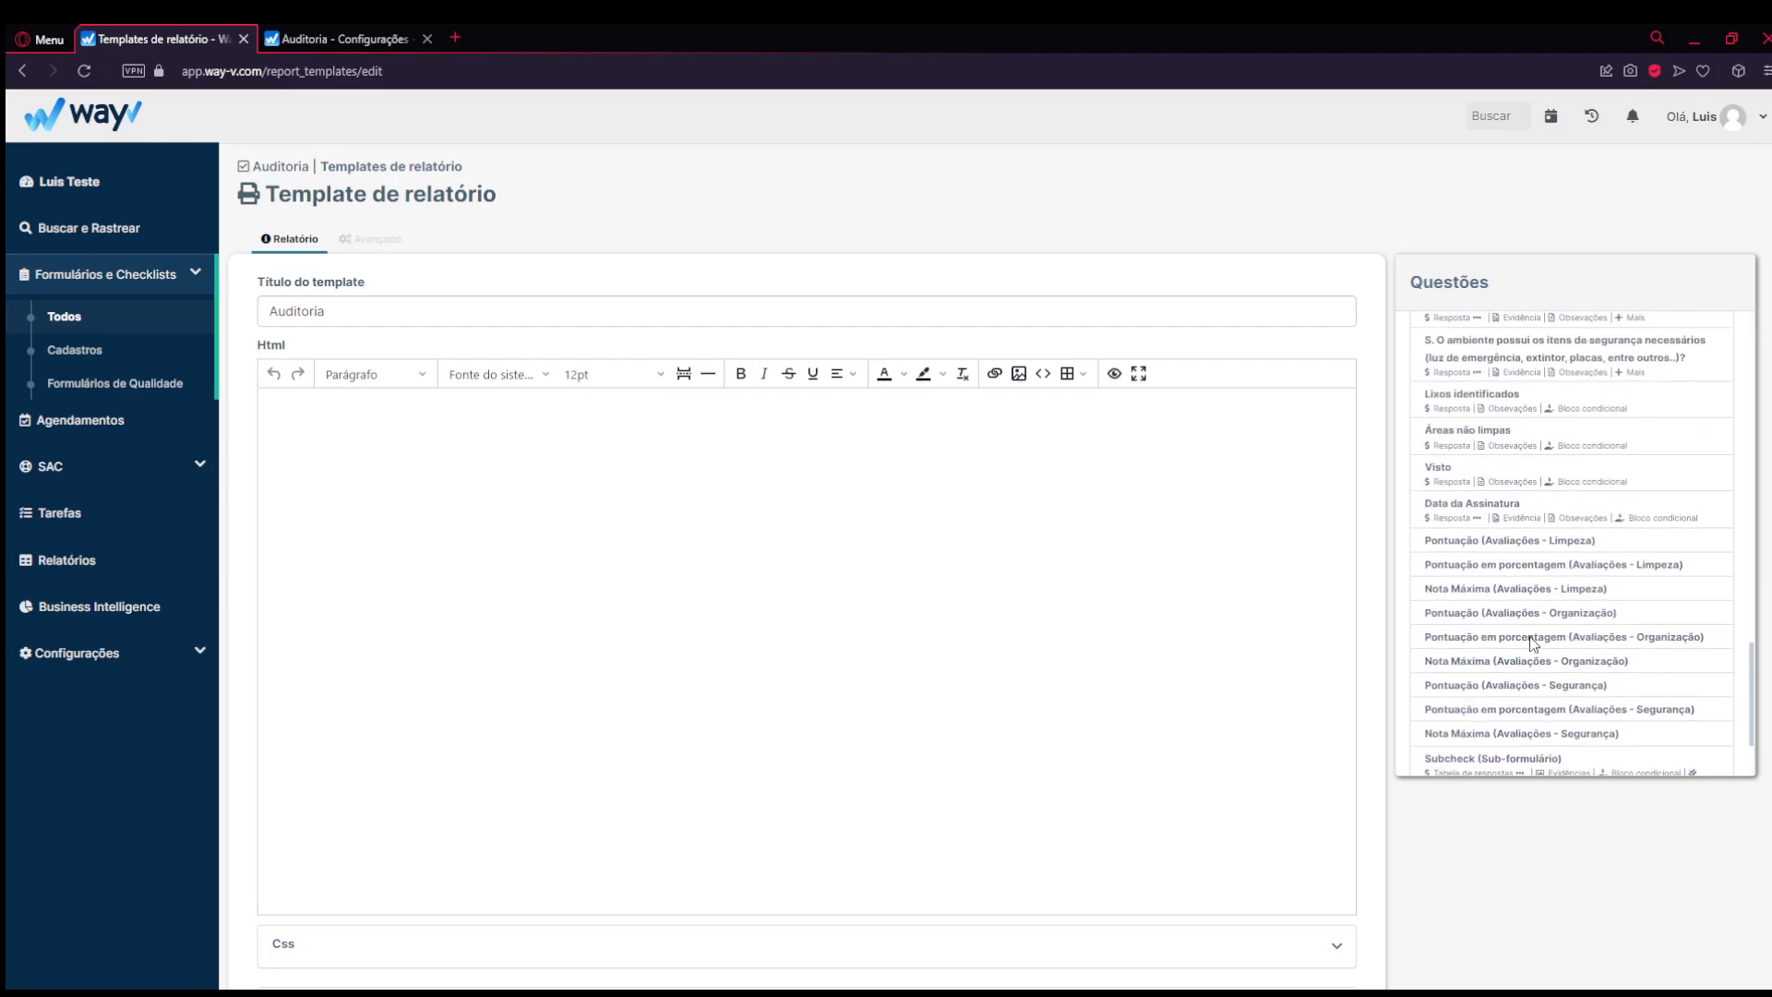
scroll(1529, 640, "up", 6)
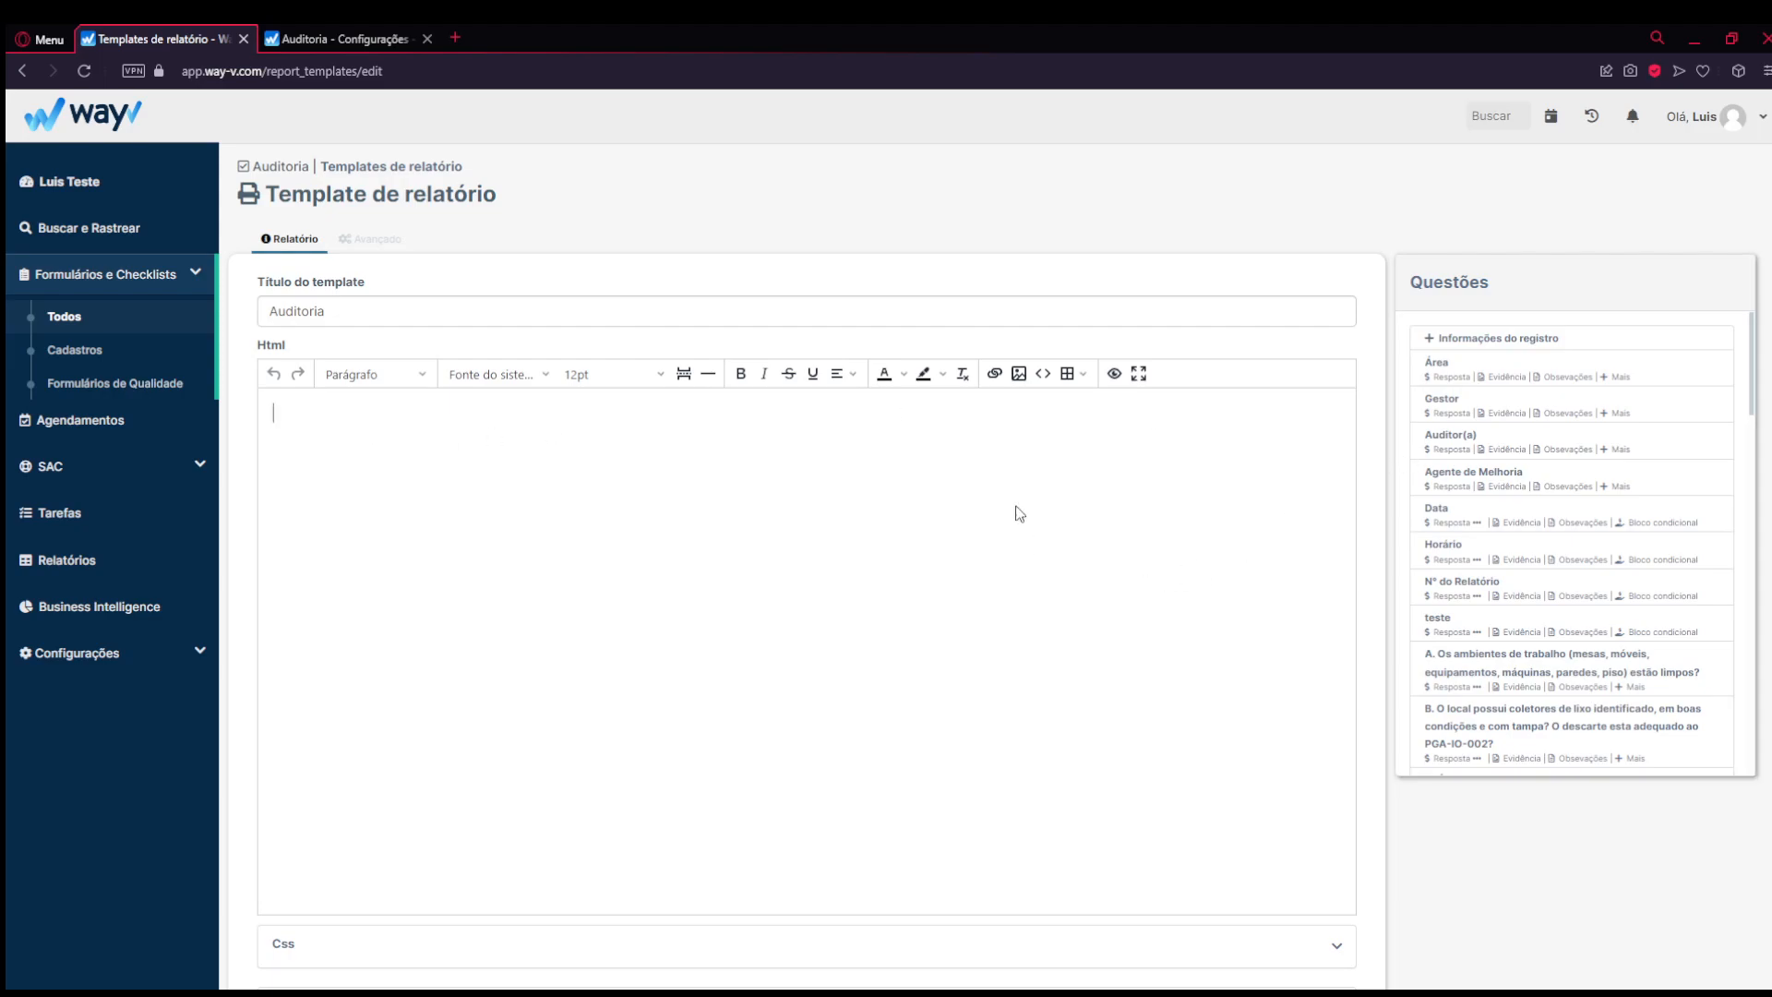
- Expand the "Informações do registro" group, review its record fields, and collapse it again
left_click(1539, 340)
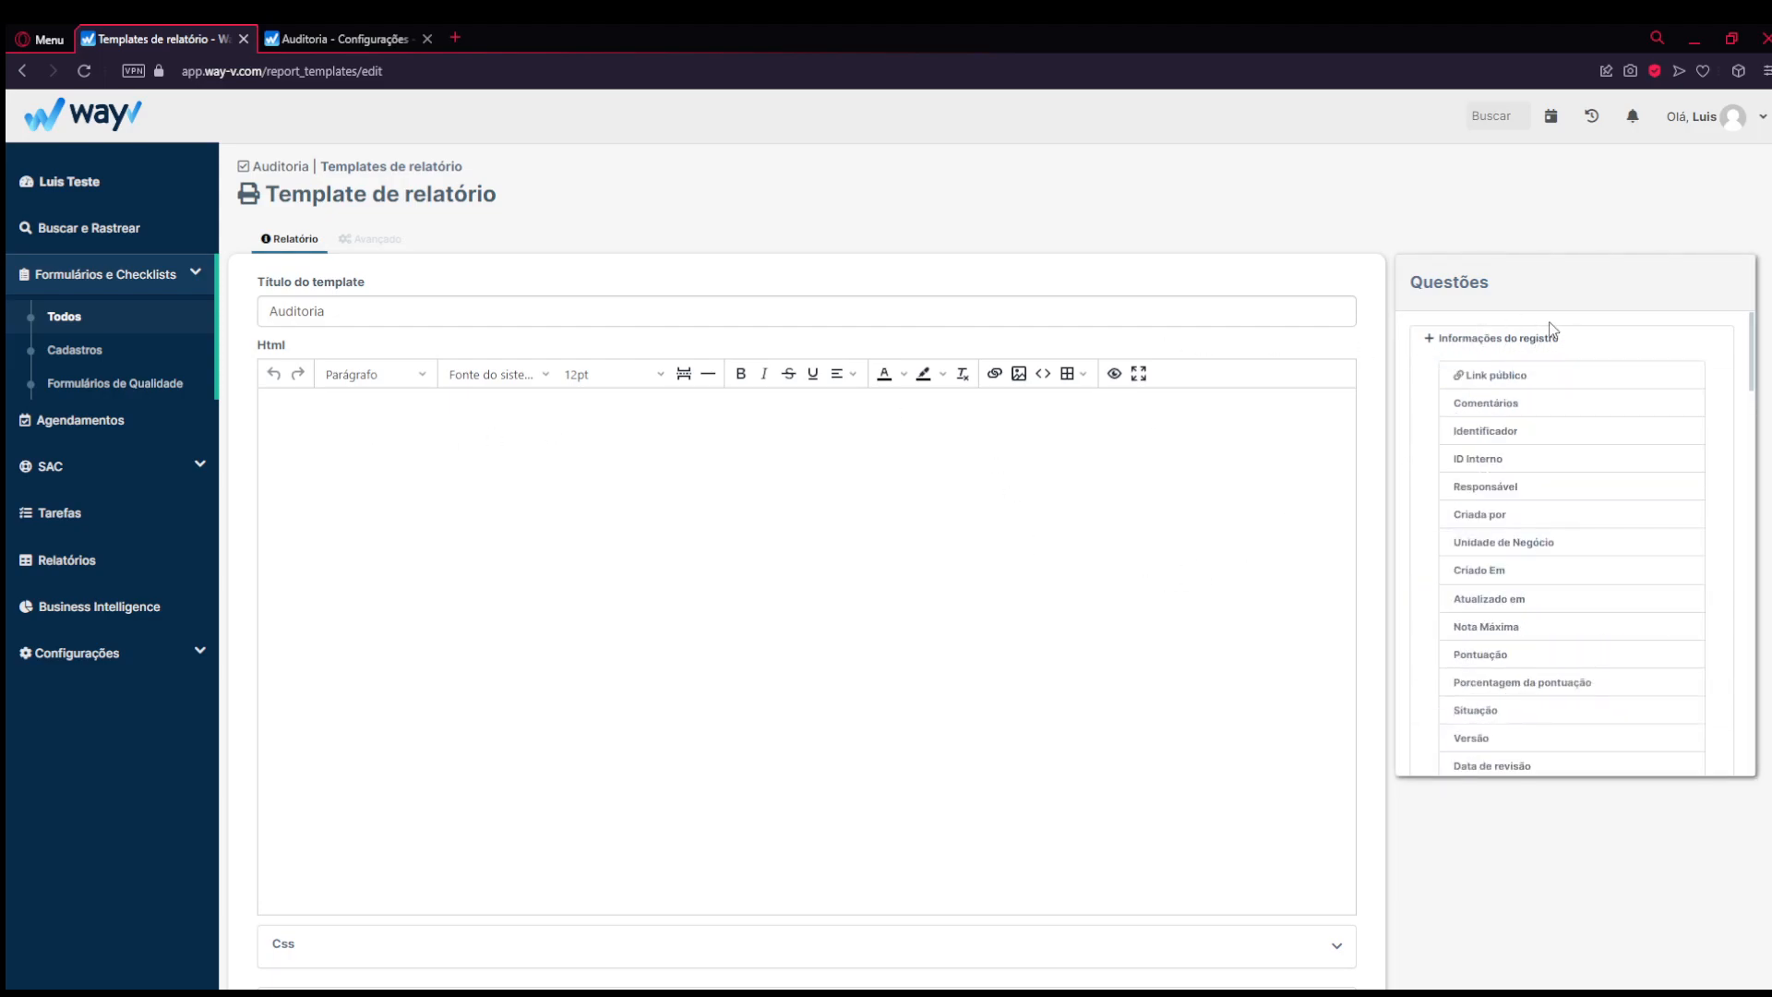
scroll(1509, 369, "down", 5)
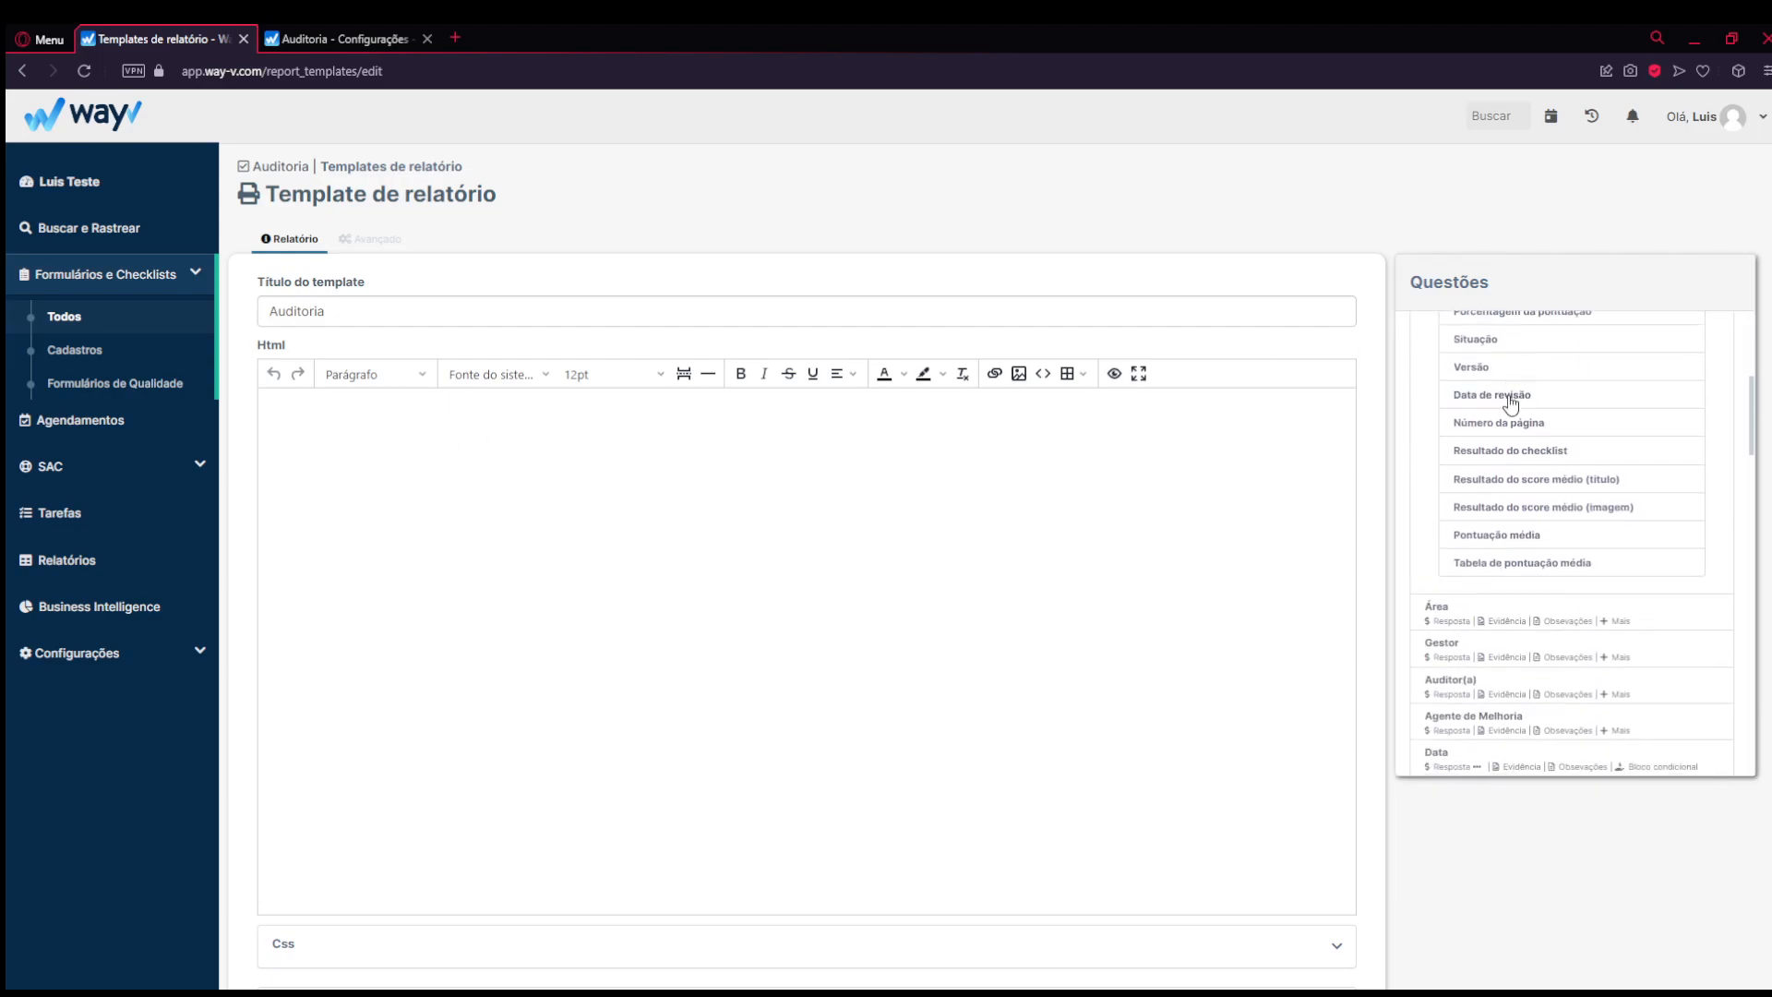
scroll(1550, 626, "up", 5)
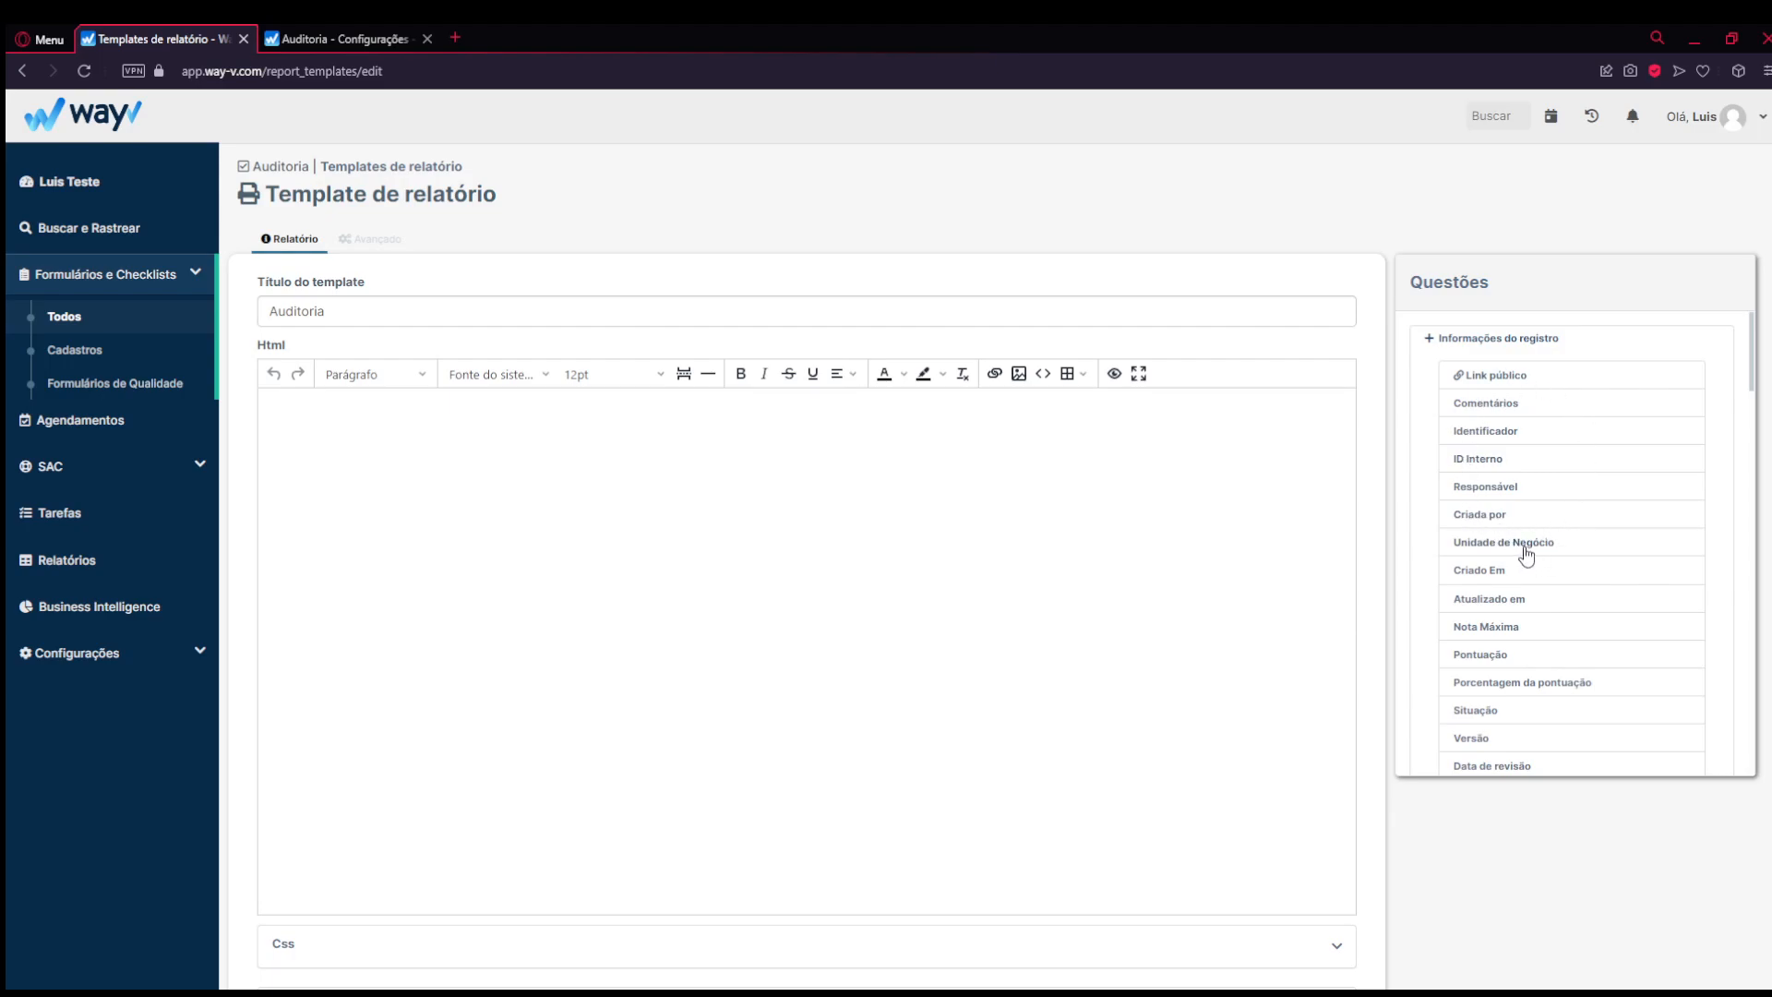
scroll(1525, 553, "down", 4)
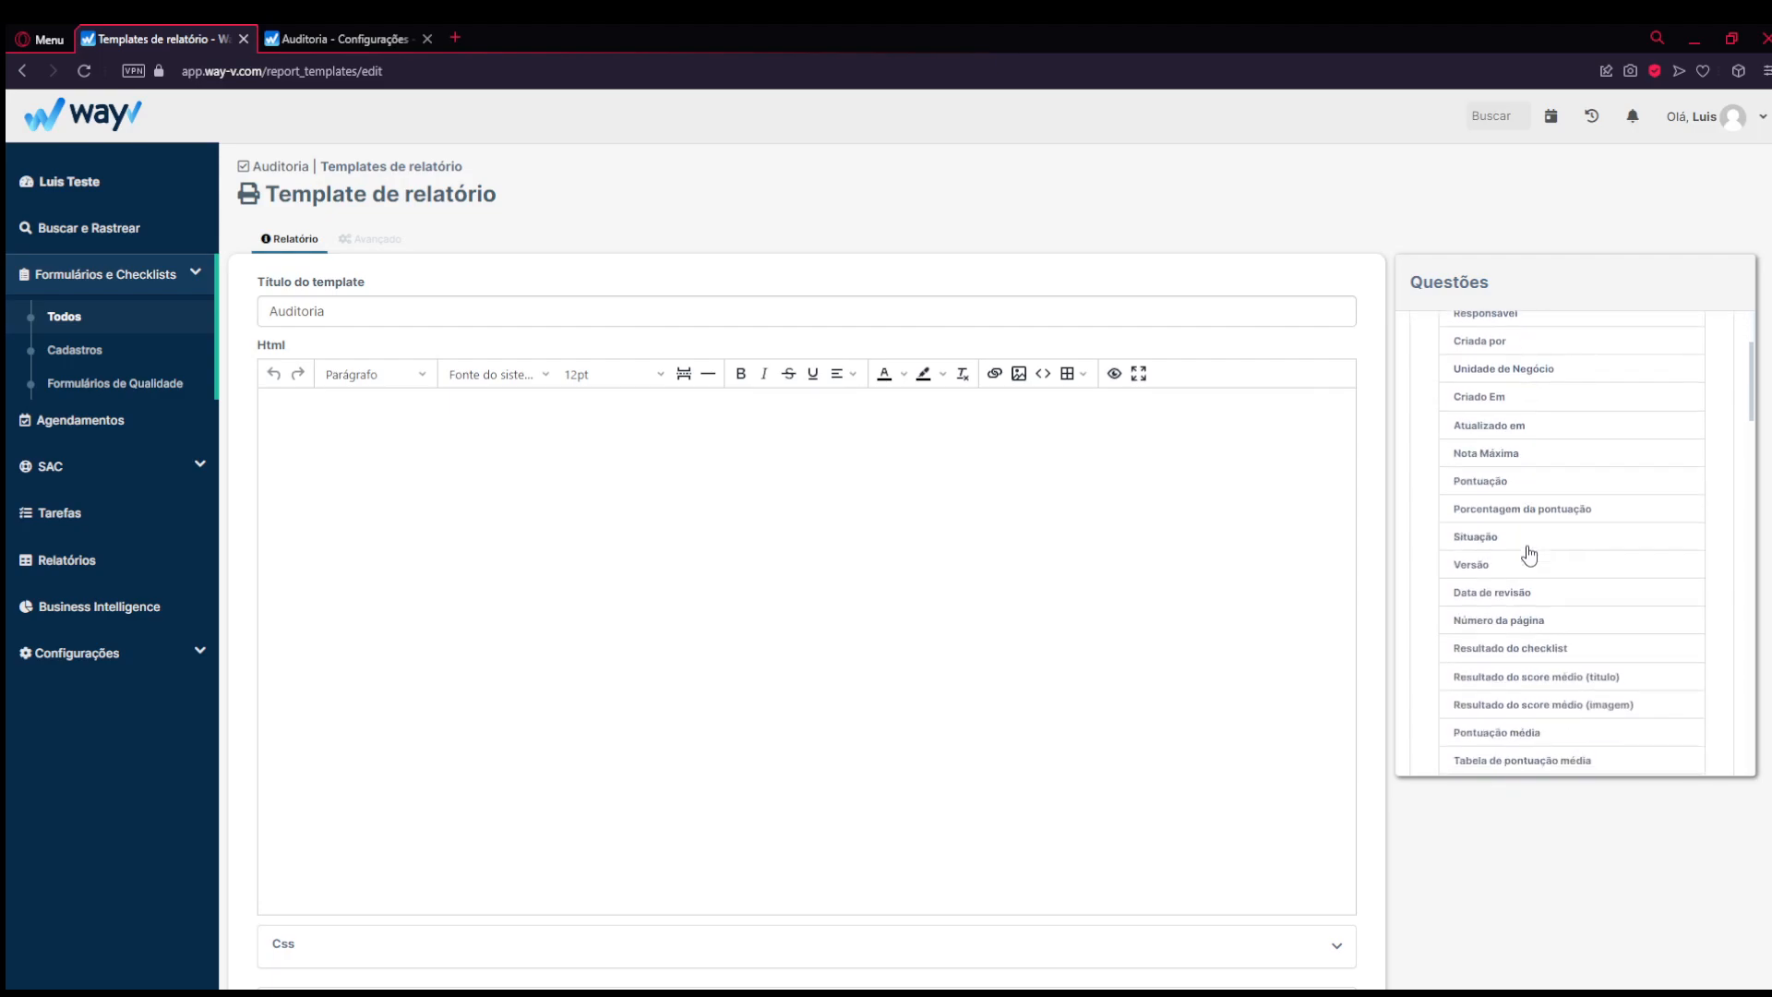
scroll(1528, 610, "up", 5)
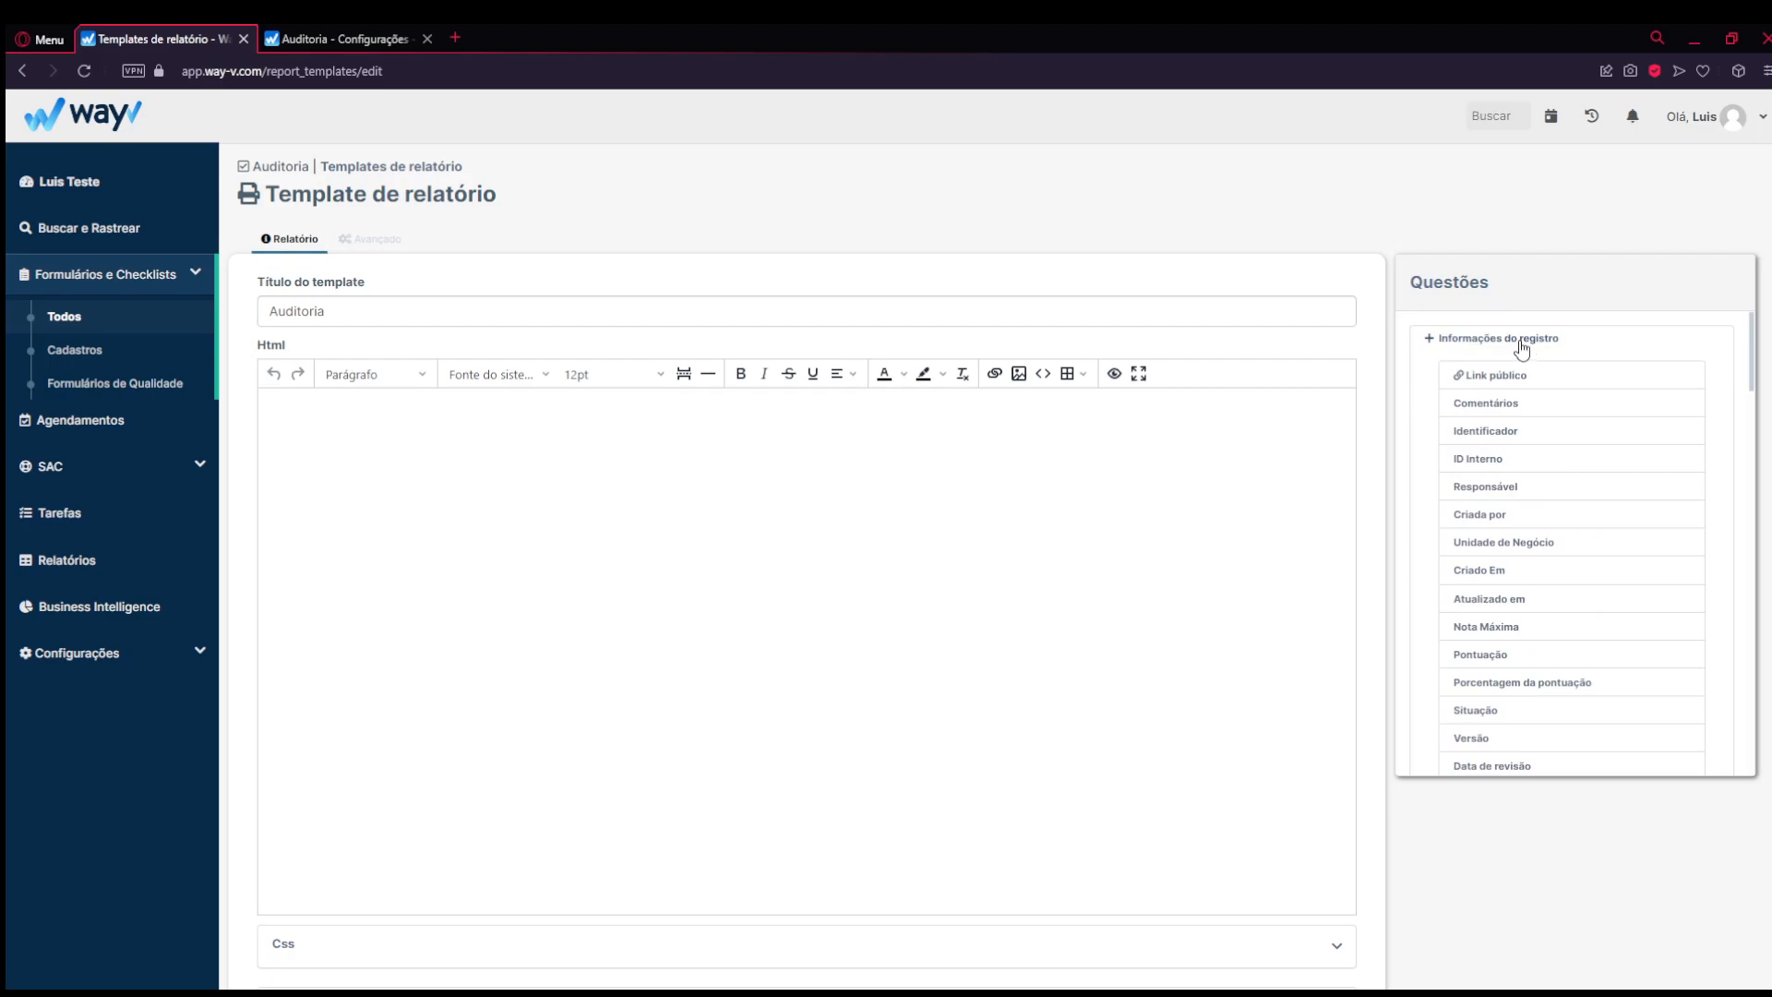
left_click(1527, 343)
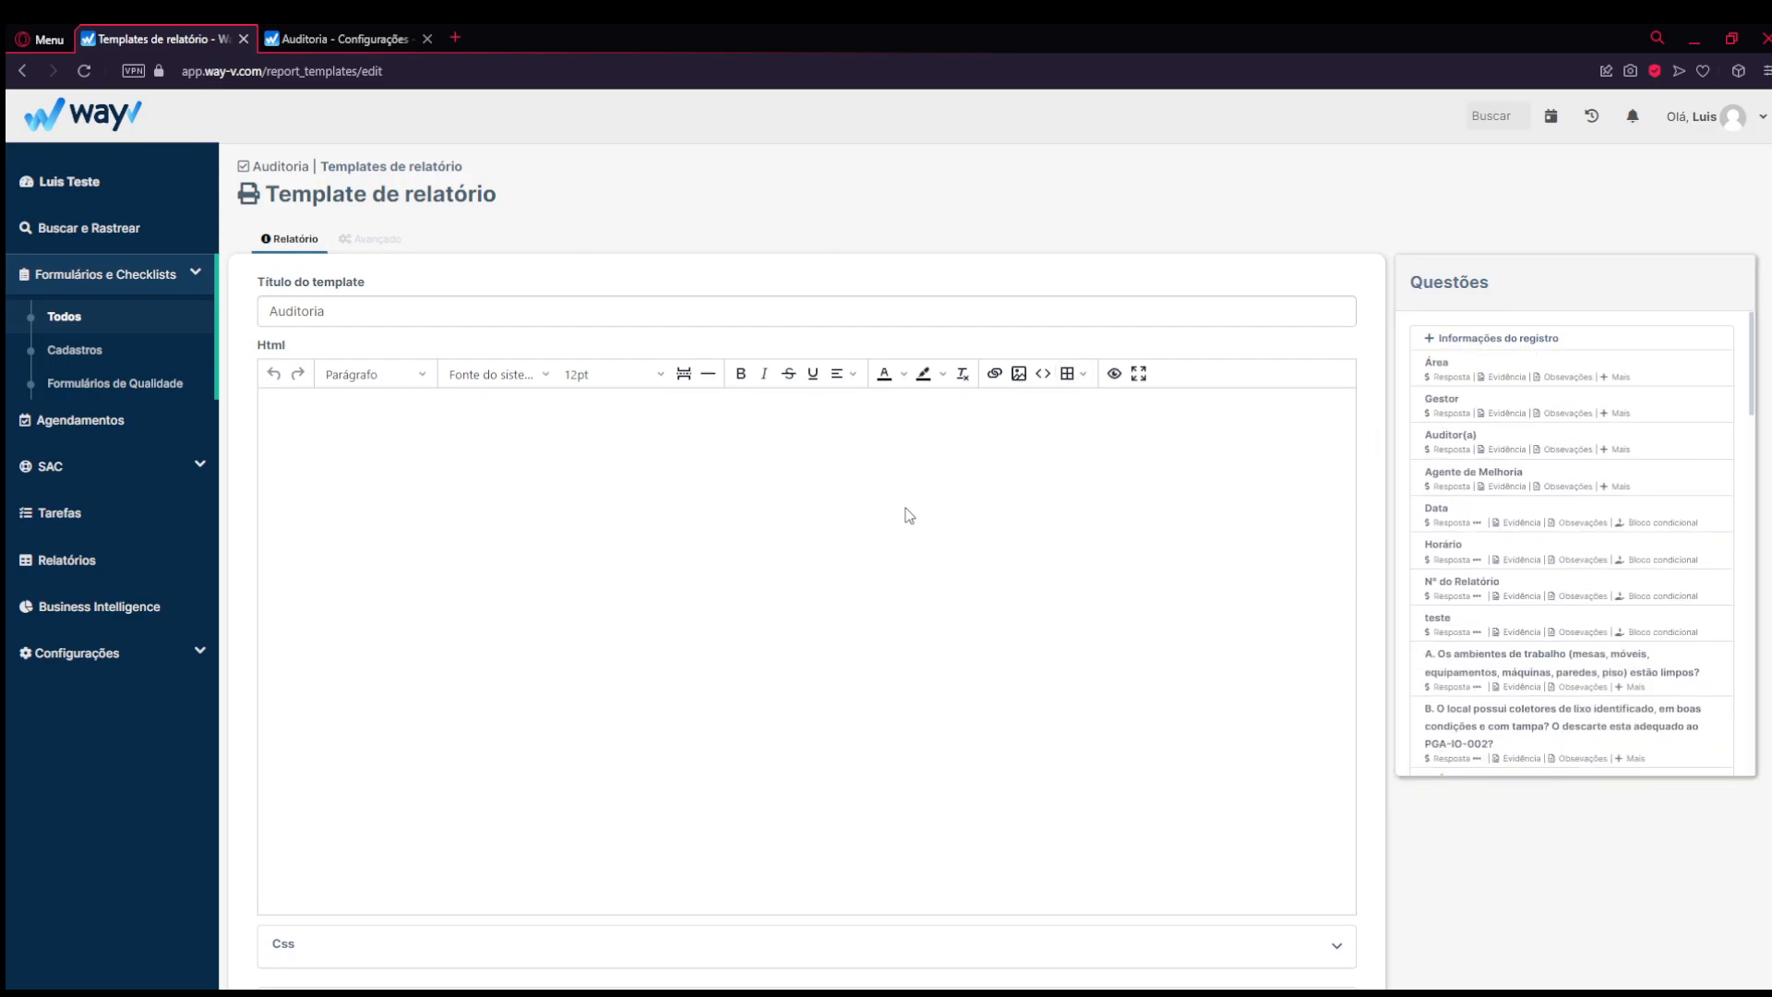
- Insert a 10×10 table into the template body and enter the numbers 1 to 8 in scattered cells
left_click(1068, 386)
mouse_move(1075, 402)
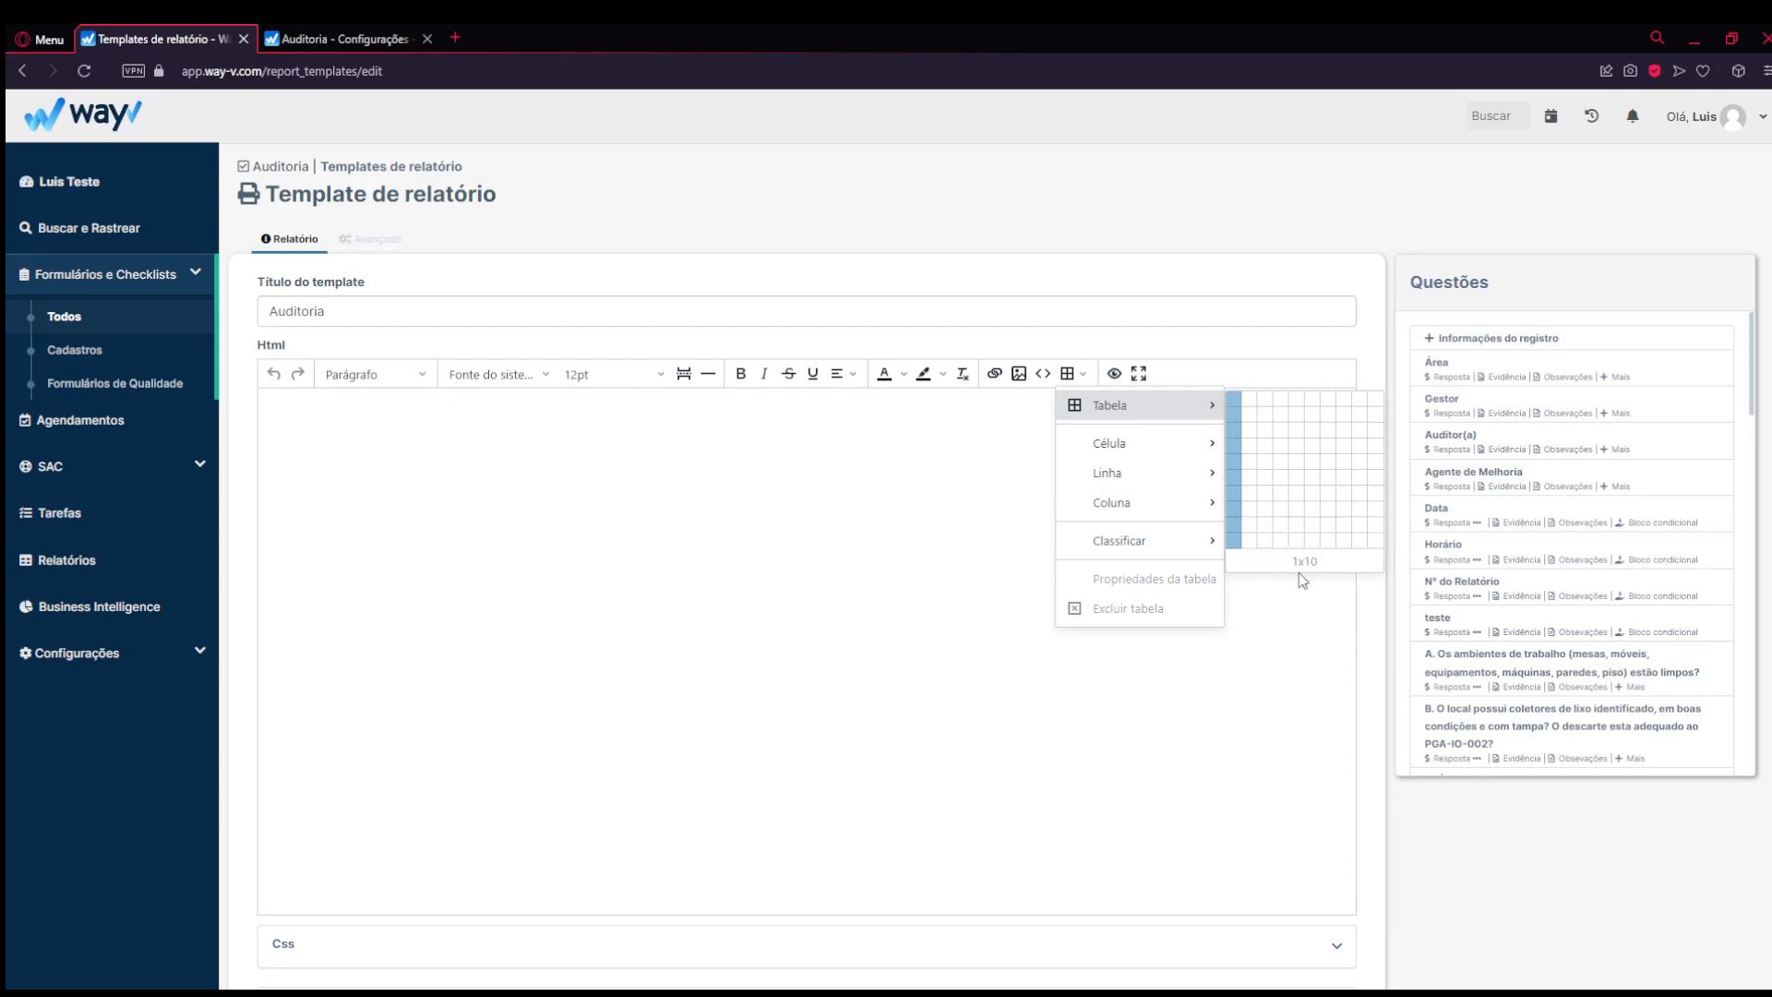
left_click(1373, 539)
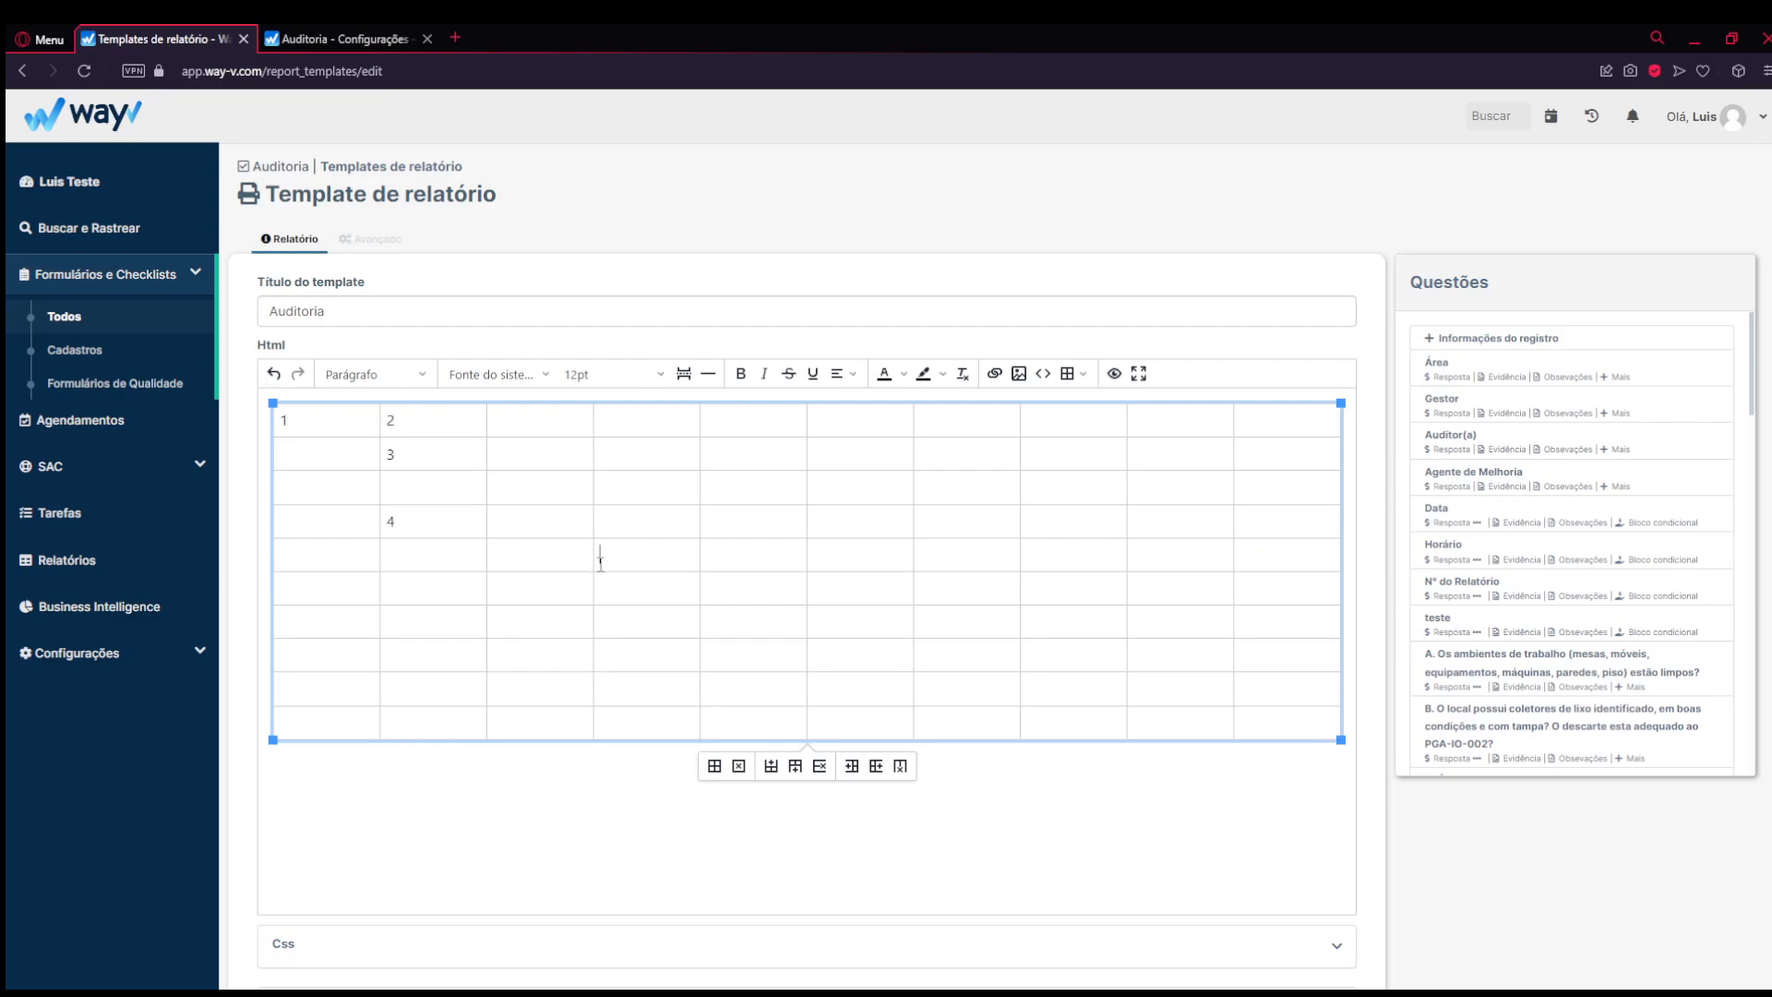
type("6")
left_click(1097, 541)
type("7")
left_click(704, 483)
type("8")
- Try out a link to google.com in an empty table cell, check where it can open, and cancel it
right_click(863, 481)
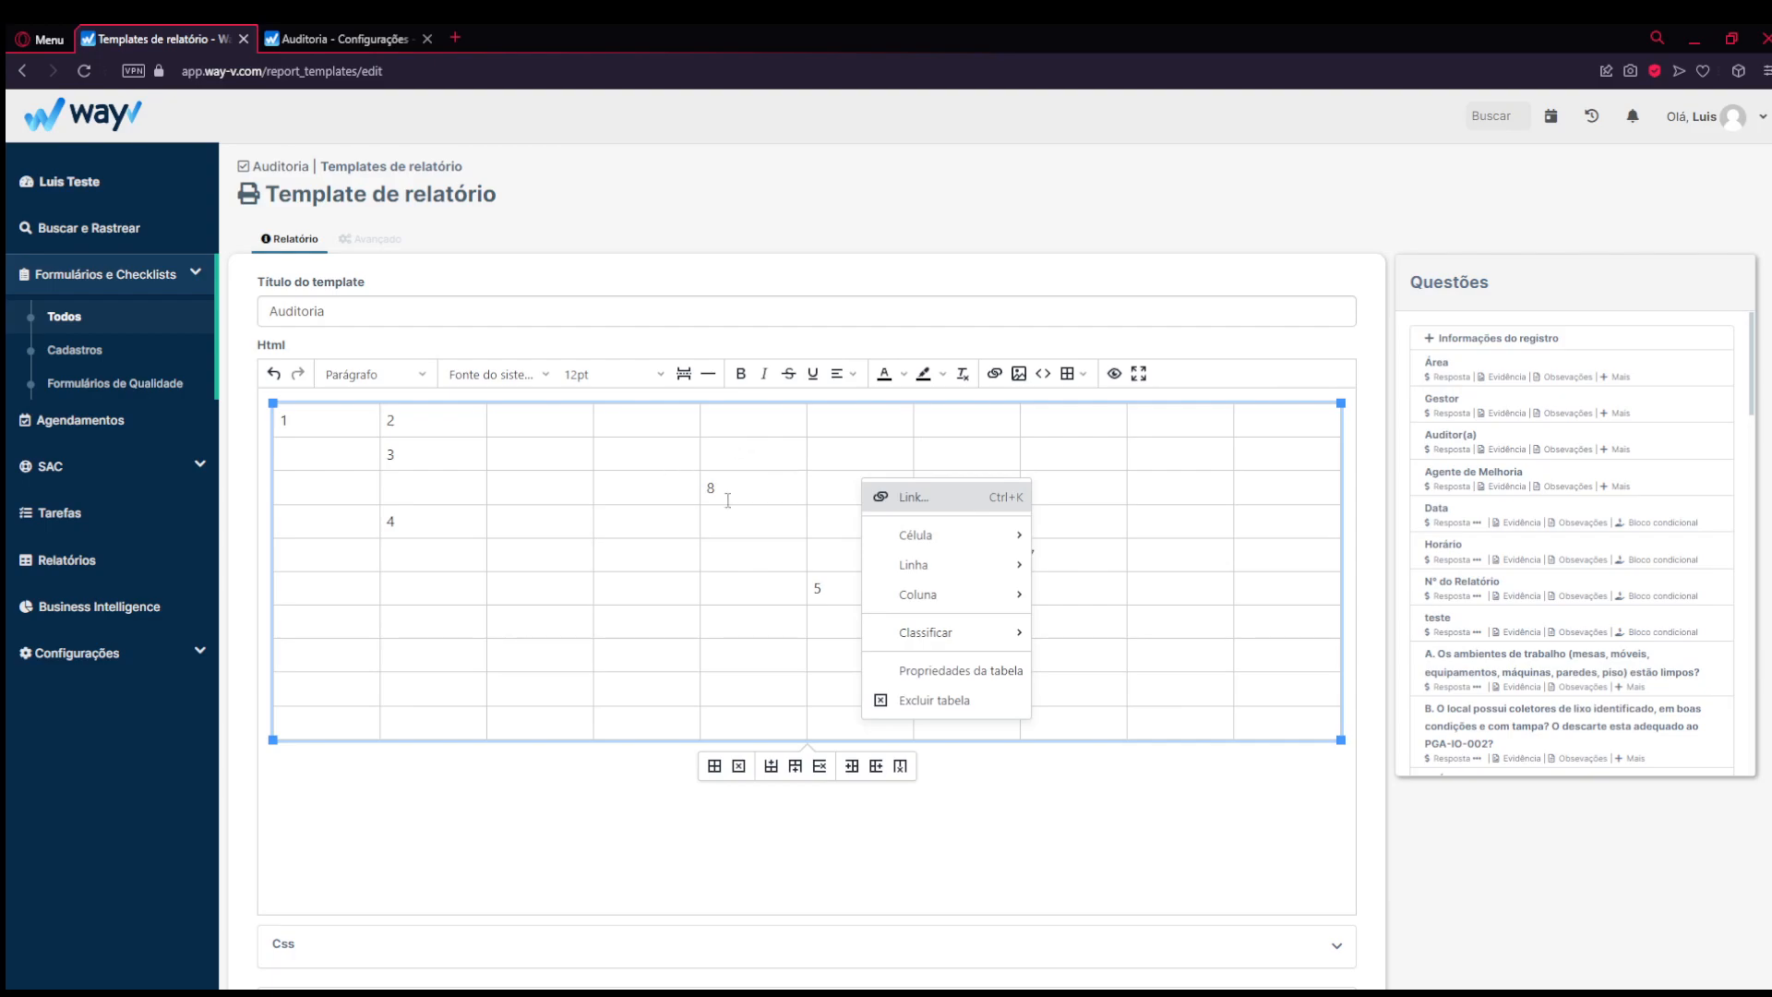
right_click(809, 478)
right_click(876, 481)
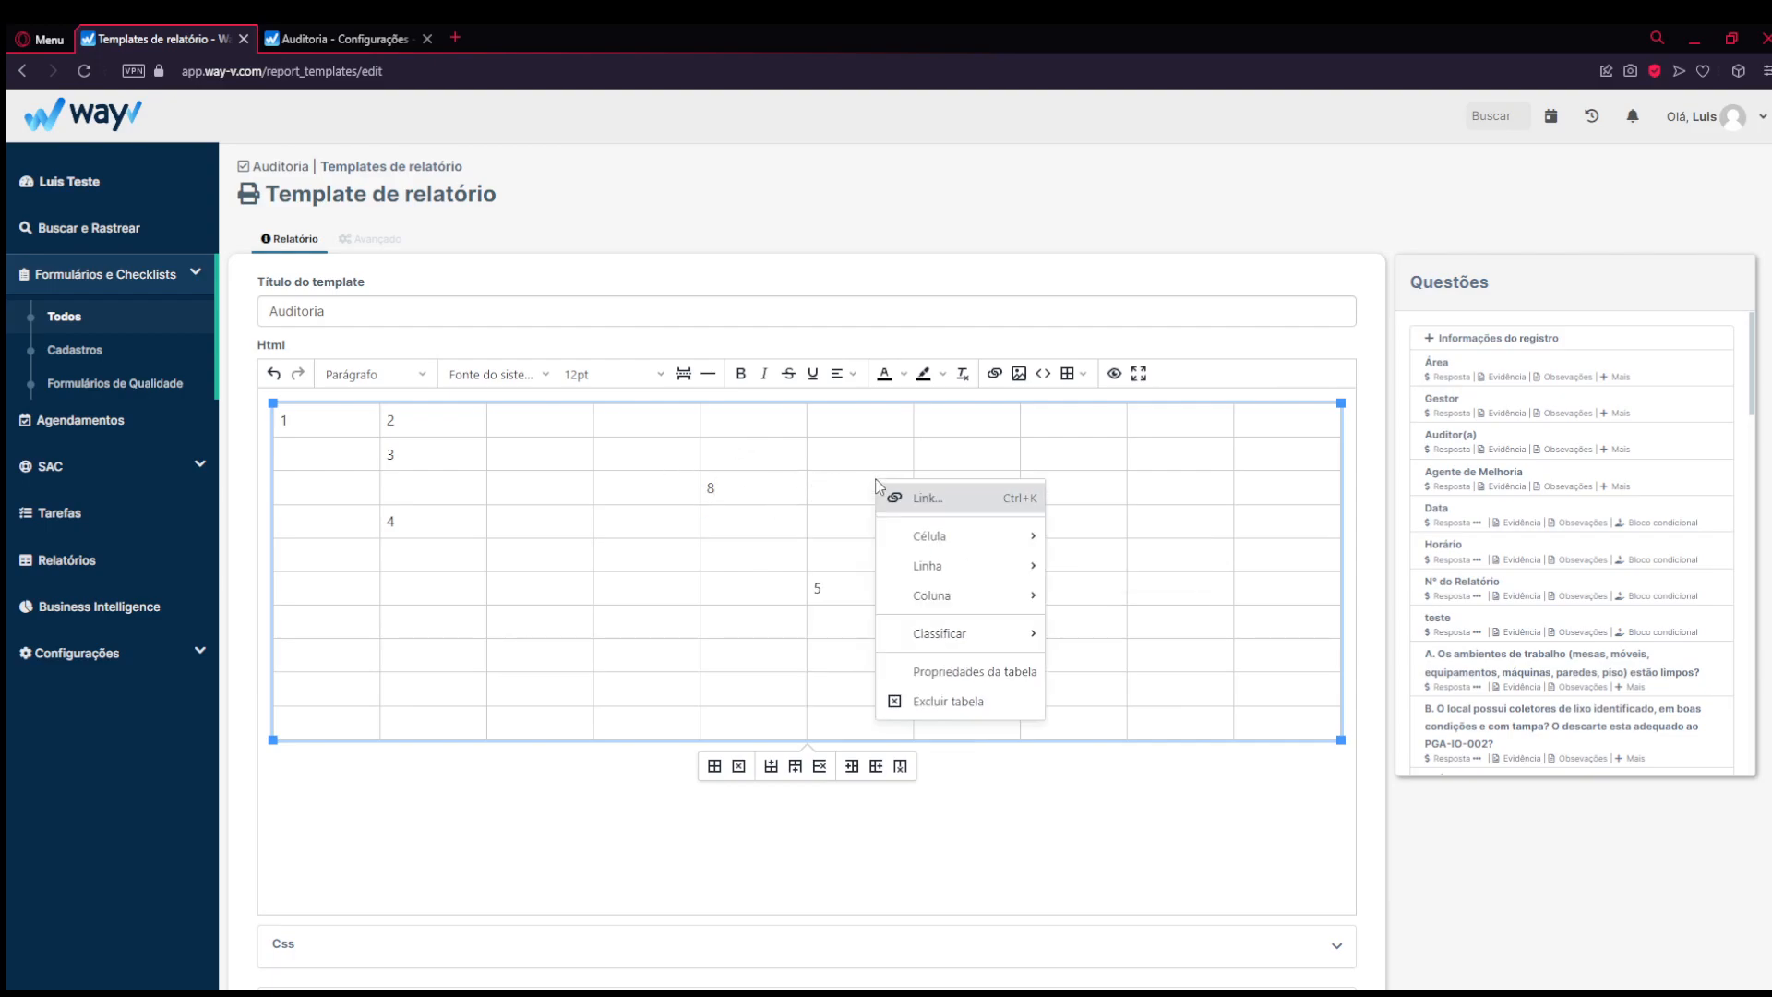
left_click(928, 499)
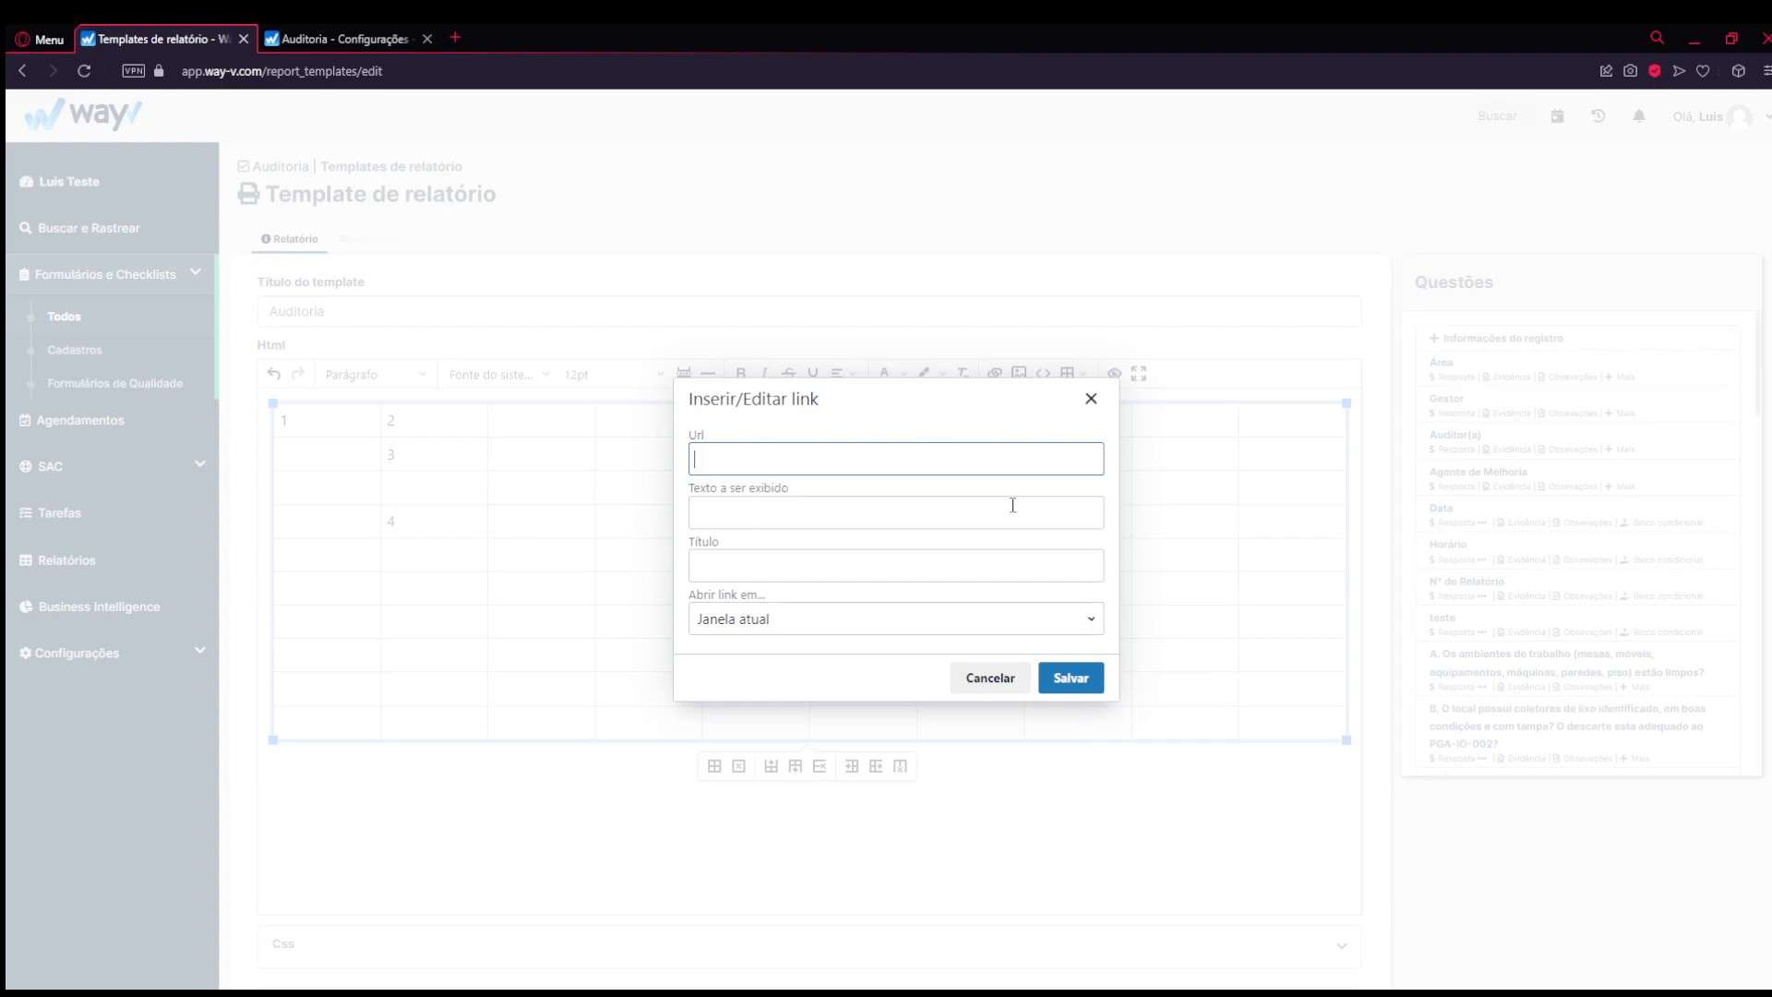
type("google.com")
key("ctrl+a")
left_click(778, 559)
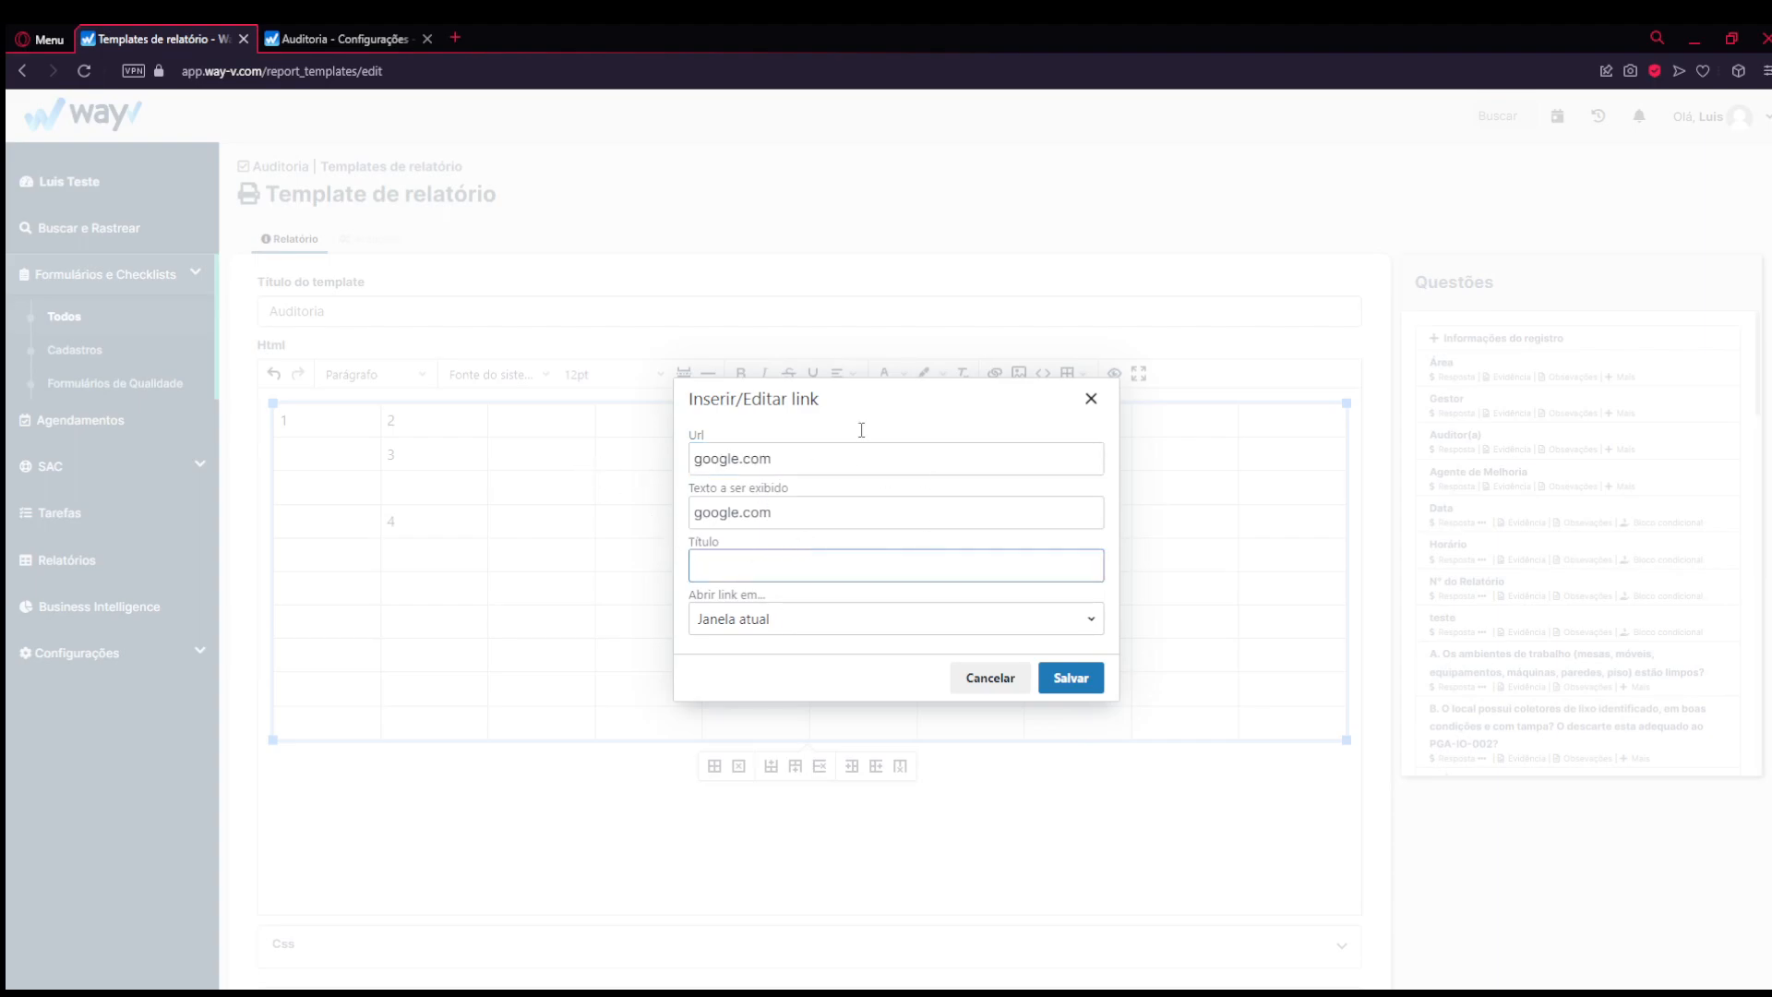
triple_click(798, 457)
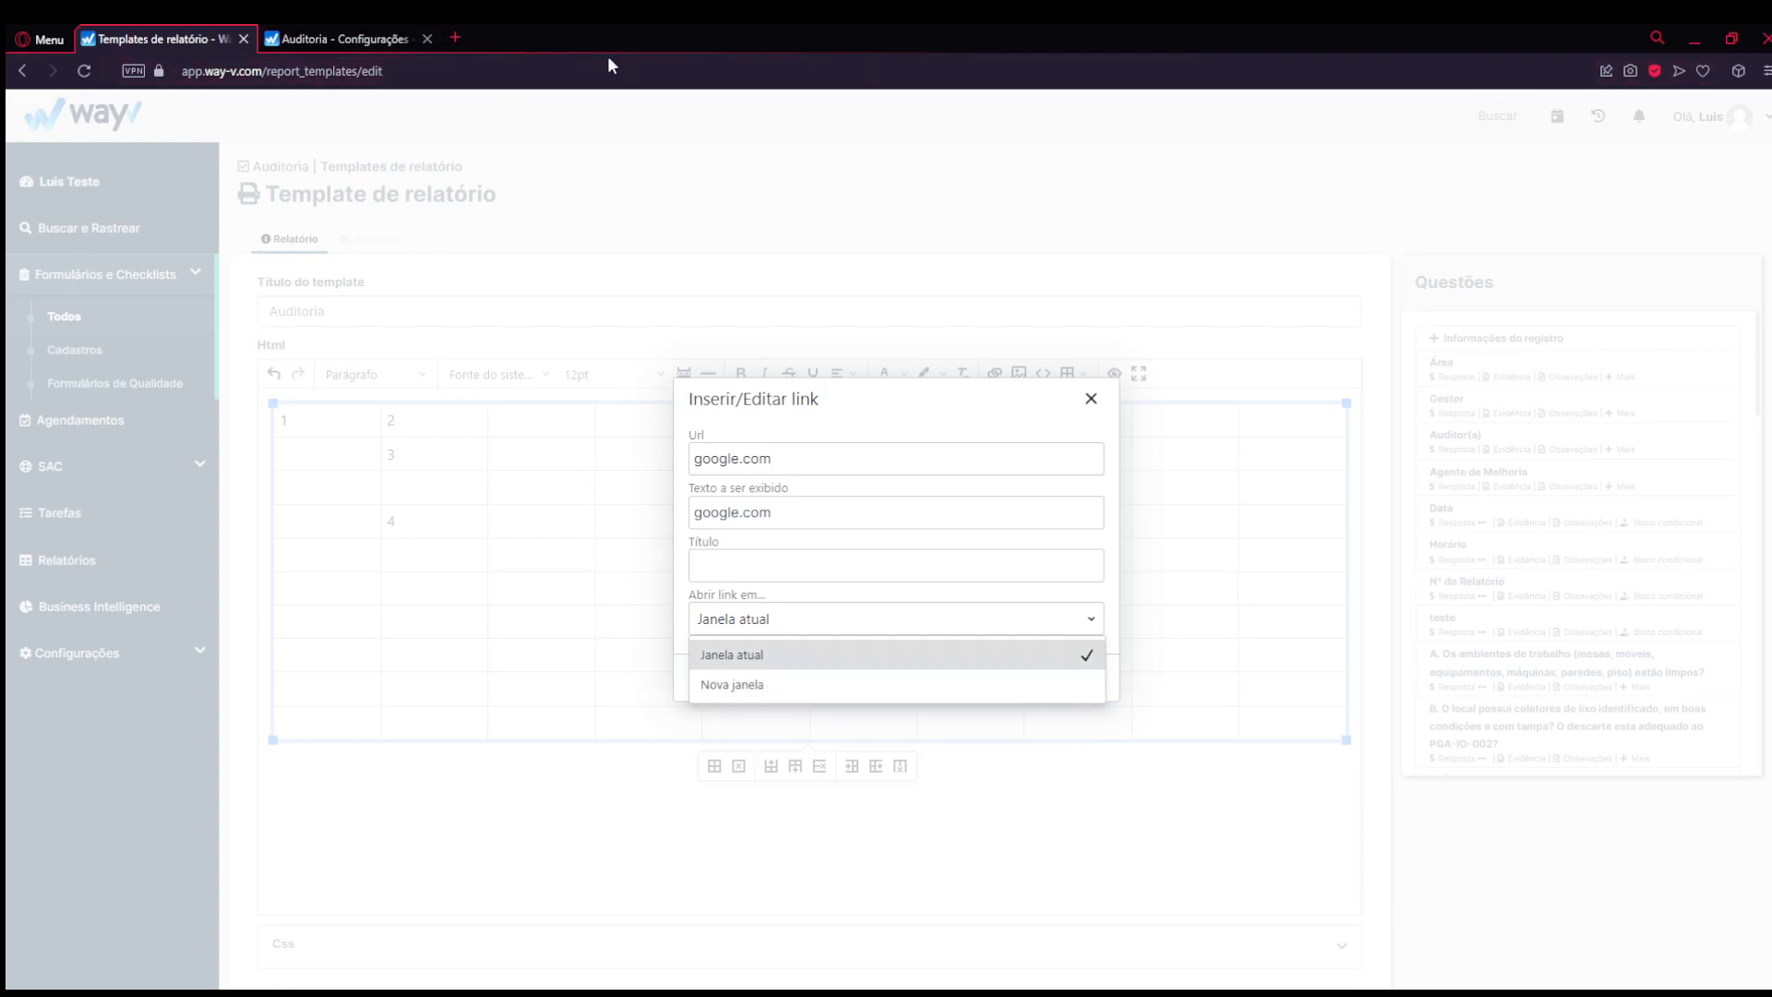
left_click(771, 464)
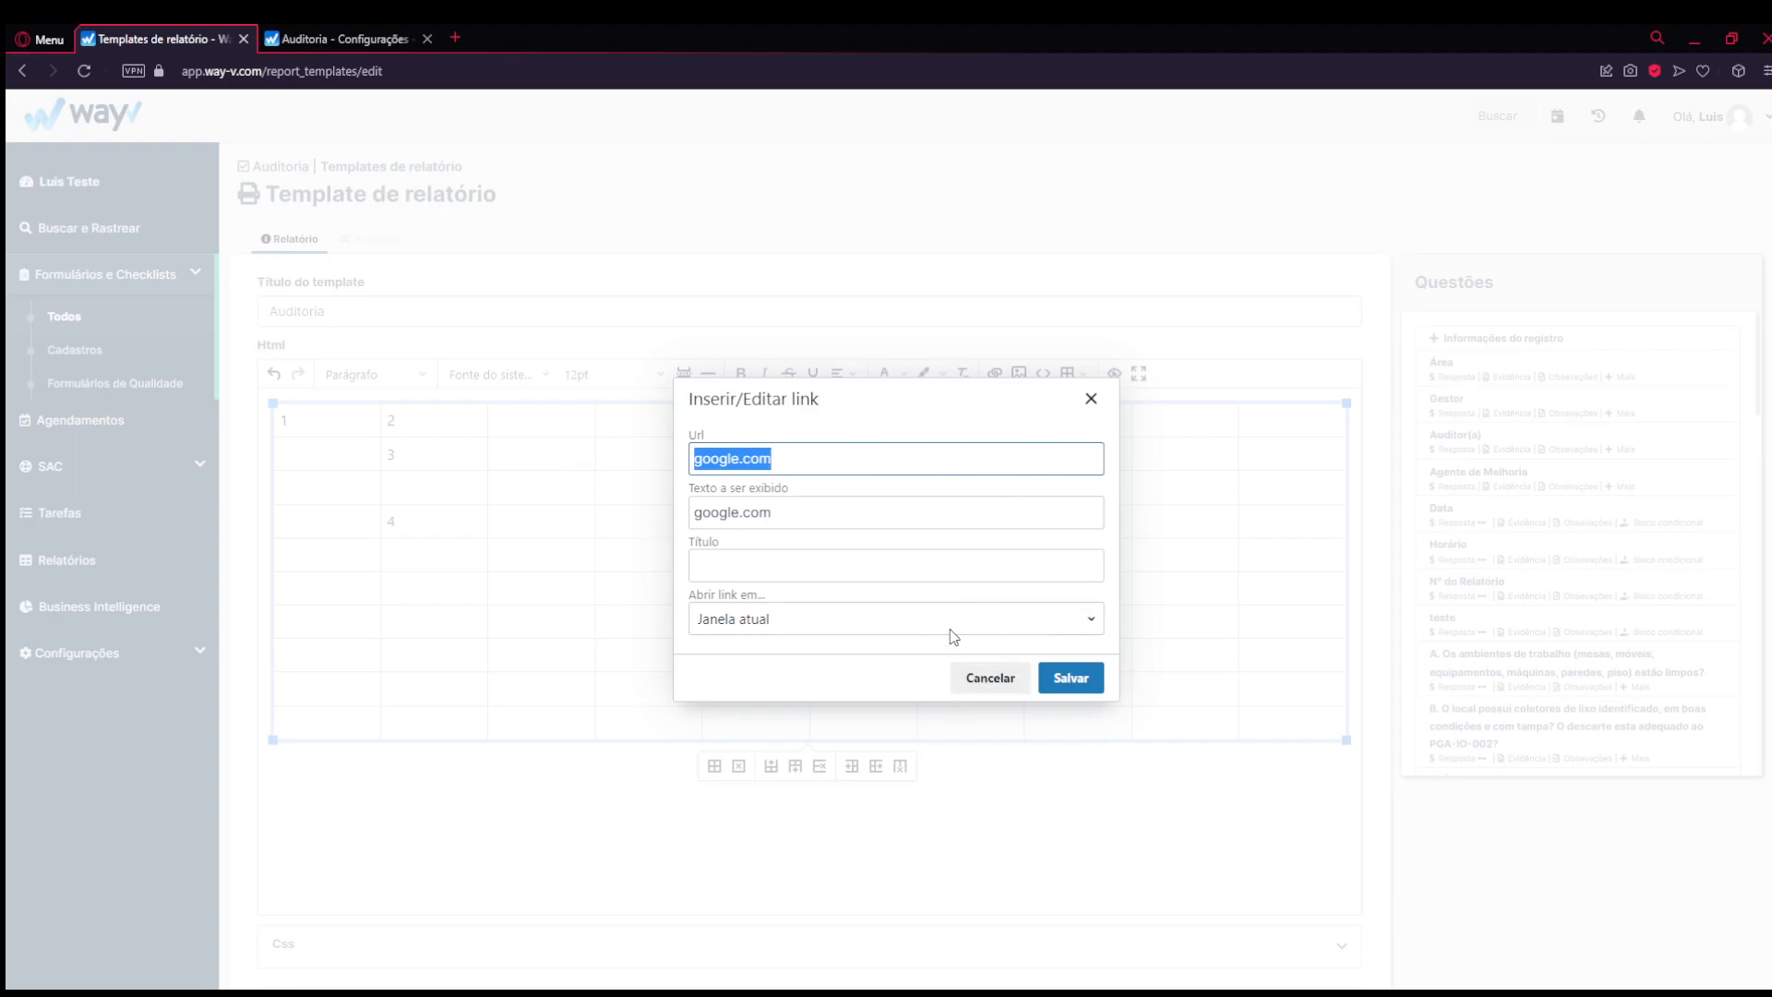
left_click(990, 677)
- Open the cell properties of the empty second-row, sixth-column cell and set its width to 30%
right_click(882, 445)
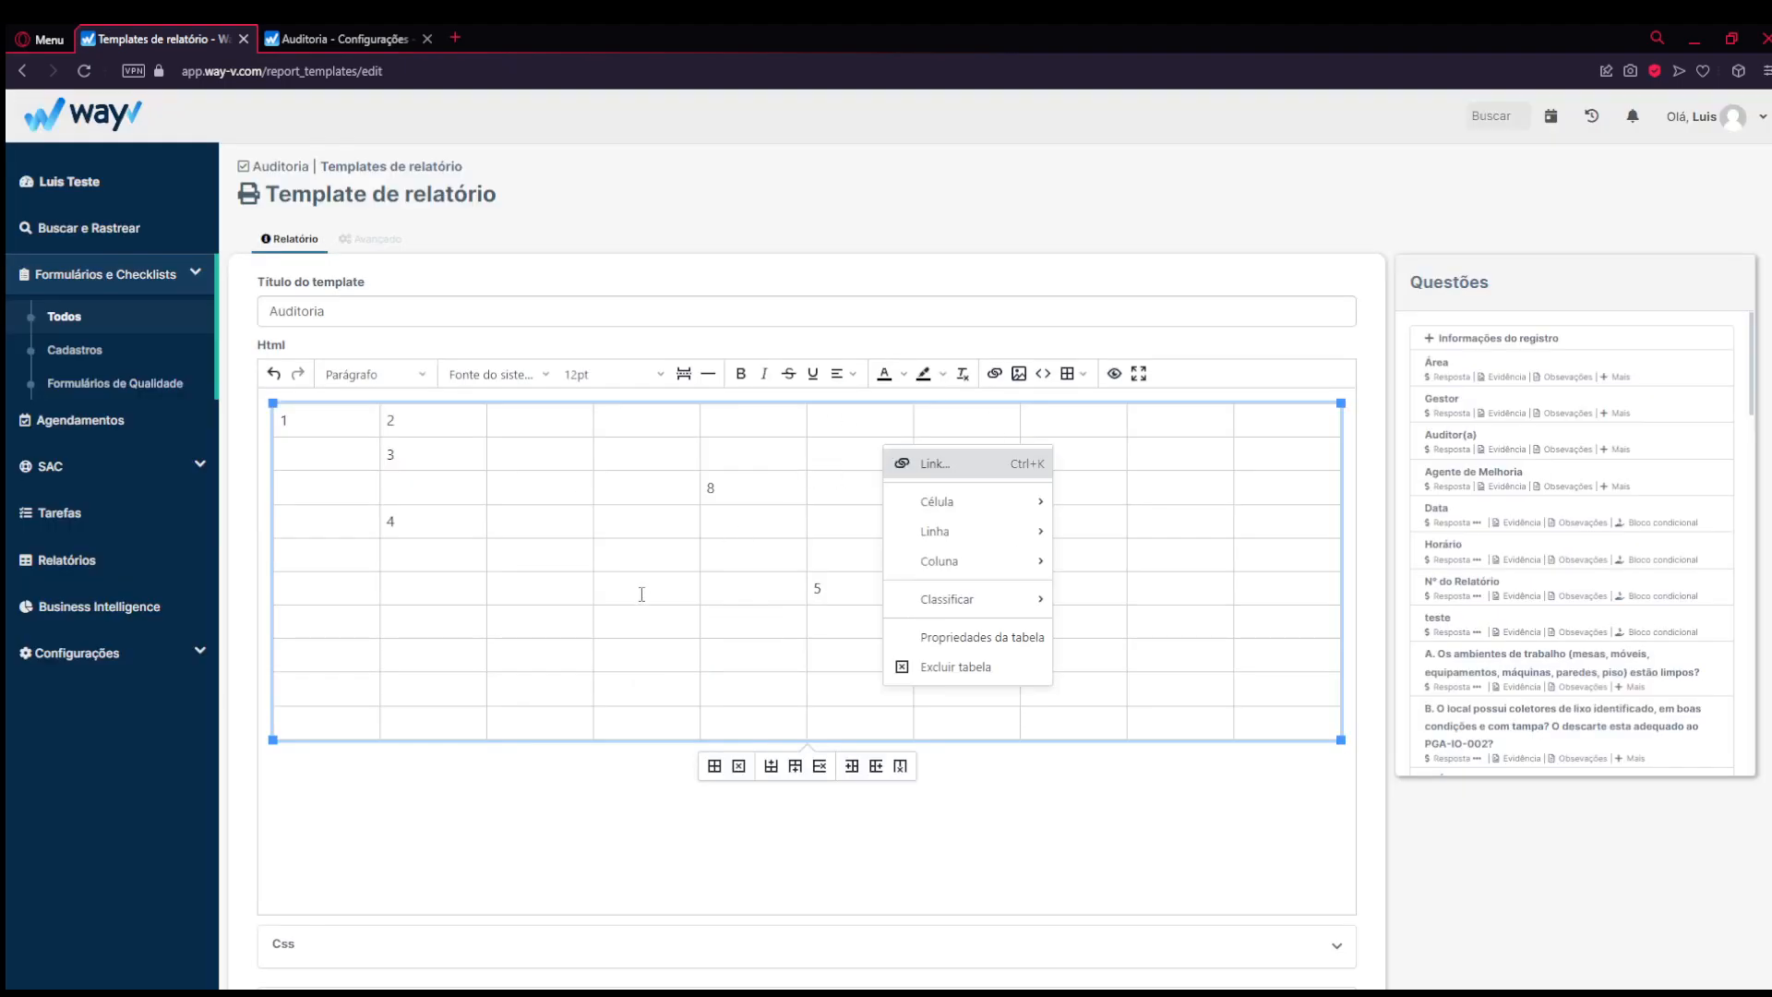
mouse_move(936, 502)
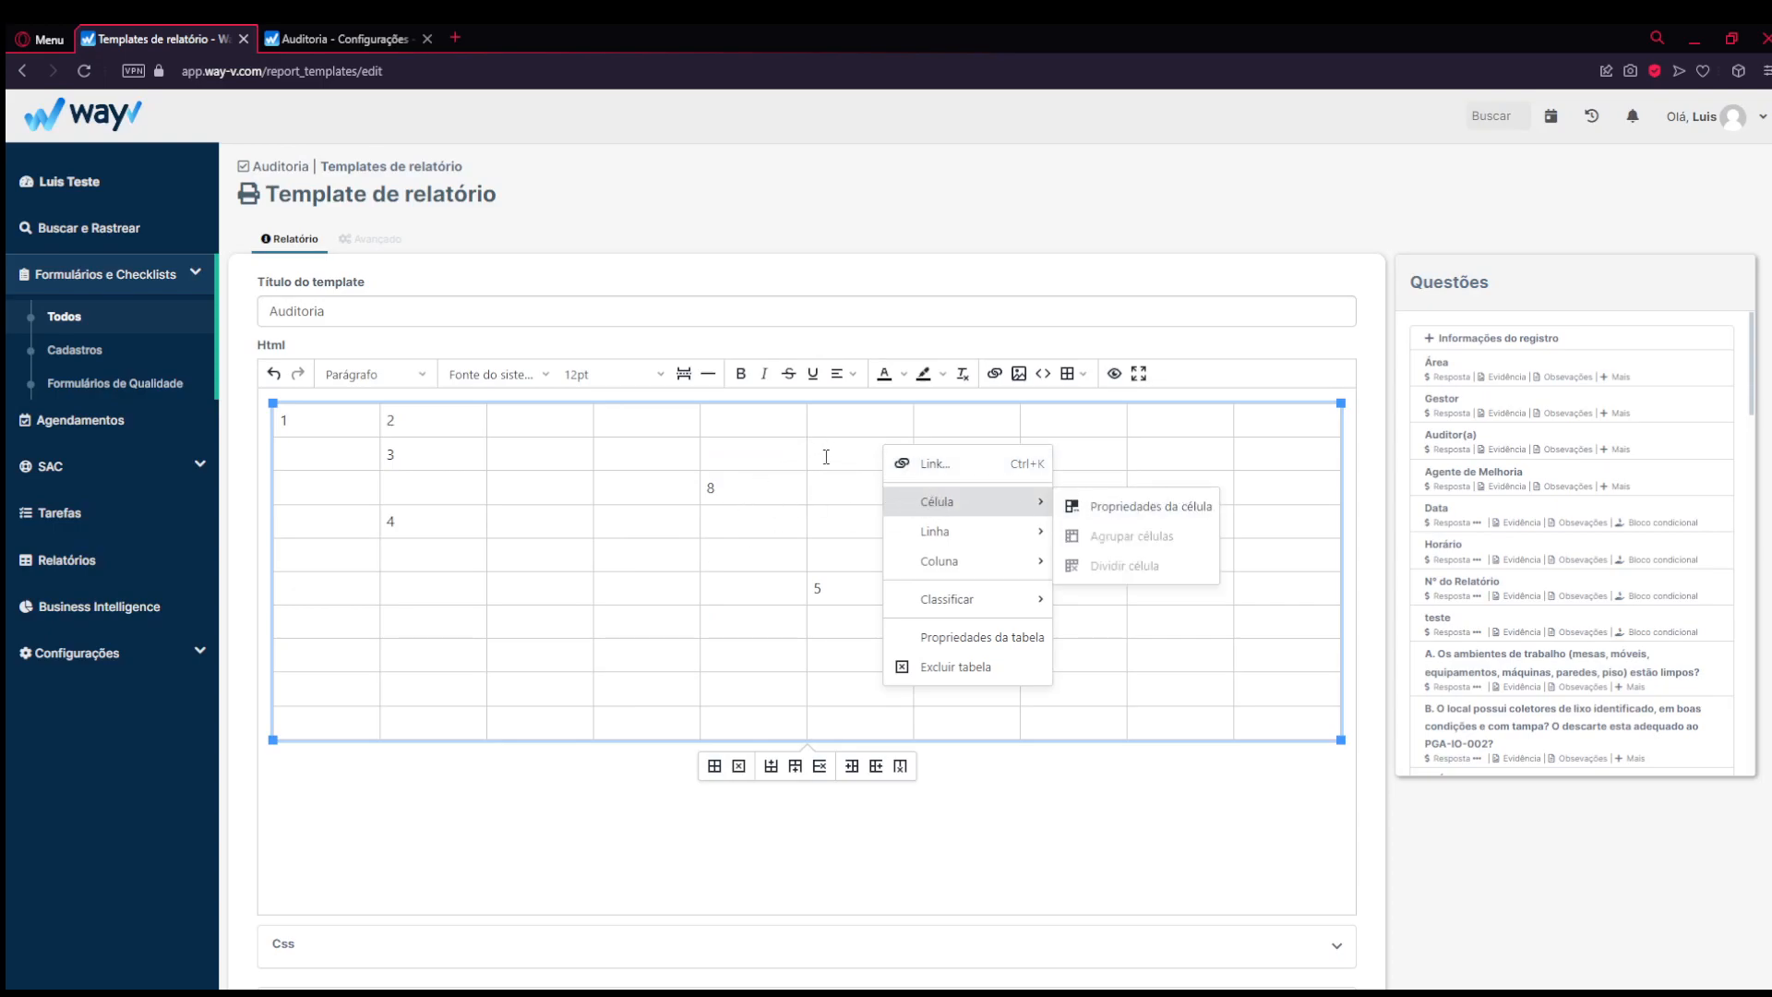
left_click(823, 457)
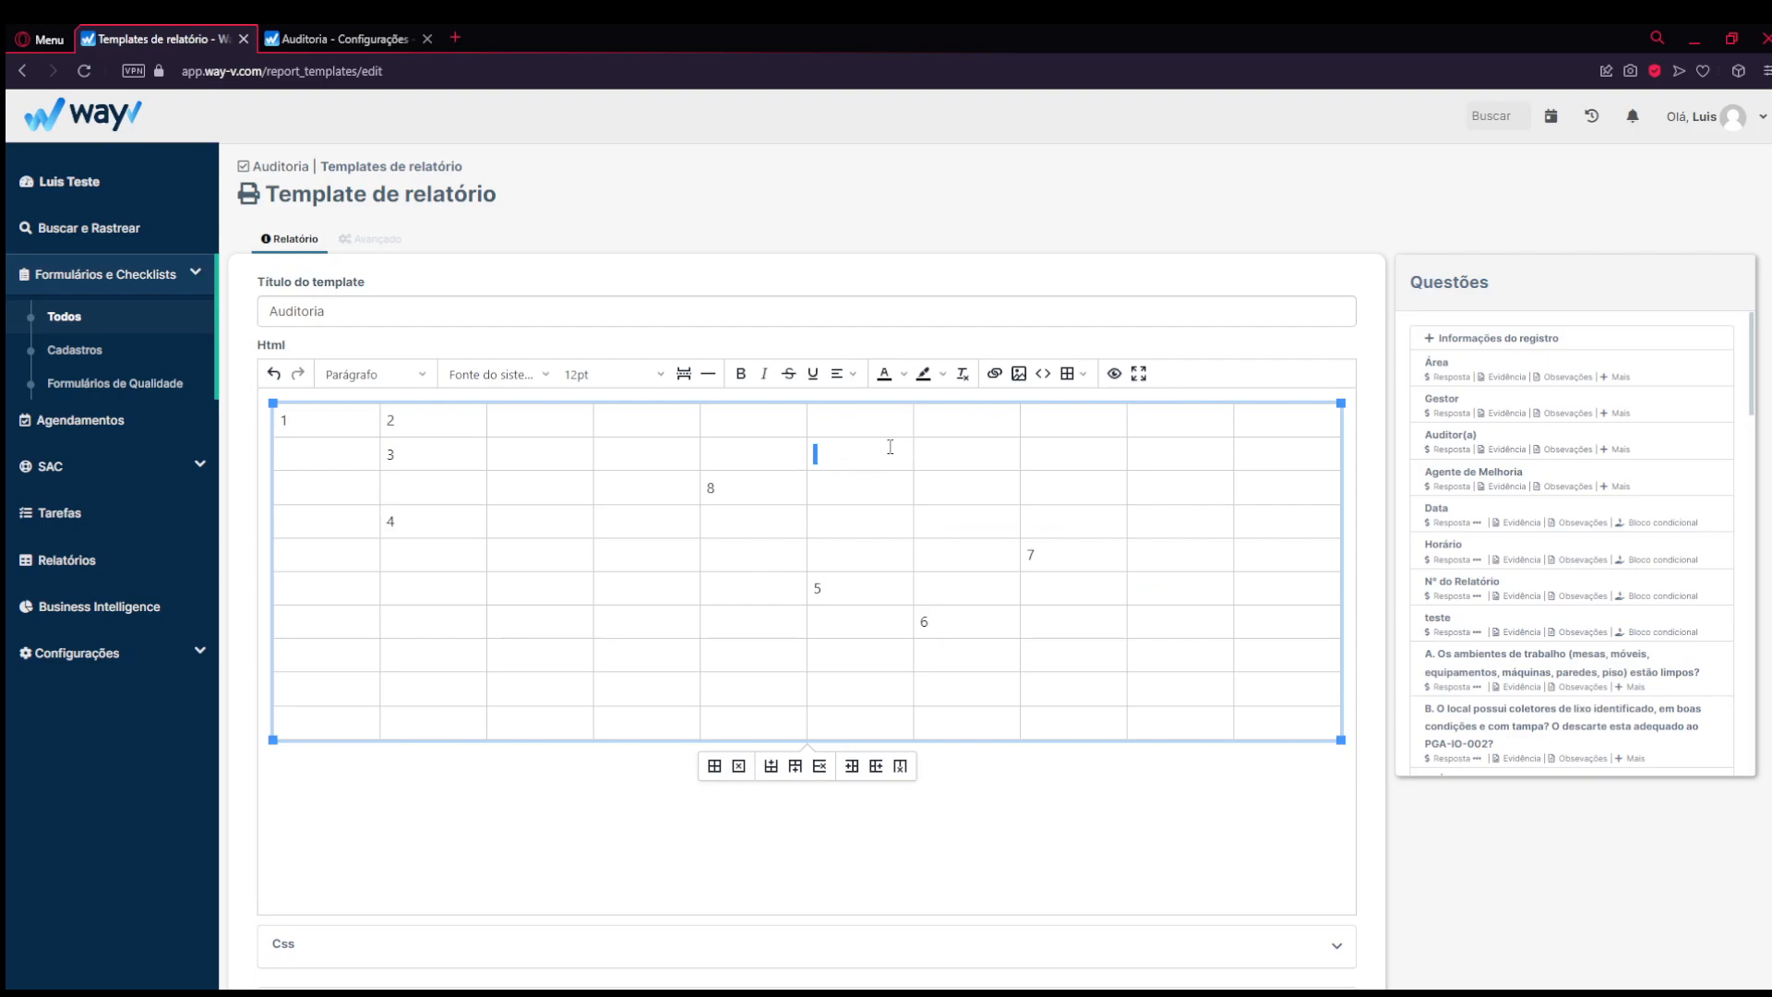
right_click(832, 459)
mouse_move(881, 515)
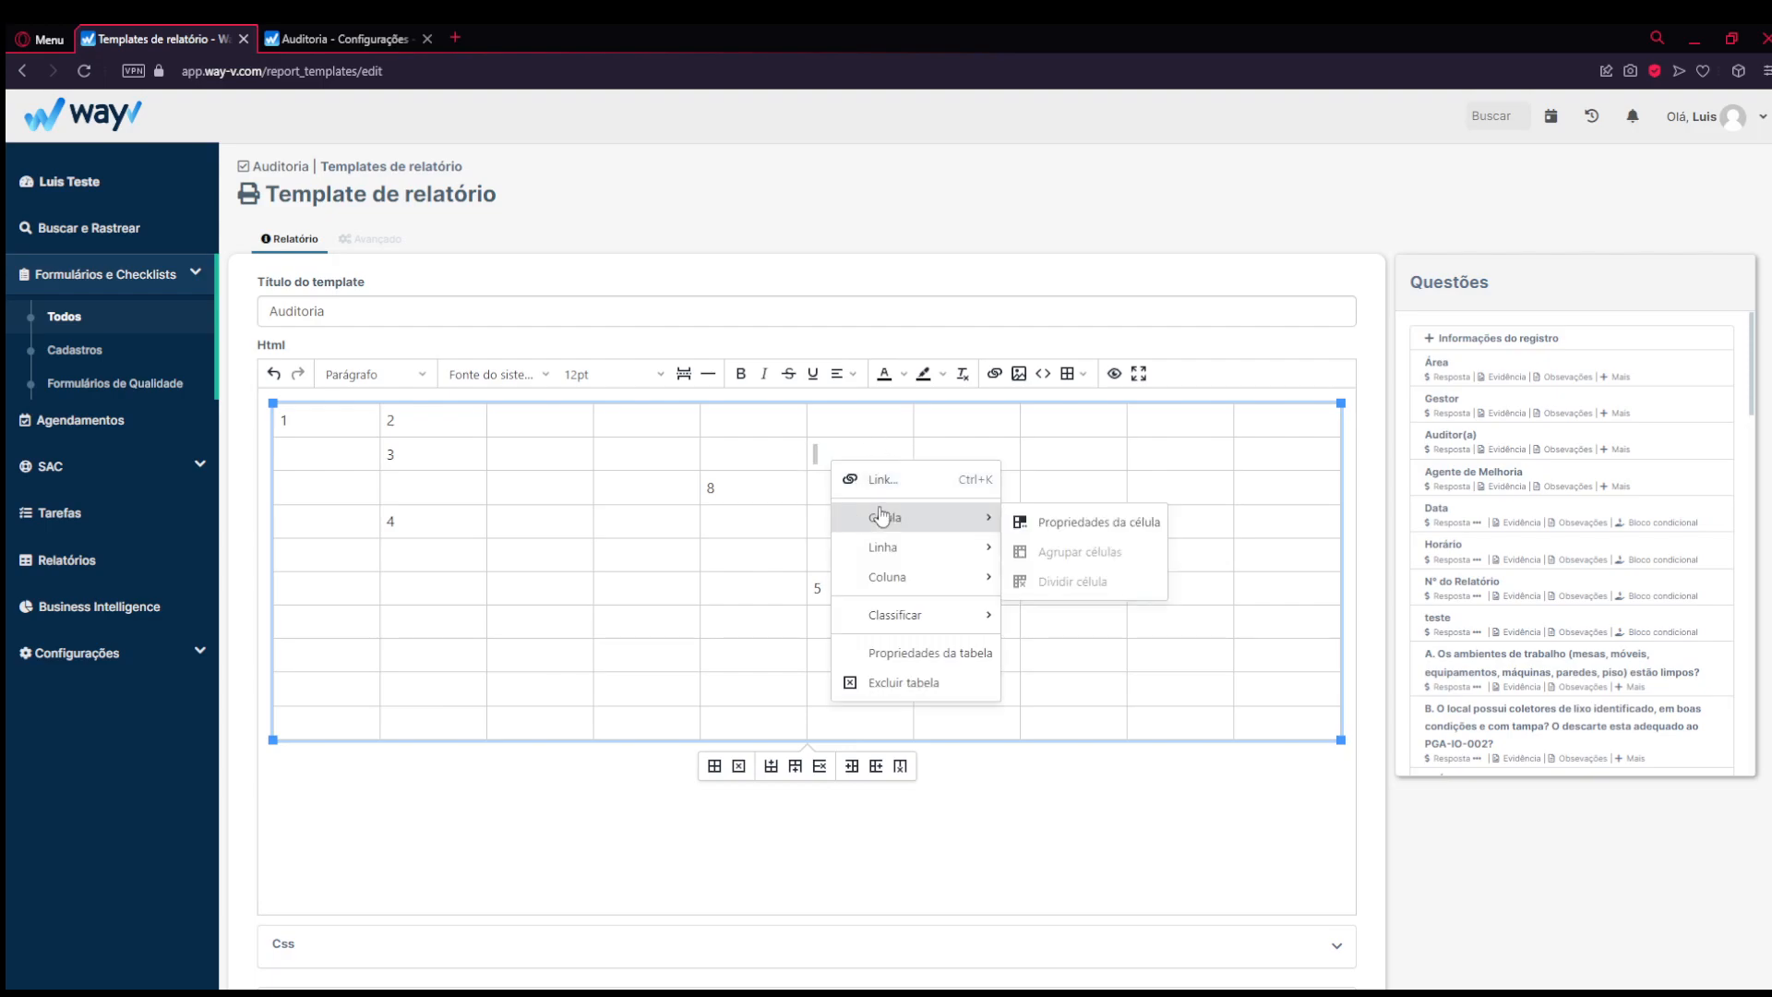
left_click(1061, 518)
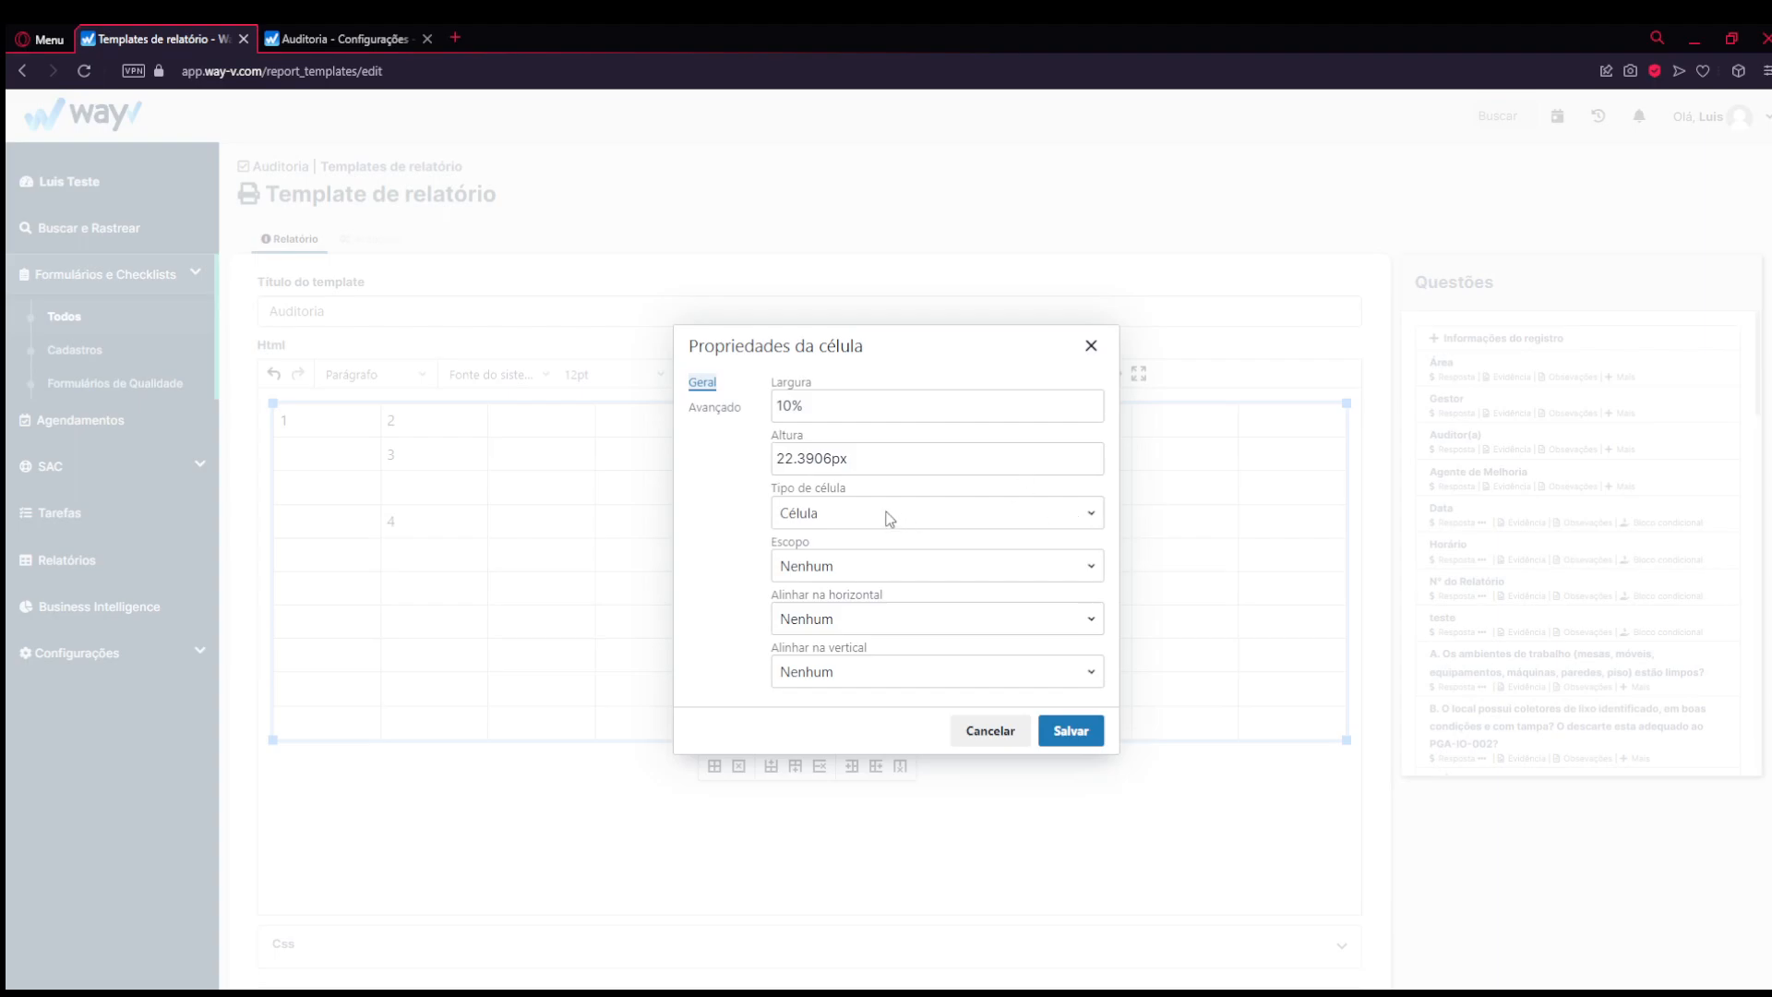
left_click(795, 404)
left_click_drag(820, 406, 772, 404)
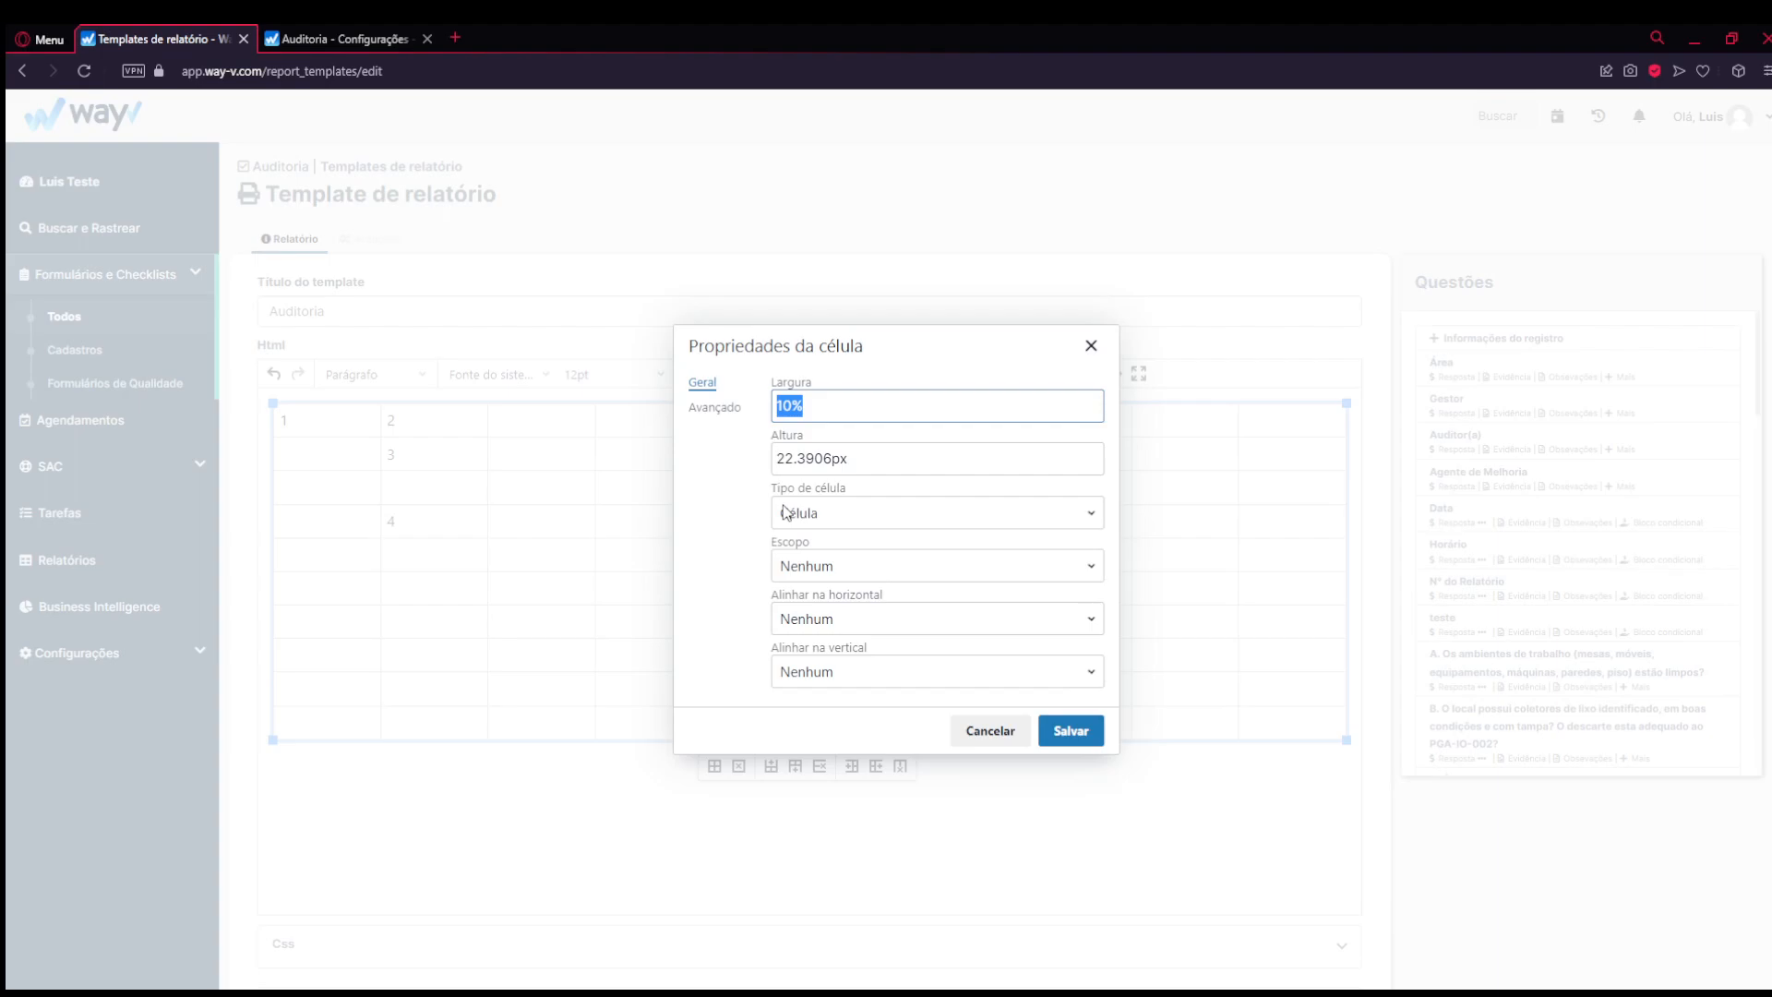
left_click(782, 408)
key("BackSpace")
type("3")
- Clear the height value in the cell's properties
left_click_drag(778, 454, 847, 459)
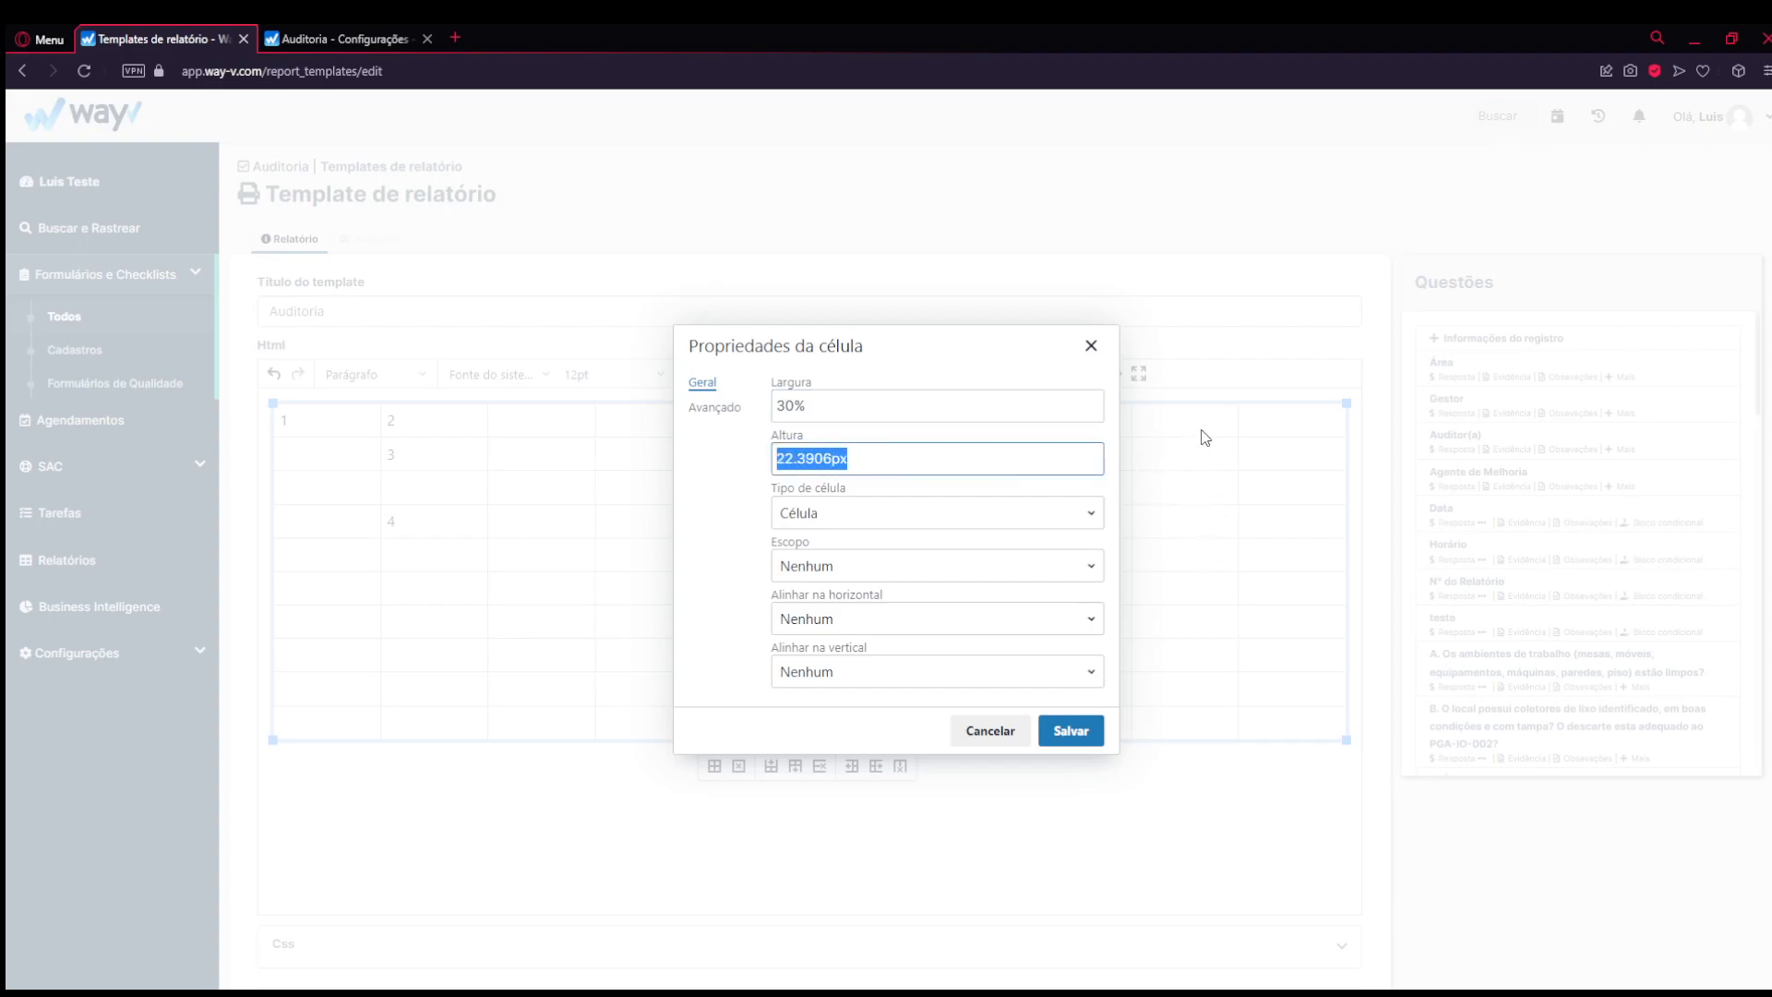
left_click_drag(837, 459, 741, 459)
key("ctrl+a")
key("BackSpace")
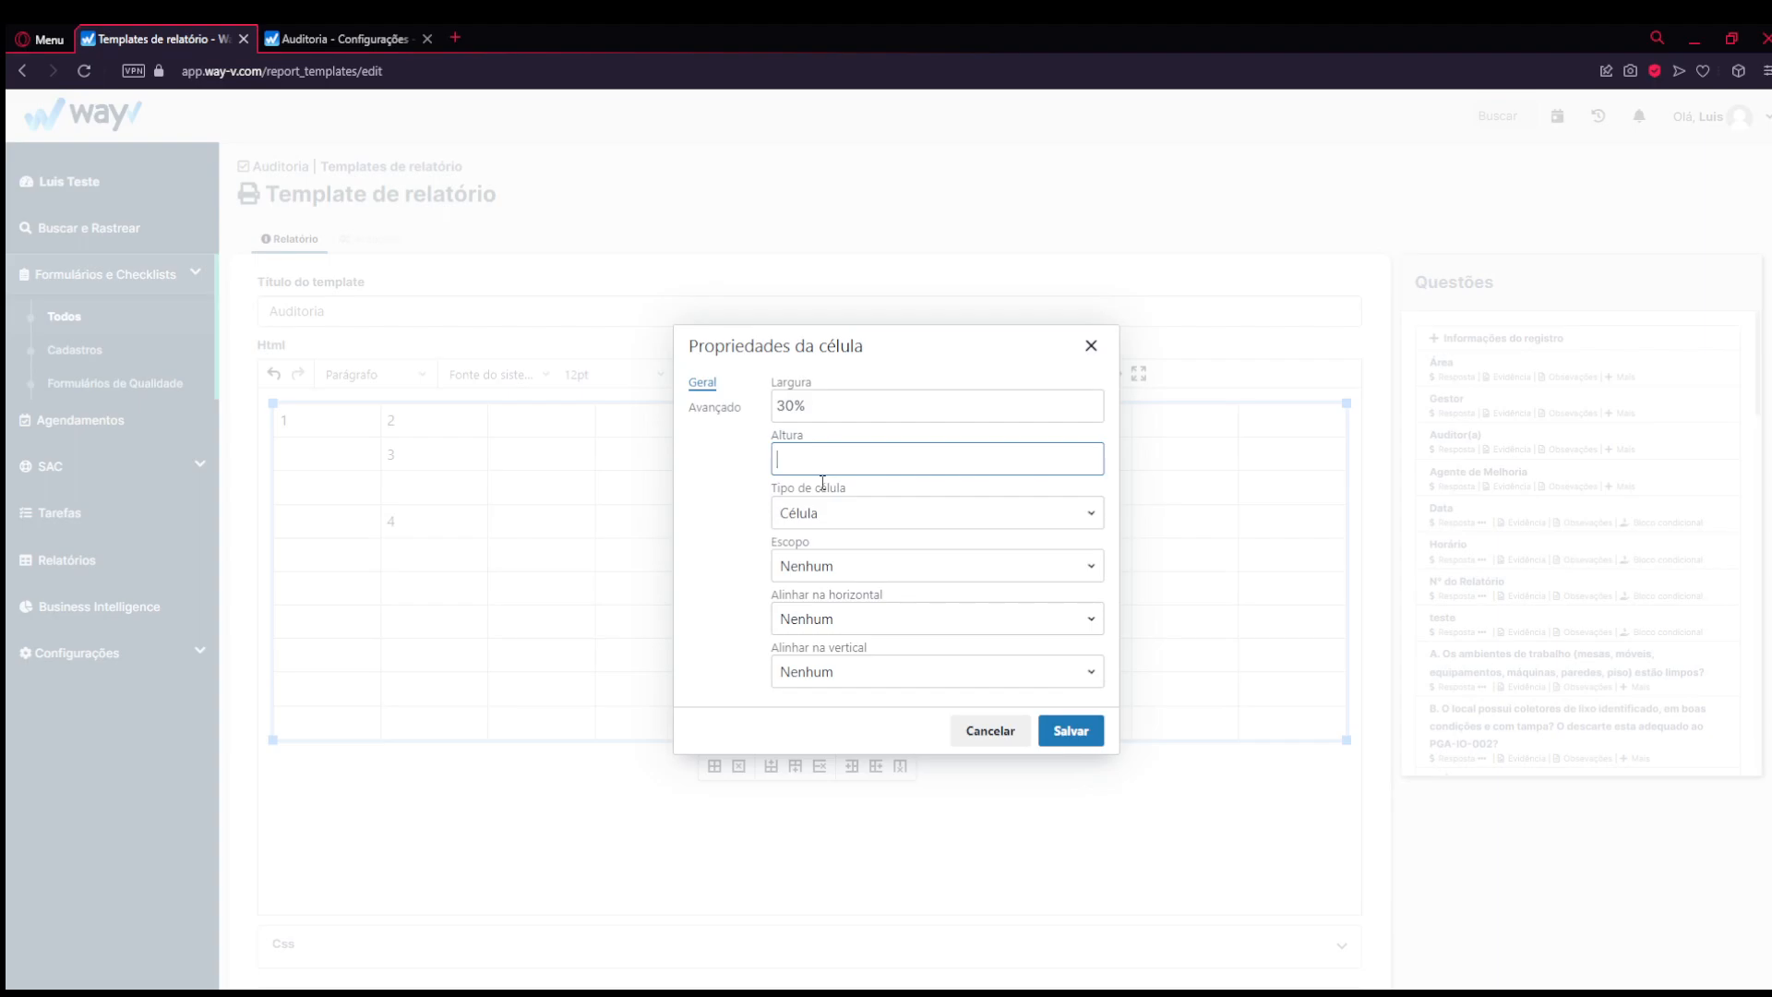
- Examine the available options for the cell's type, scope, horizontal alignment and vertical alignment
left_click(867, 513)
left_click(856, 512)
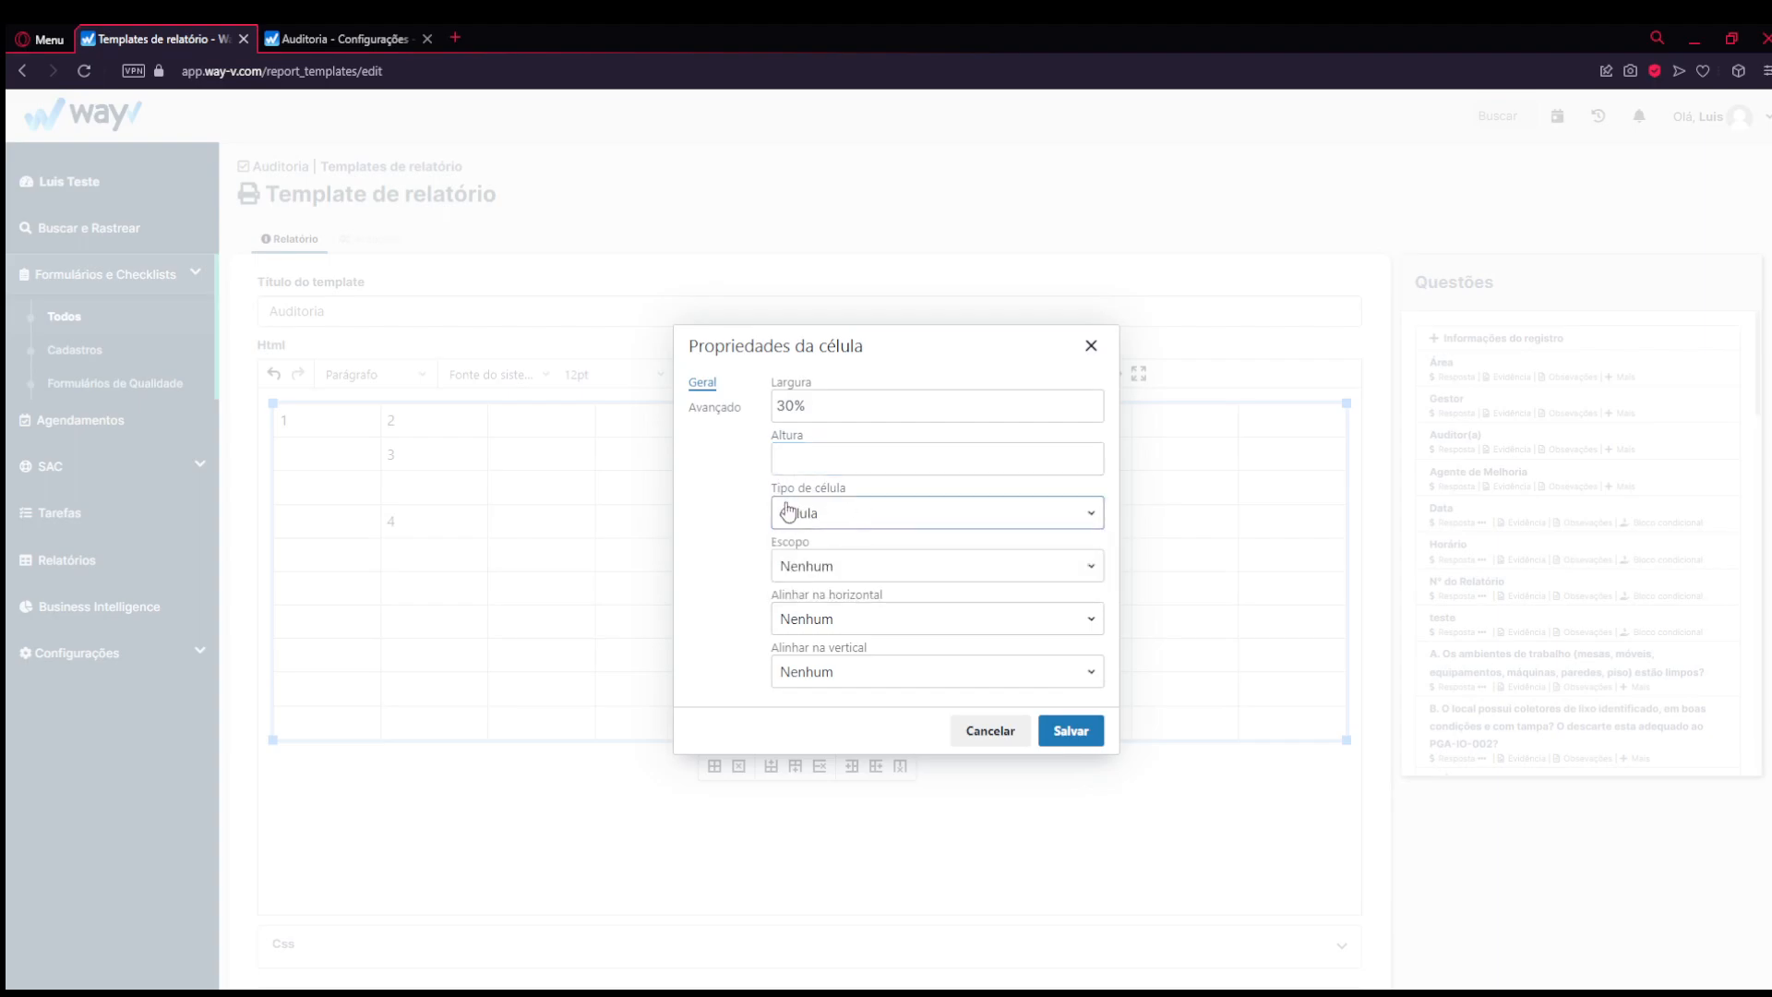
left_click(836, 570)
left_click(734, 571)
left_click(780, 618)
left_click(746, 624)
left_click(788, 671)
left_click(744, 642)
left_click(851, 623)
left_click(749, 648)
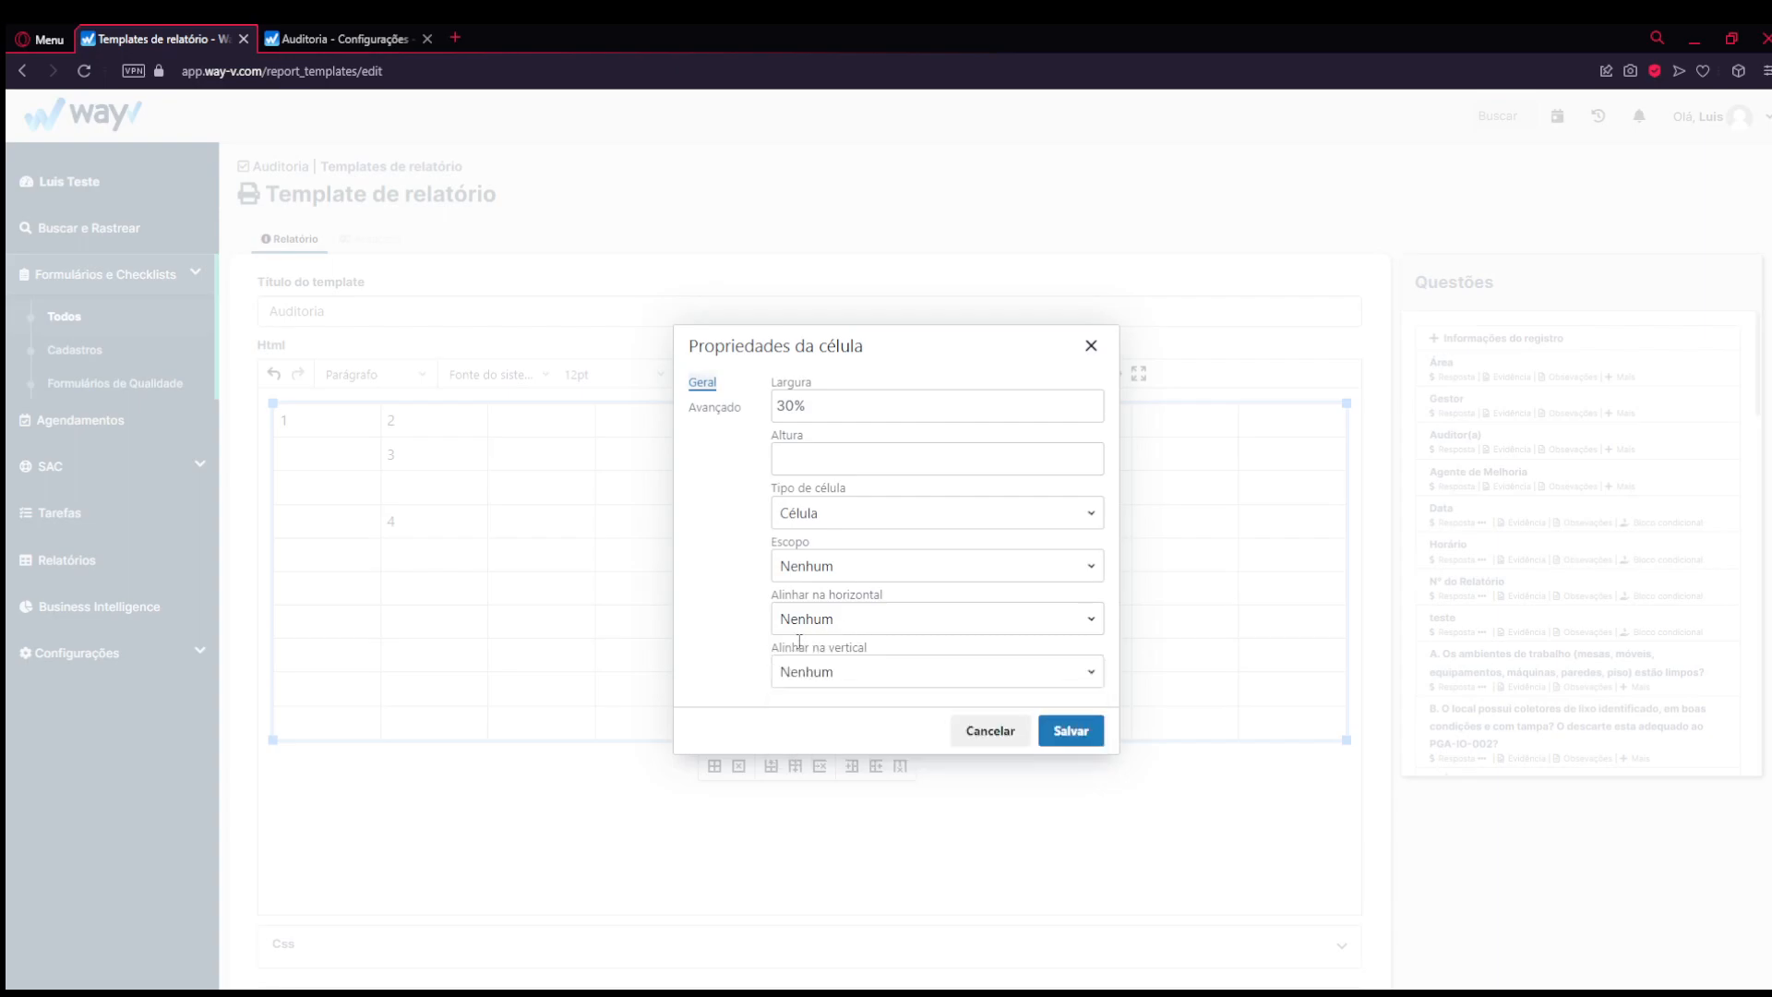
left_click(863, 624)
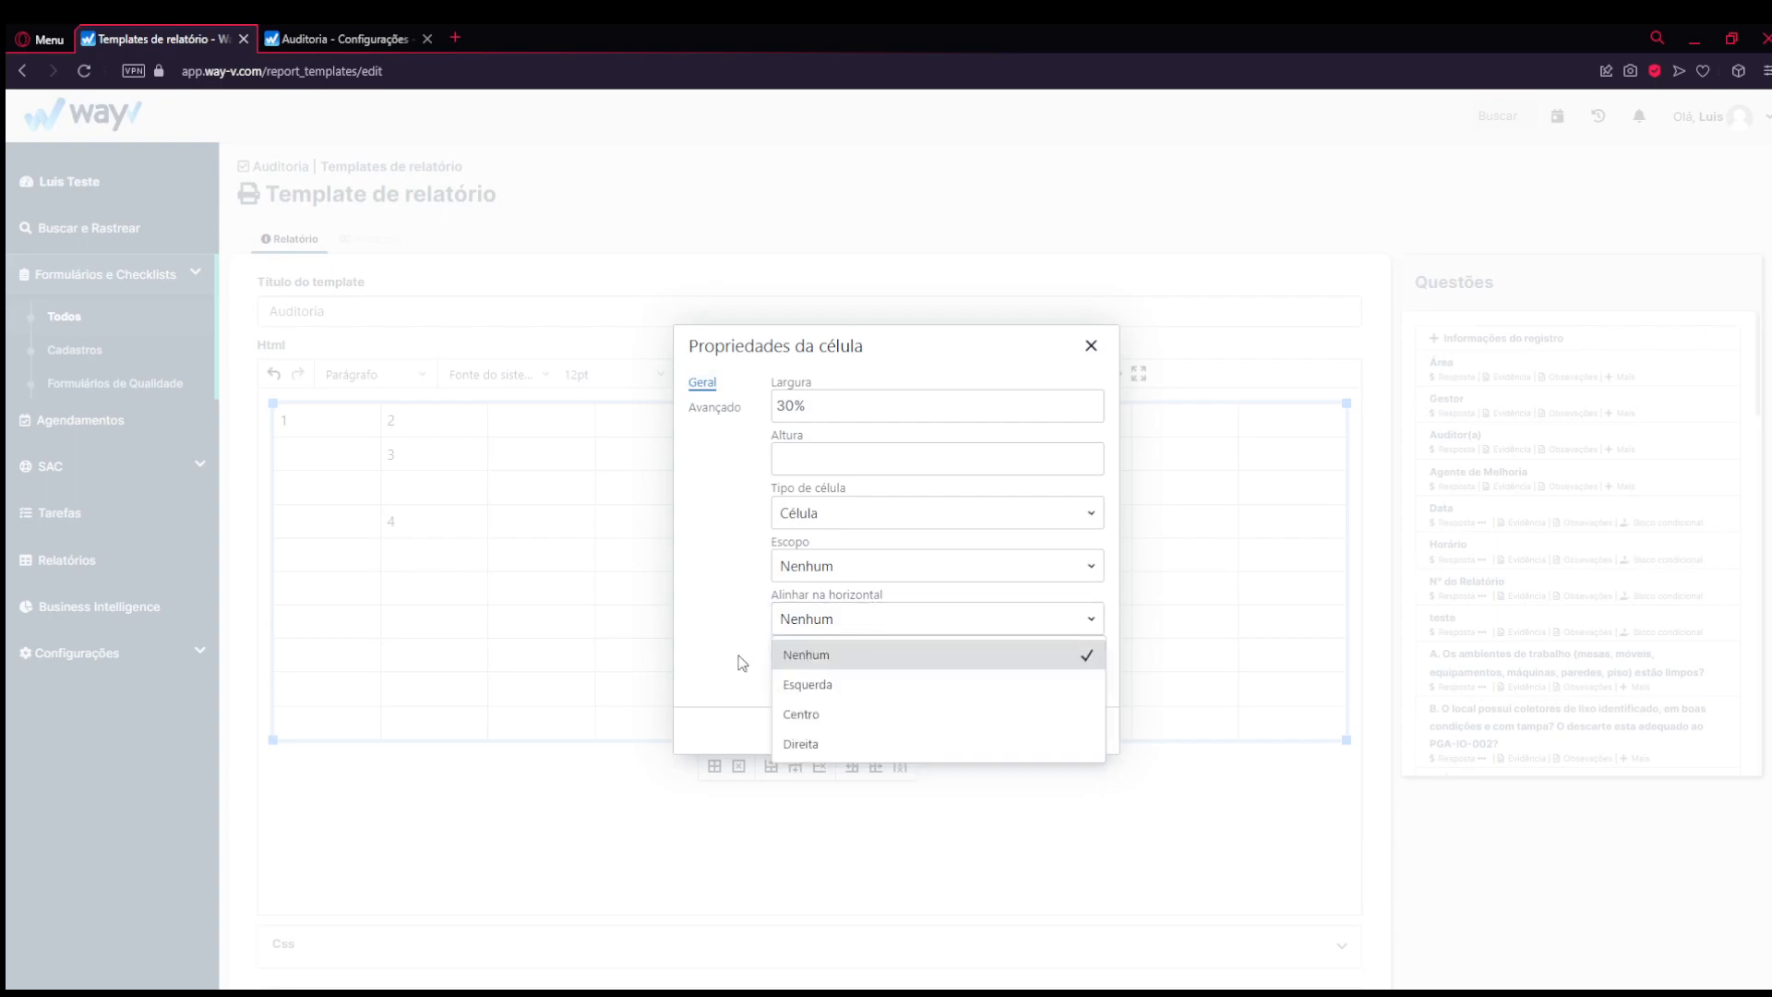
left_click(740, 594)
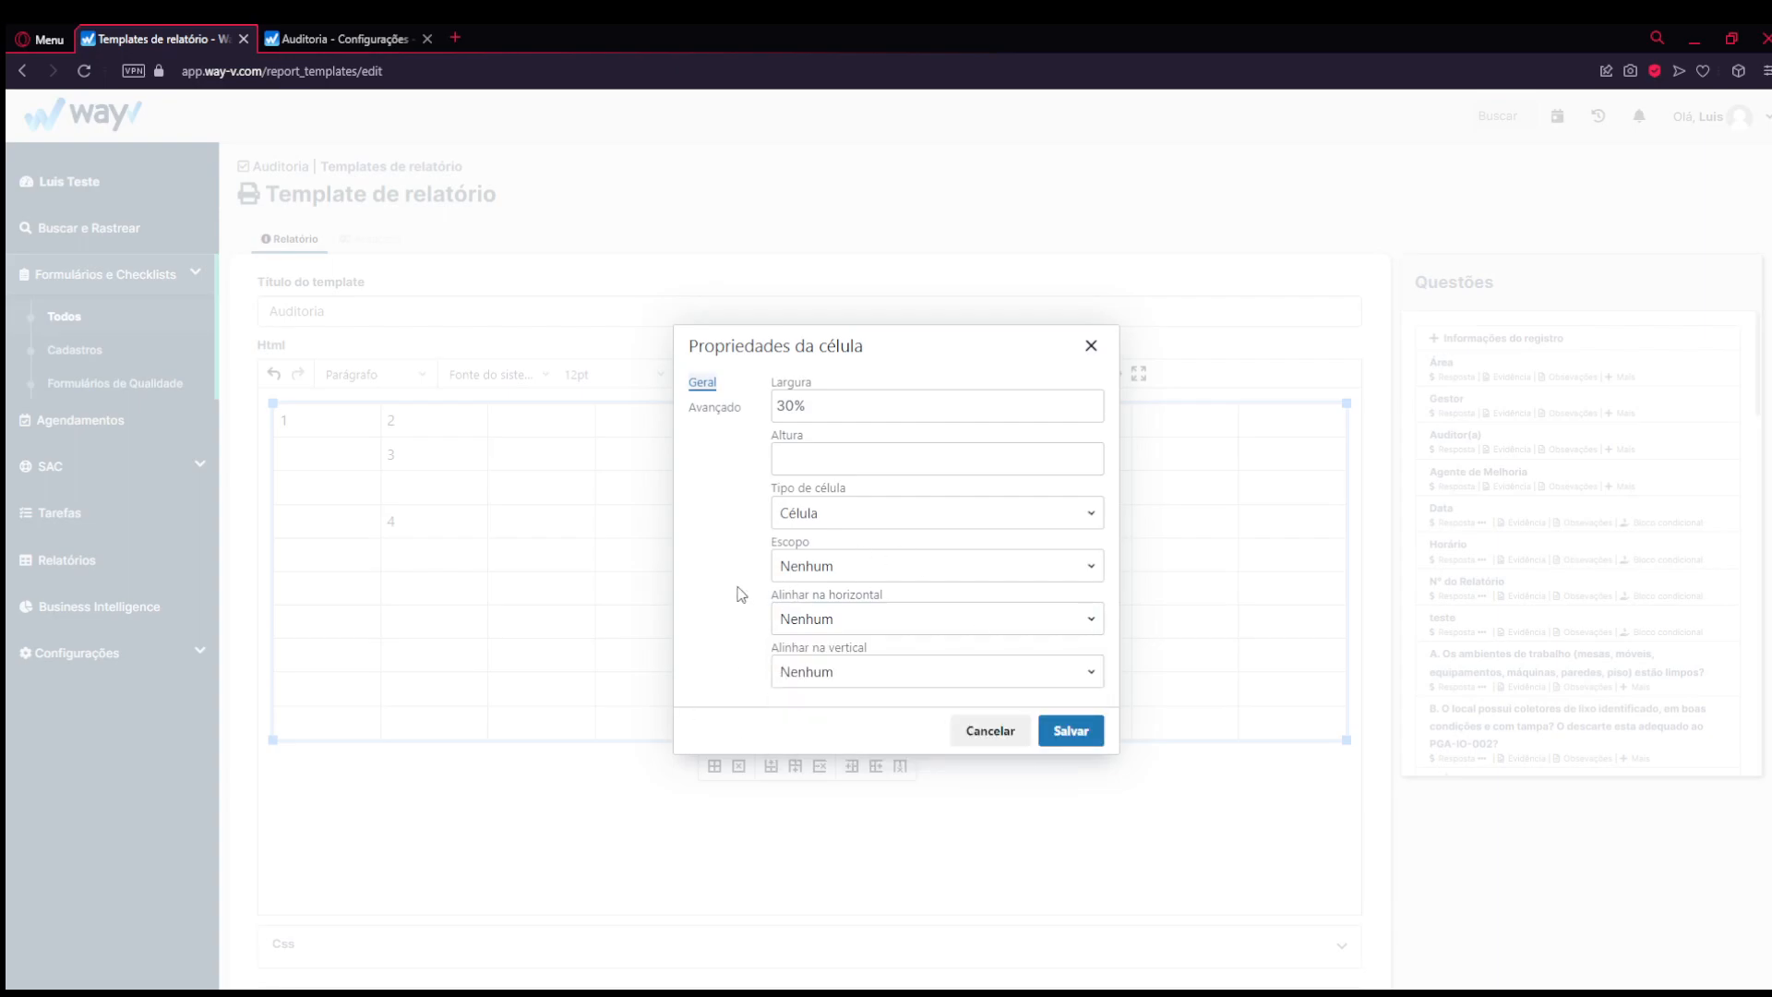
- Check the border colour choices in the cell's advanced properties and set the background colour to #3598DB
left_click(697, 409)
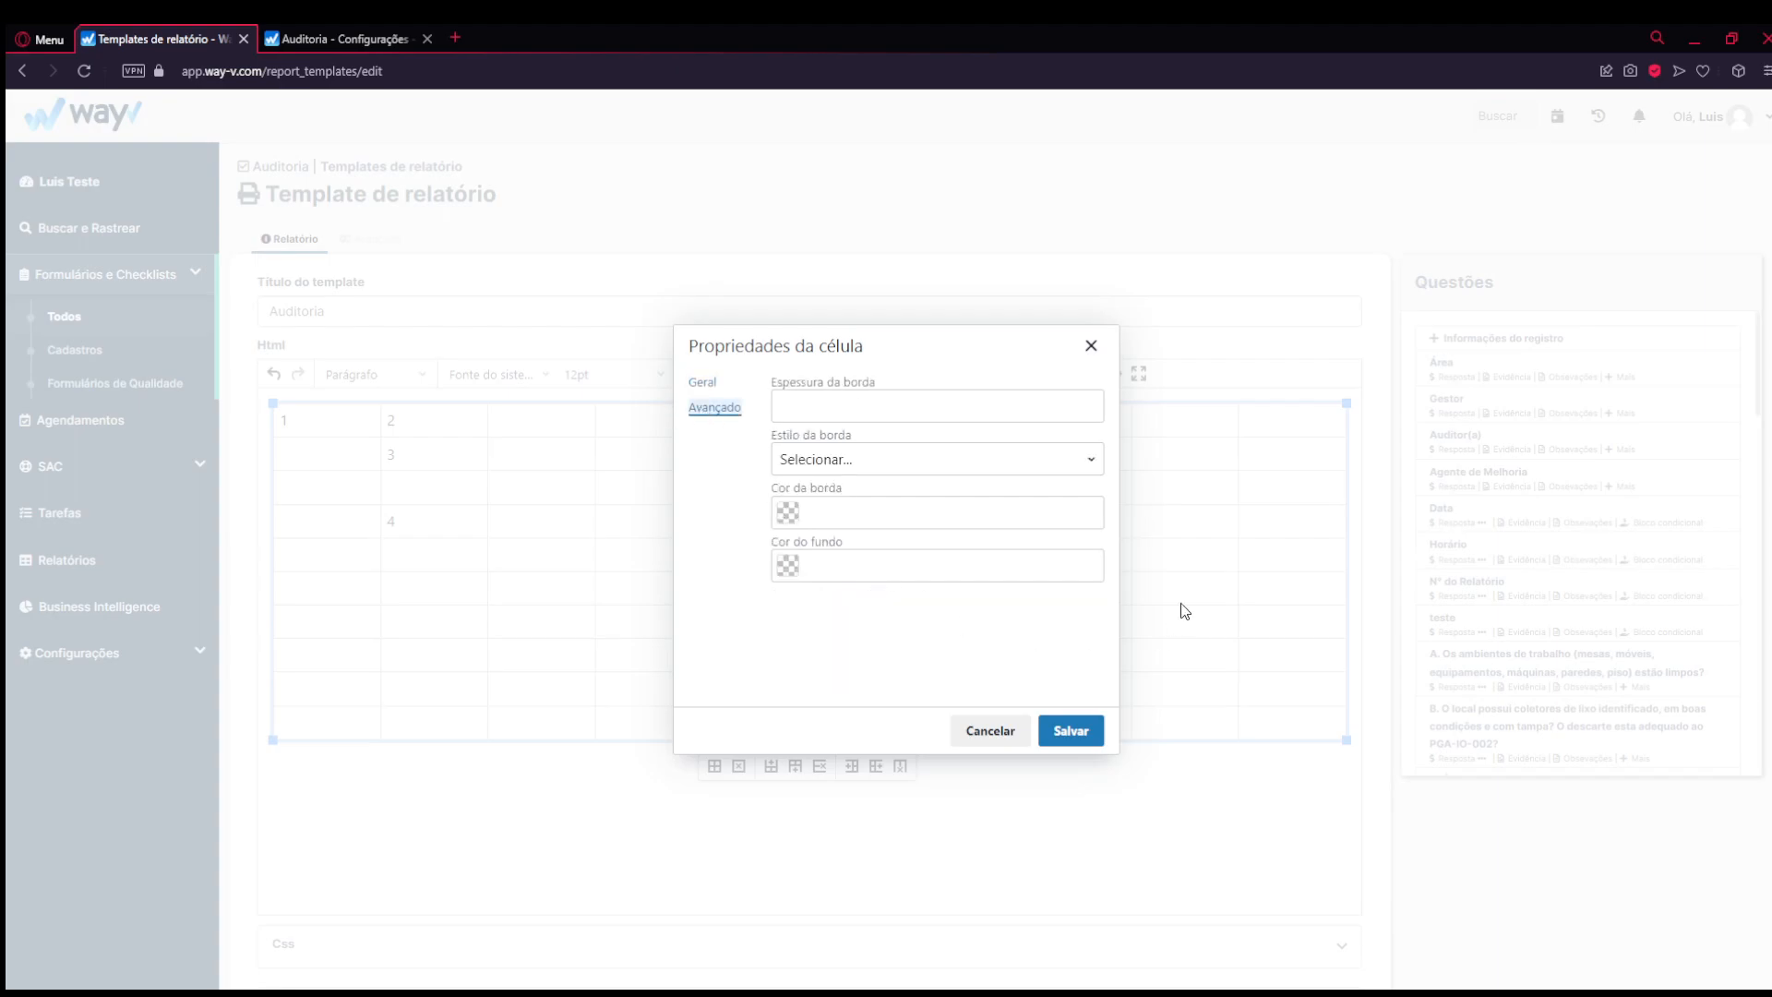
left_click(787, 512)
left_click(735, 569)
left_click(788, 565)
left_click(902, 618)
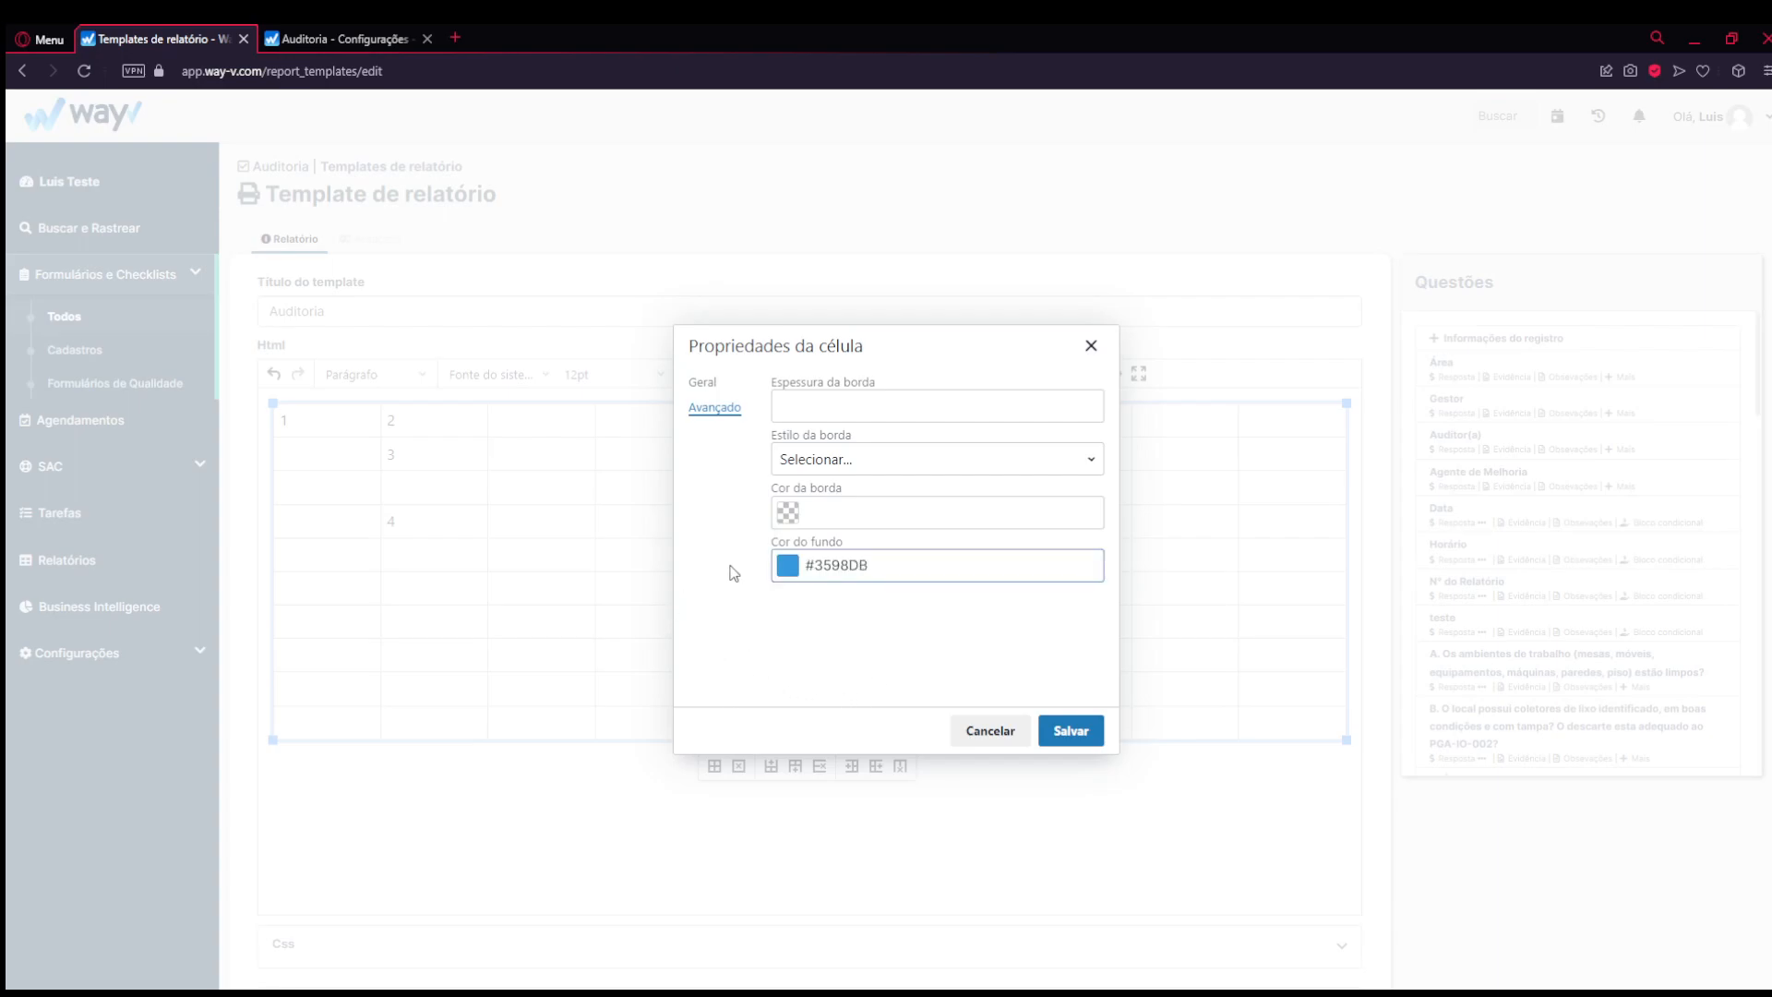
- Set the cell's border thickness to 3px, review the border styles without choosing one, and save the cell properties
left_click(843, 417)
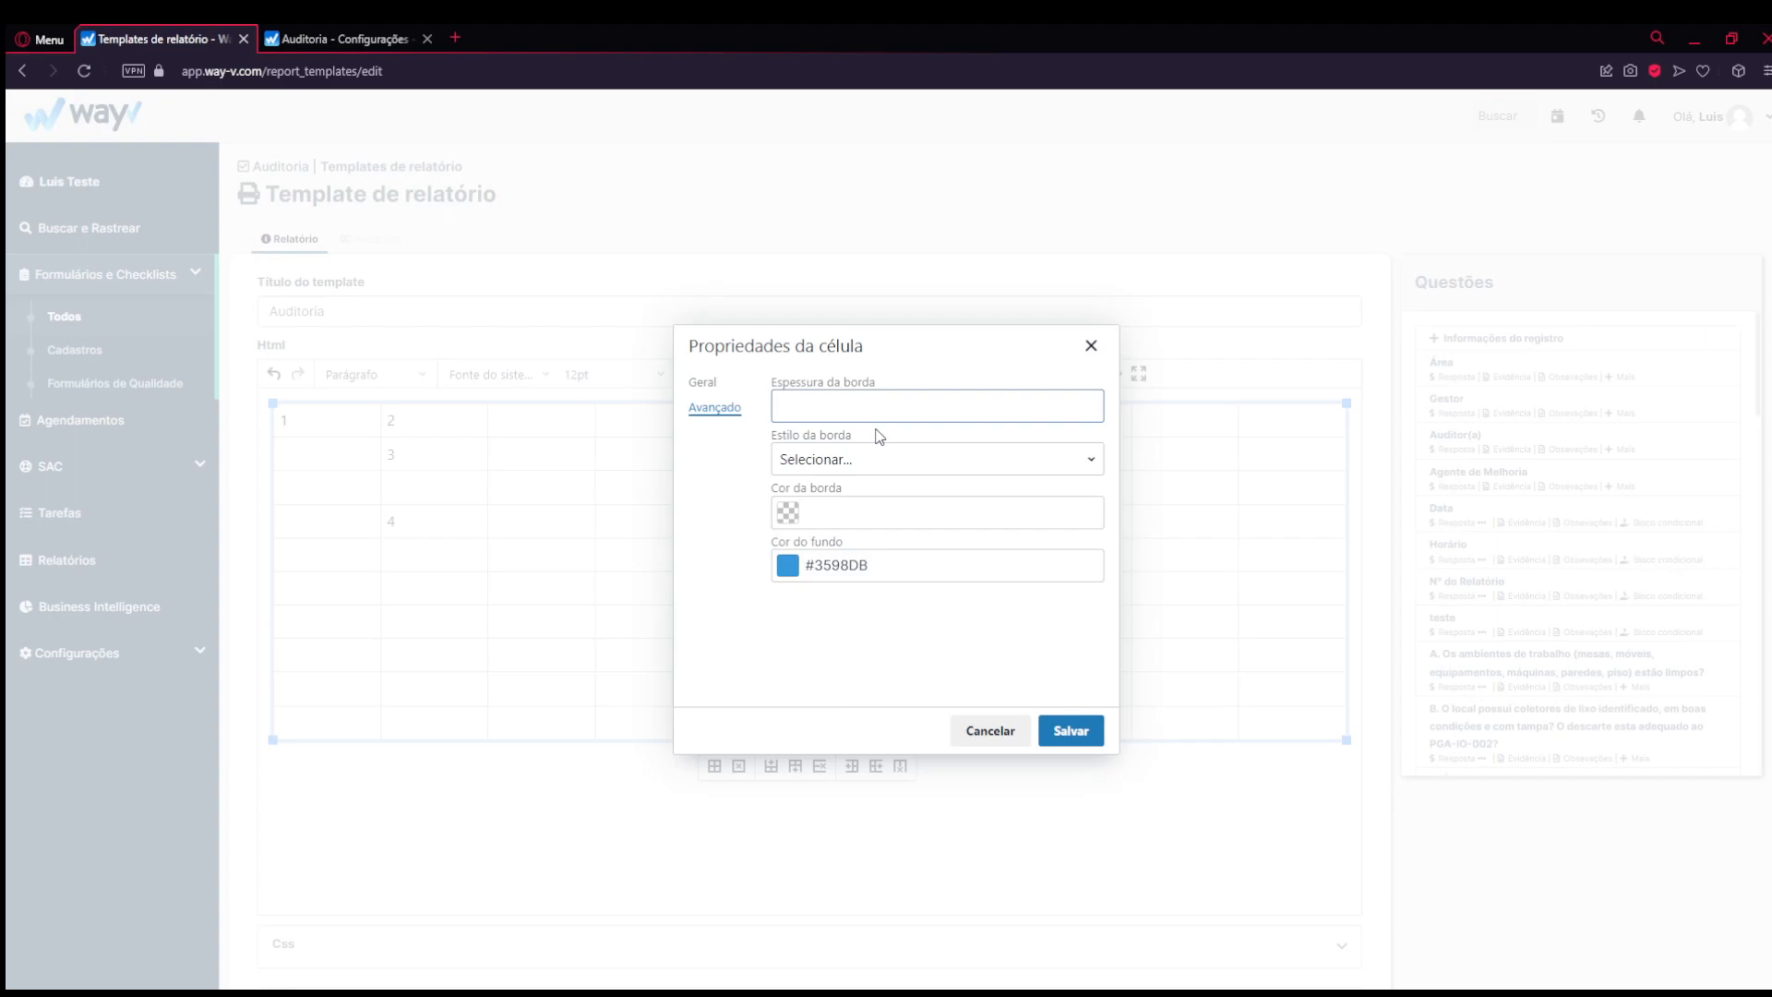
type("1px")
key("BackSpace")
key("BackSpace")
key("BackSpace")
type("2px")
key("BackSpace")
key("BackSpace")
key("BackSpace")
type("3px")
left_click(884, 457)
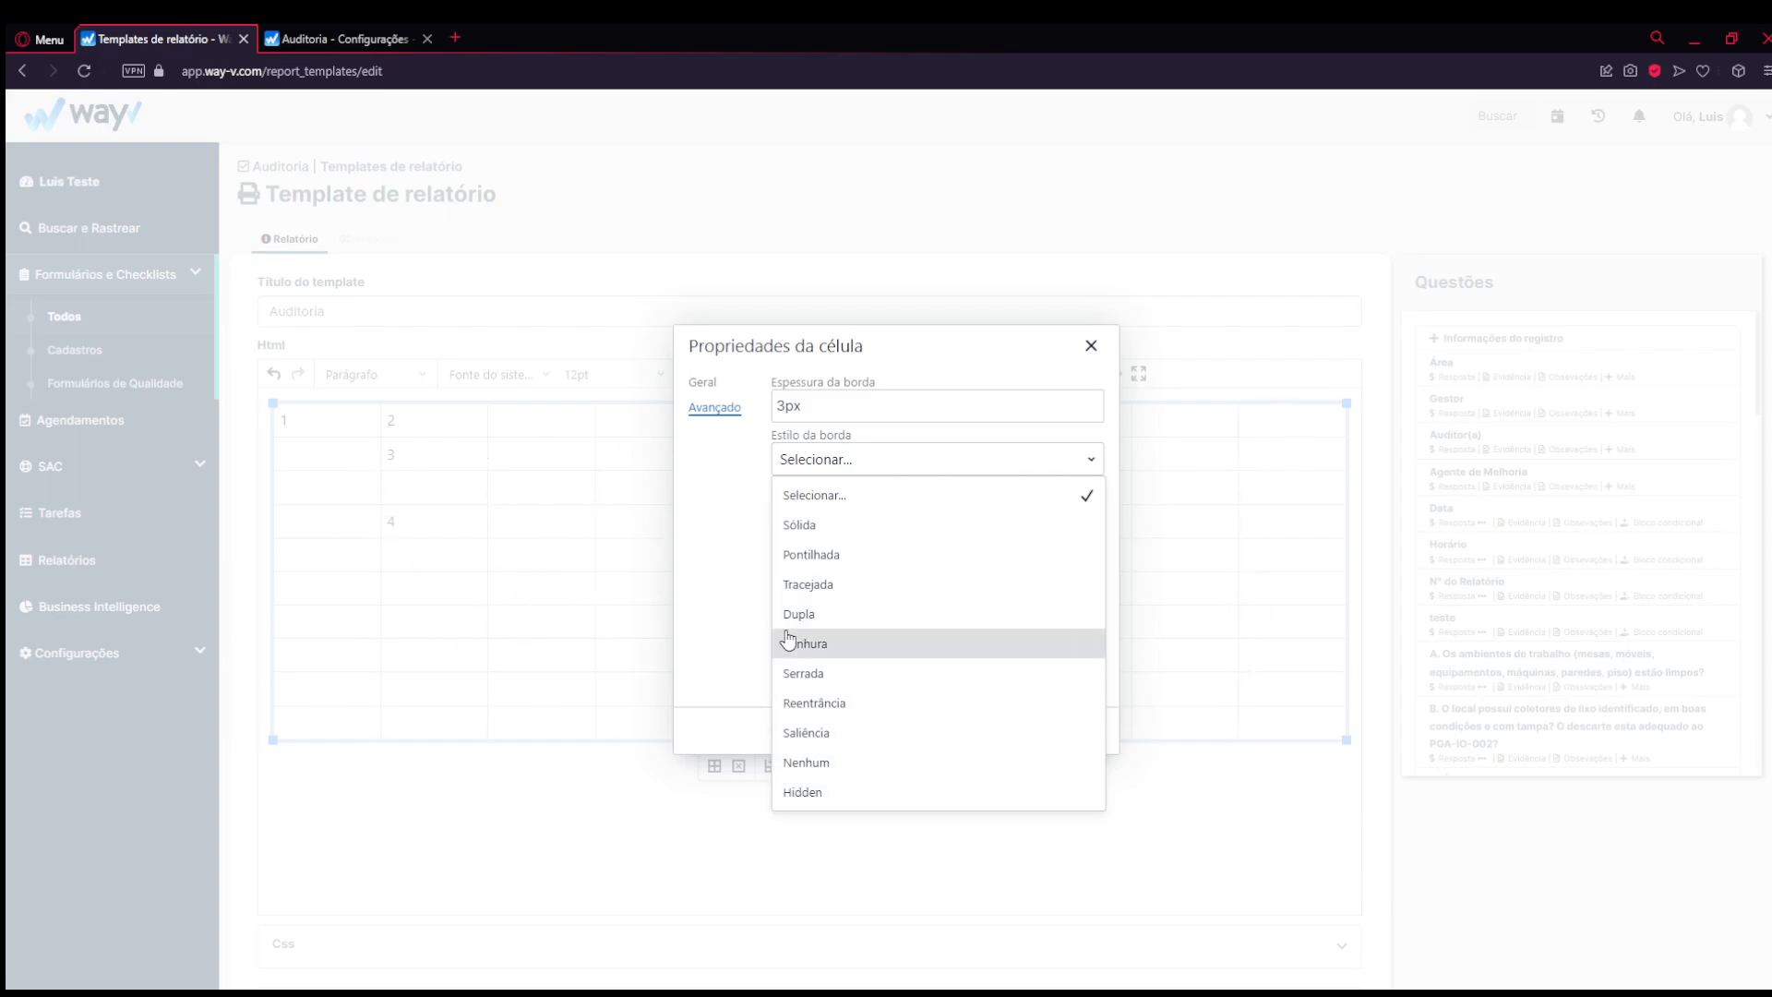
left_click(831, 460)
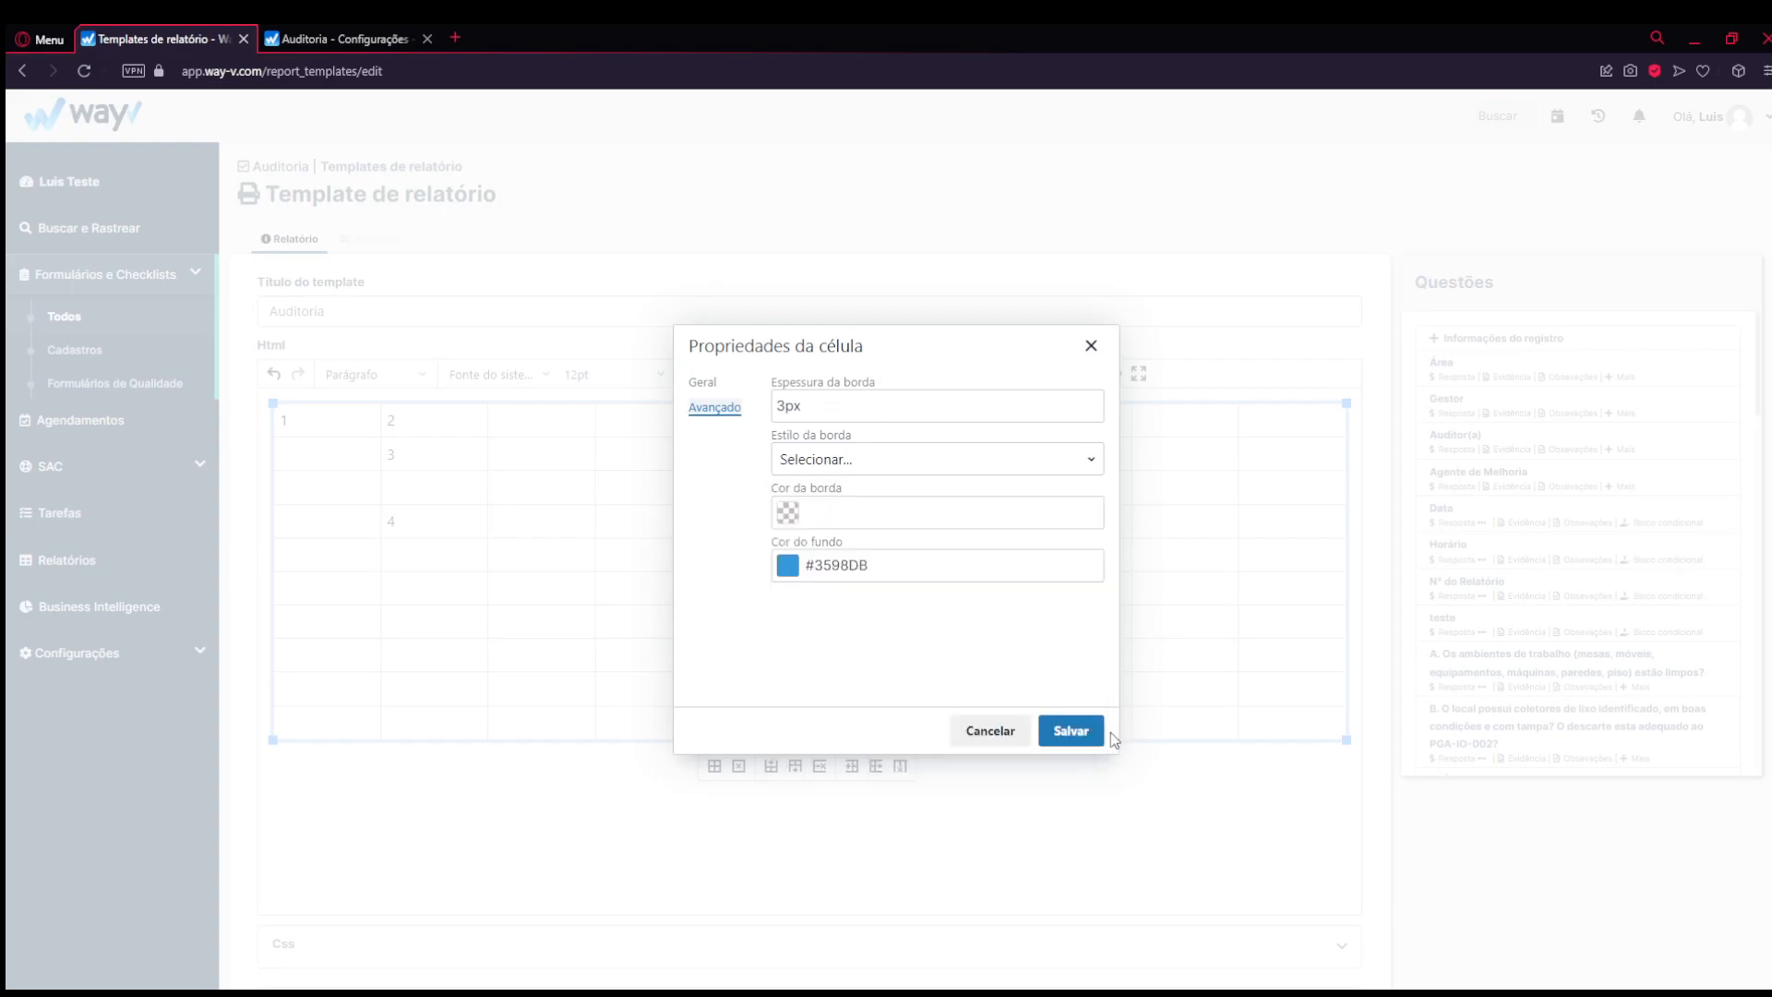
left_click(1081, 743)
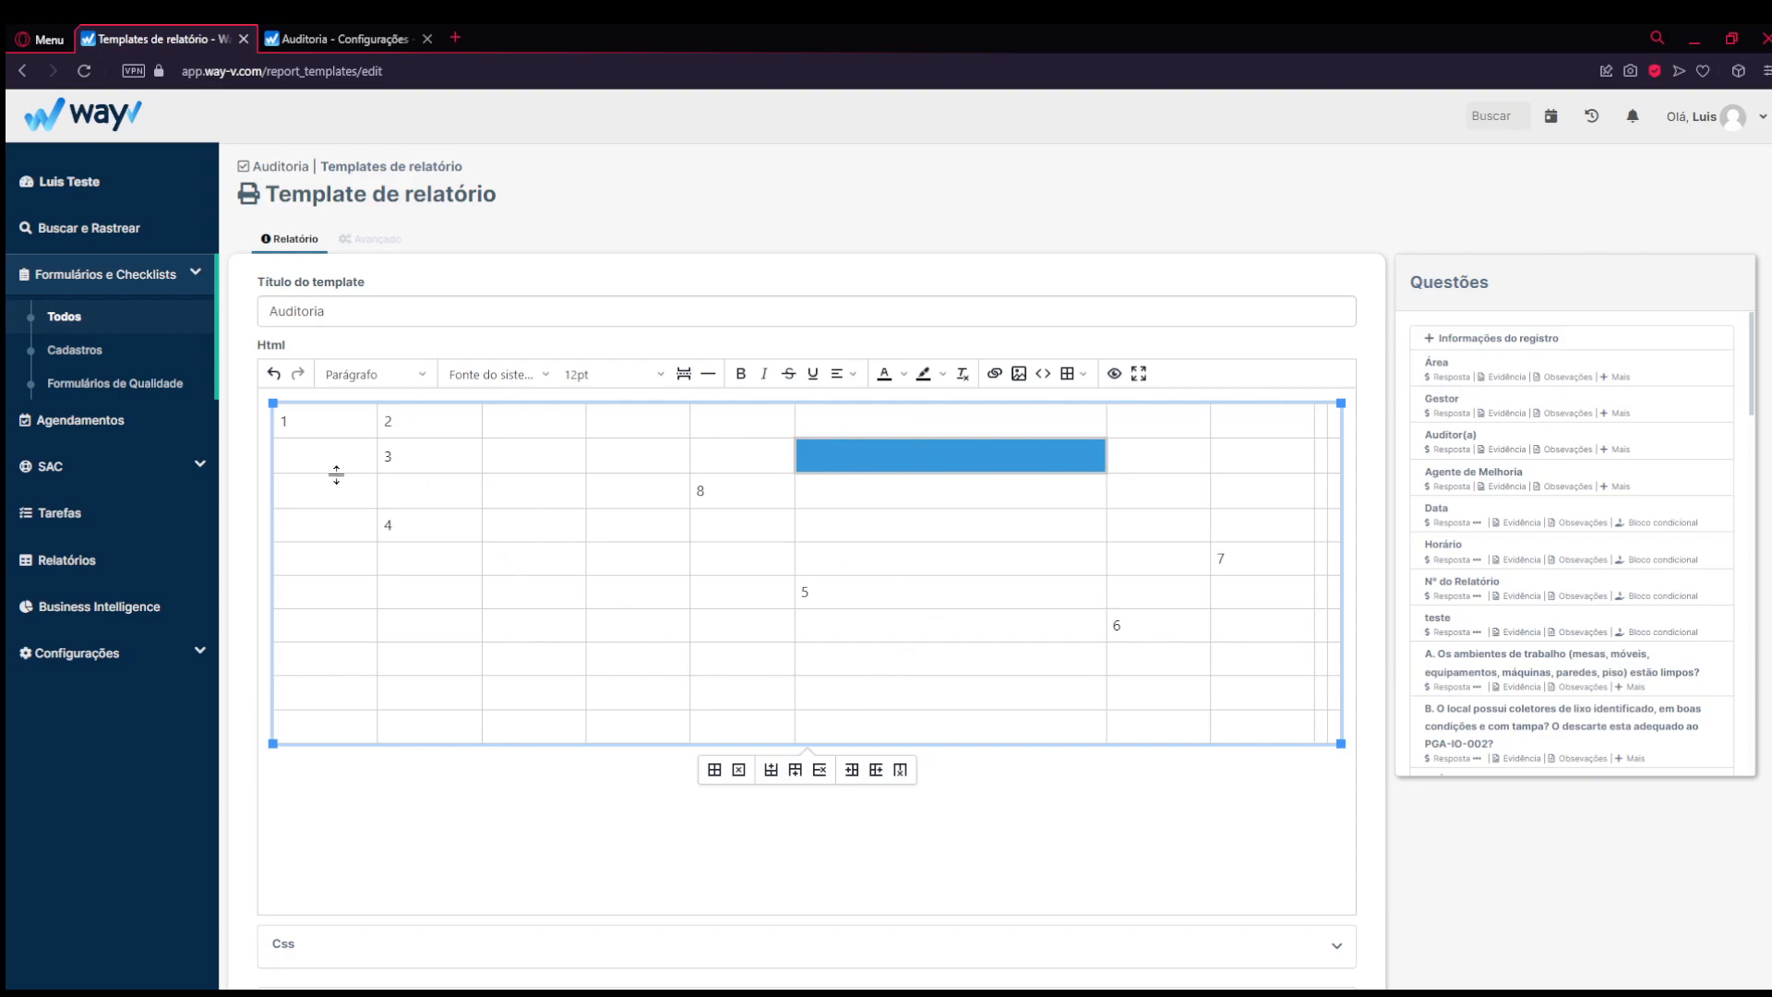
- Review the row and column options, and insert one row after the table's last row and another before the new last row
right_click(853, 548)
mouse_move(927, 634)
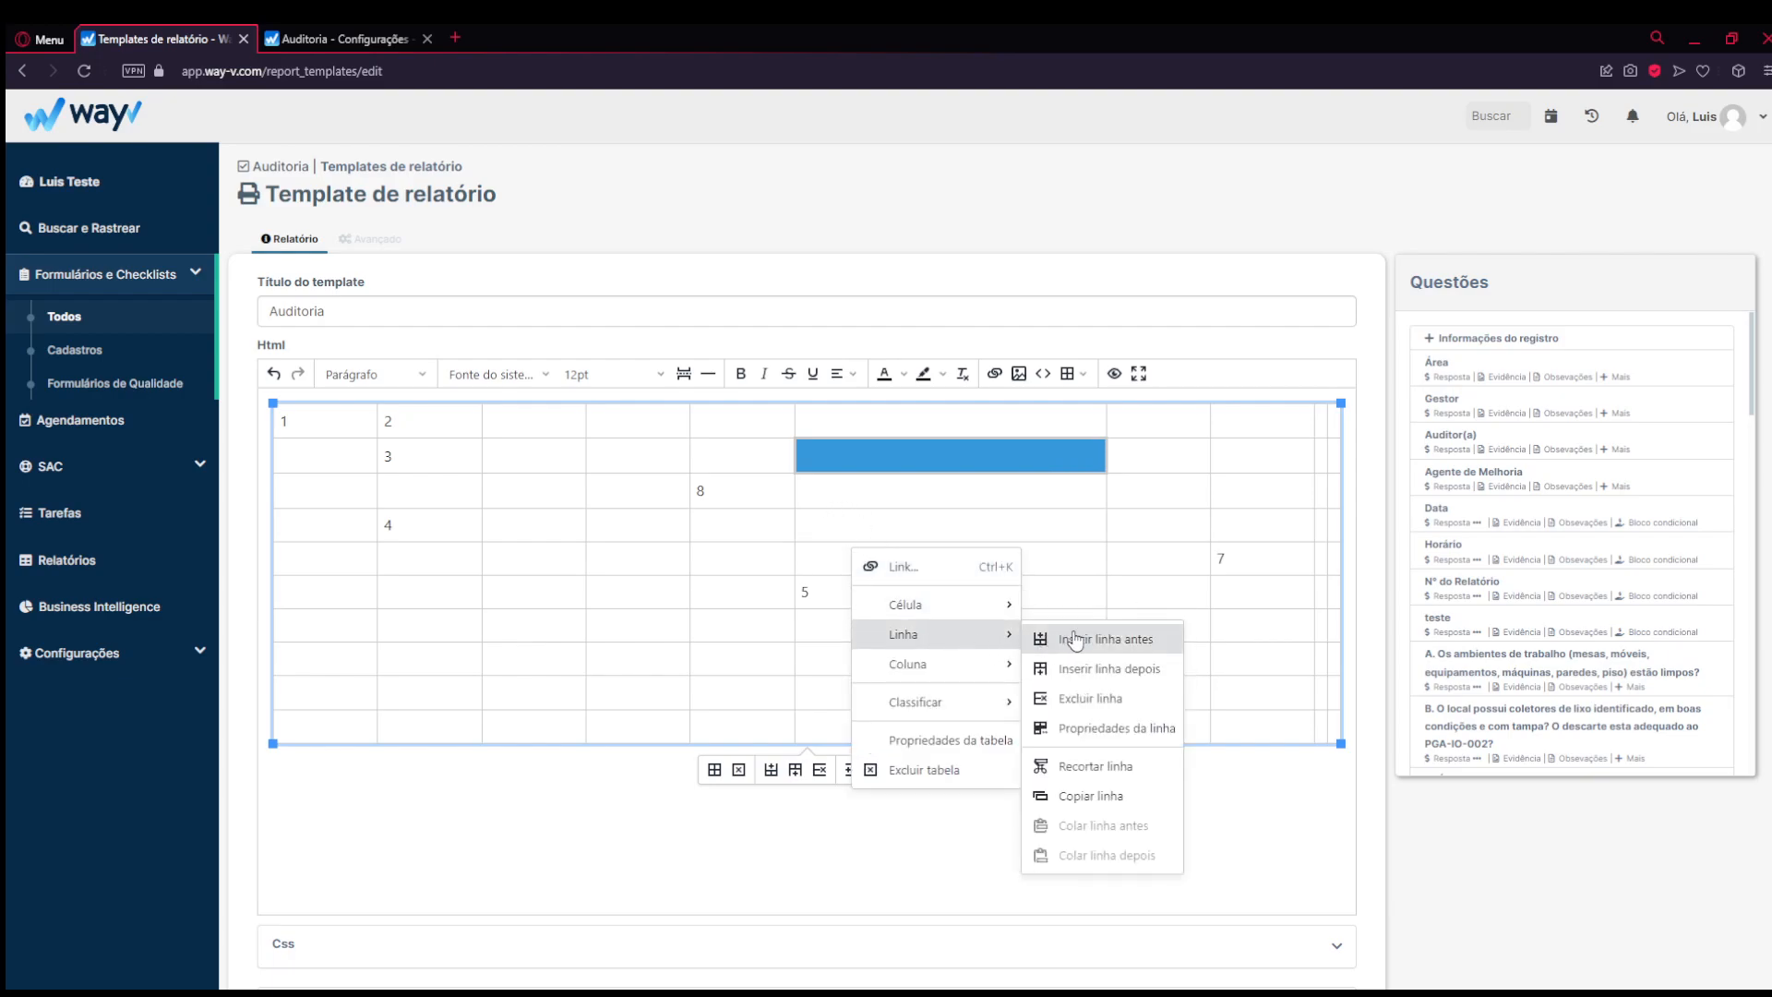
mouse_move(941, 665)
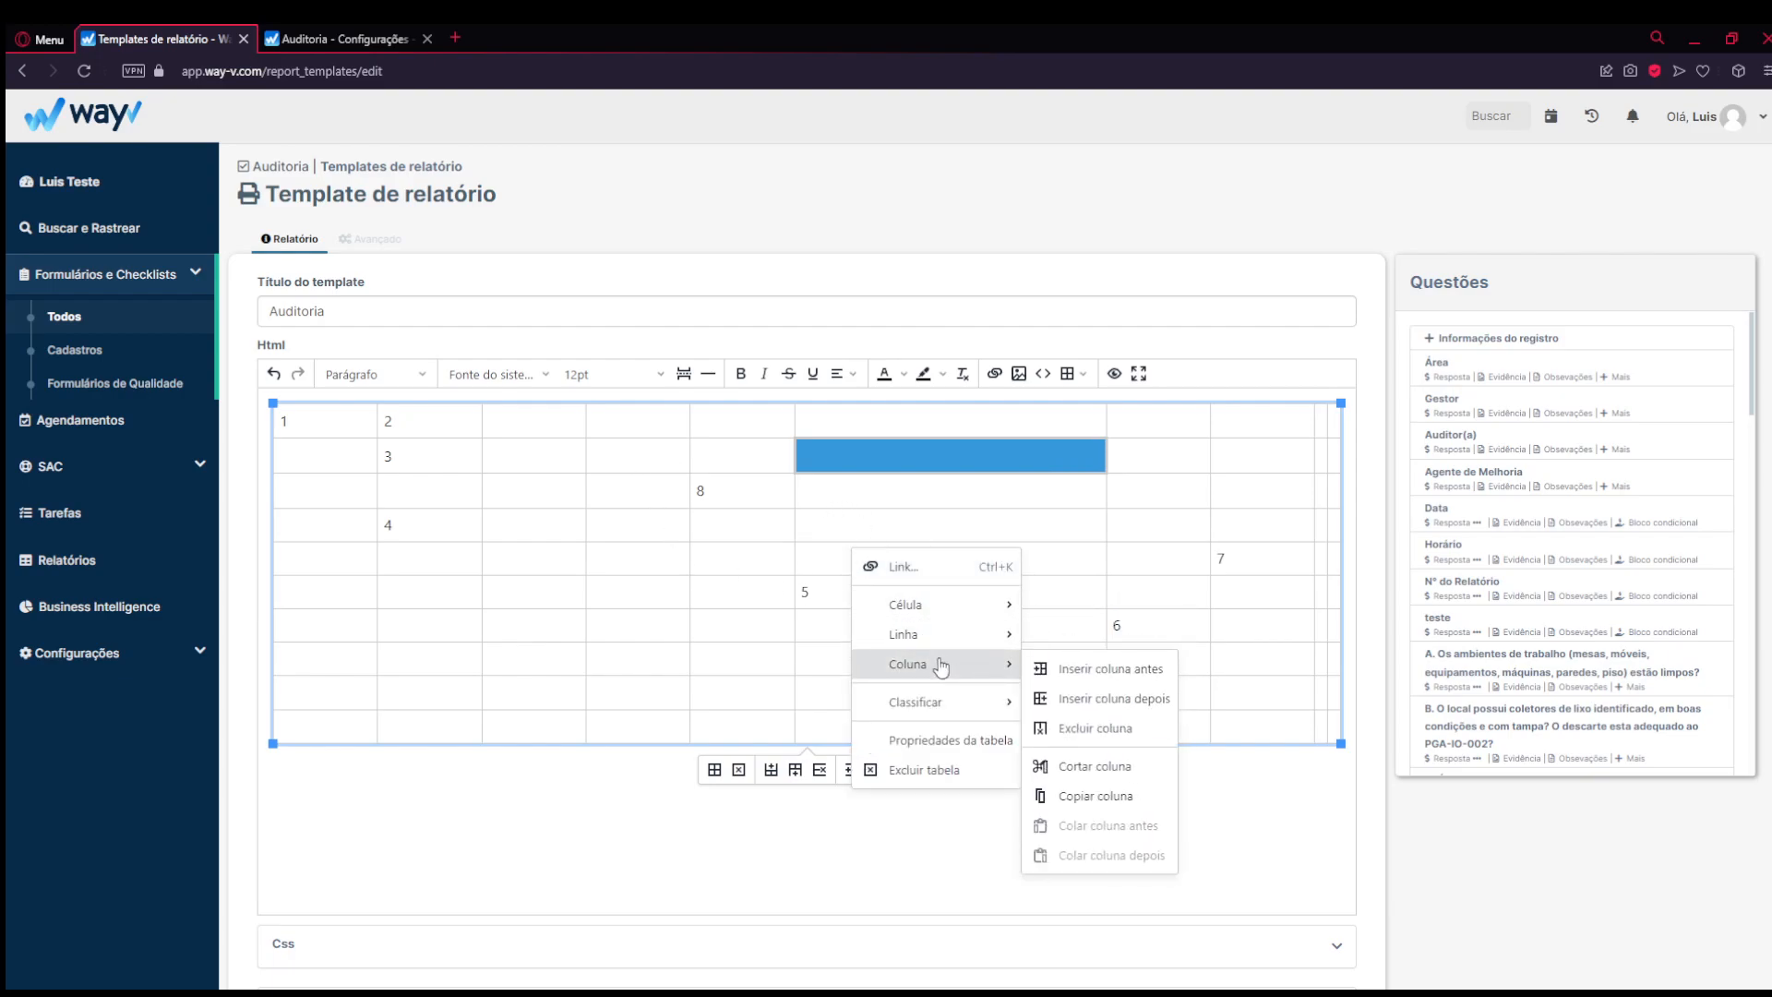
left_click(754, 722)
right_click(754, 723)
mouse_move(849, 817)
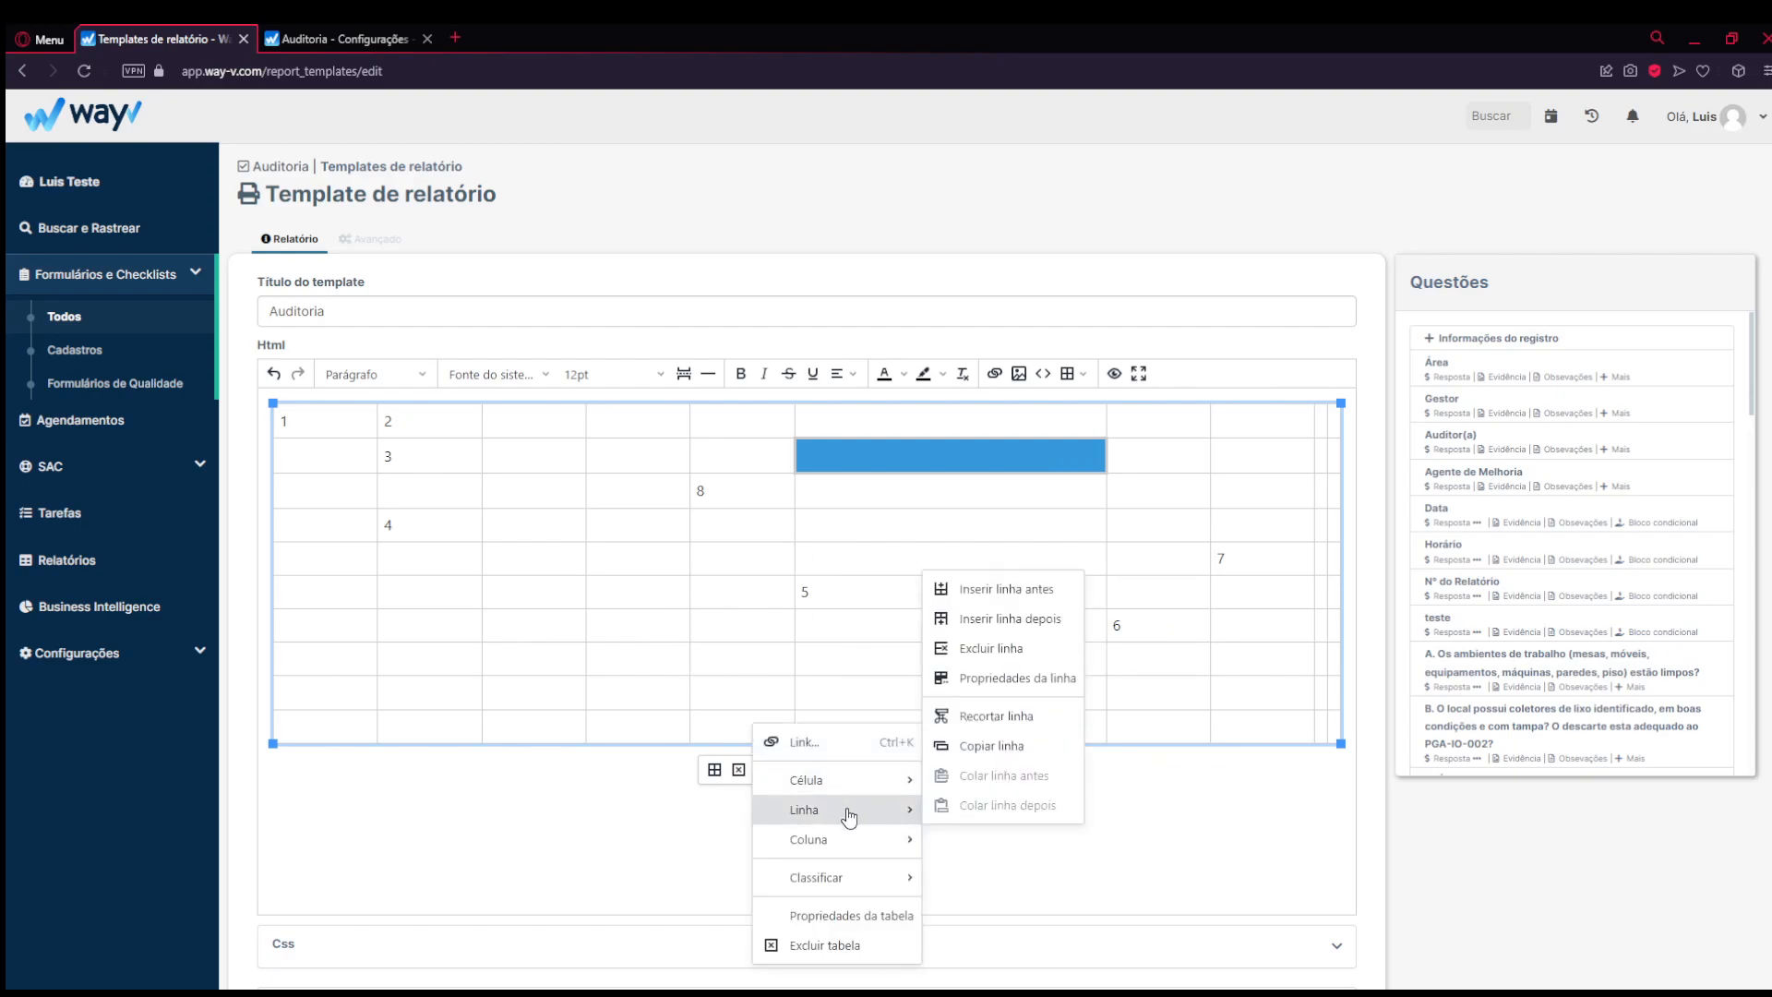
left_click(1025, 616)
right_click(952, 757)
mouse_move(1015, 600)
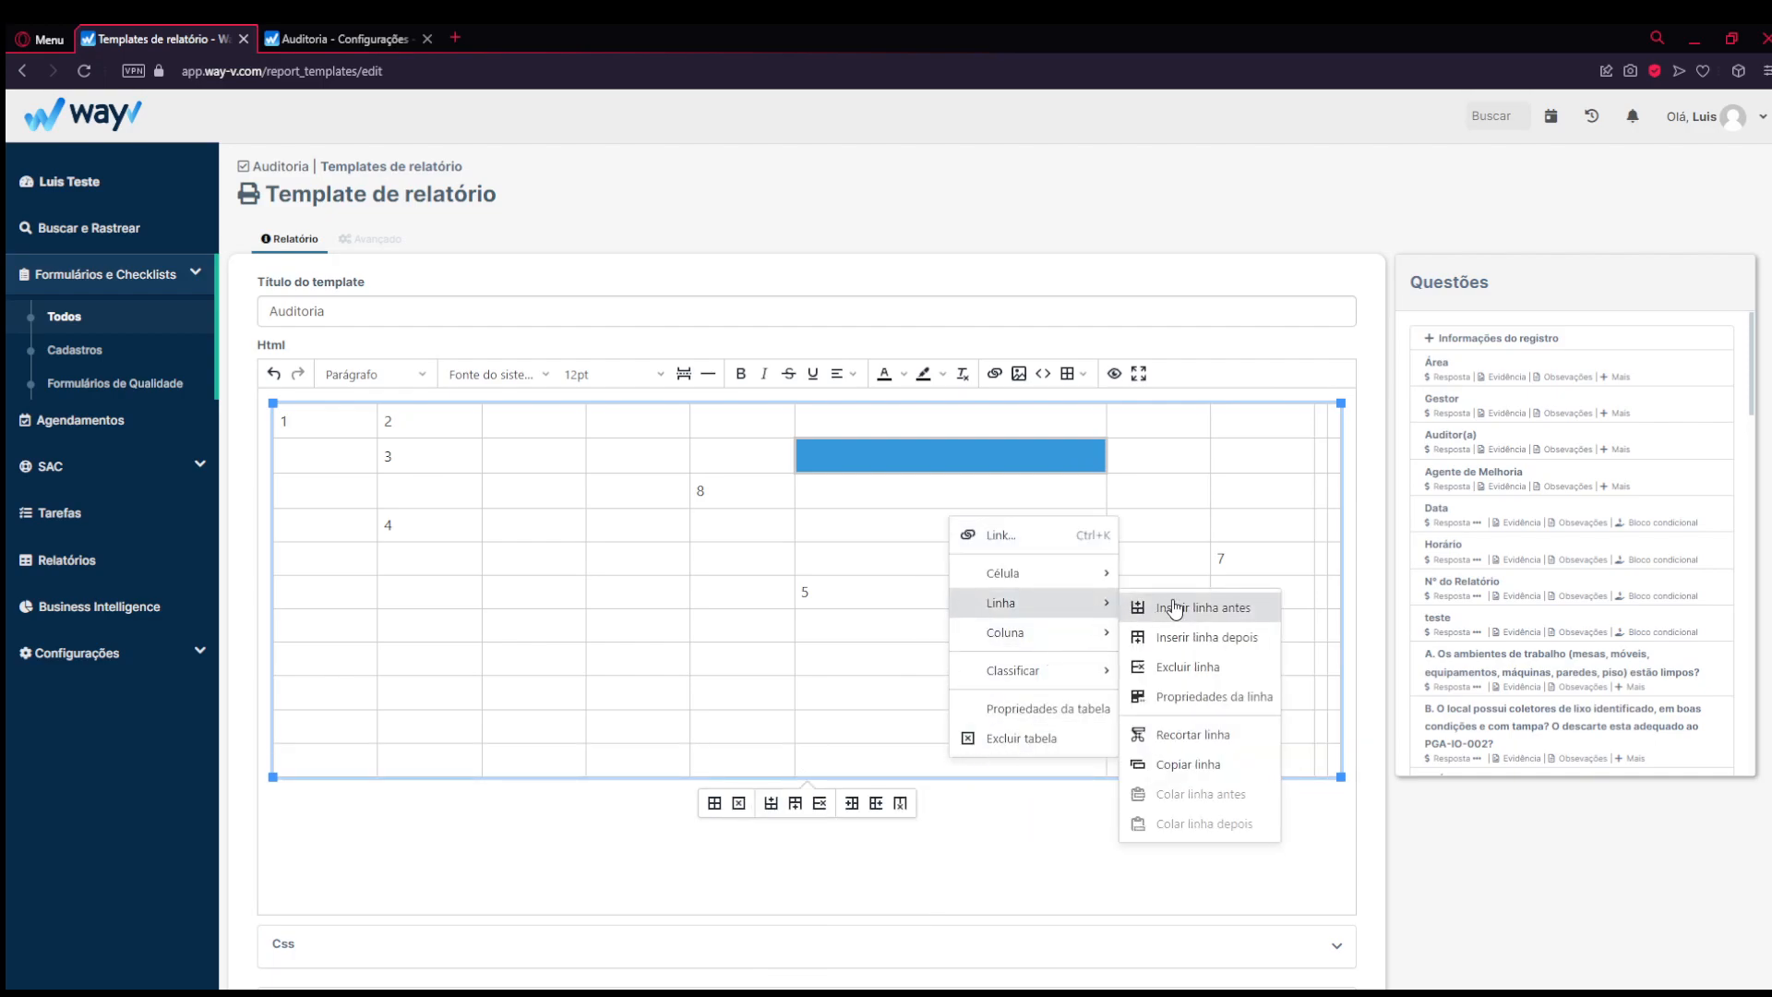
left_click(1158, 609)
- Insert a column after the table's wide sixth column
right_click(955, 781)
mouse_move(1071, 667)
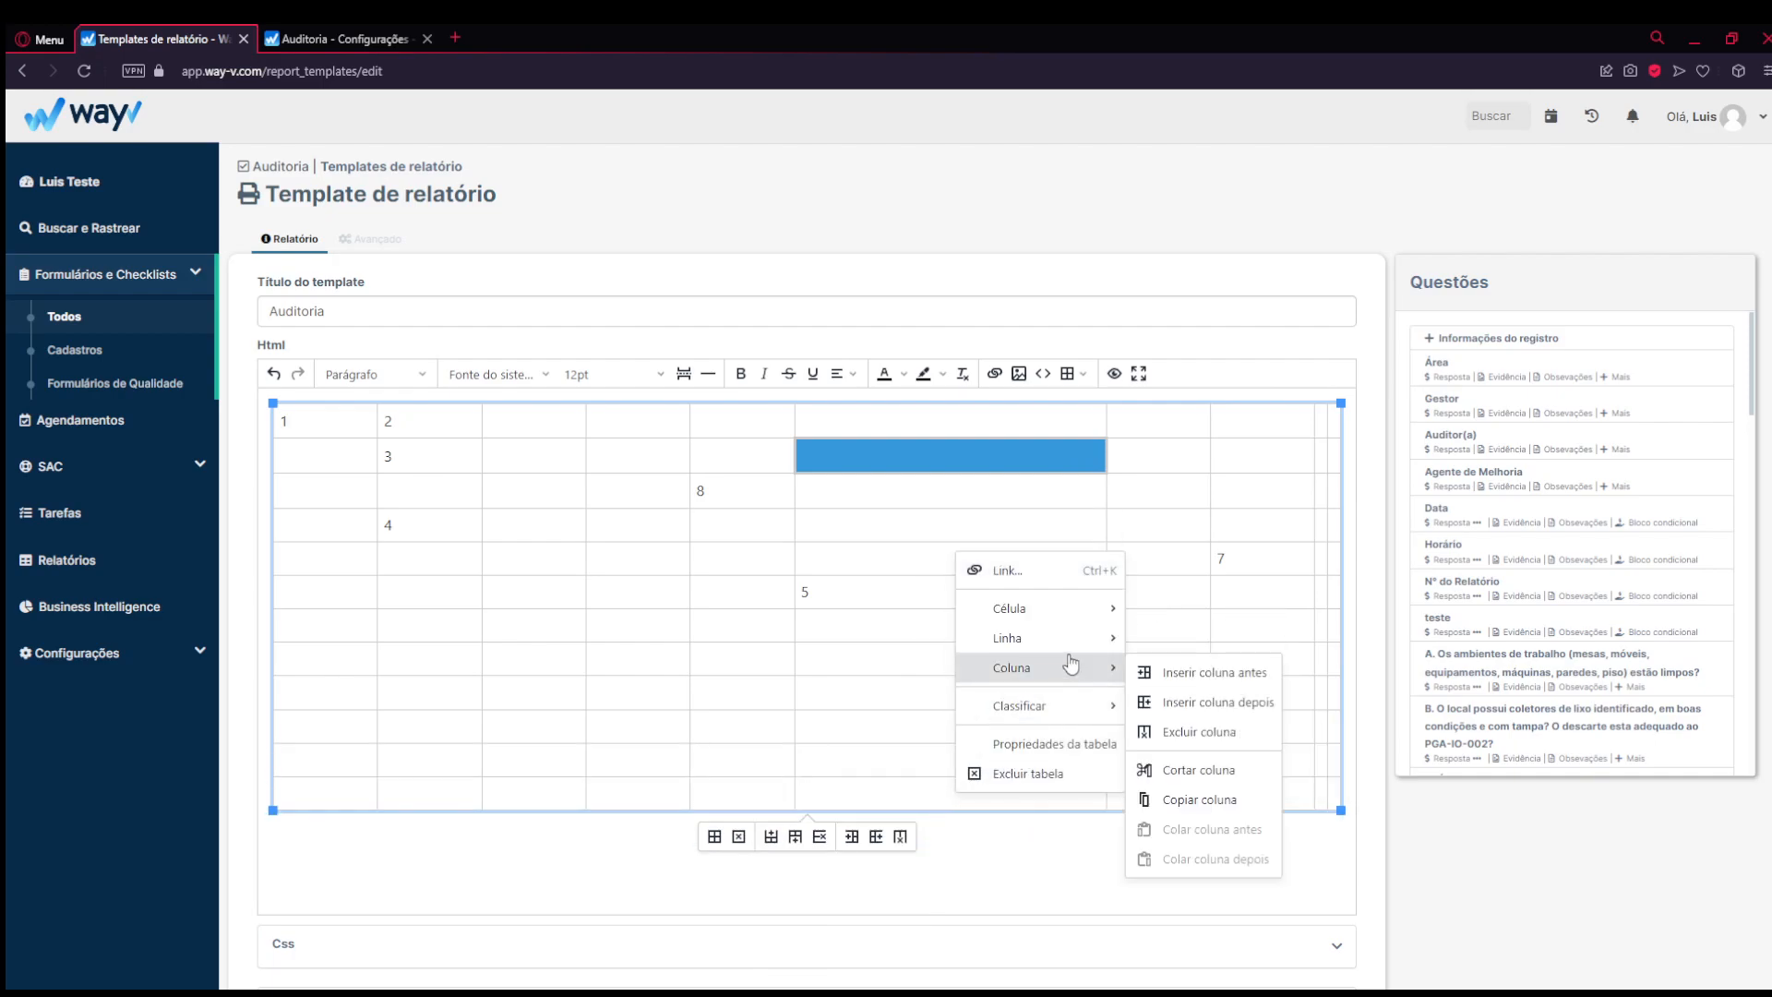
left_click(1252, 702)
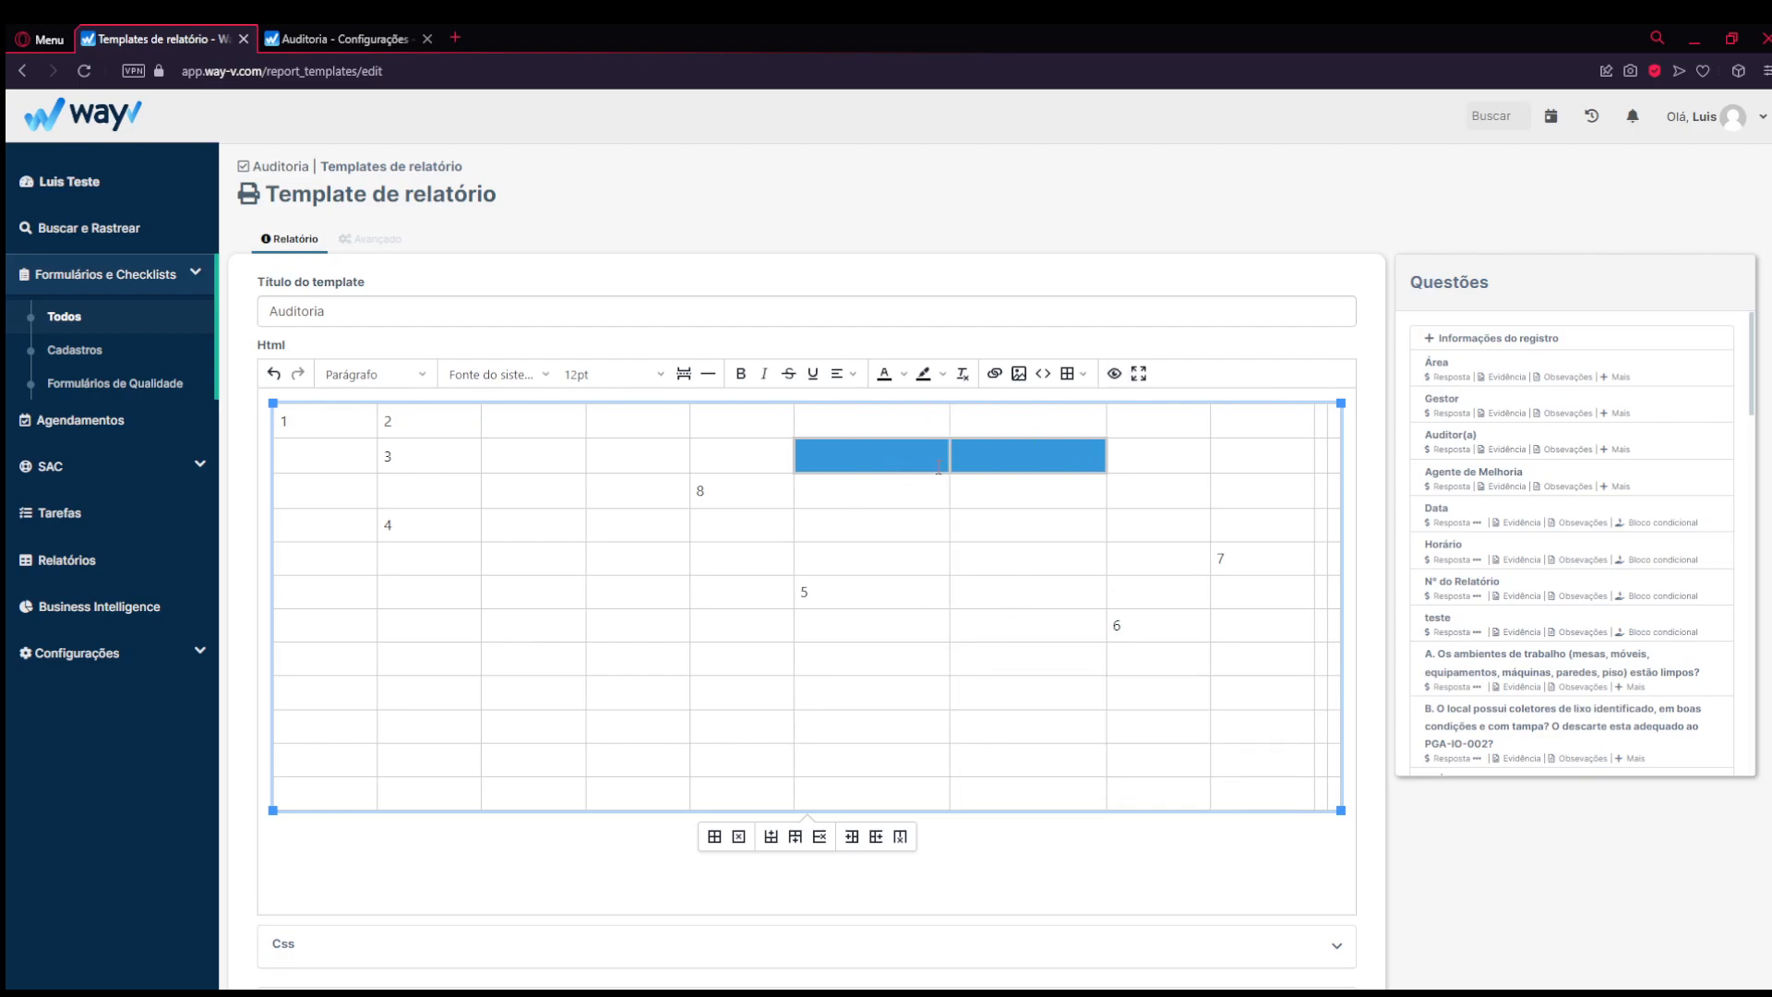
- Delete the whole table from the template body
right_click(653, 532)
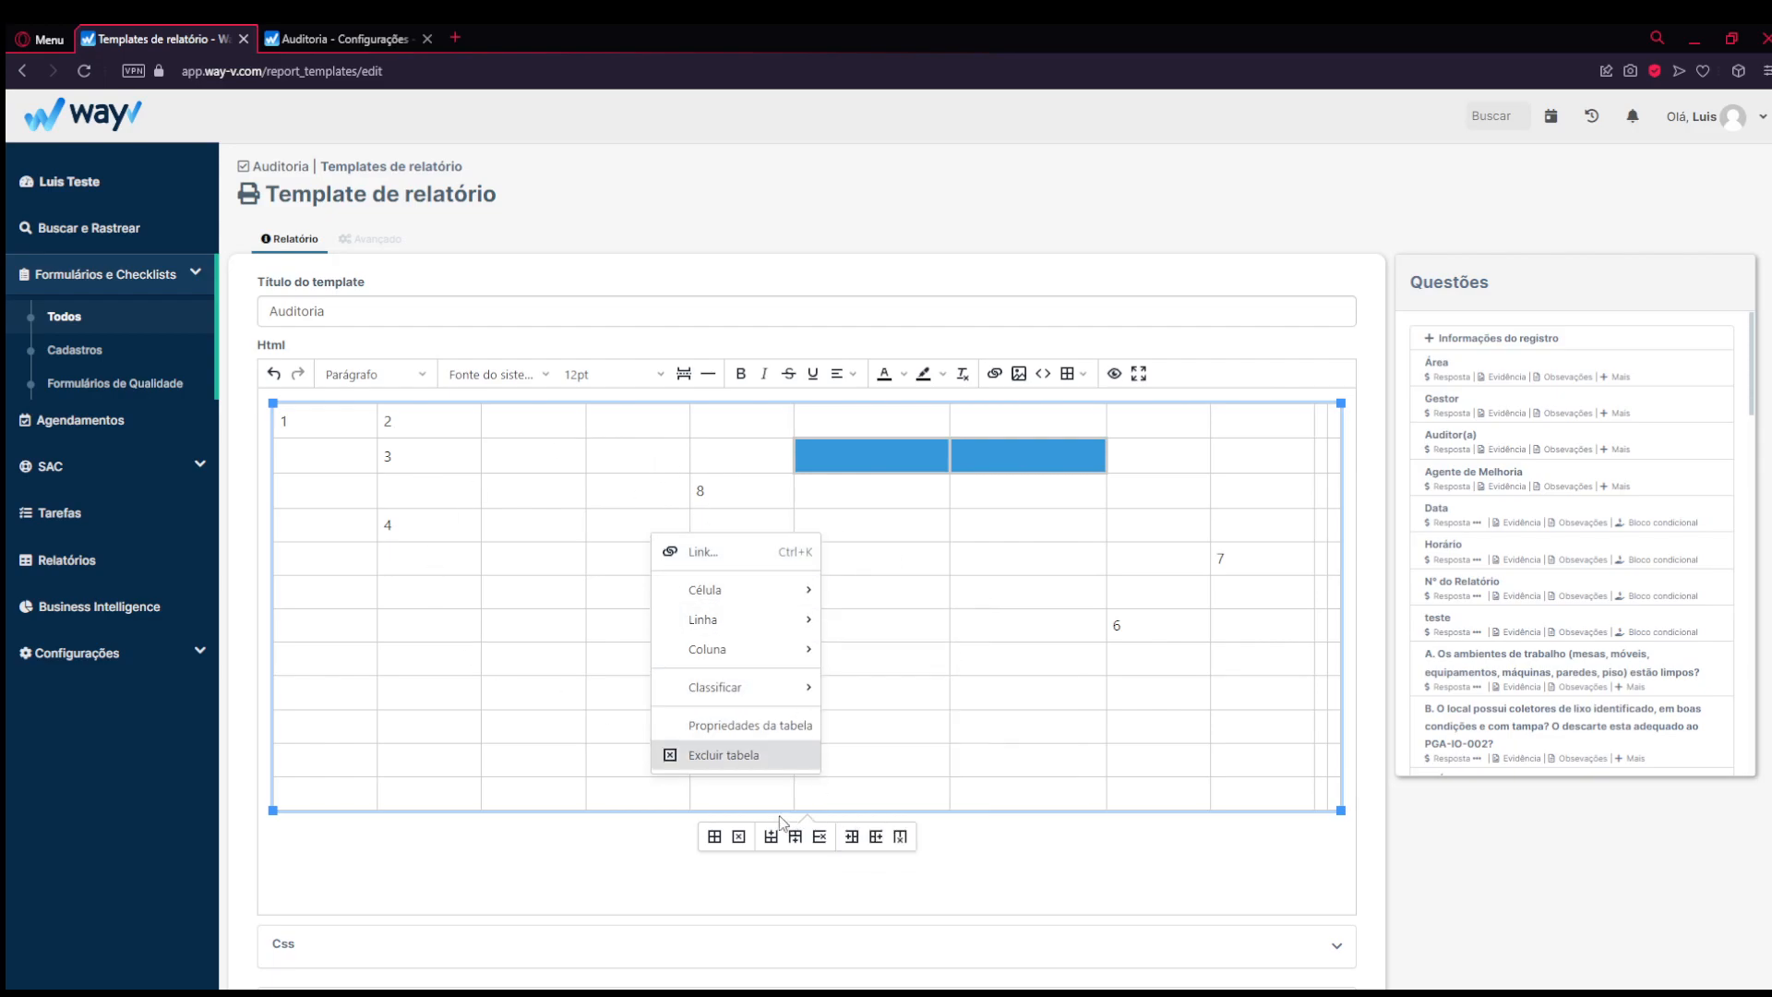
mouse_move(729, 619)
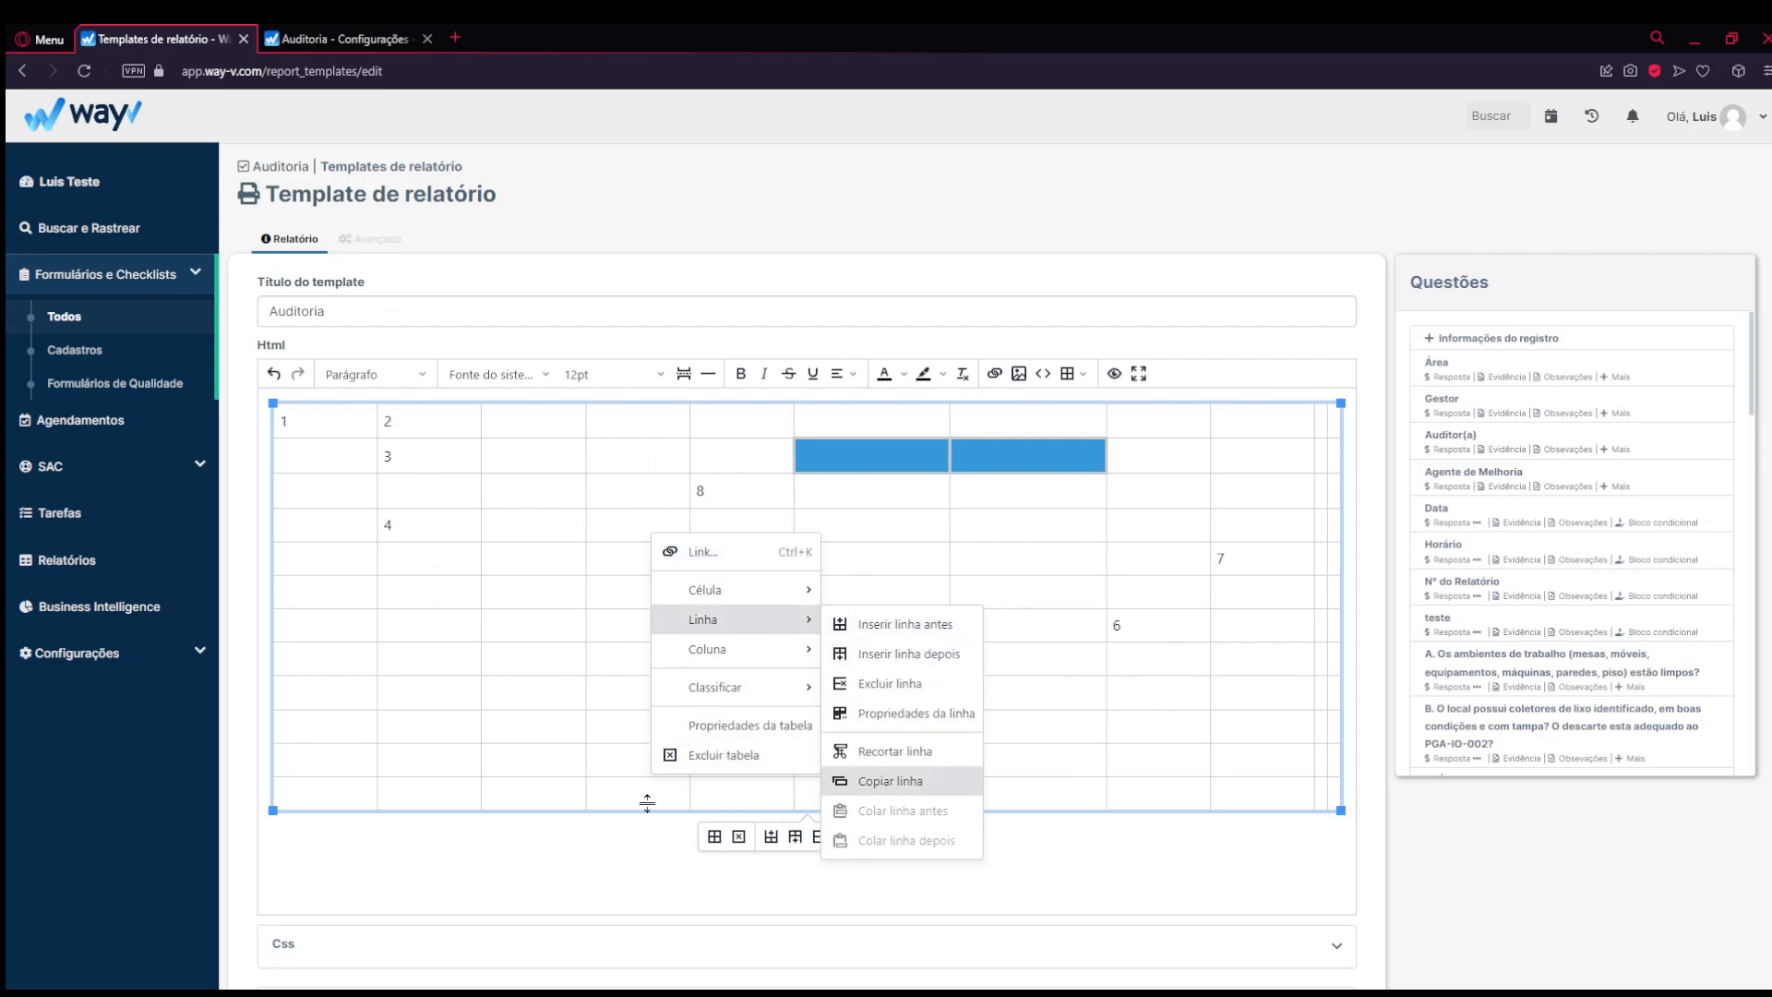
left_click(749, 756)
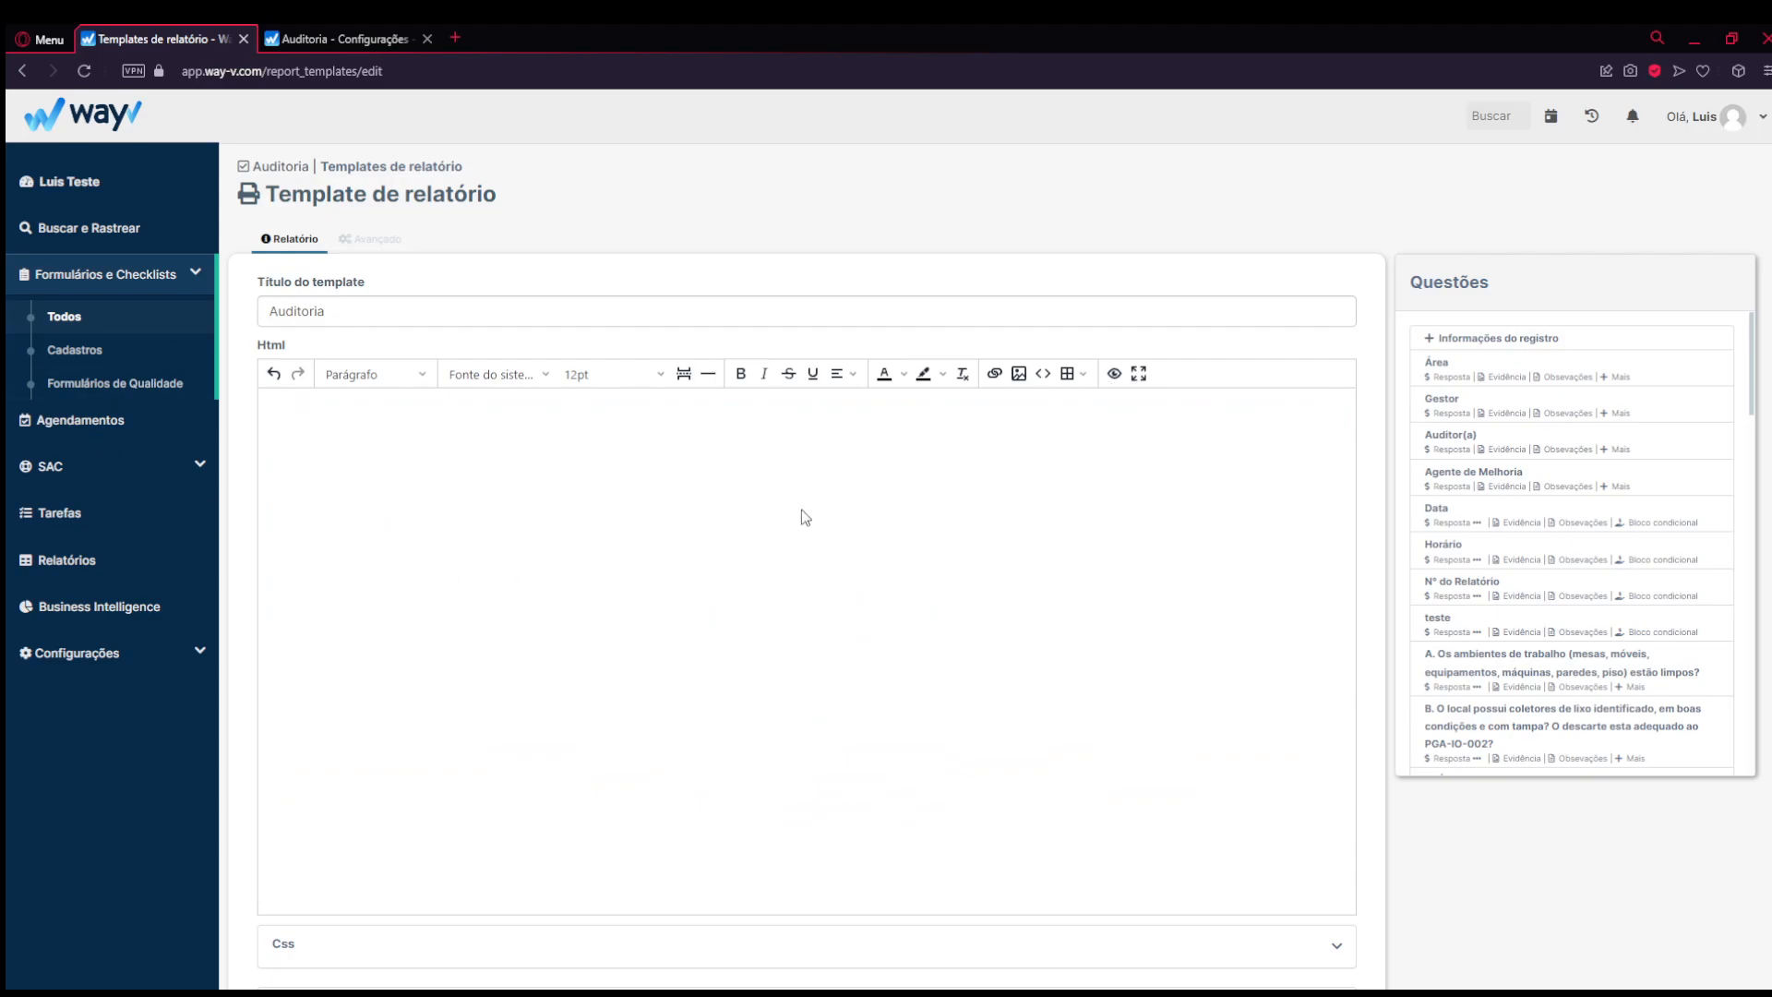
- Enter "Teste" in the empty template body and format it as a Blockquote
type("Teste")
left_click_drag(316, 413, 232, 425)
left_click(407, 374)
left_click(338, 417)
left_click(397, 374)
mouse_move(361, 469)
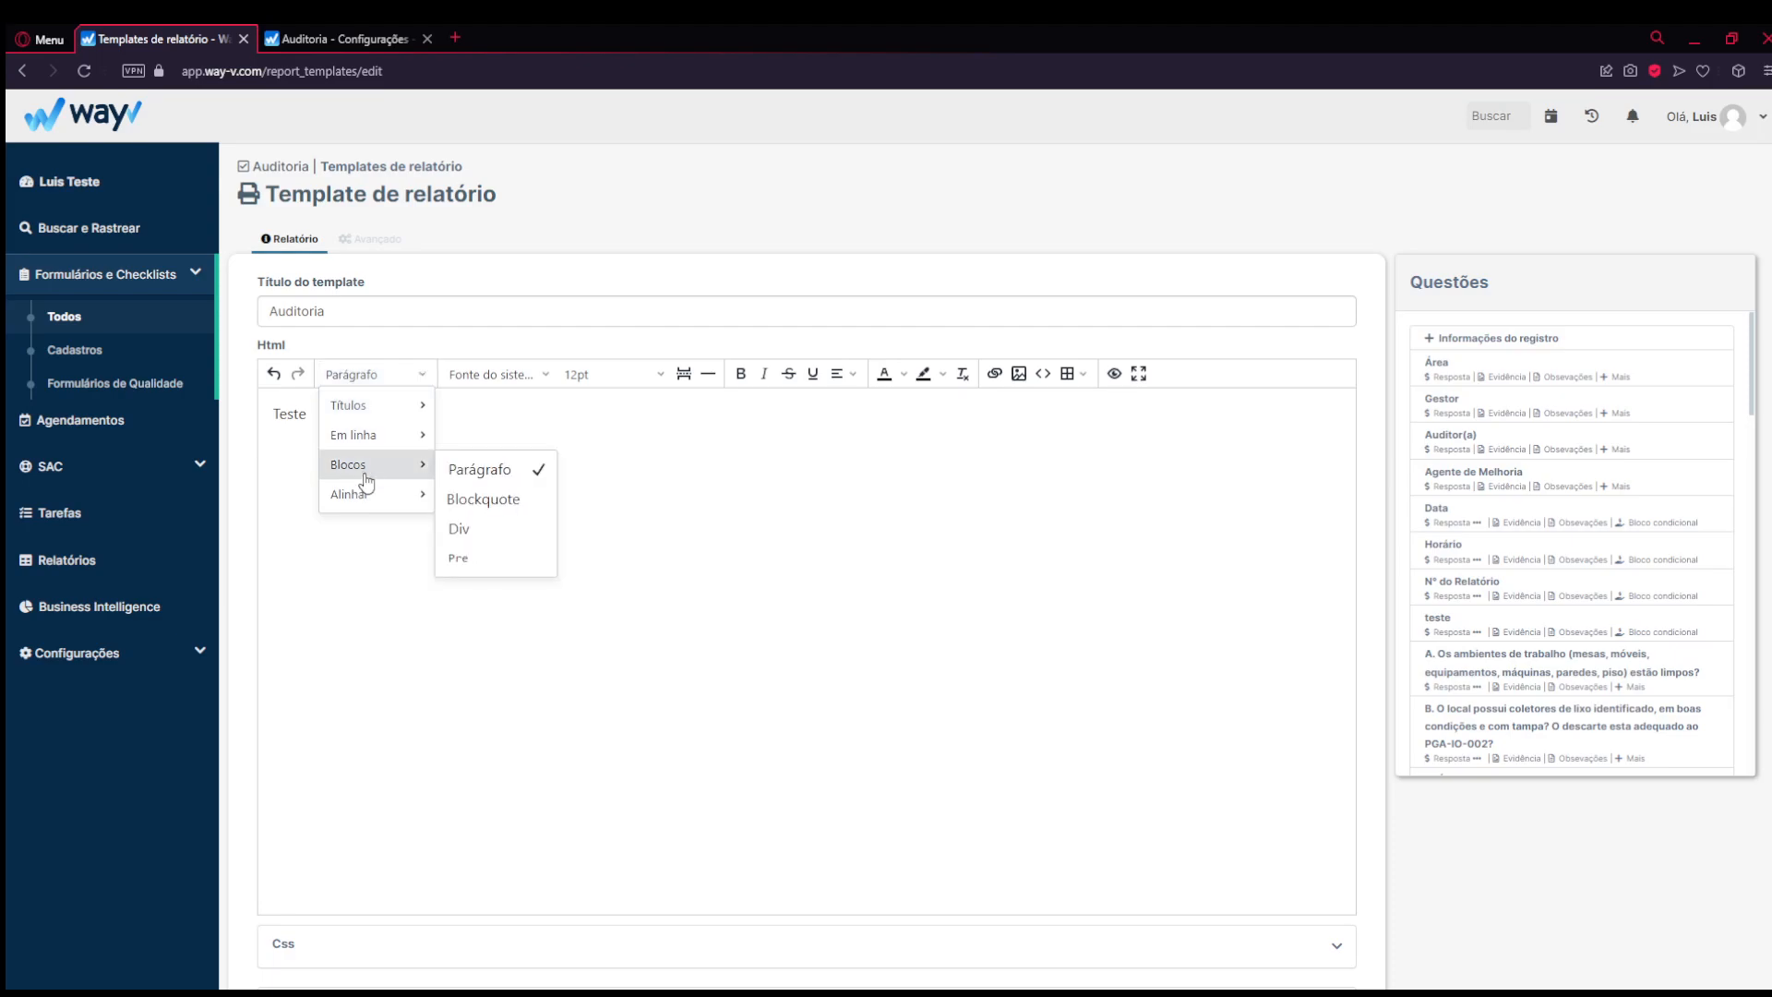
left_click(483, 498)
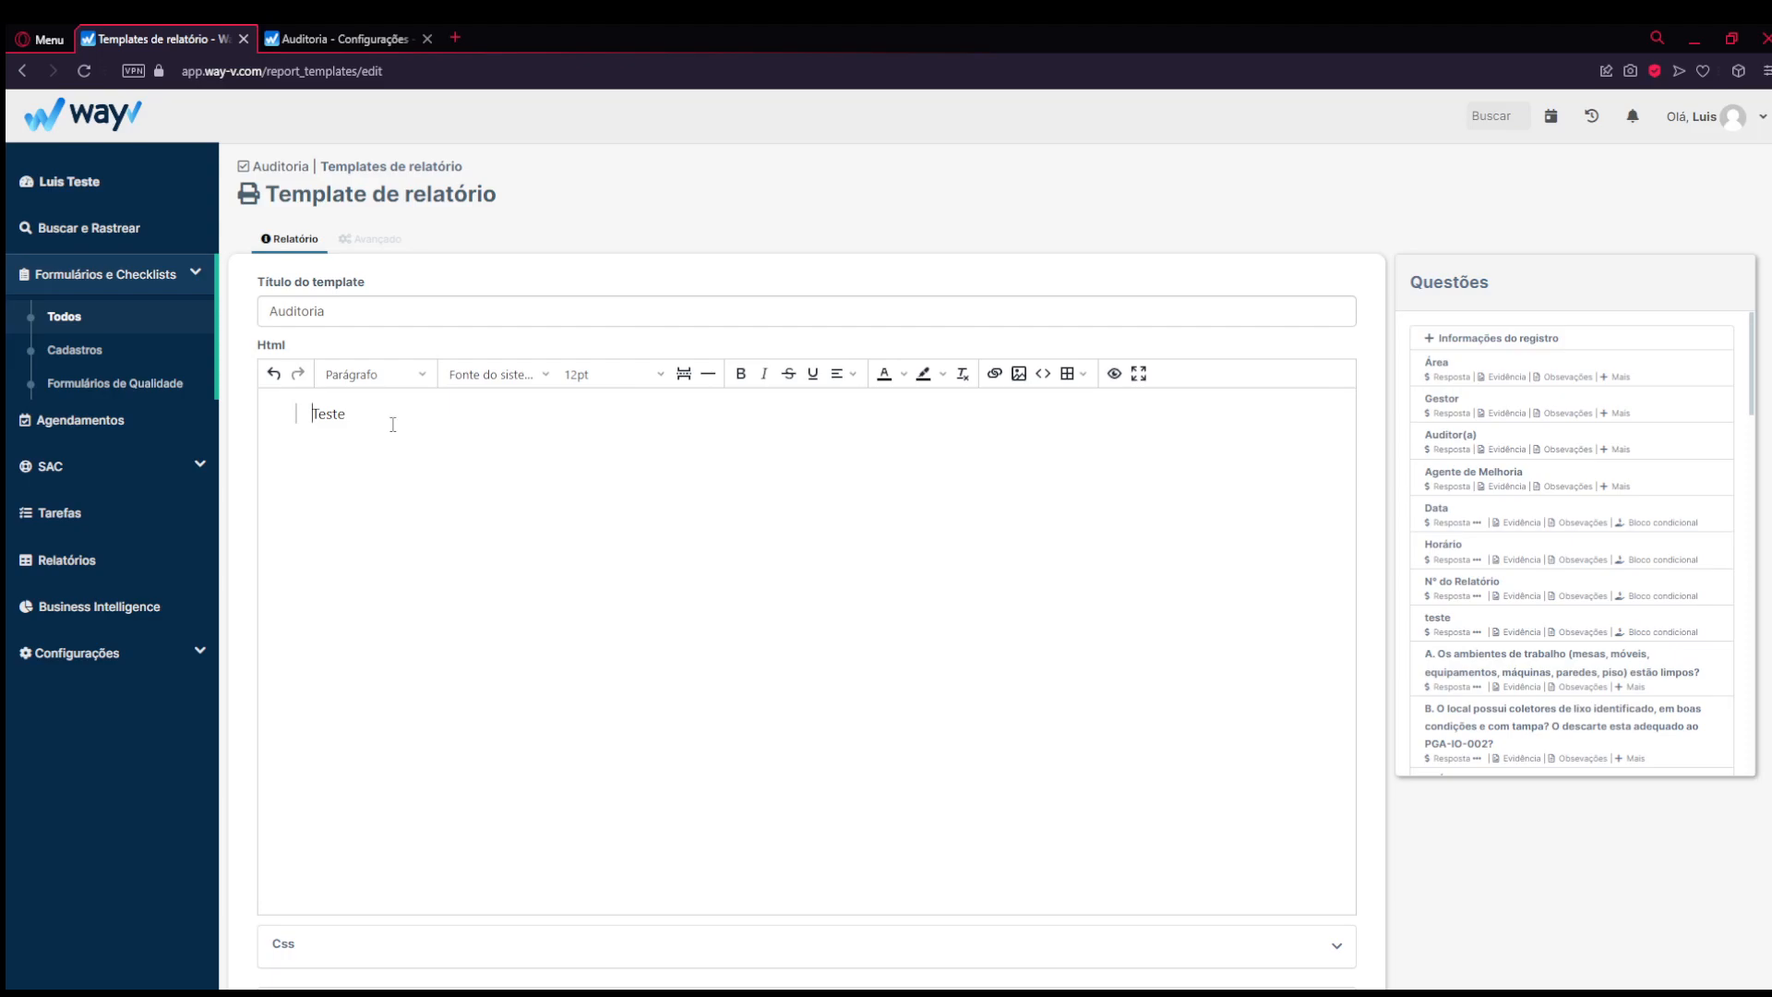
- Remove the Blockquote format from "Teste" and apply the Div block format
left_click(369, 374)
mouse_move(369, 464)
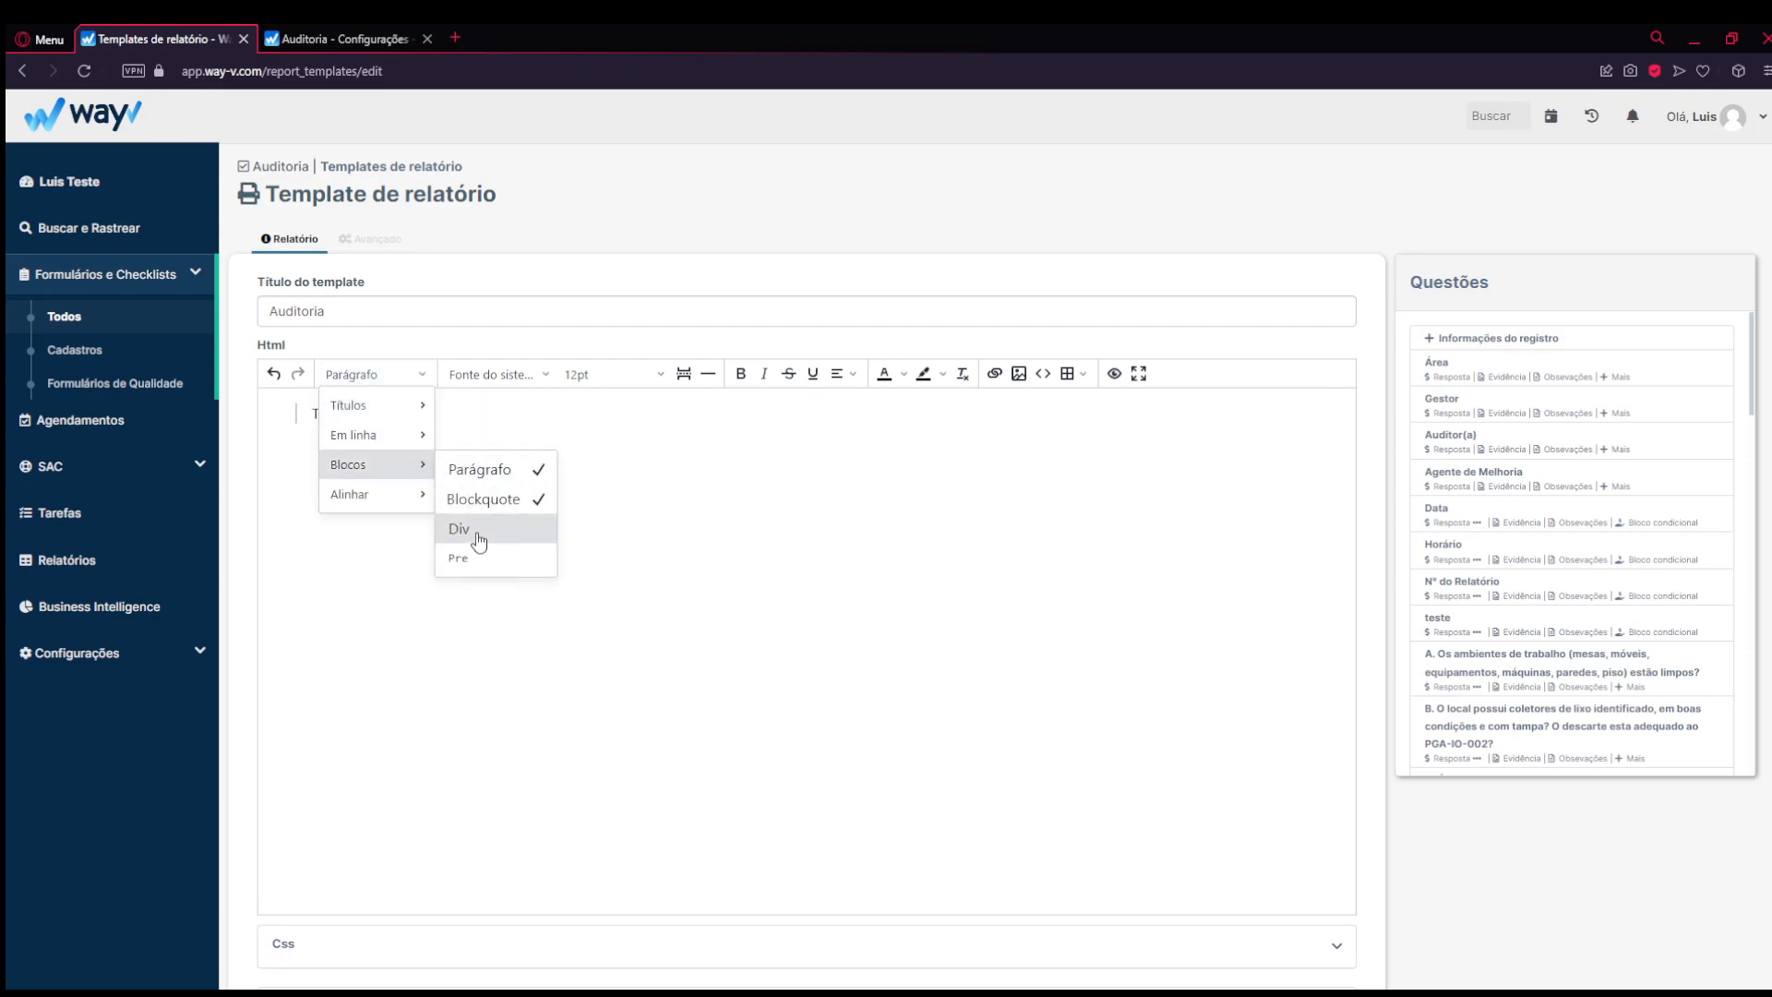
left_click(482, 499)
left_click(415, 374)
mouse_move(388, 464)
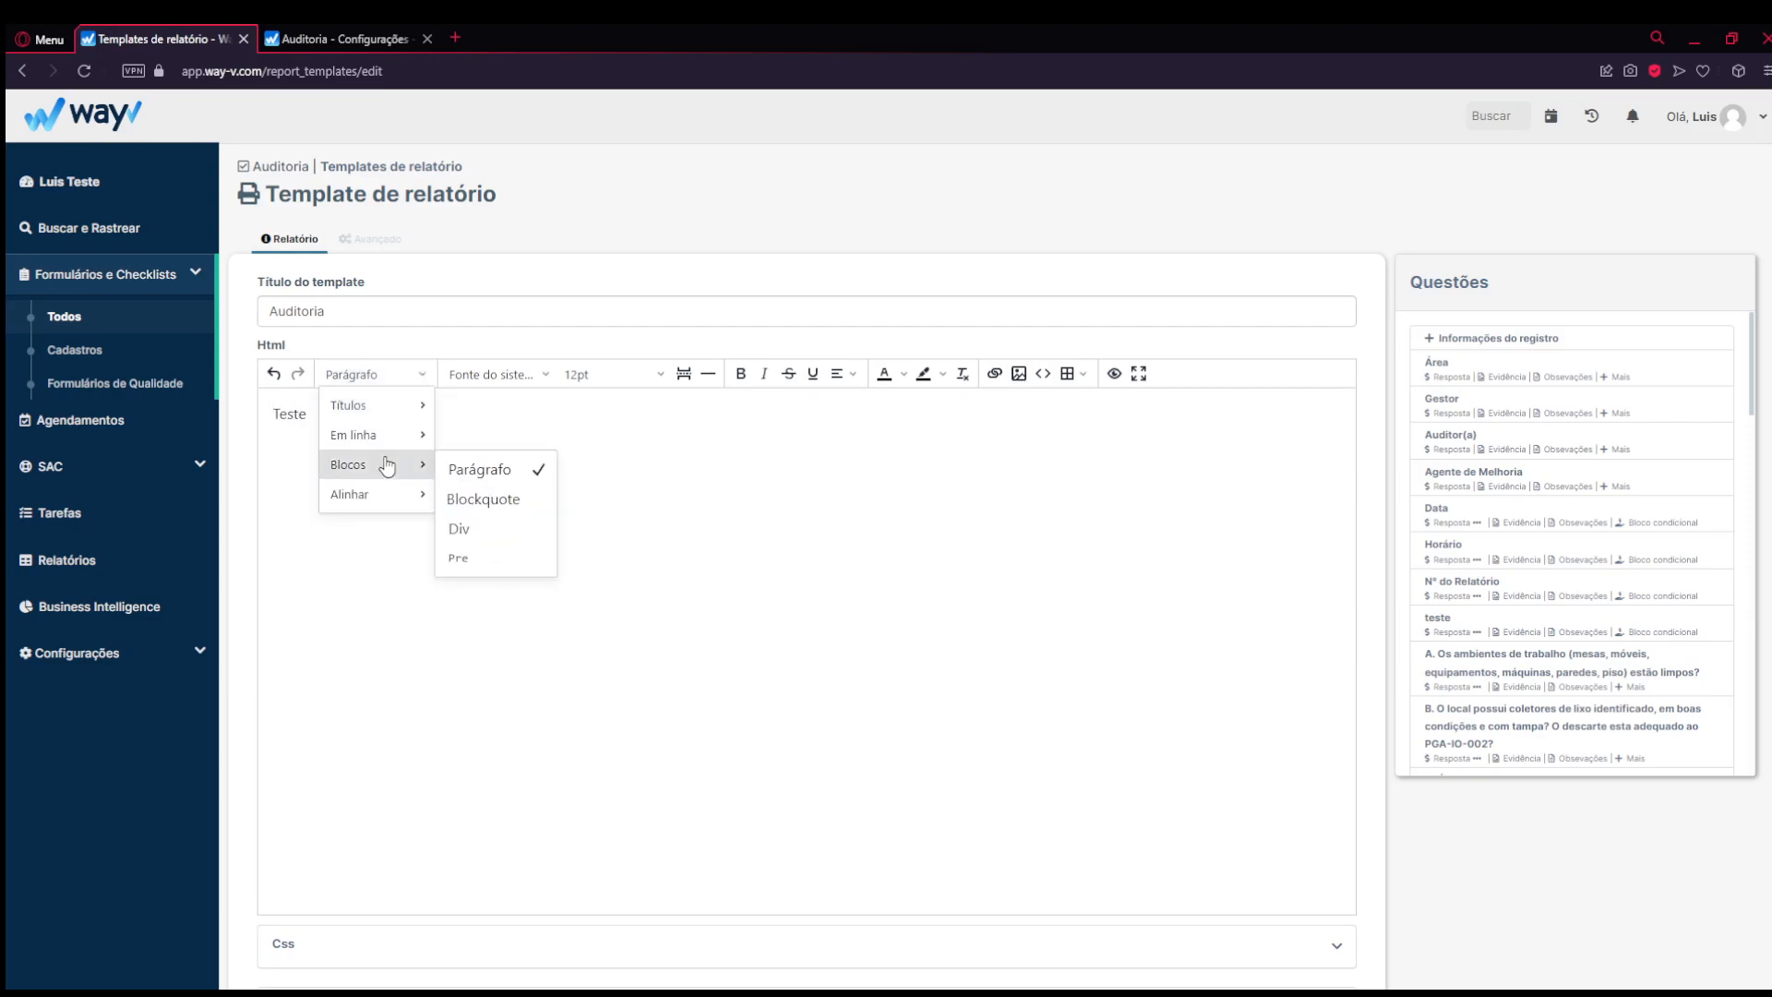
left_click(486, 533)
- Apply the Pre block format to the word "Teste"
left_click_drag(321, 415, 244, 406)
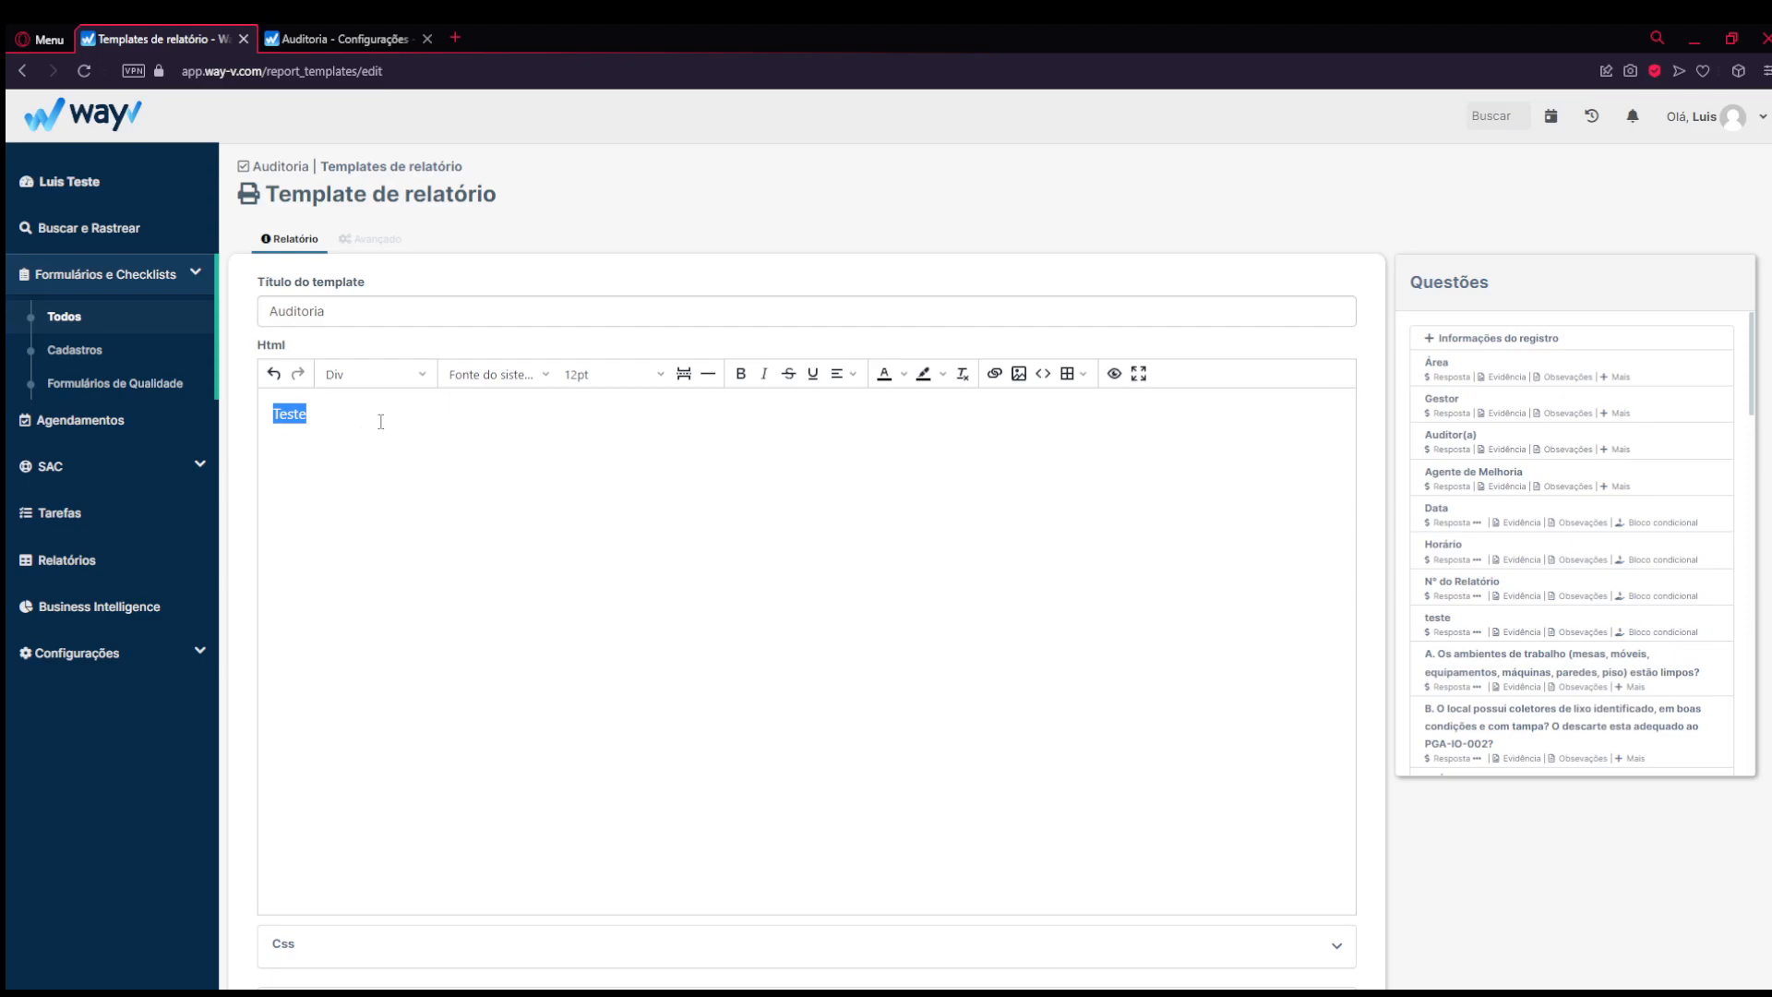
left_click(347, 373)
mouse_move(412, 465)
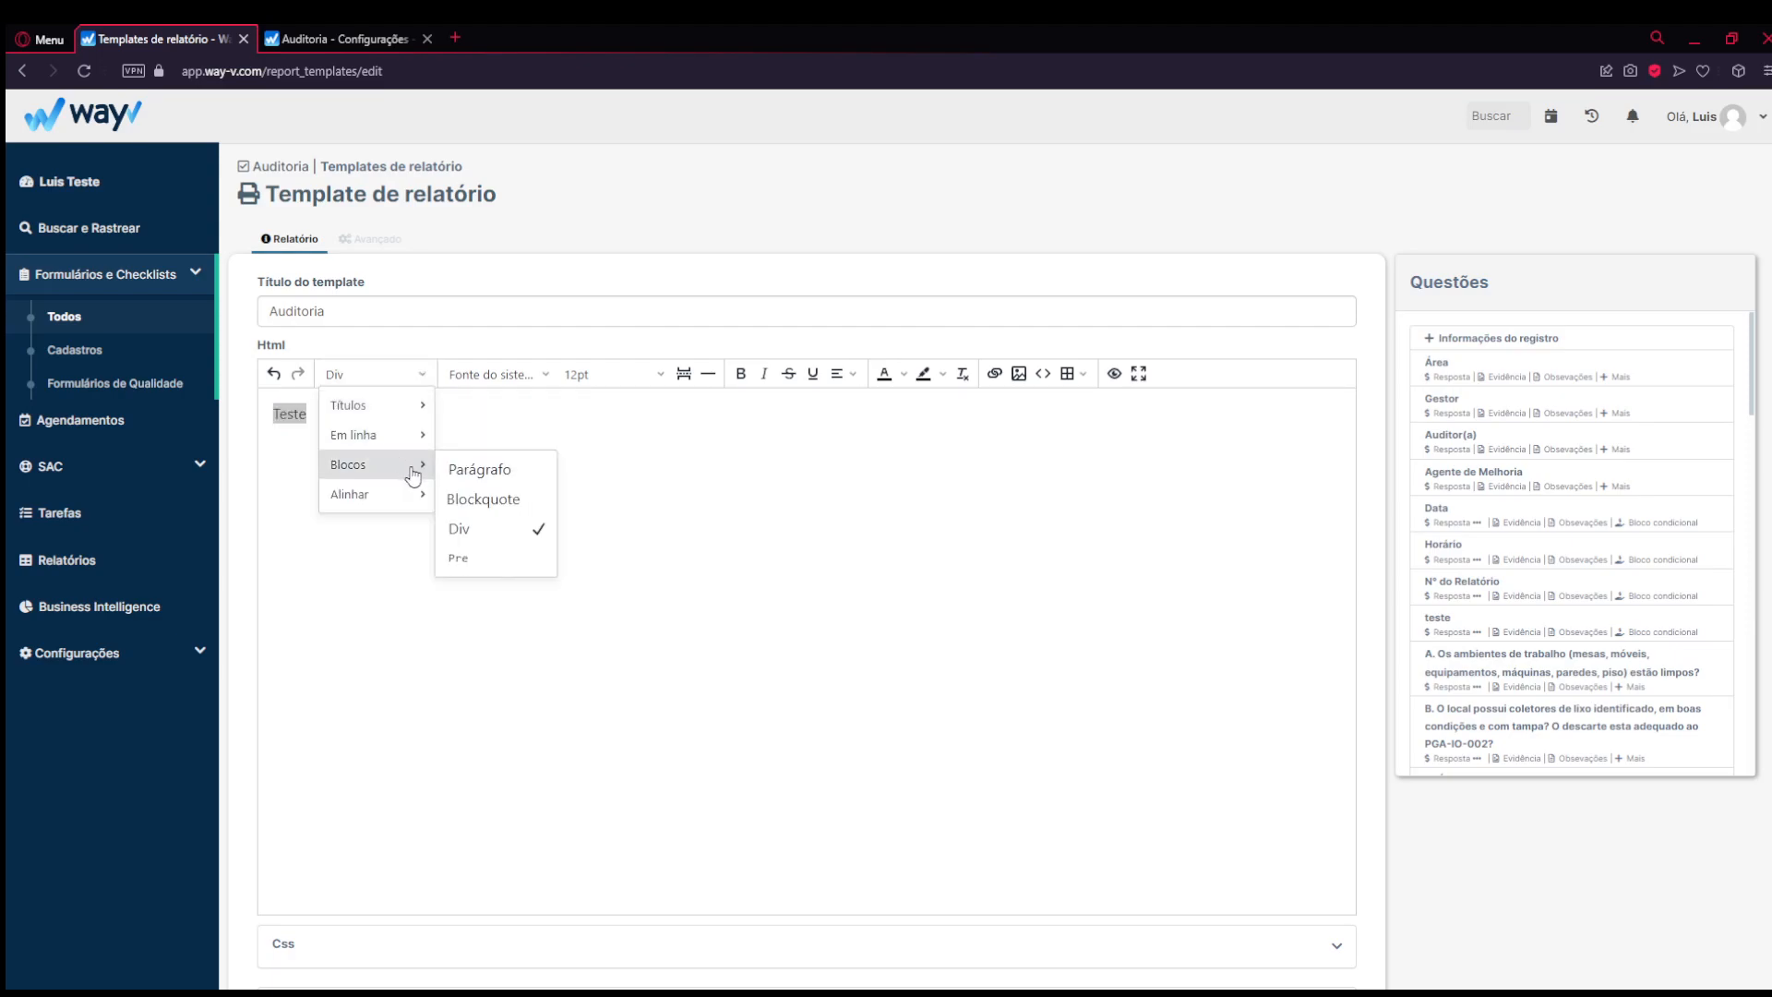
left_click(480, 557)
left_click(337, 434)
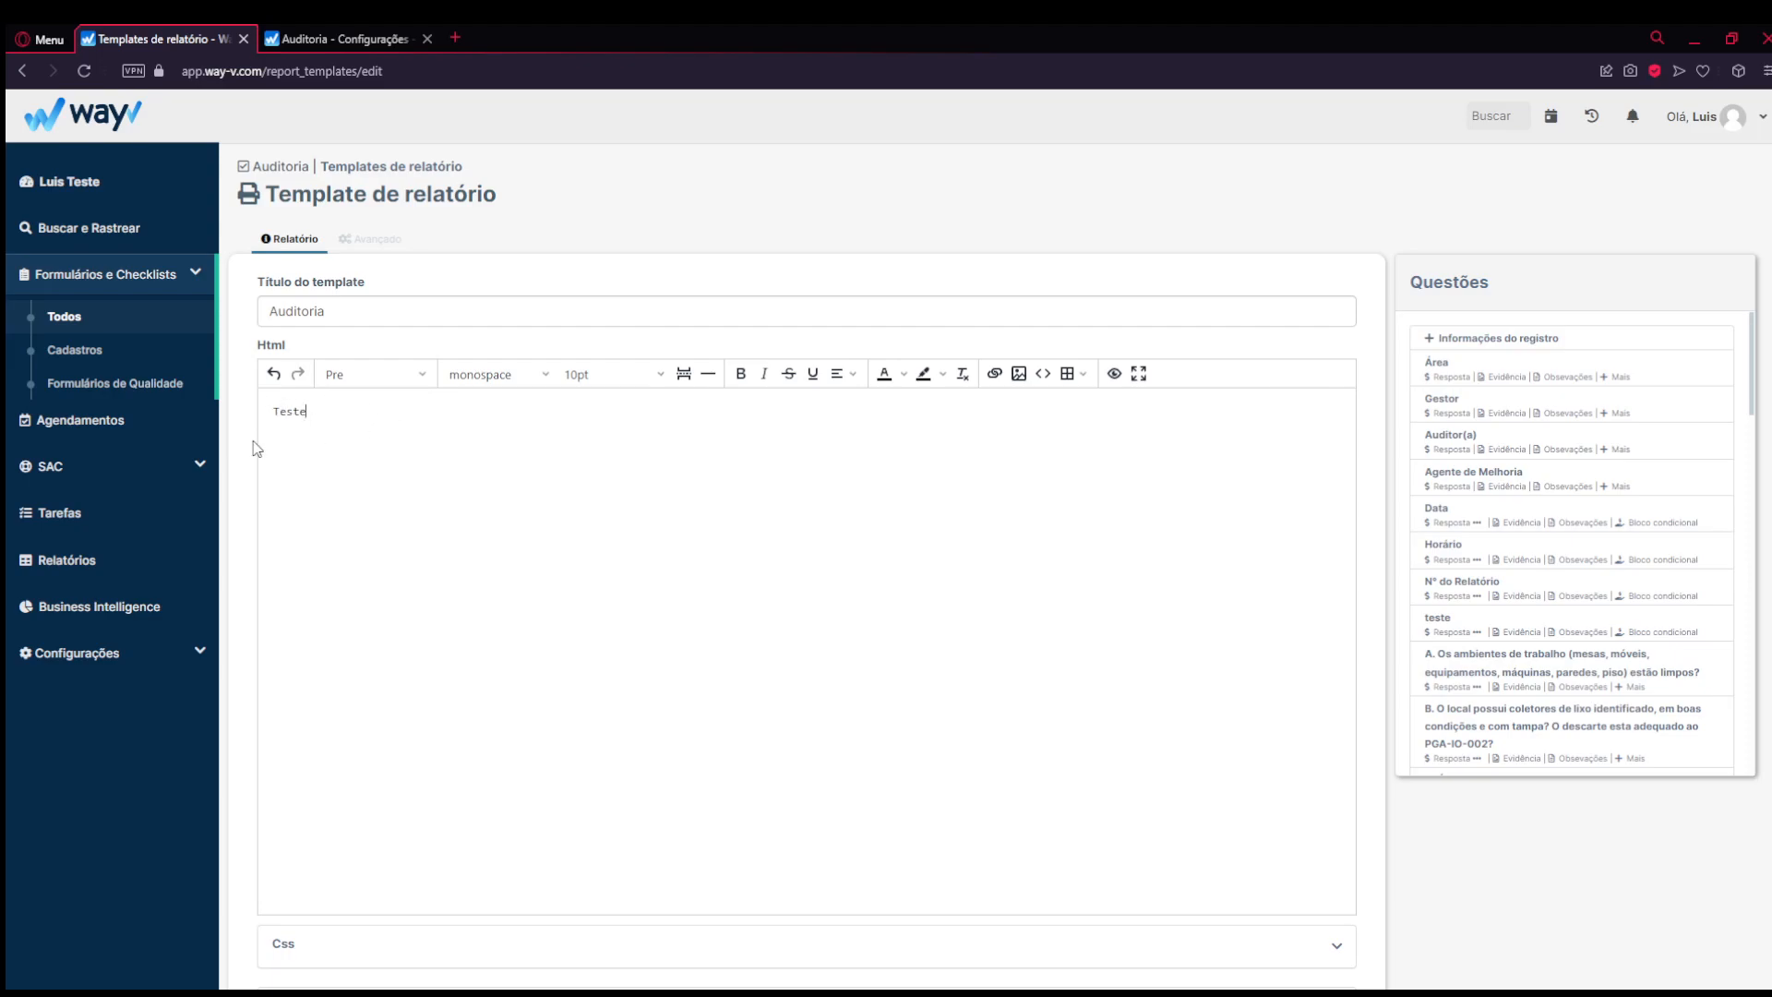
- Clear the preformatted text from the template body and enter "Teste" as a plain paragraph
left_click(543, 377)
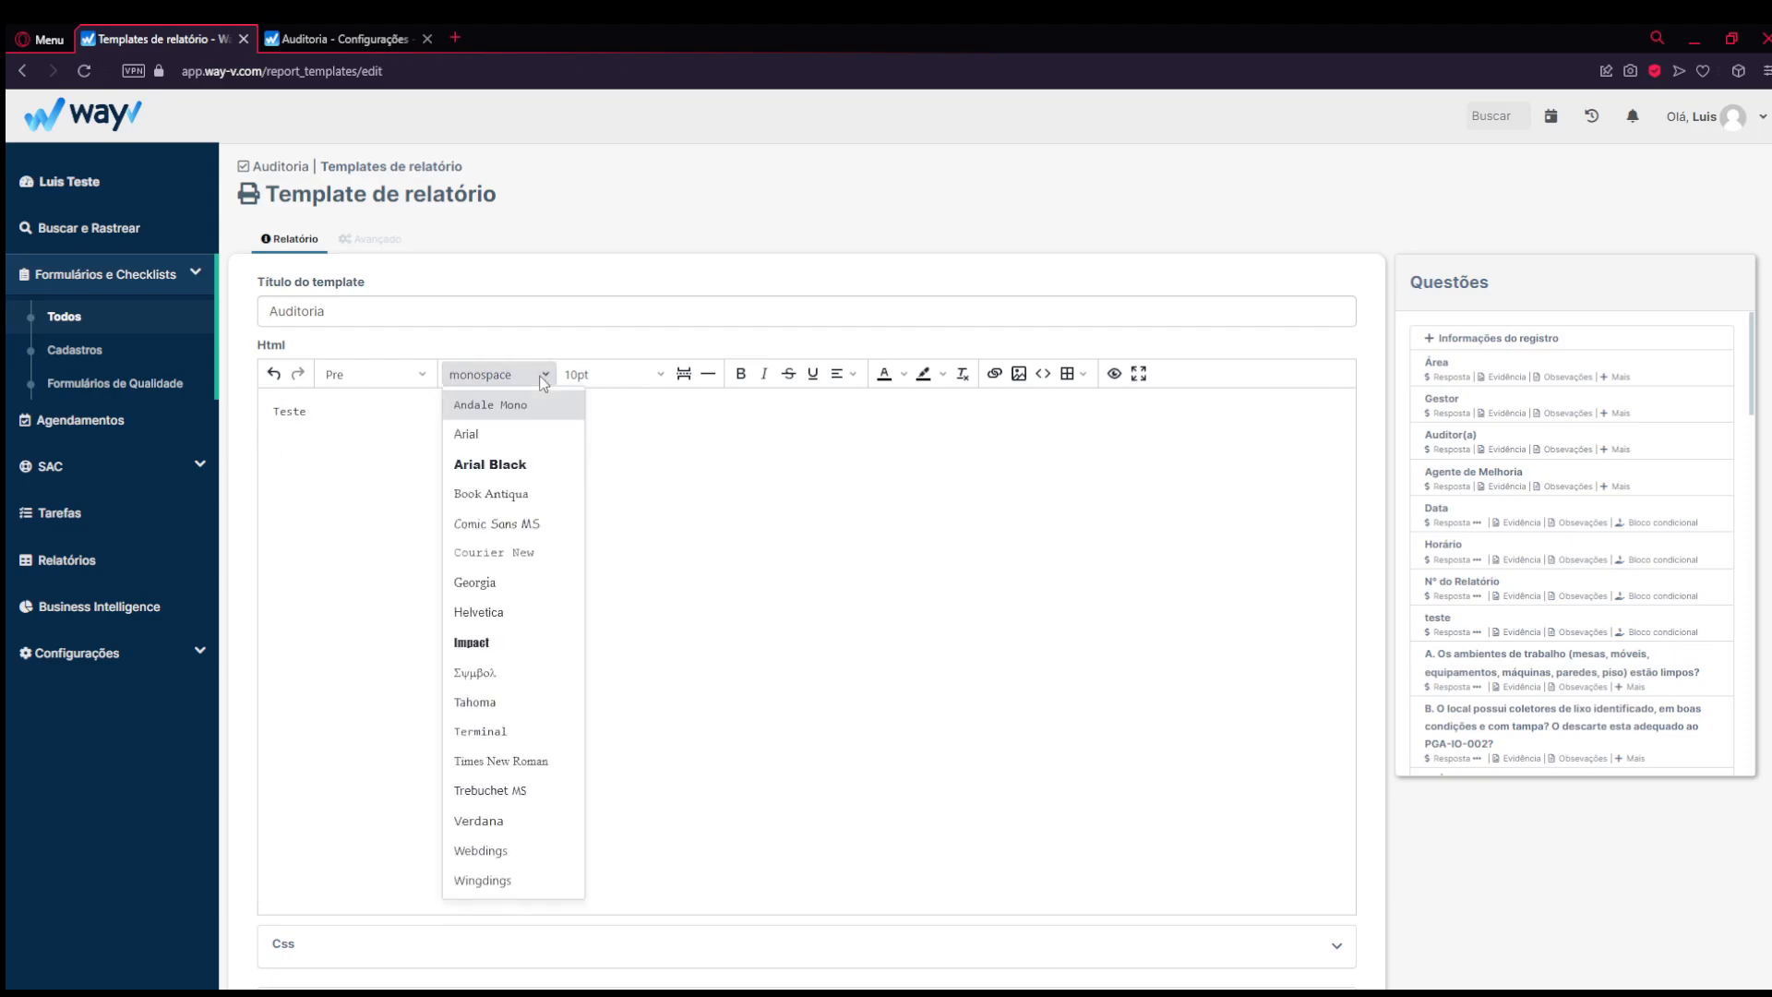
left_click(530, 378)
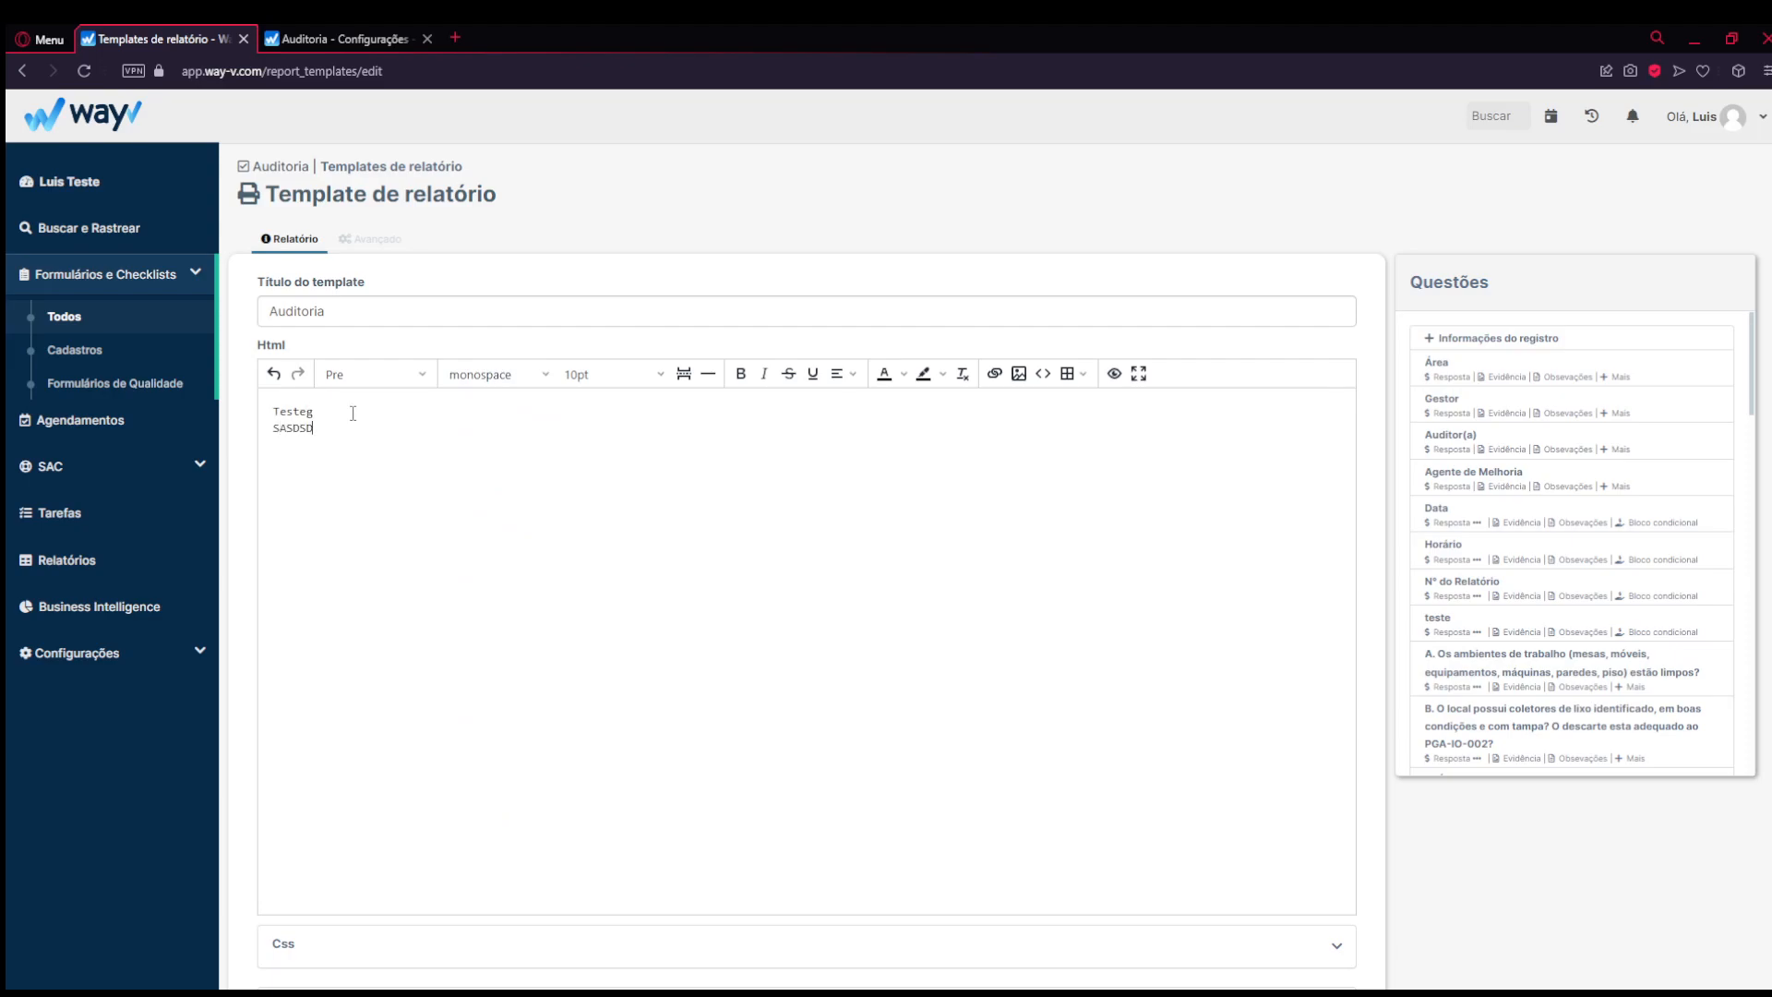
left_click_drag(317, 432, 236, 391)
left_click(326, 425)
key("BackSpace")
left_click(372, 375)
left_click(373, 399)
type("Teste")
- Apply the Título 1 heading format to the word "Teste"
left_click(406, 374)
mouse_move(412, 404)
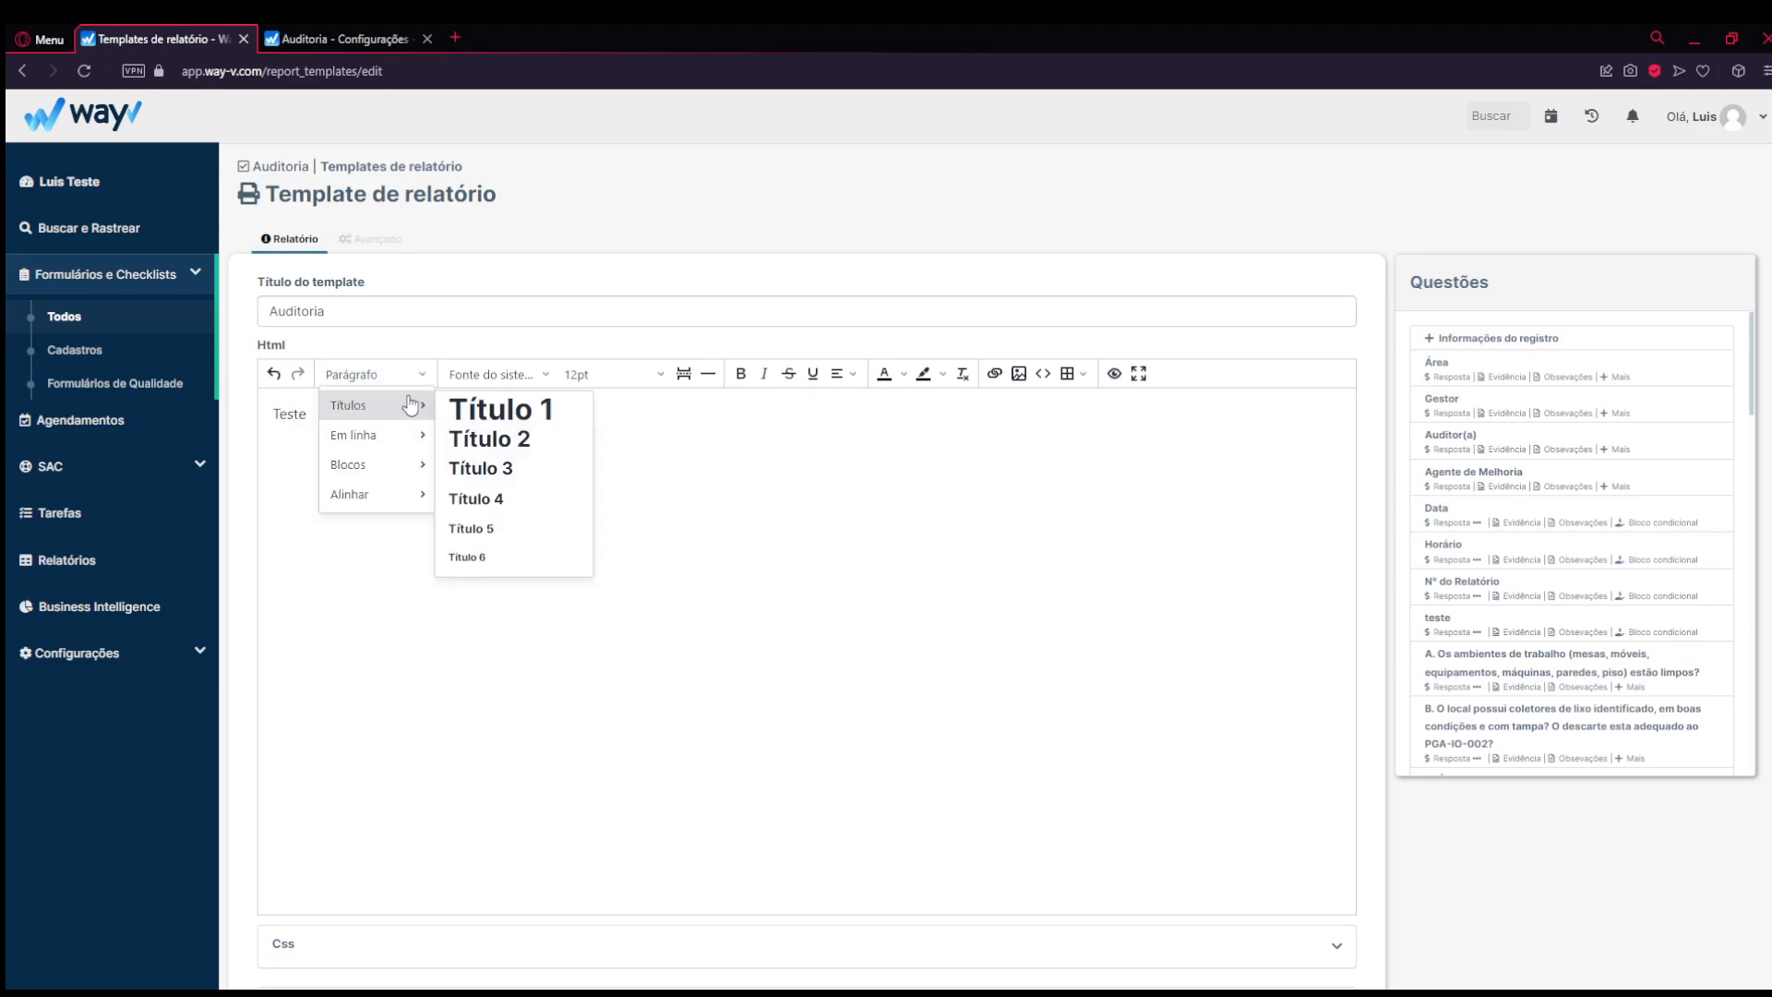
left_click(509, 415)
left_click_drag(373, 440, 265, 430)
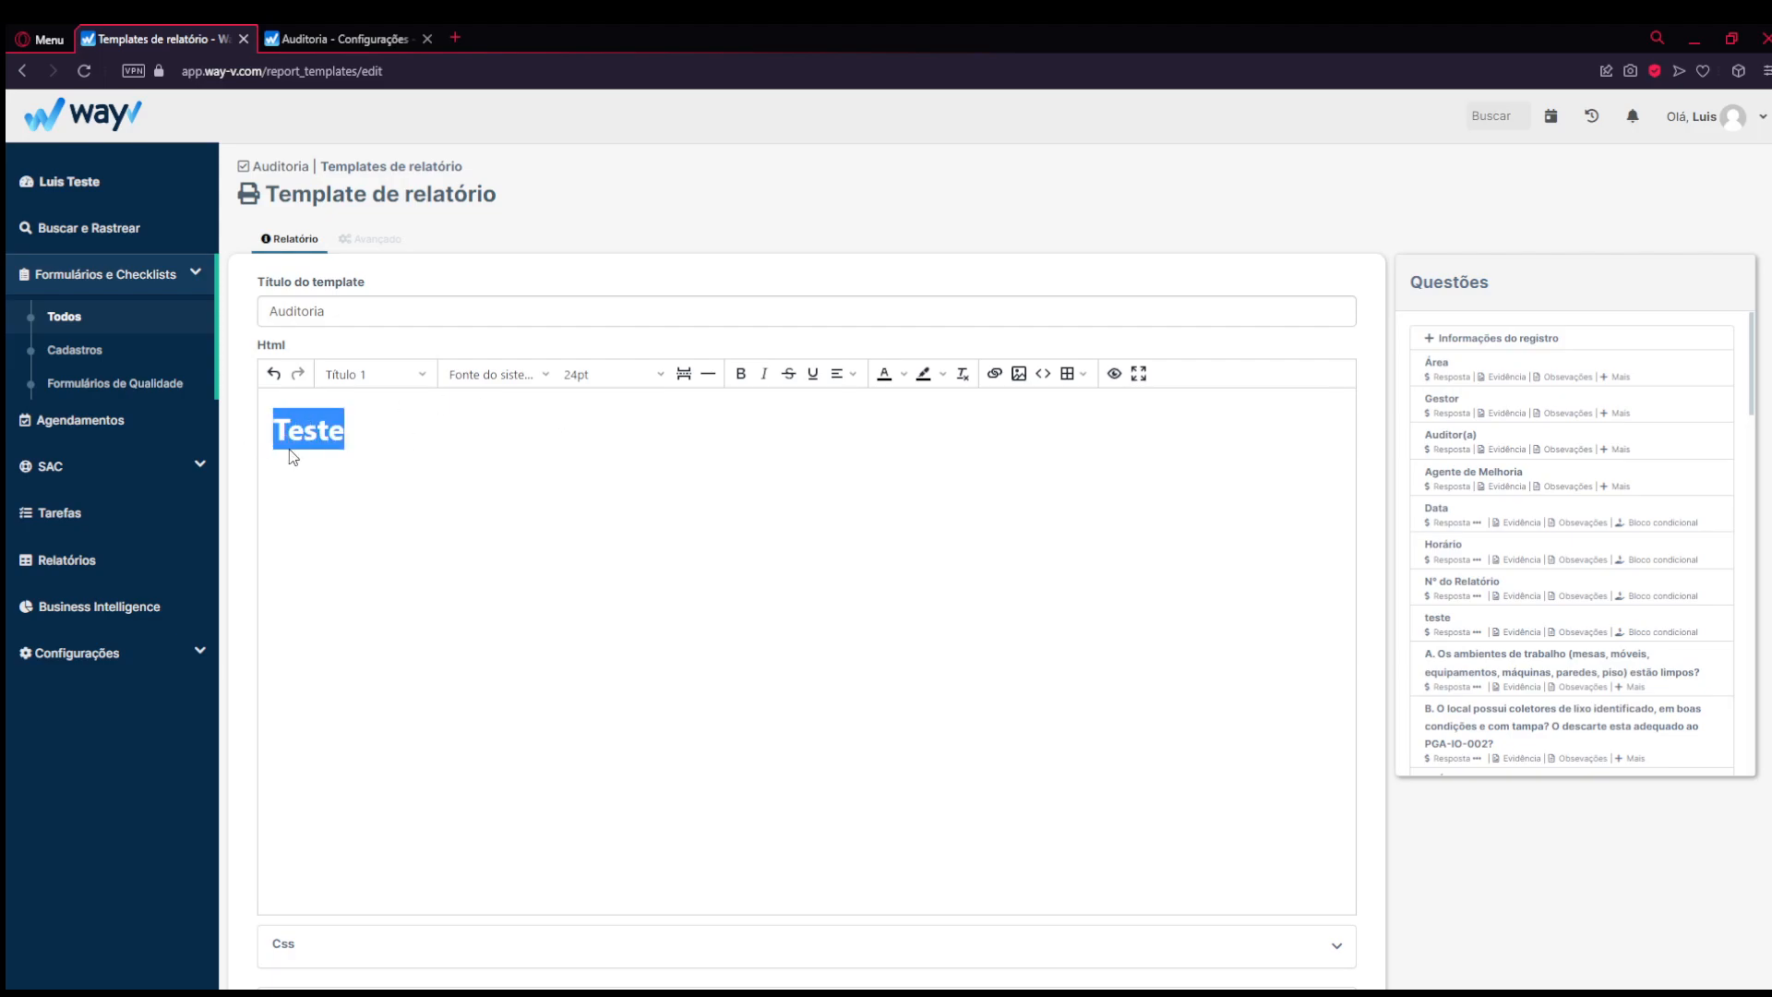
left_click(414, 450)
left_click_drag(374, 421, 257, 432)
left_click(612, 377)
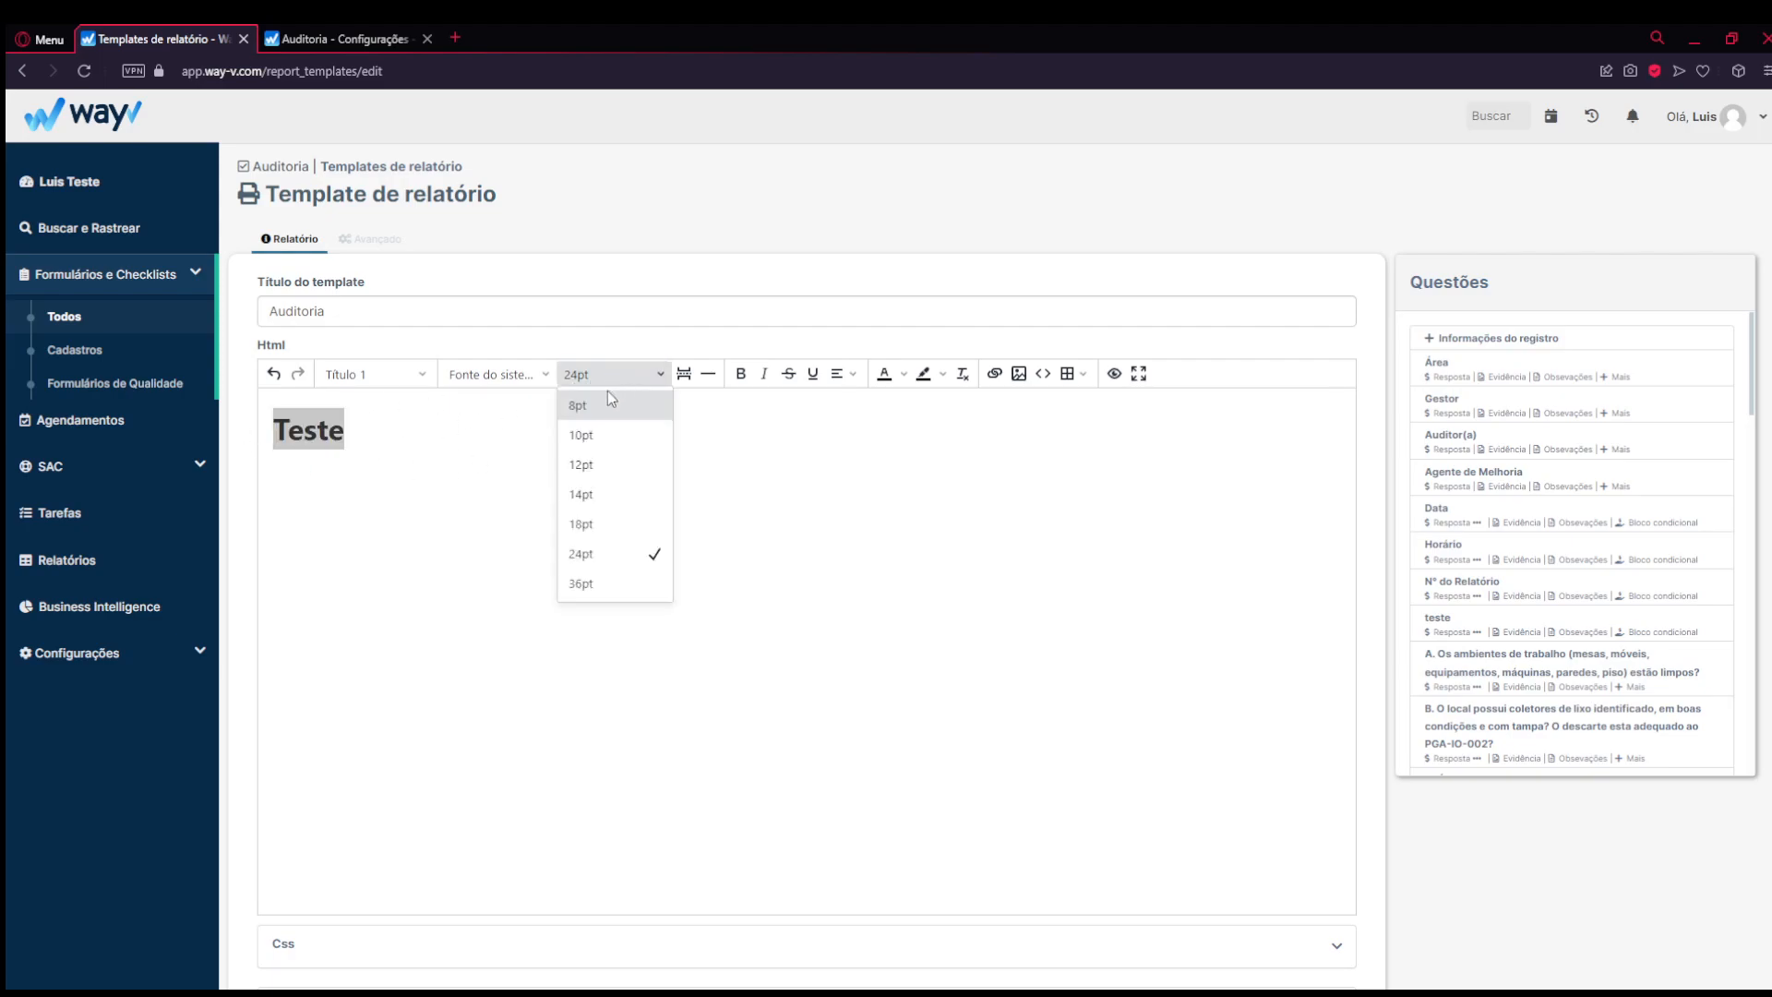
left_click(590, 374)
- Add a second line reading "Teste" below the heading and format it as Título 2
left_click(451, 449)
key("Return")
type("Teste")
double_click(280, 482)
left_click(369, 373)
mouse_move(358, 403)
left_click(521, 439)
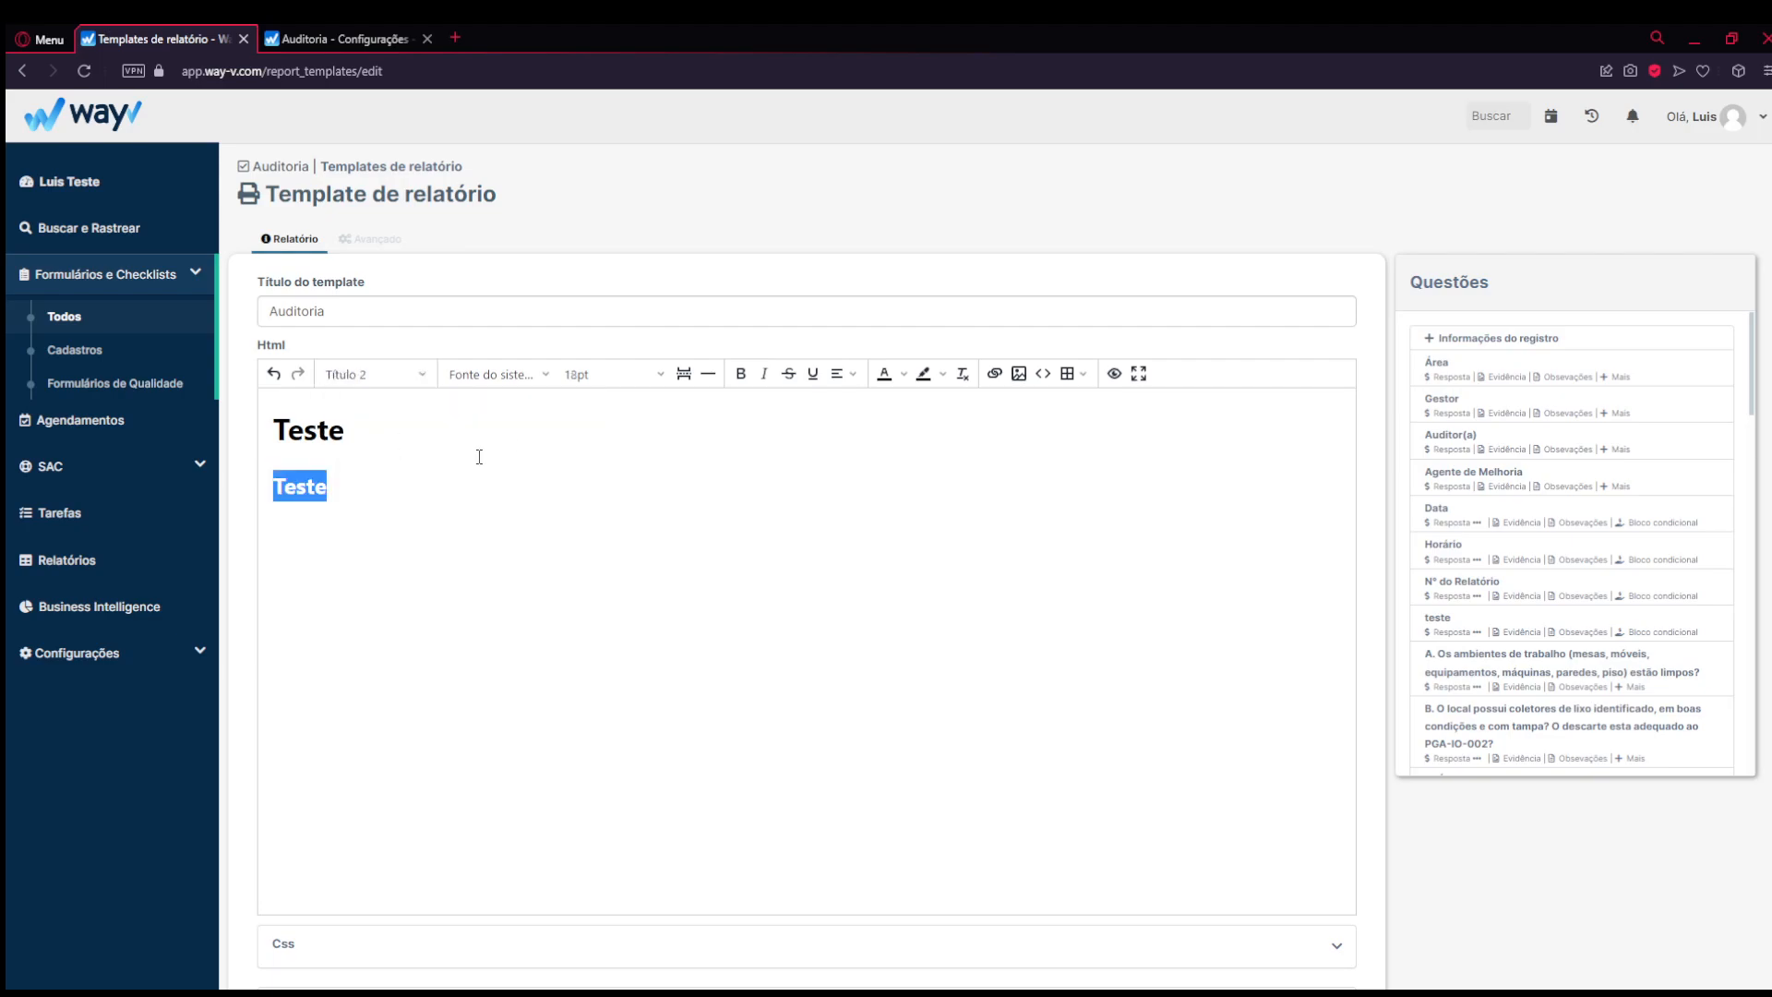
left_click(360, 450)
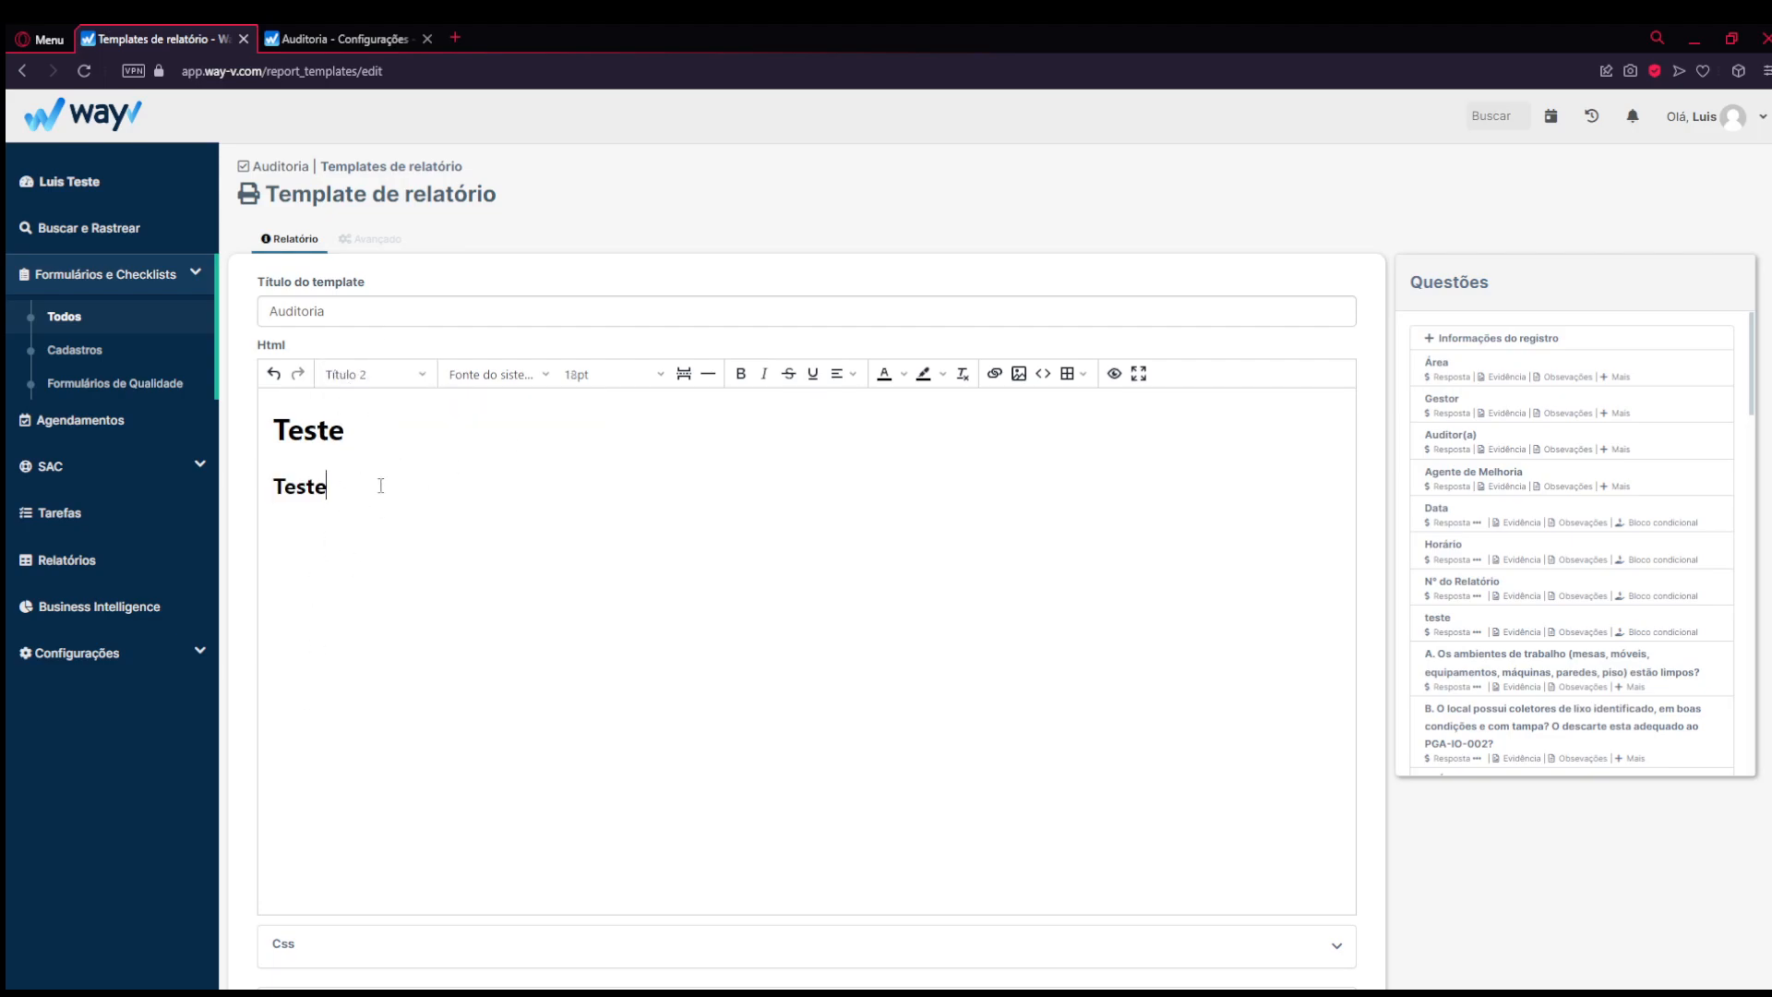
- Align the Título 1 heading "Teste" to the right
left_click(369, 373)
mouse_move(384, 416)
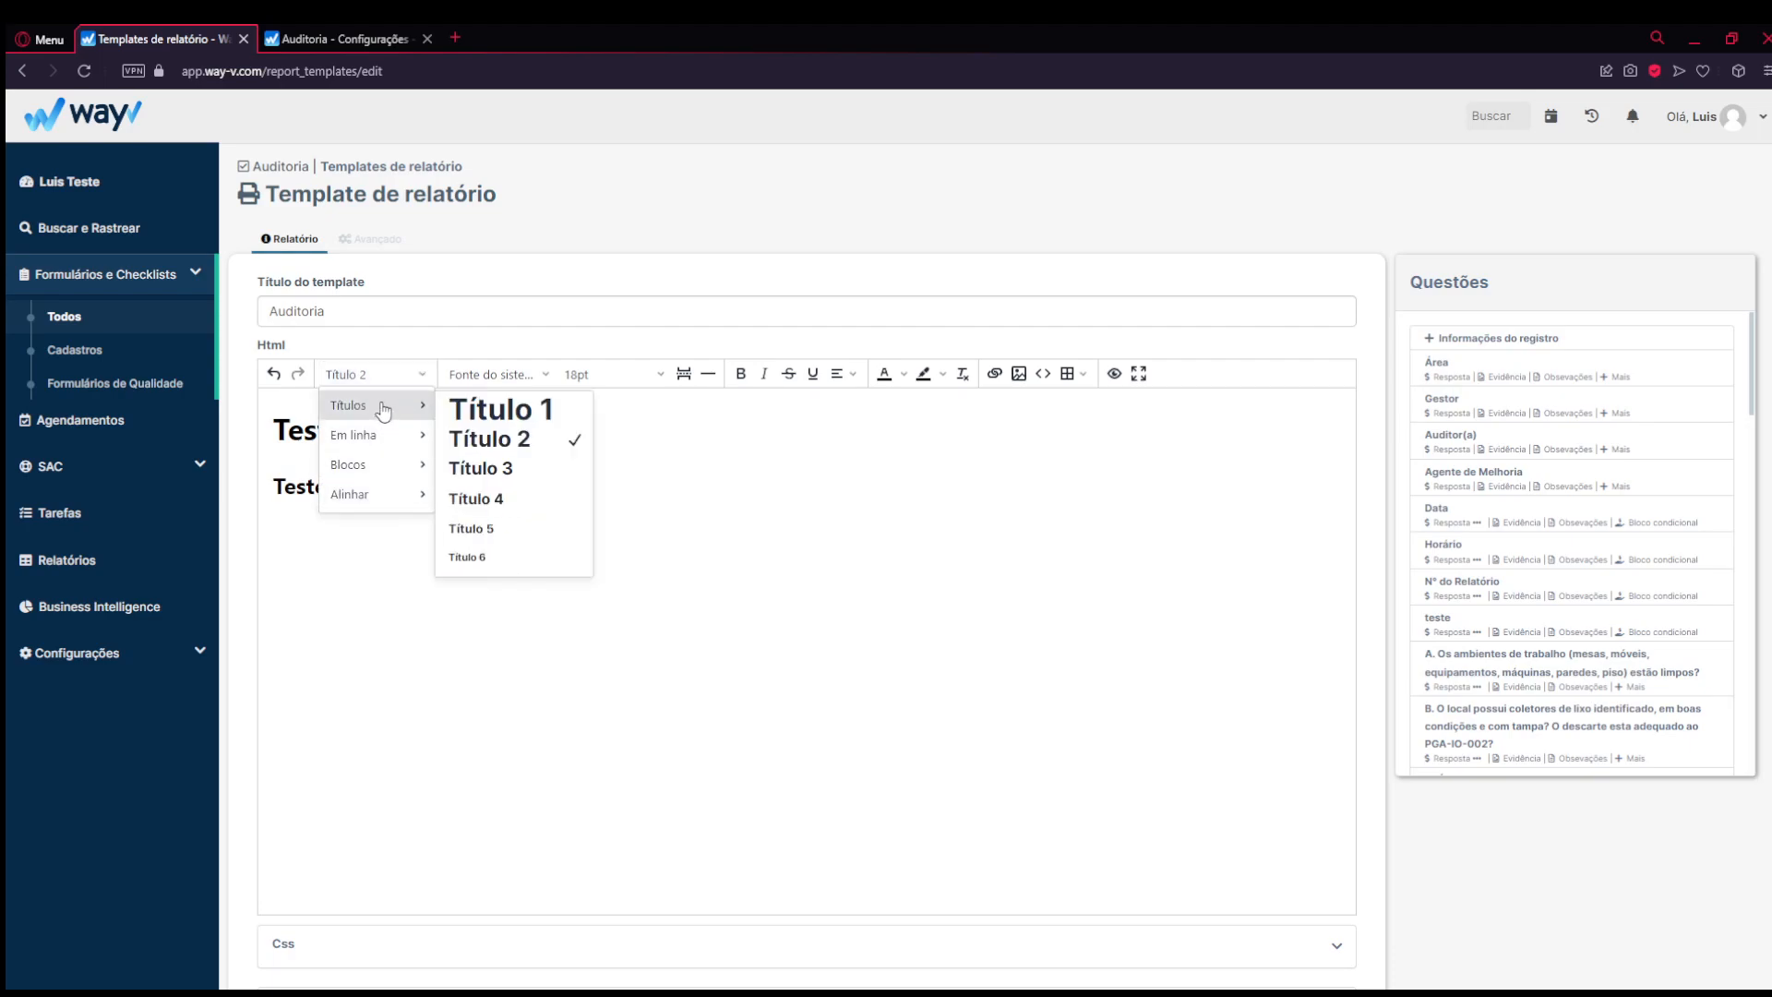
double_click(295, 430)
left_click(369, 374)
mouse_move(400, 496)
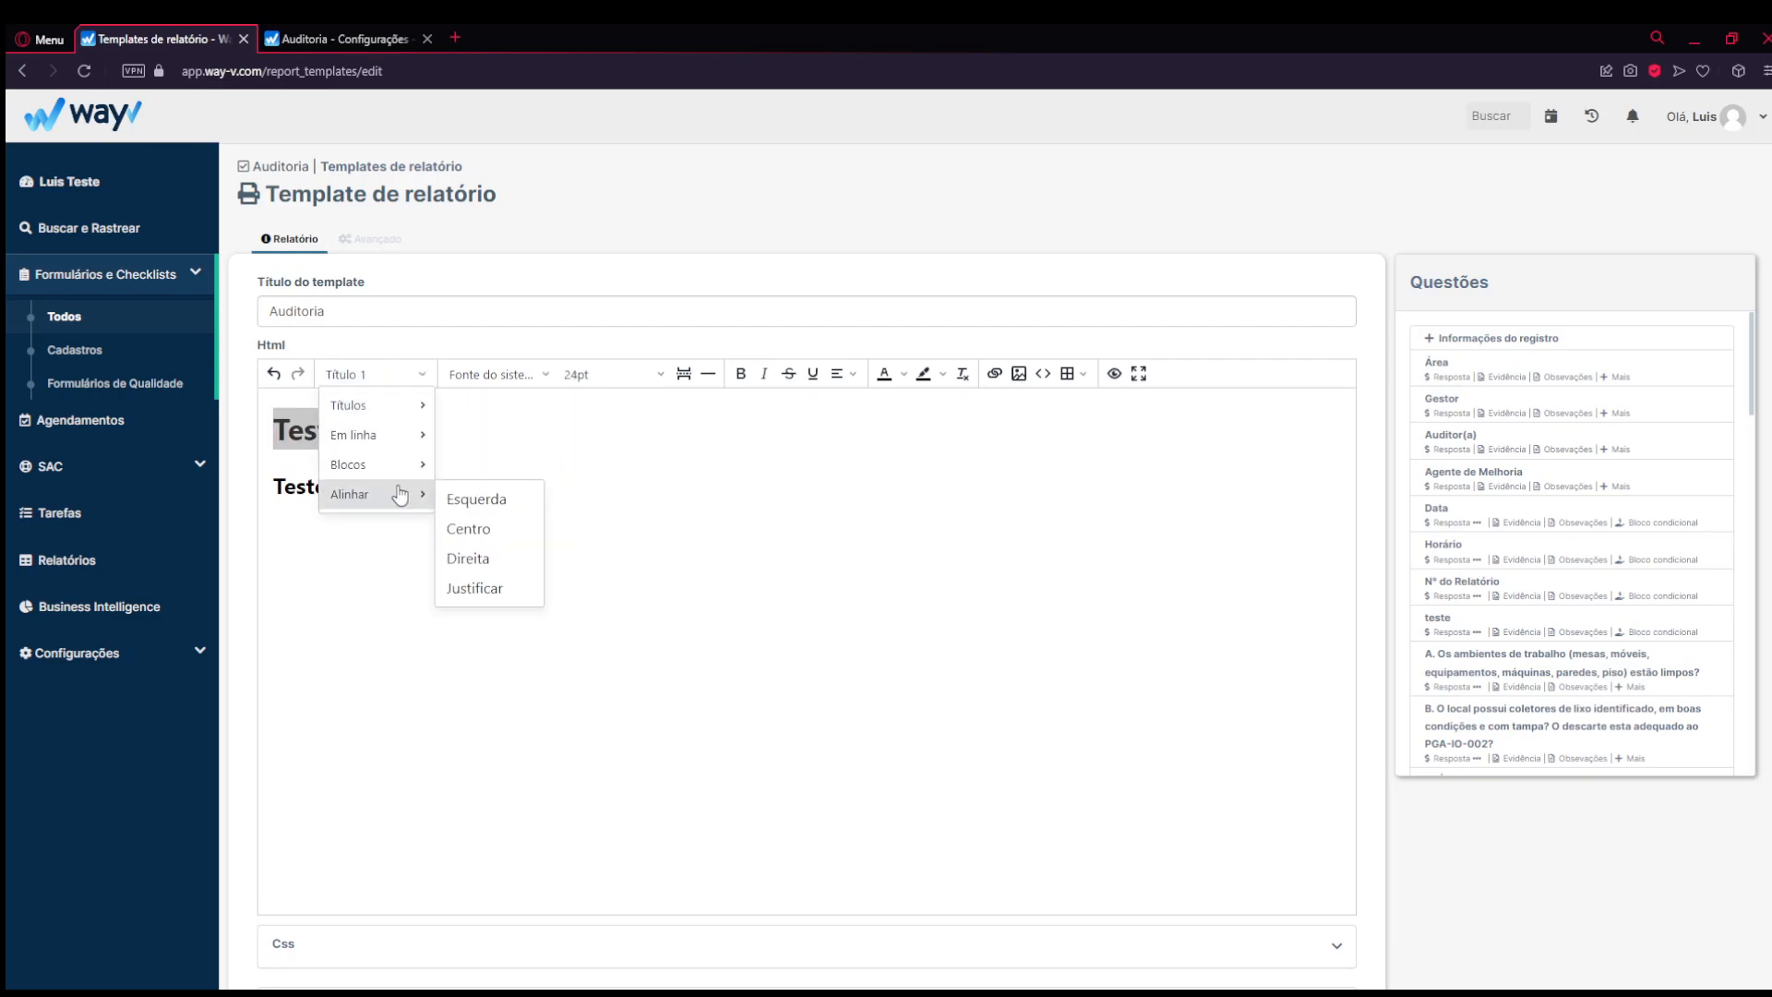
left_click(496, 556)
- Center the Título 1 heading "Teste" on the page
left_click(369, 374)
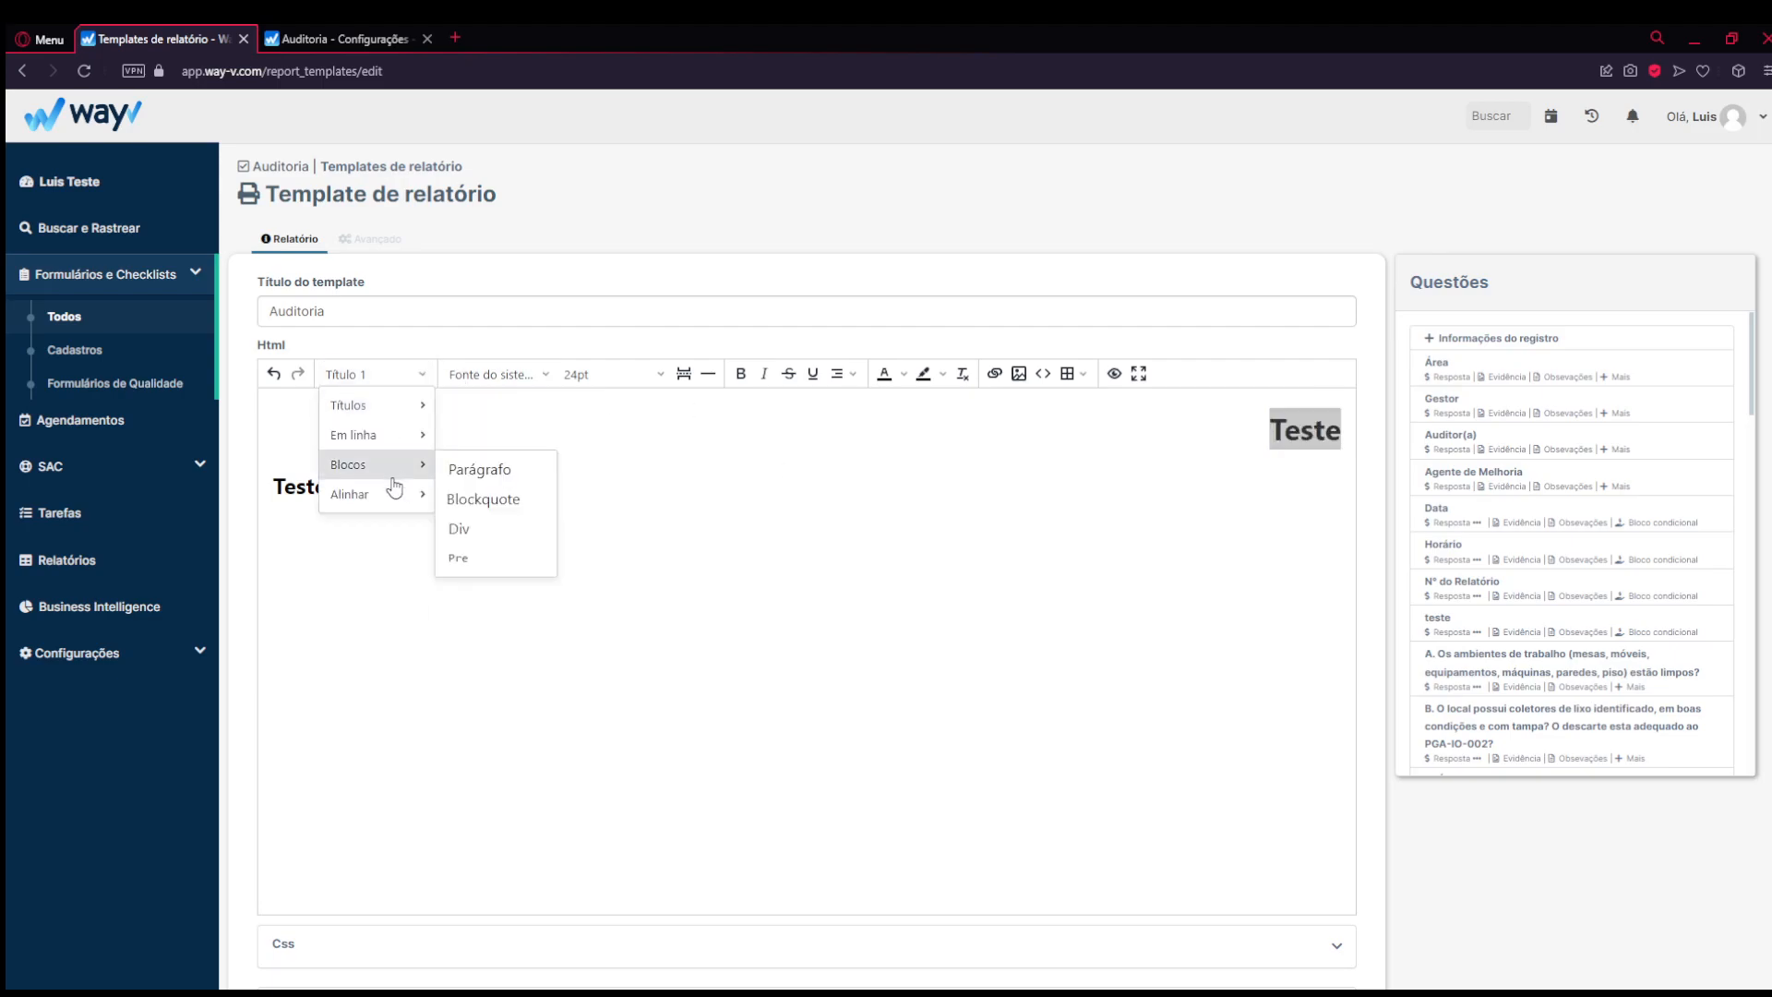
left_click(498, 528)
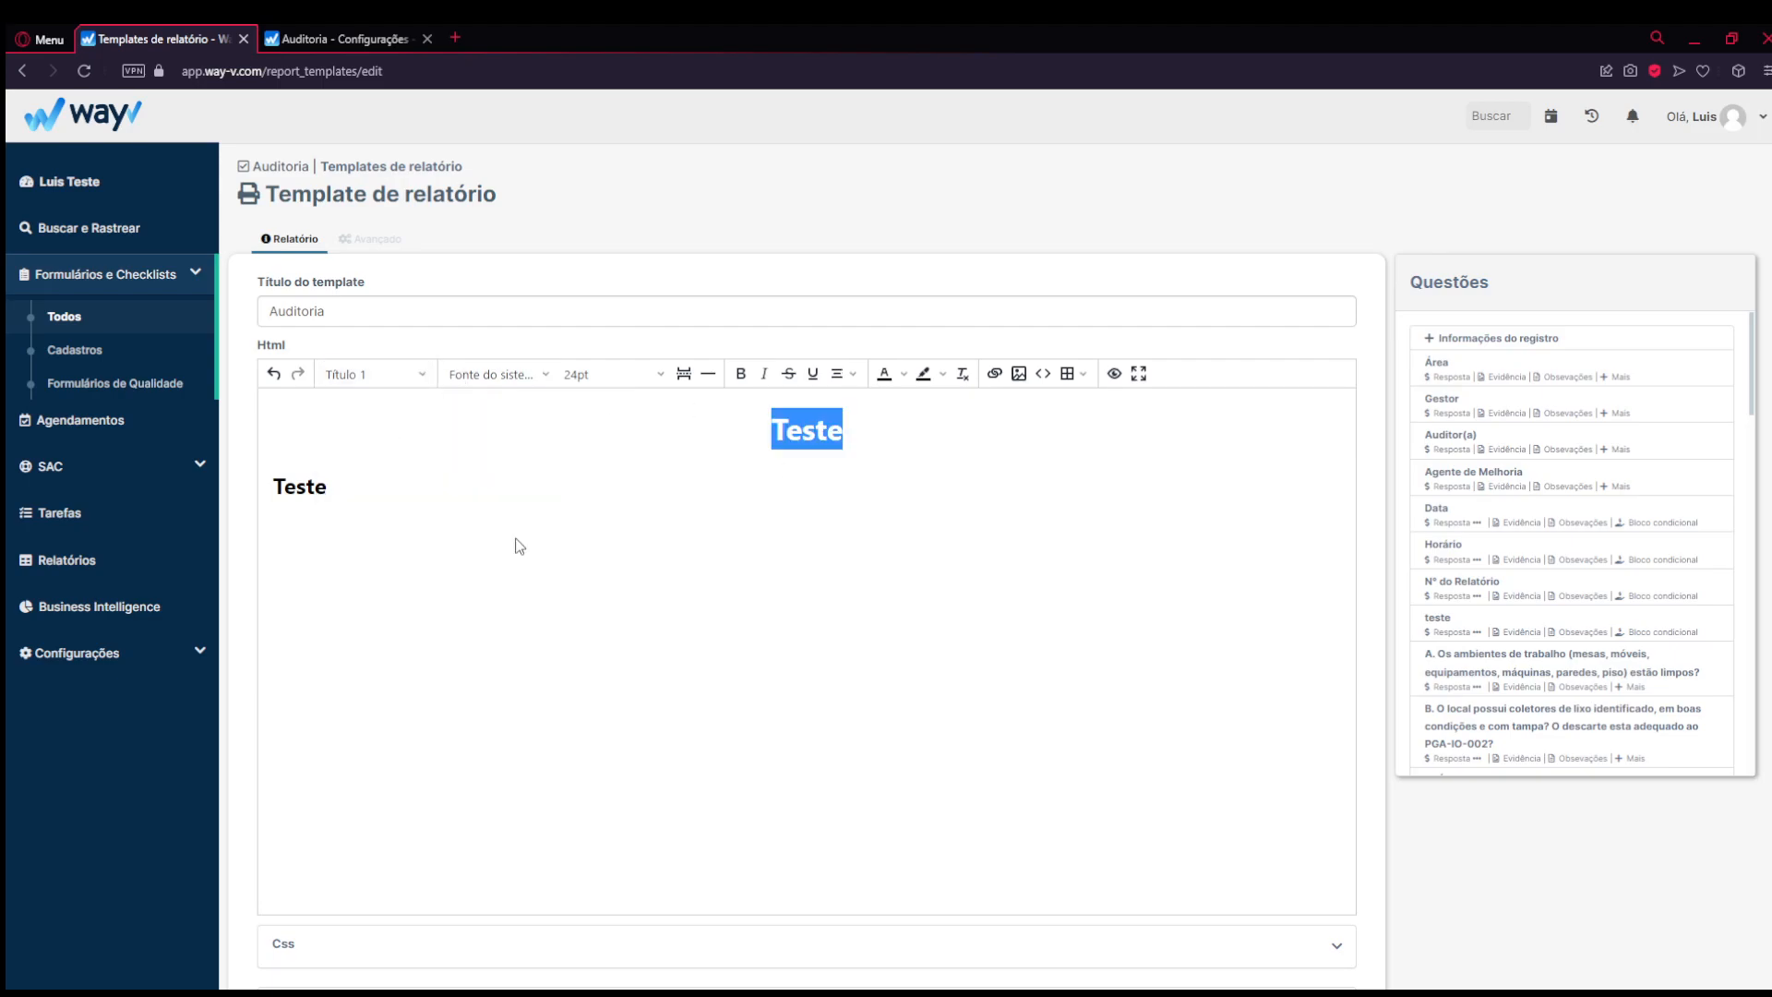
left_click(350, 381)
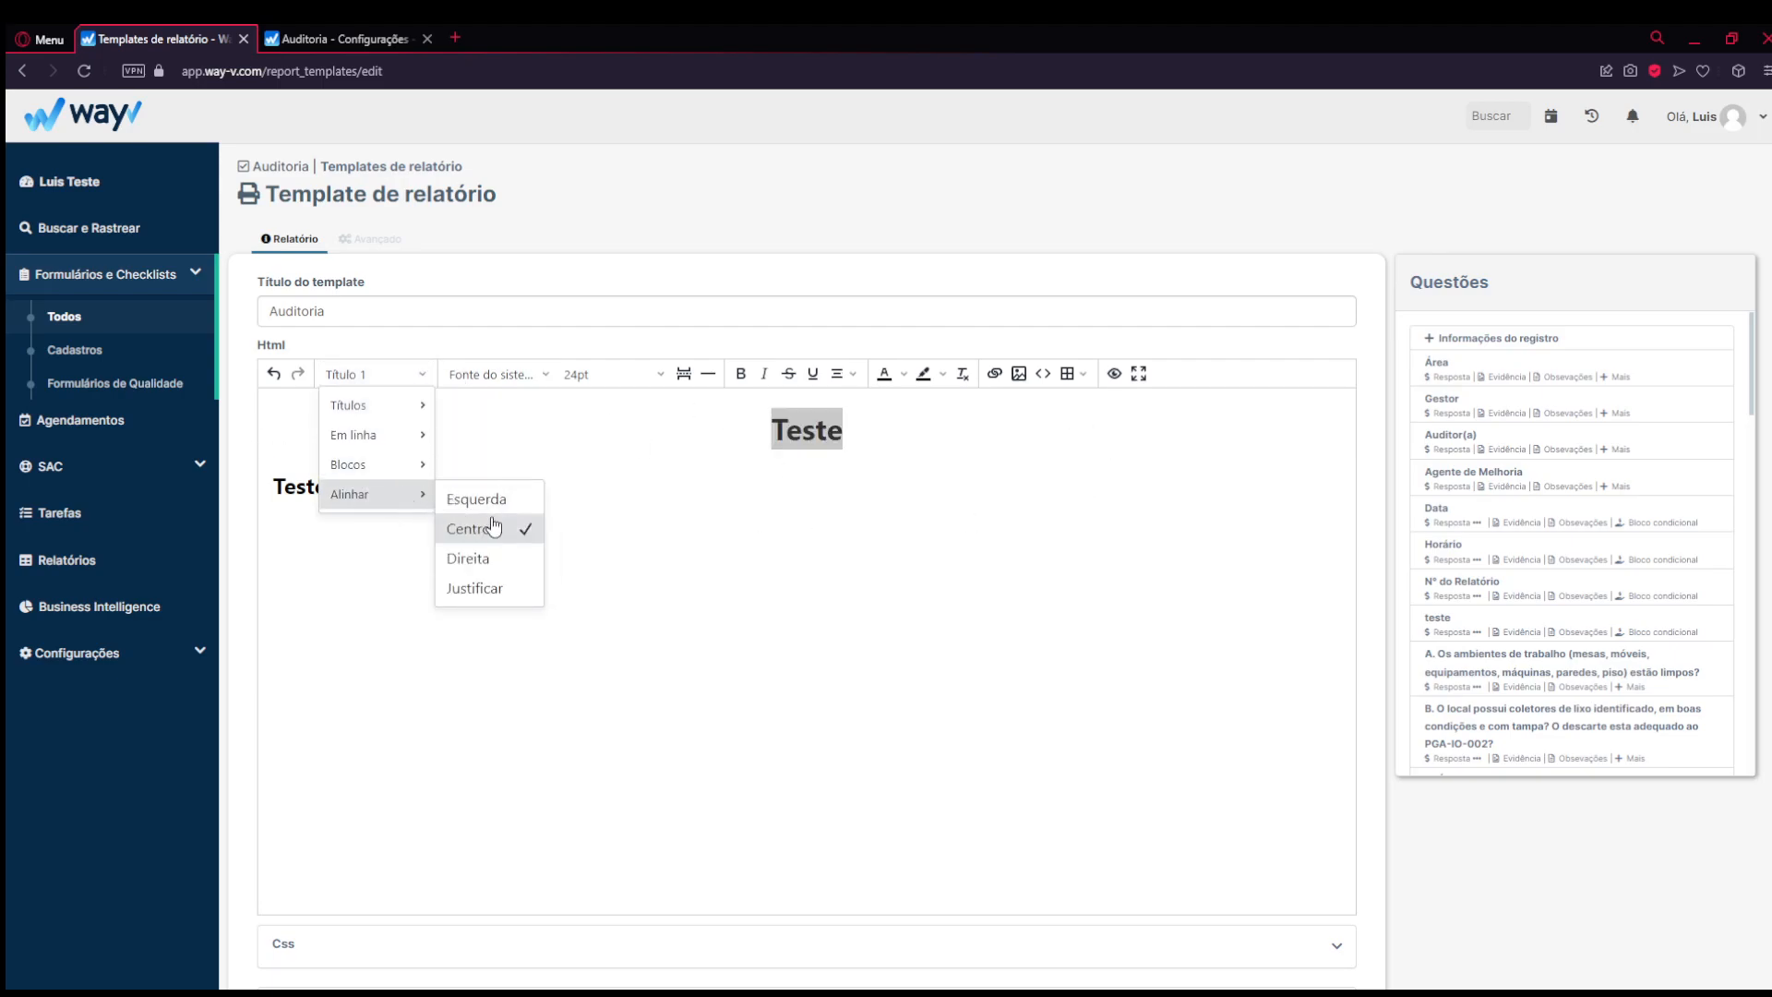
mouse_move(397, 435)
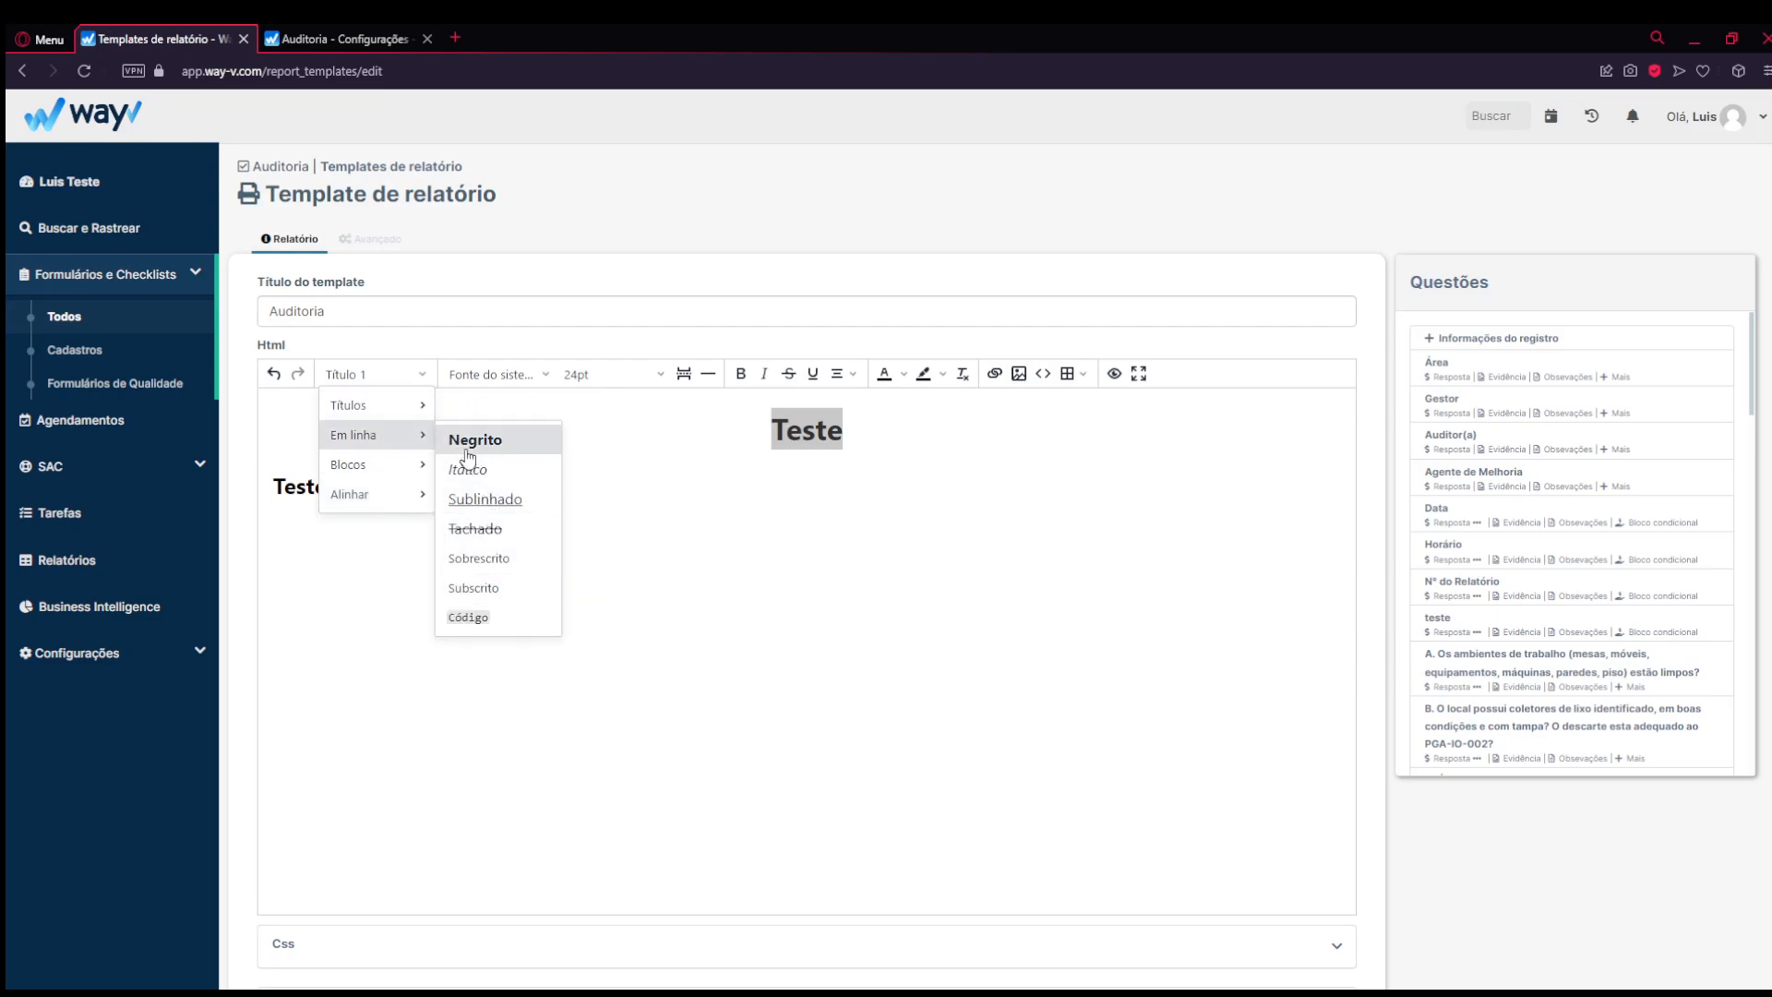
left_click(730, 410)
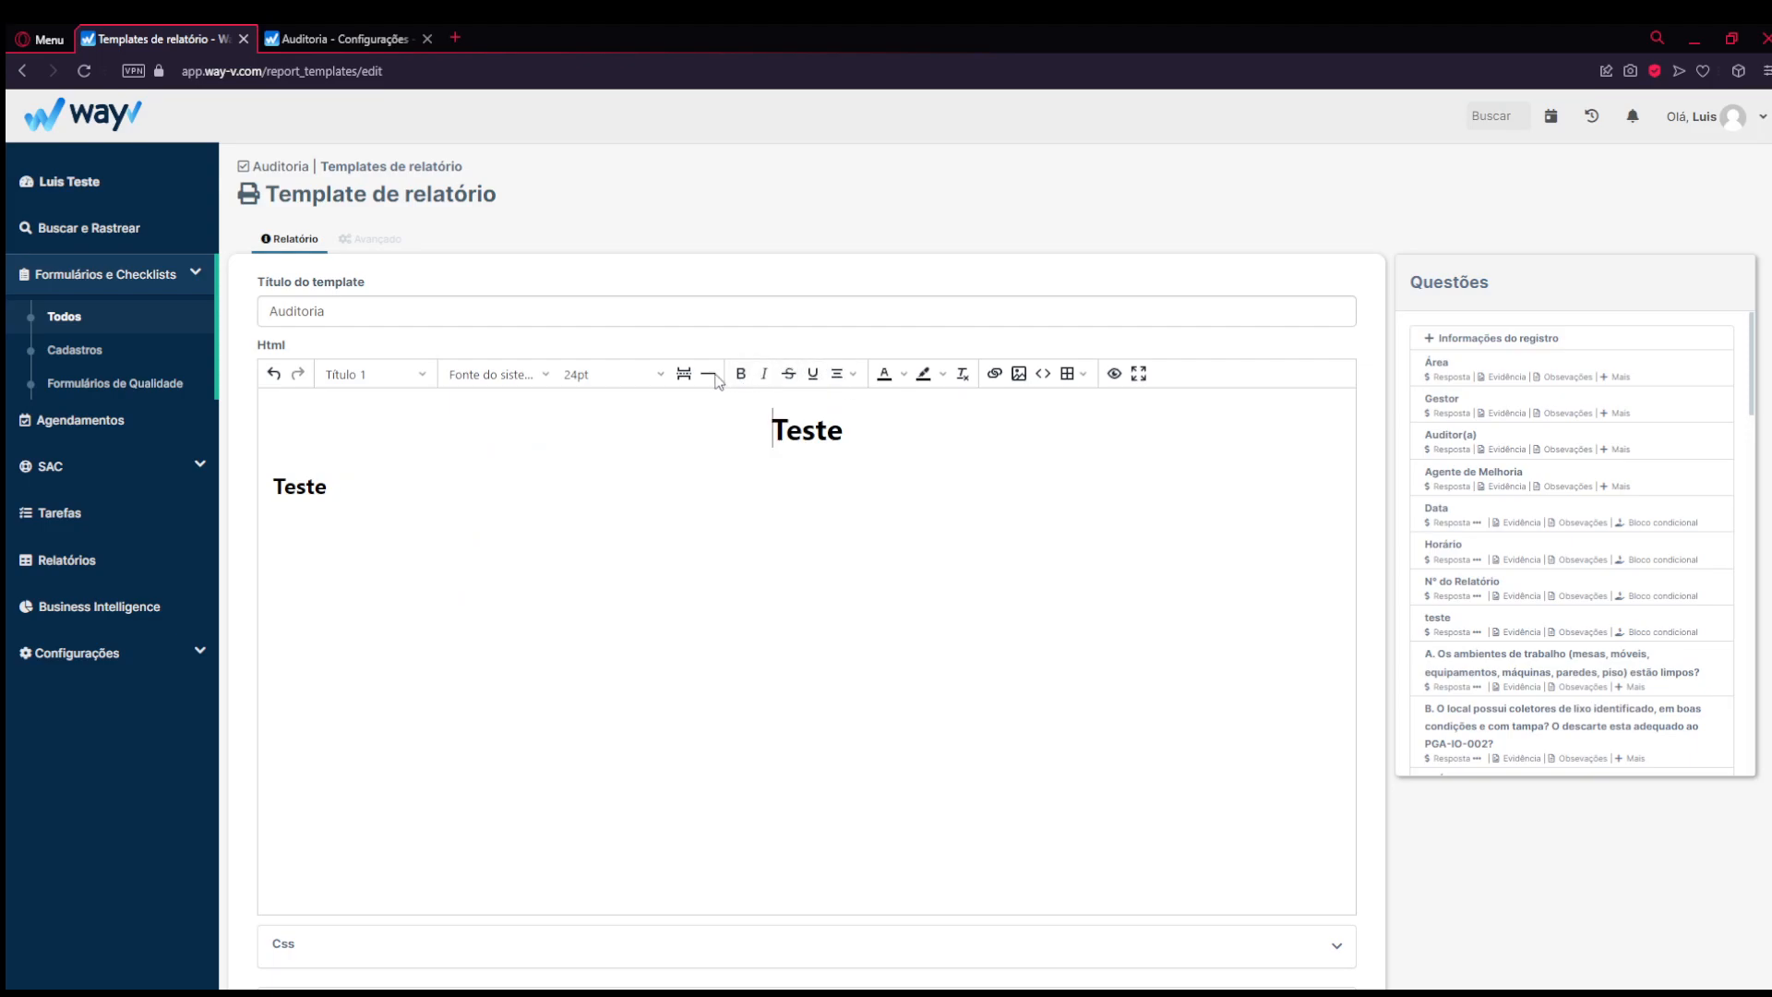
- Italicize the centered "Teste" heading and try left and right alignment on it
double_click(824, 439)
left_click(764, 374)
left_click(838, 374)
left_click(888, 406)
left_click(838, 374)
left_click(881, 464)
- Center the Título 1 heading again and remove its italics
left_click(838, 374)
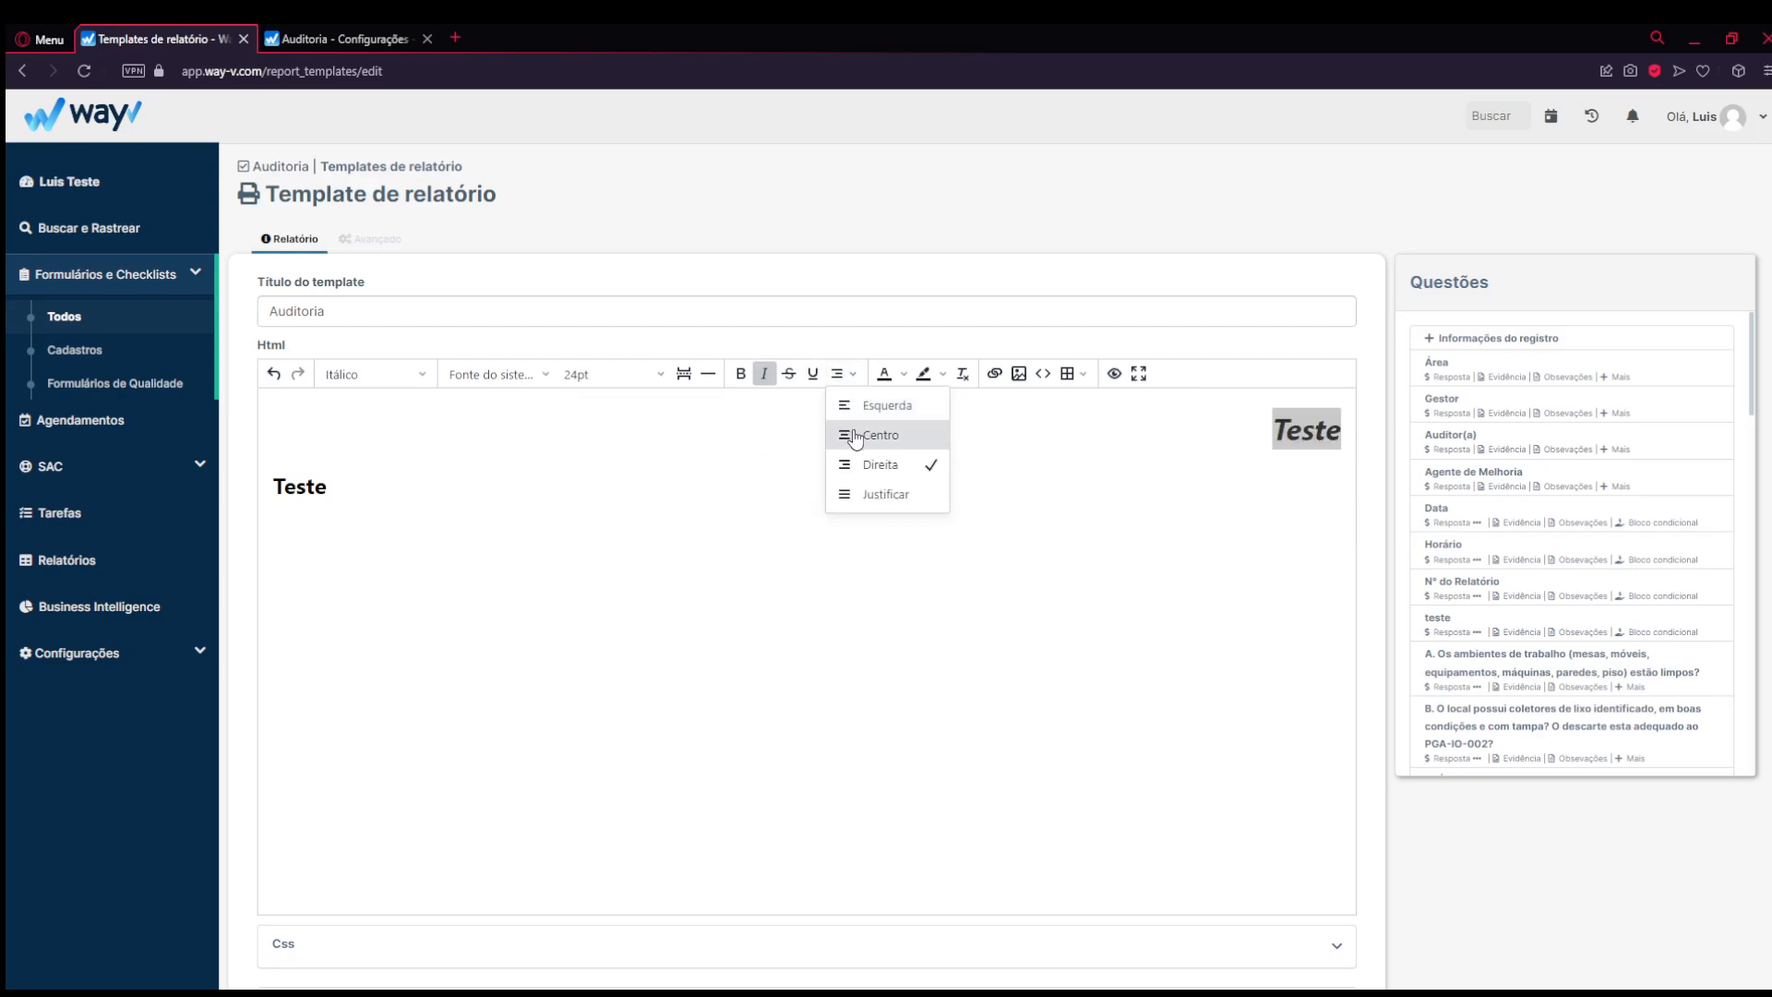
left_click(855, 436)
left_click(764, 374)
left_click(873, 453)
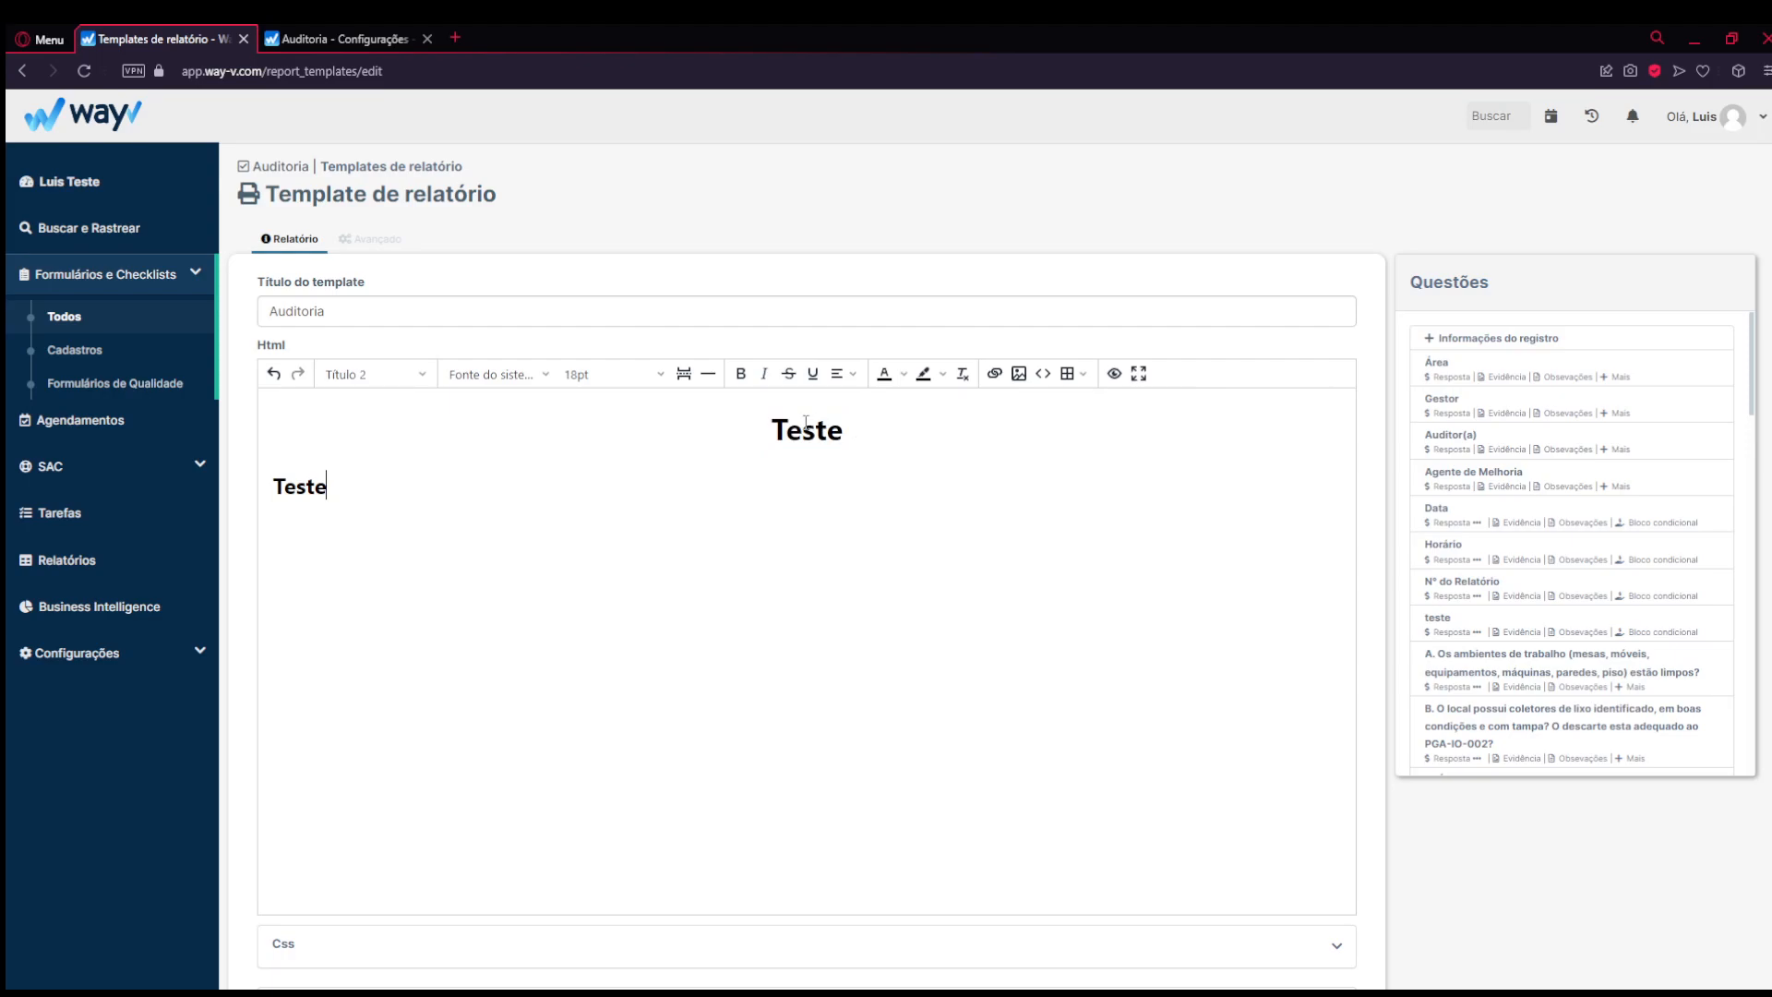
left_click_drag(771, 430, 845, 432)
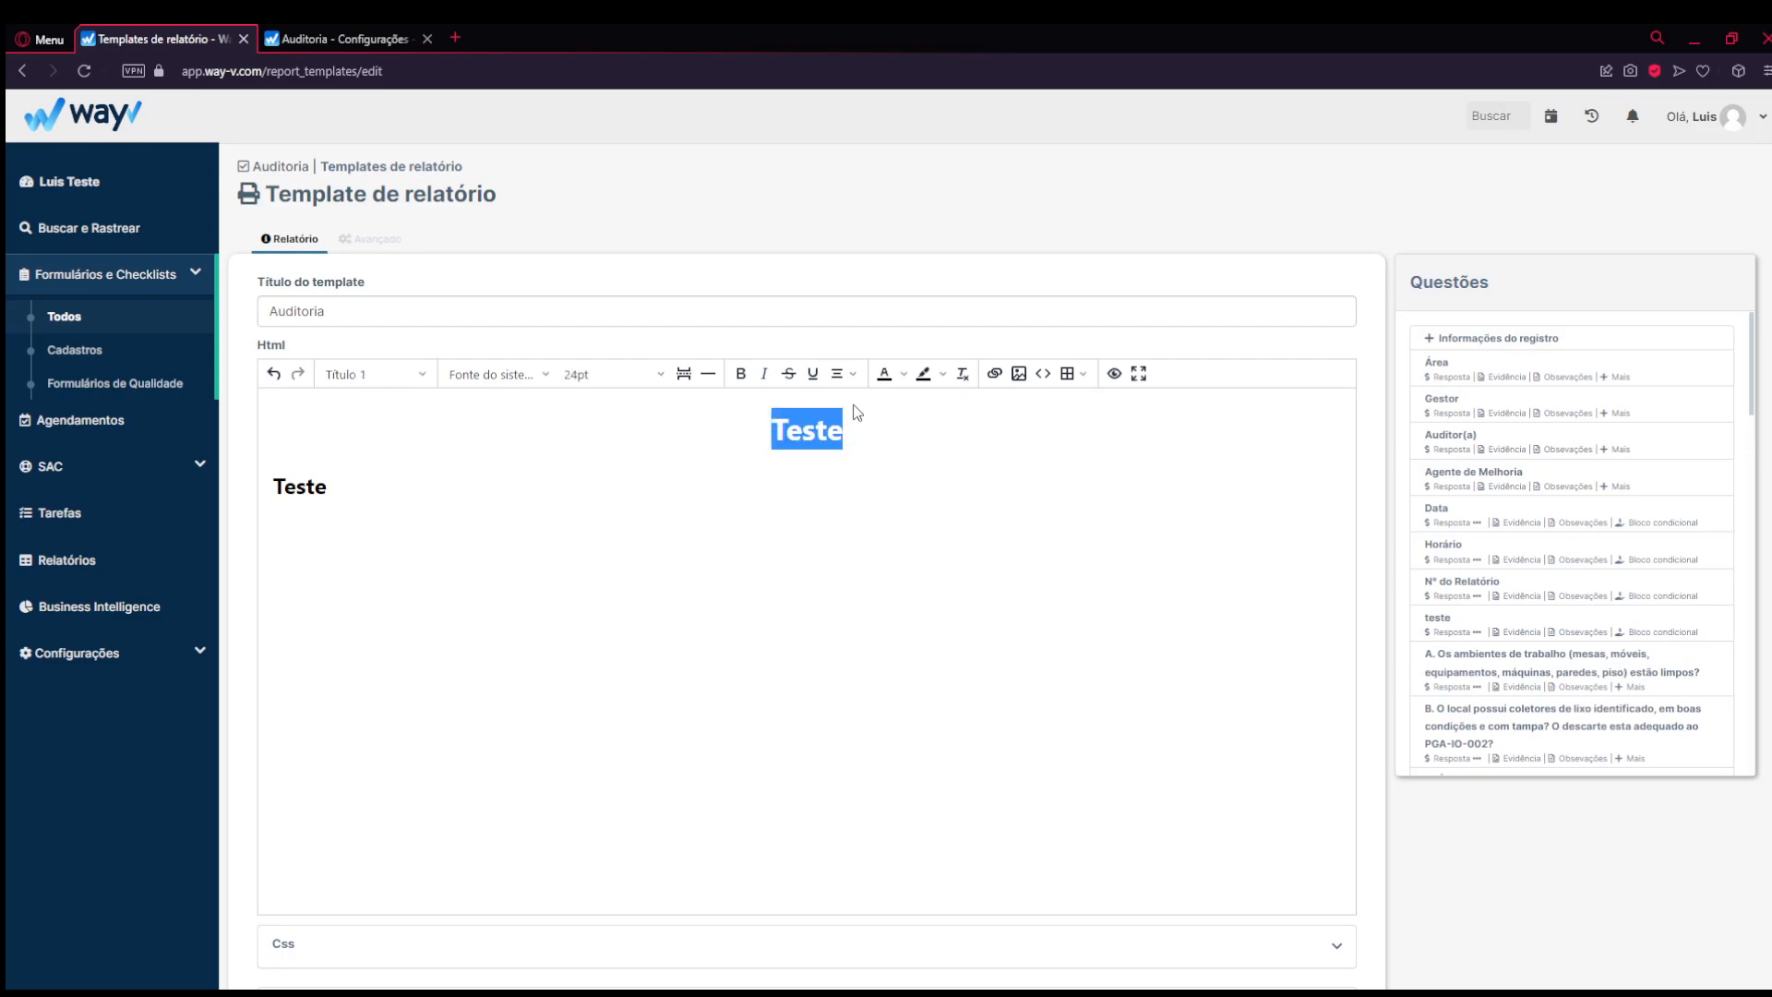
- Add the word "Negrito" on a new line below the second heading and make it bold
left_click(858, 467)
key("Return")
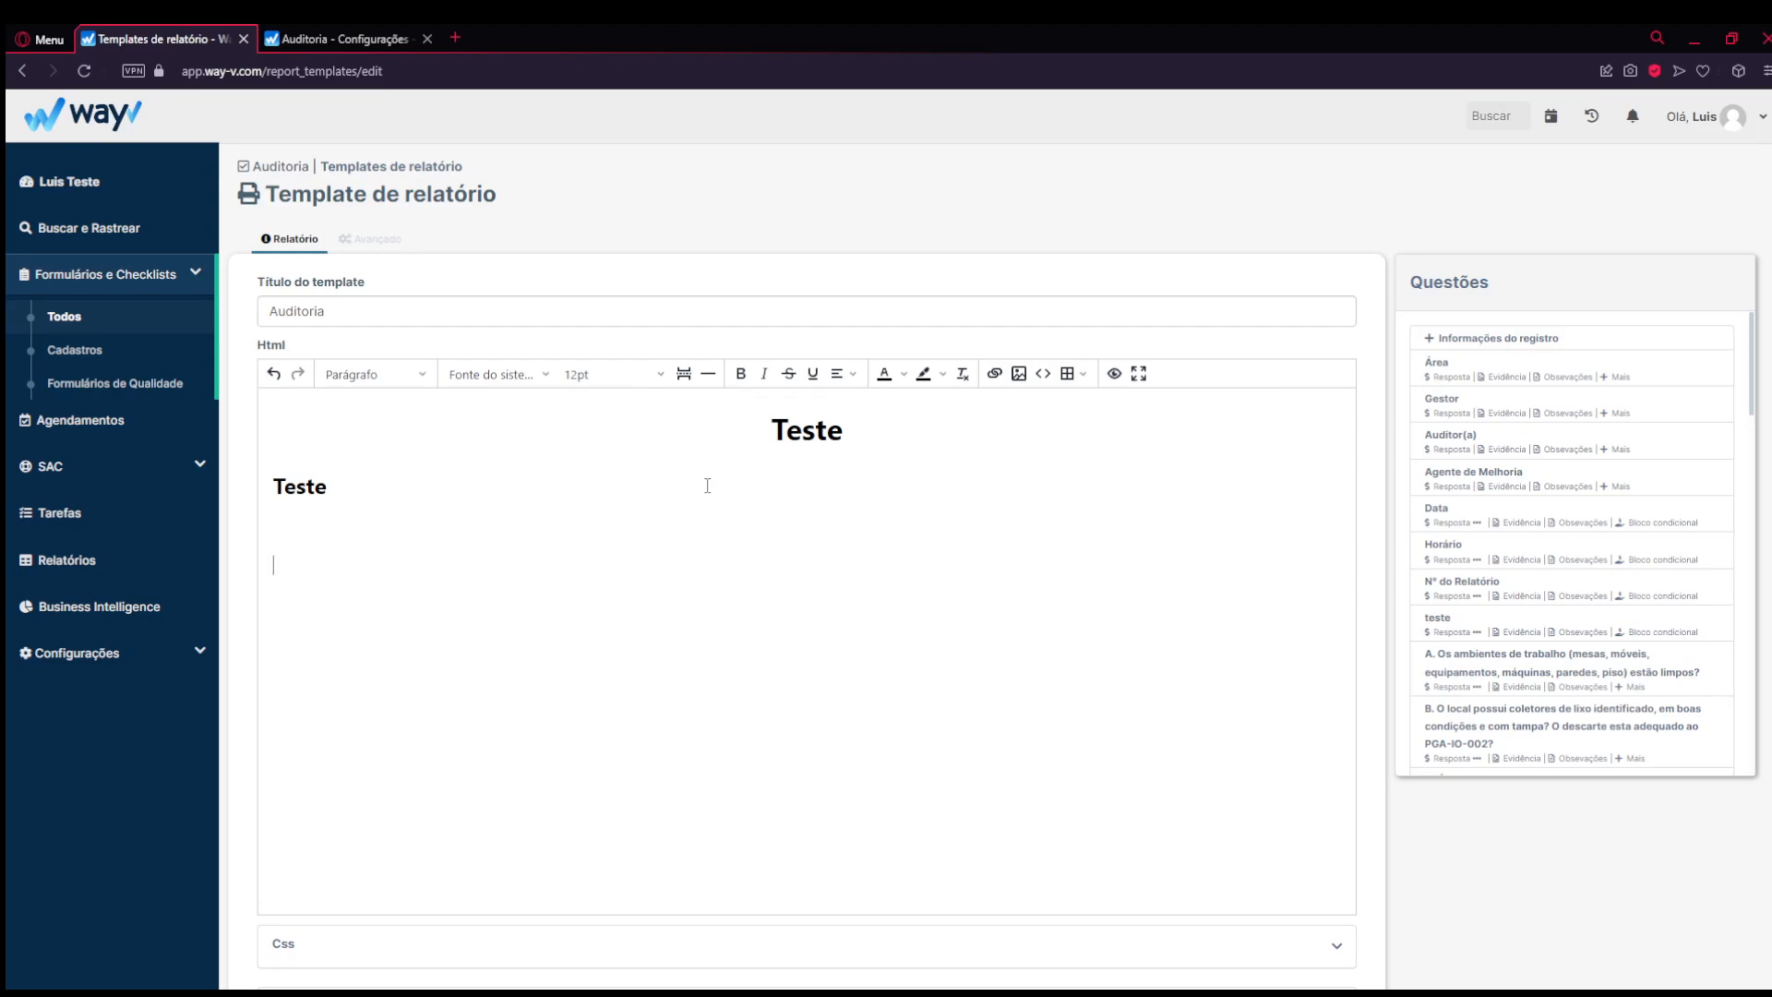
type("Negrito")
double_click(297, 566)
key("ctrl+b")
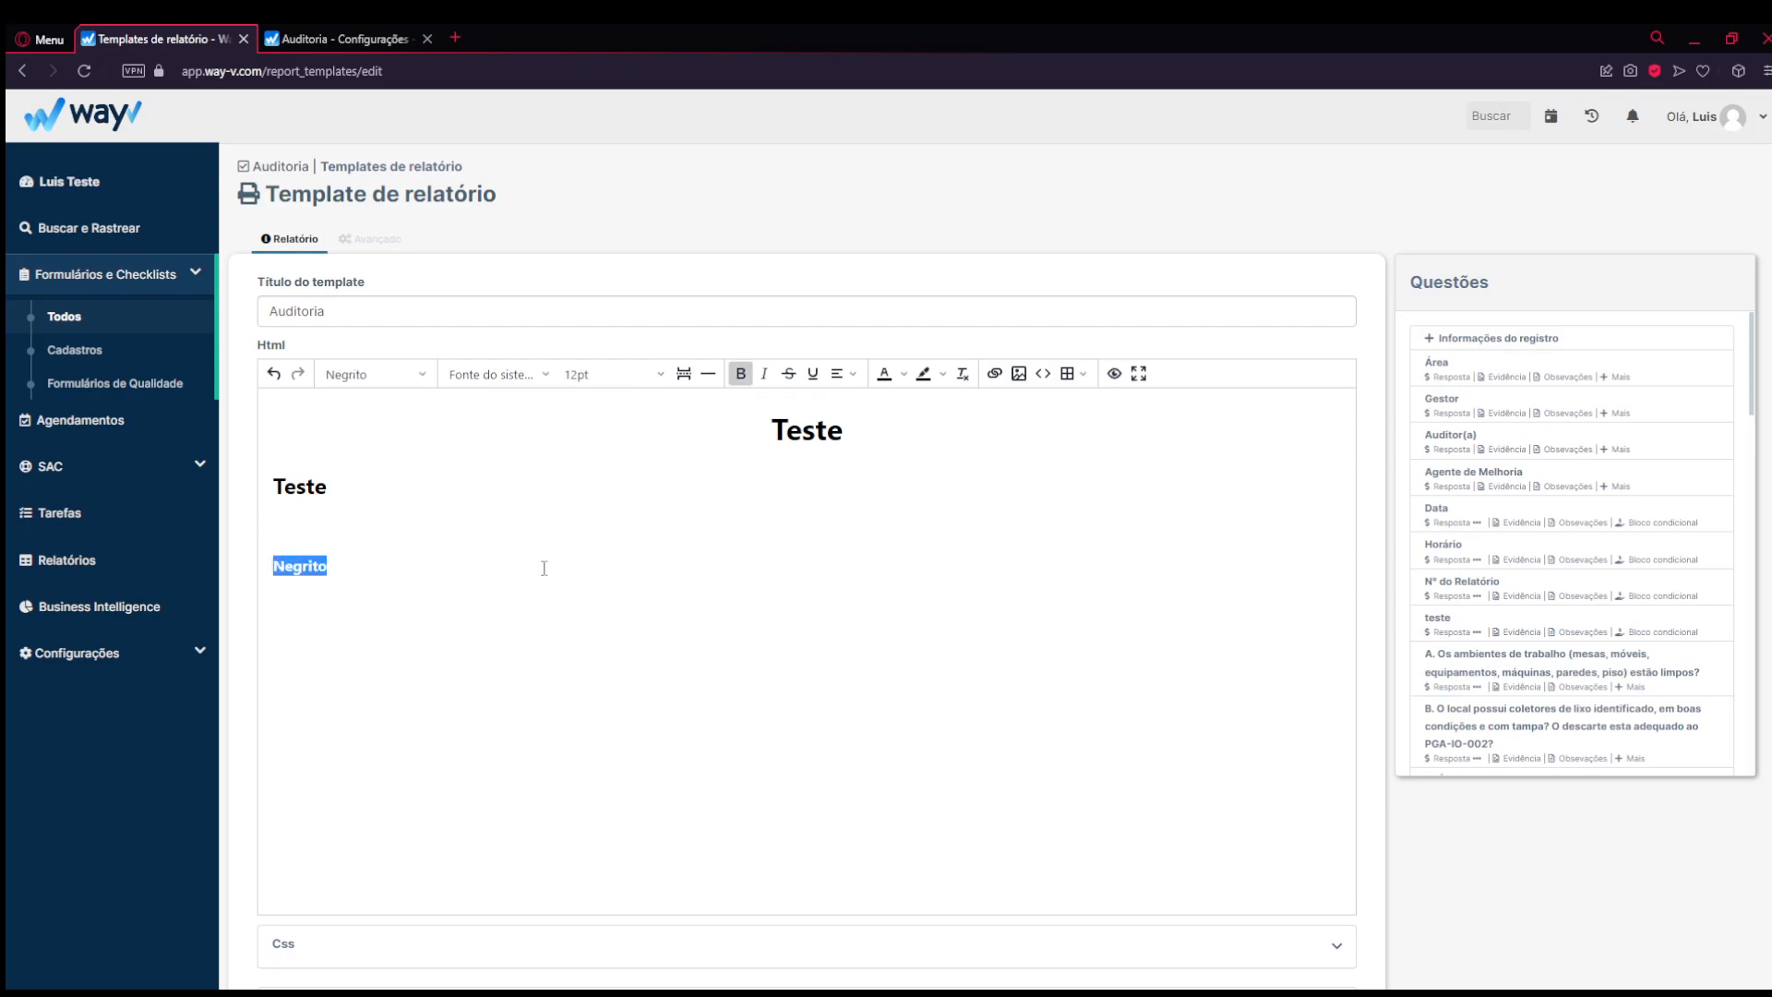
- Remove the bold from "Negrito" and switch italics on and off for it
left_click(401, 565)
key("shift+Home")
key("ctrl+b")
key("ctrl+i")
left_click(367, 551)
key("shift+Home")
key("ctrl+i")
left_click(636, 500)
left_click(840, 432)
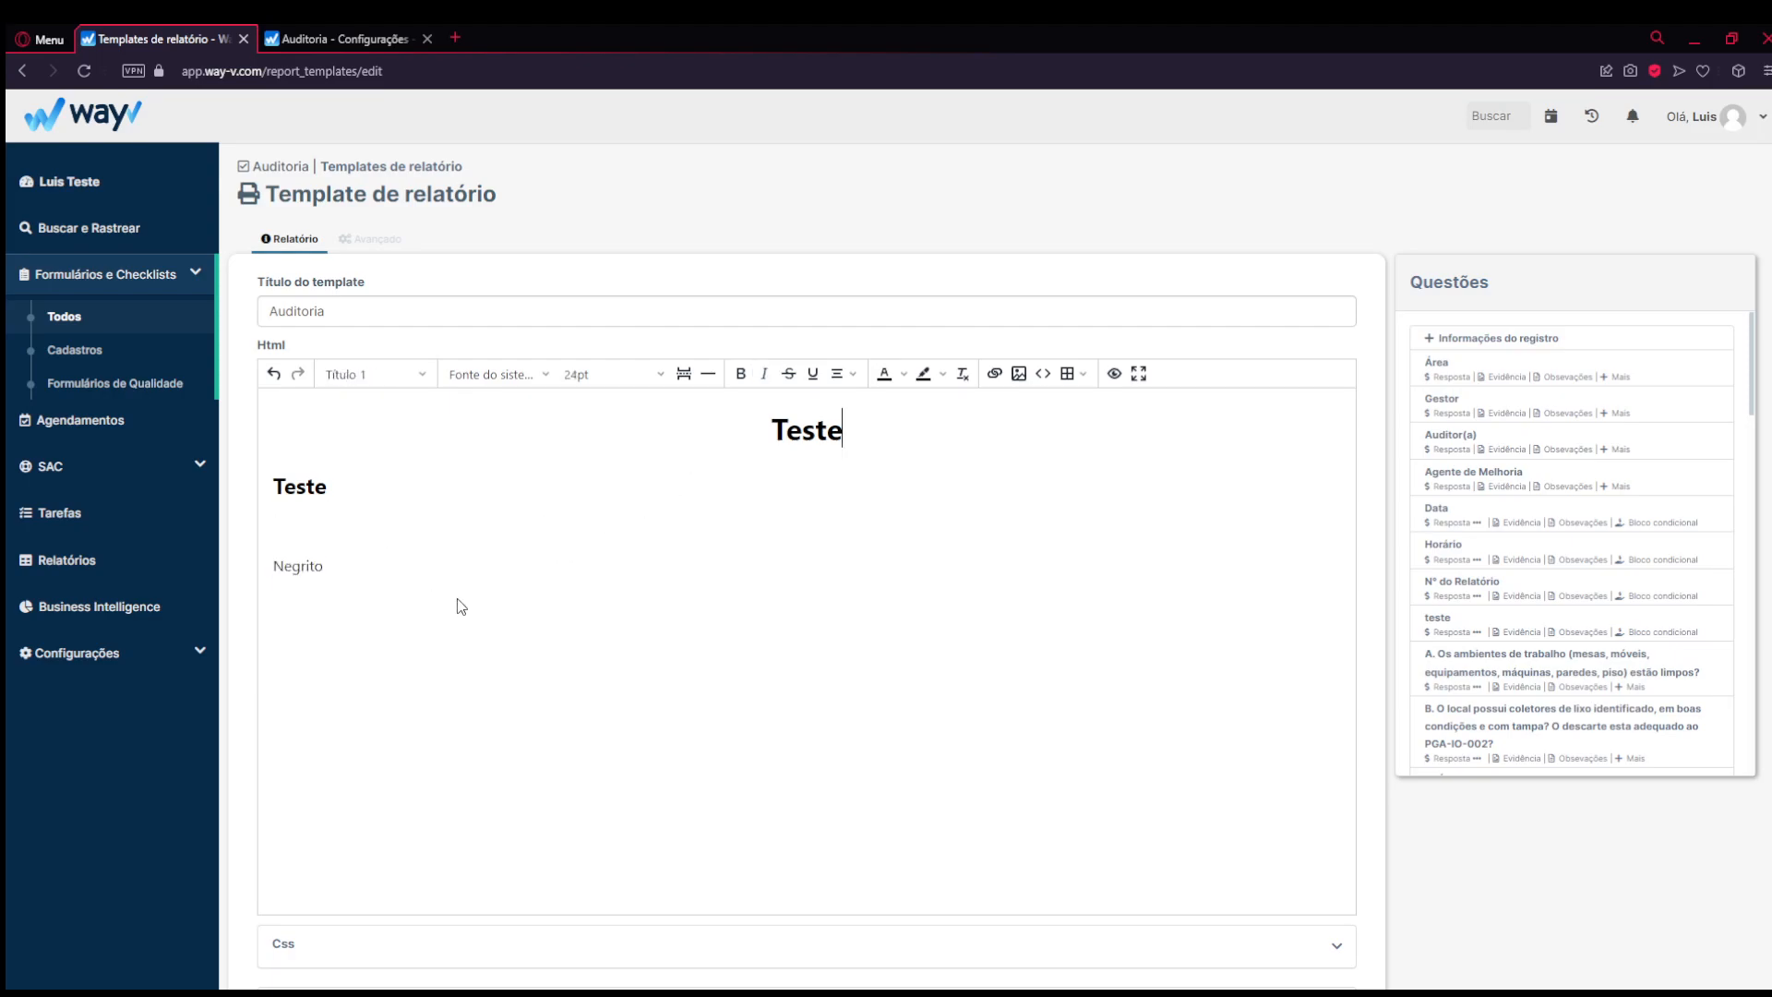
- Try an 18pt font size on "Negrito" and reduce it to 8pt
double_click(295, 565)
left_click(605, 372)
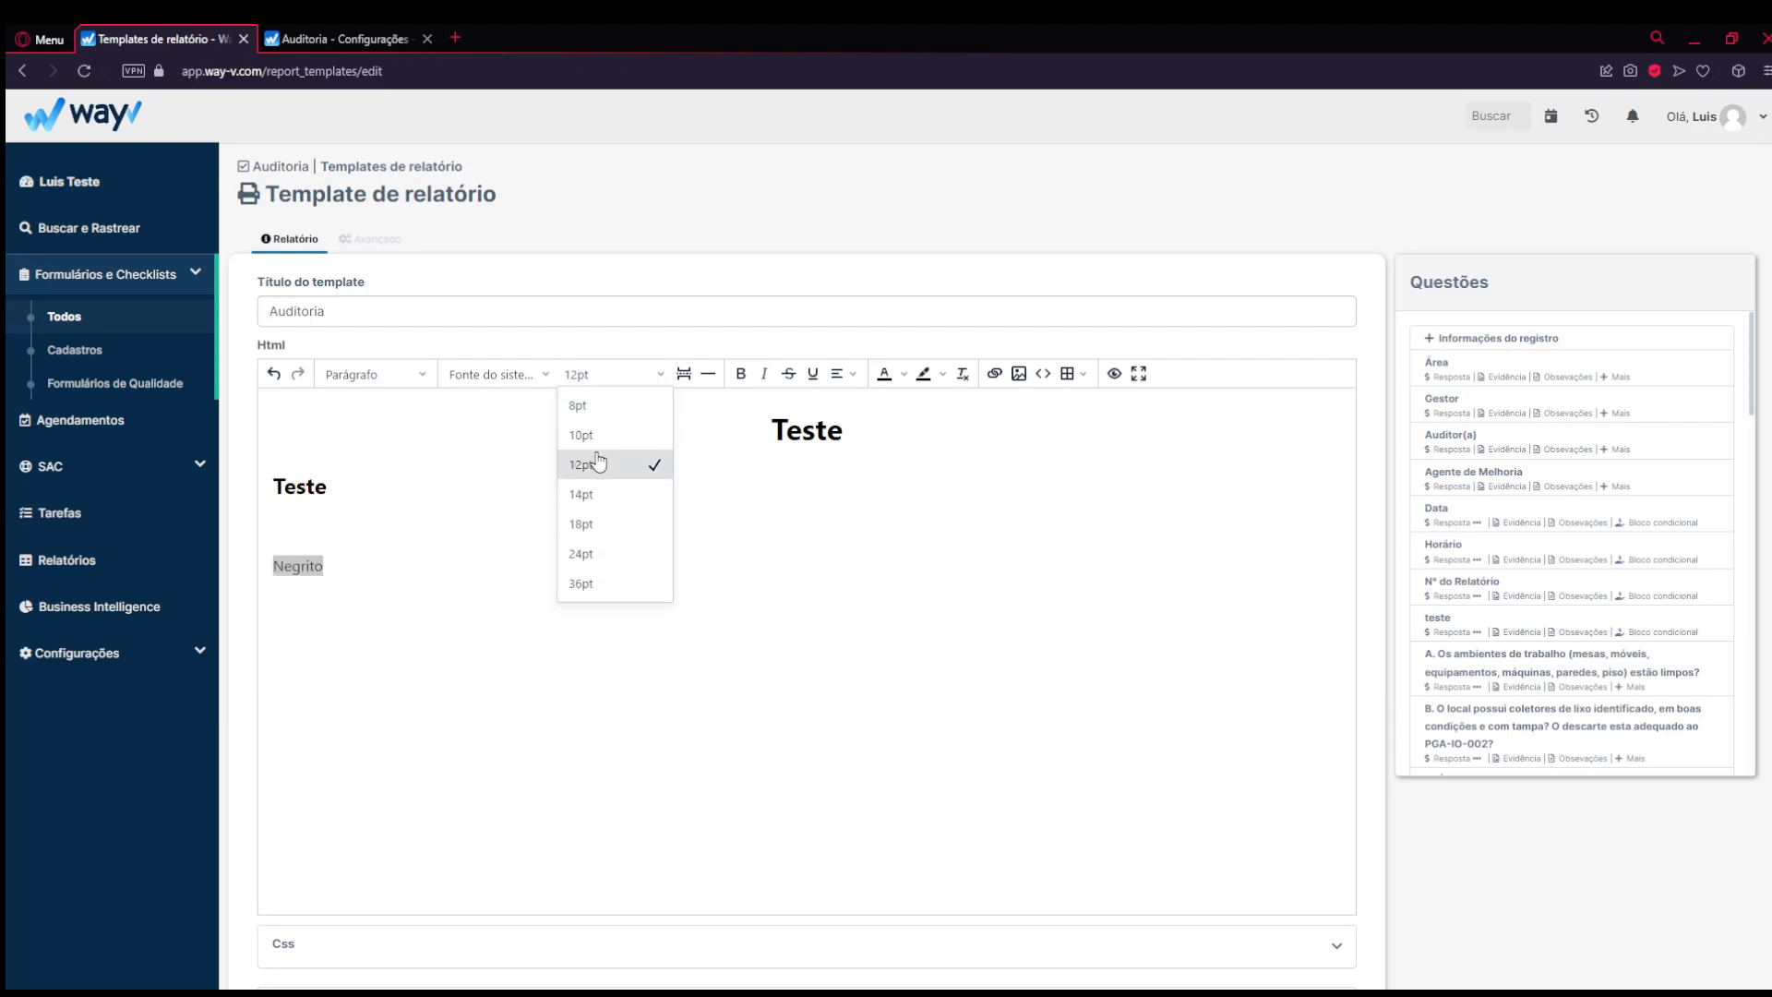
left_click(590, 523)
left_click(605, 373)
left_click(607, 407)
left_click(536, 558)
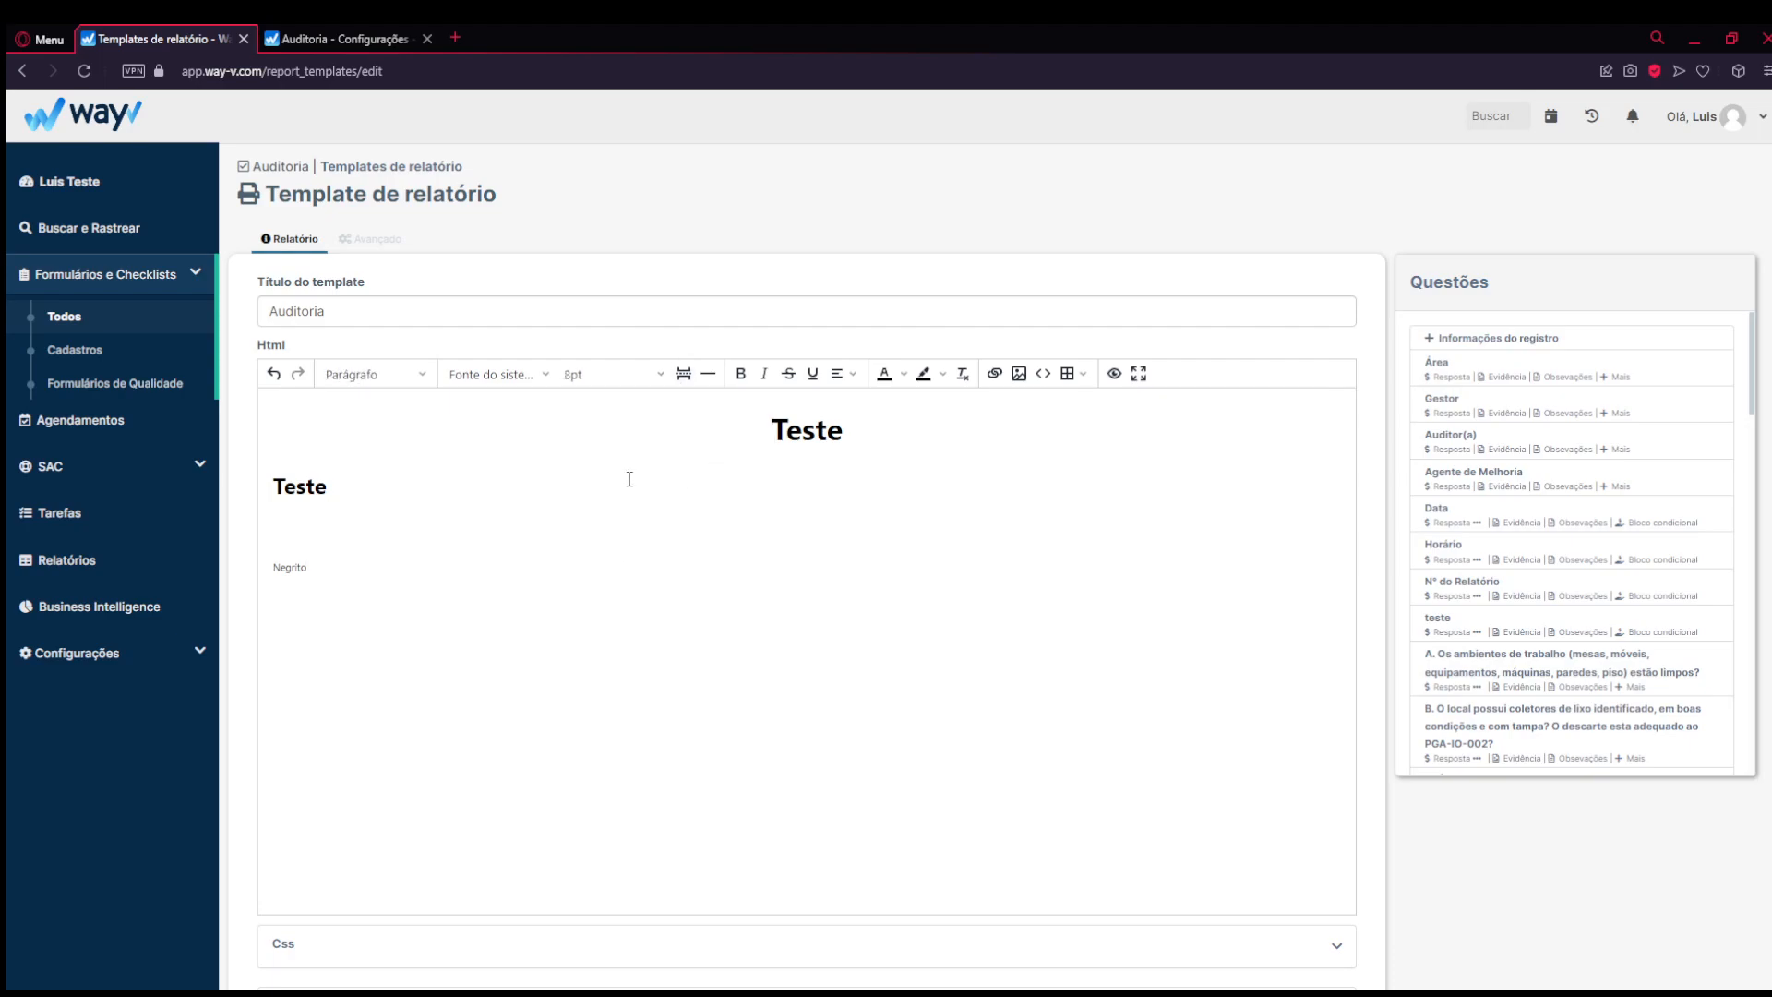
- Insert a page break after "Negrito" and enter "asdsda" below it
left_click(684, 373)
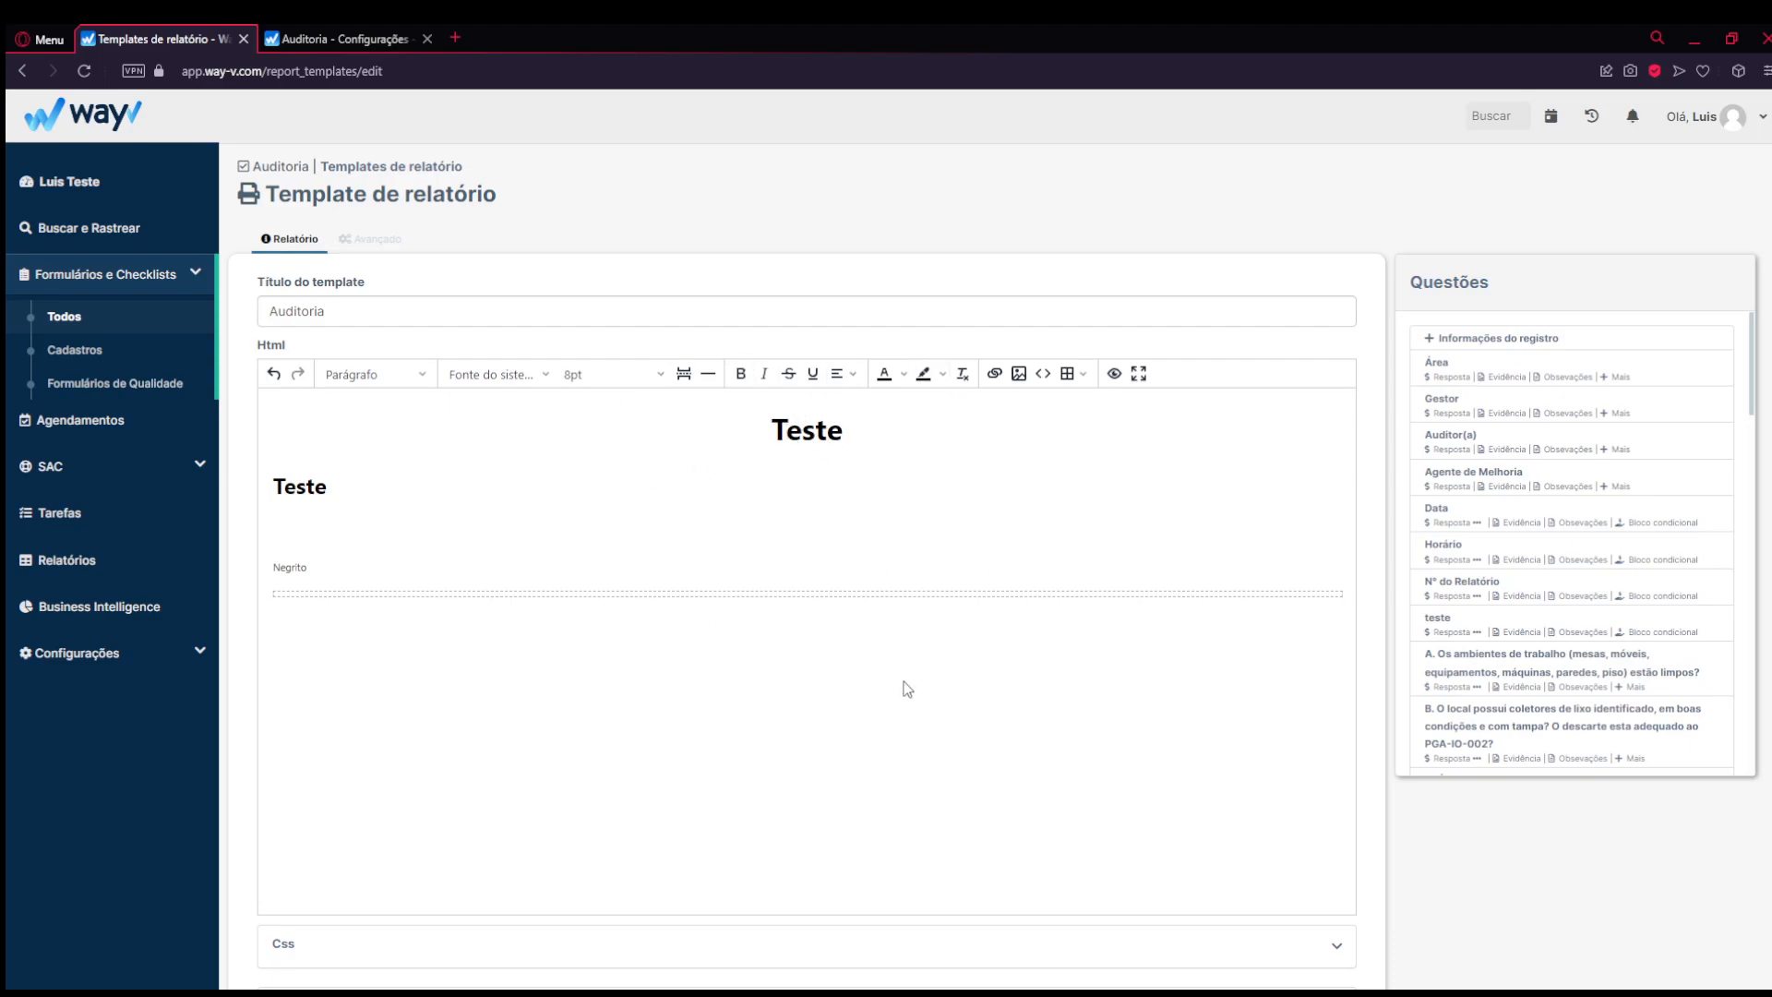
type("asdsda")
left_click_drag(354, 562, 295, 413)
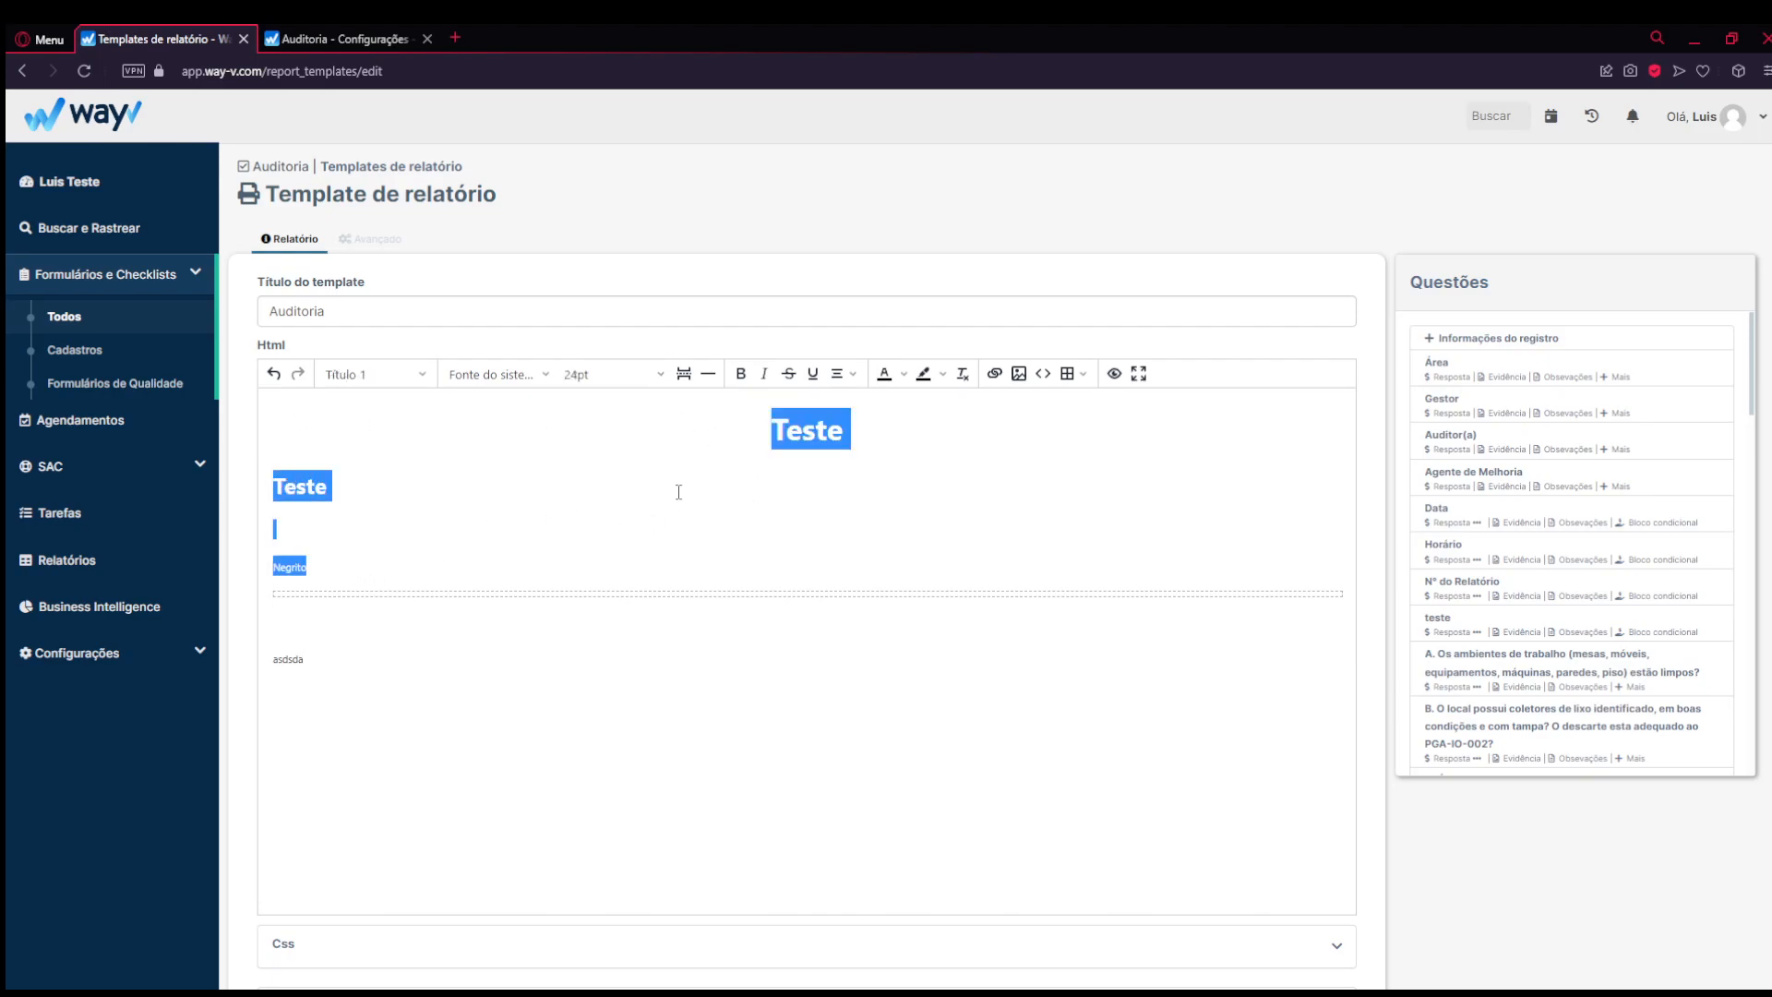
left_click_drag(268, 633, 434, 790)
left_click(446, 494)
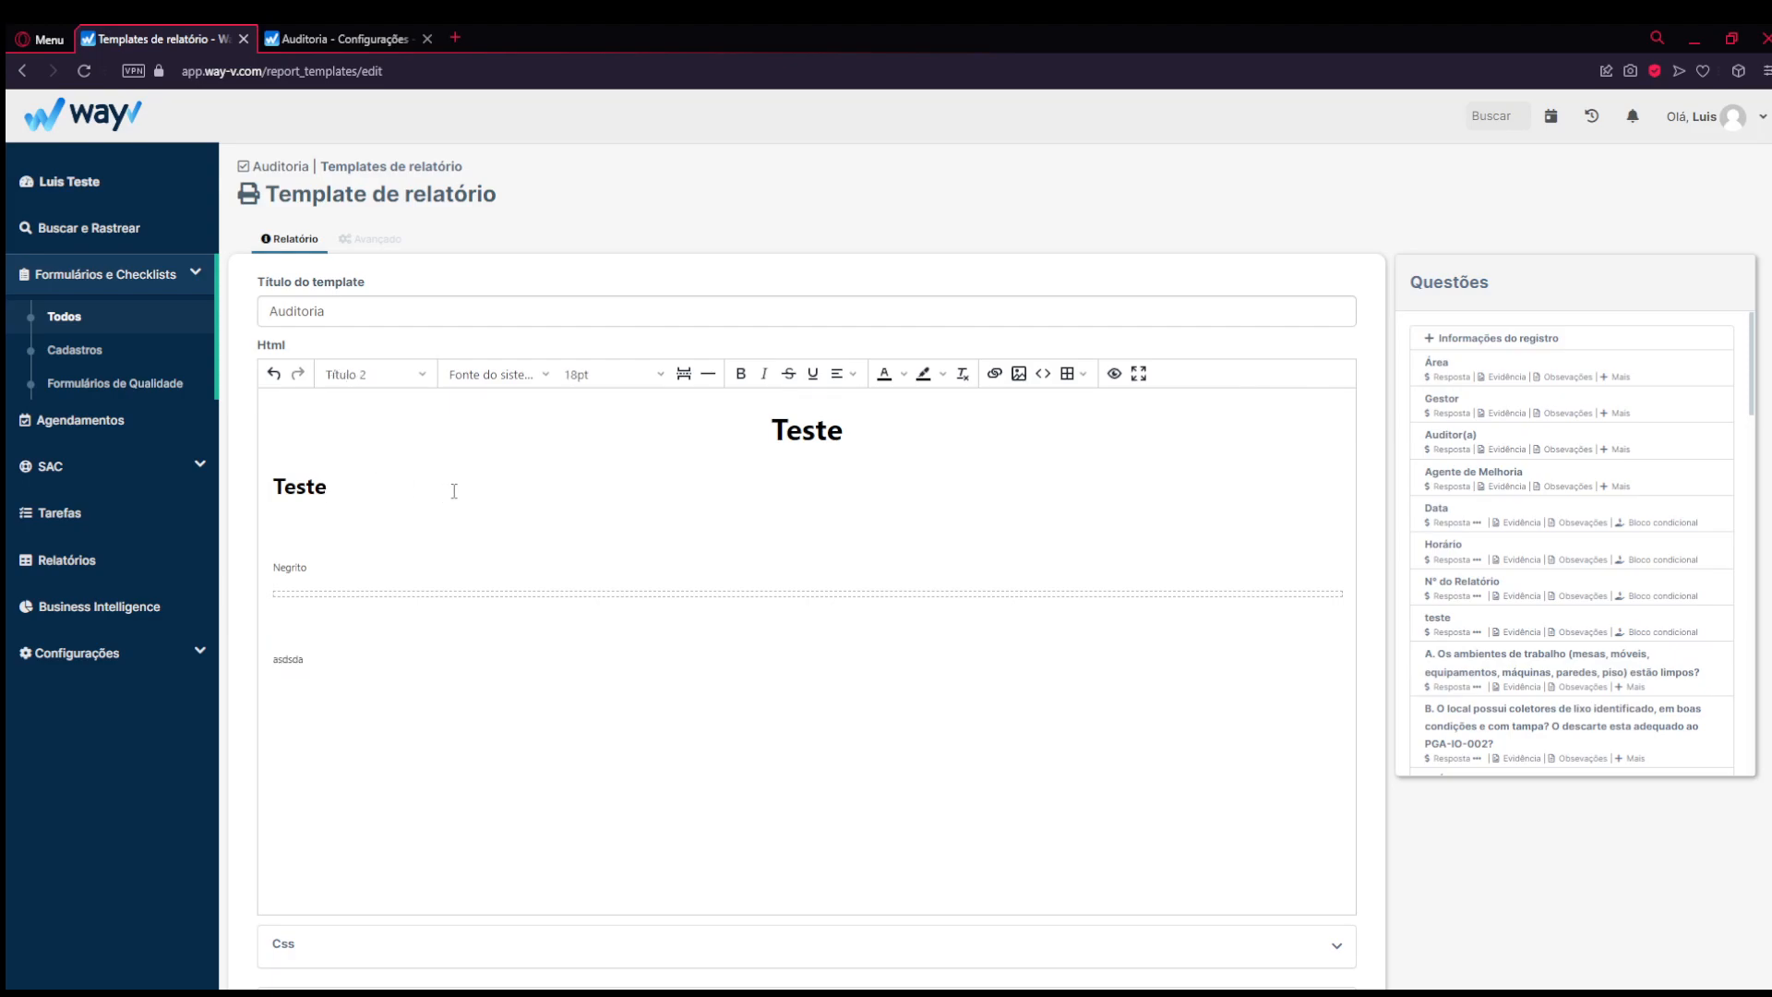
left_click_drag(348, 566, 587, 454)
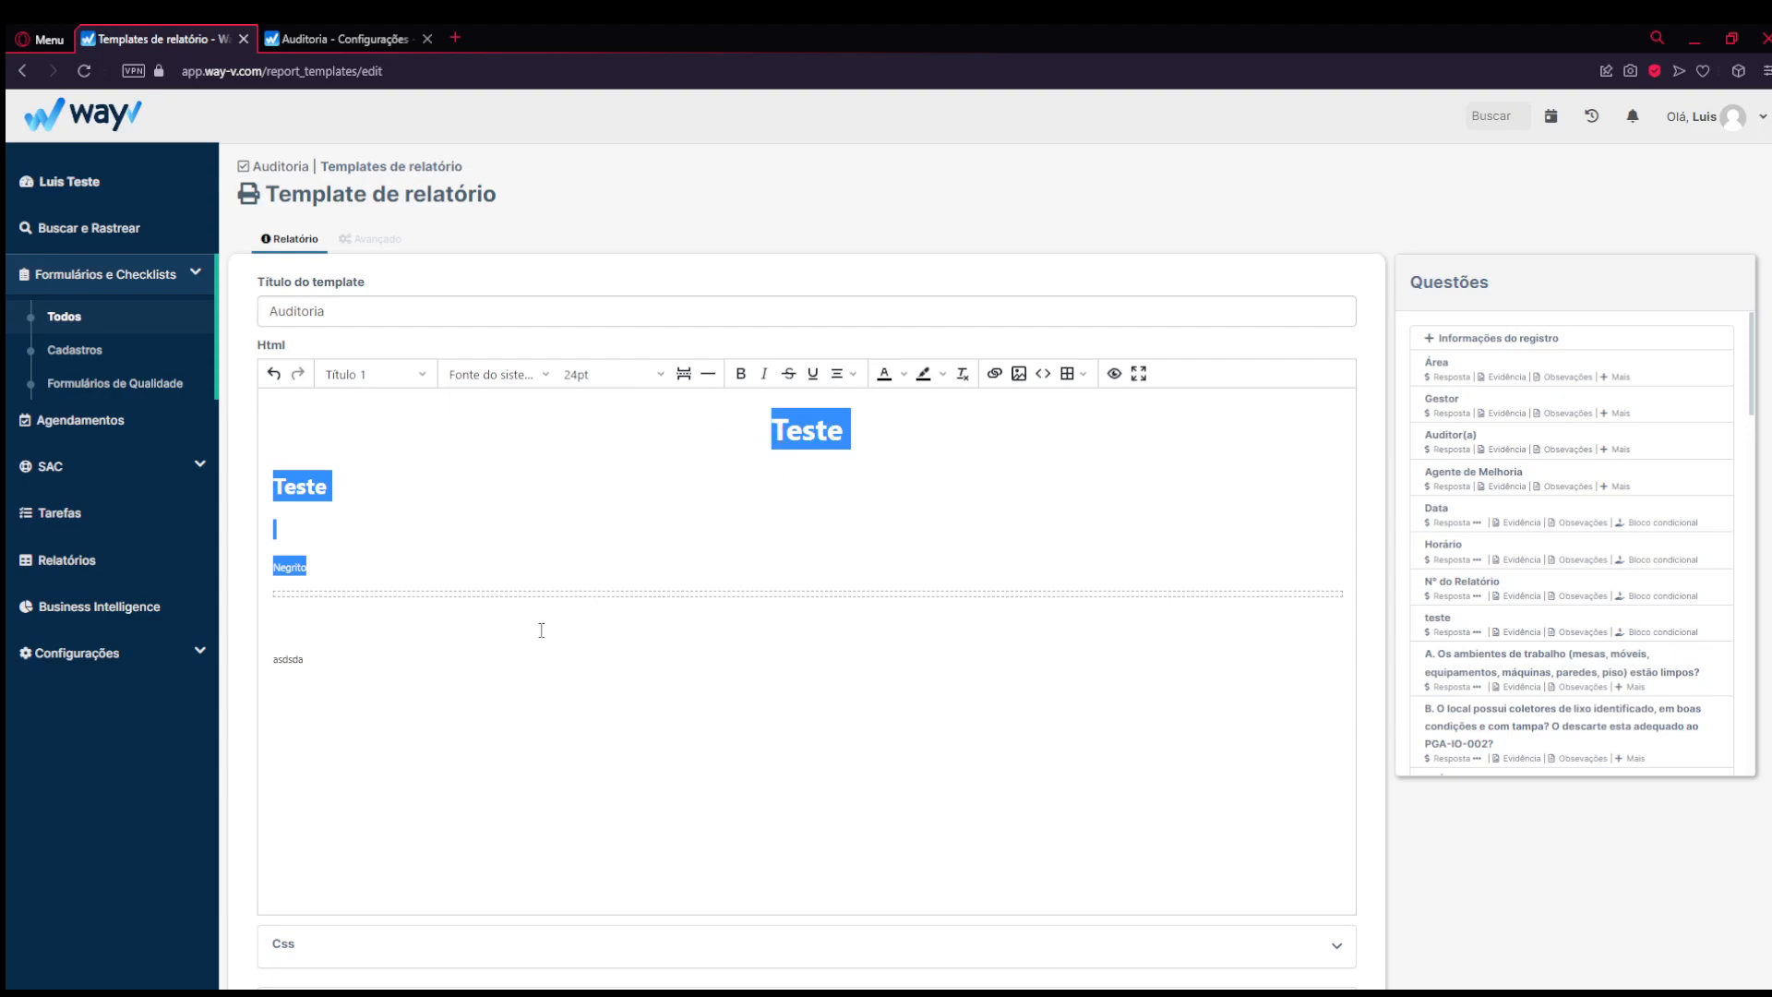
left_click(457, 594)
- Insert one horizontal line below the page break and two more below "asdsda"
left_click(458, 625)
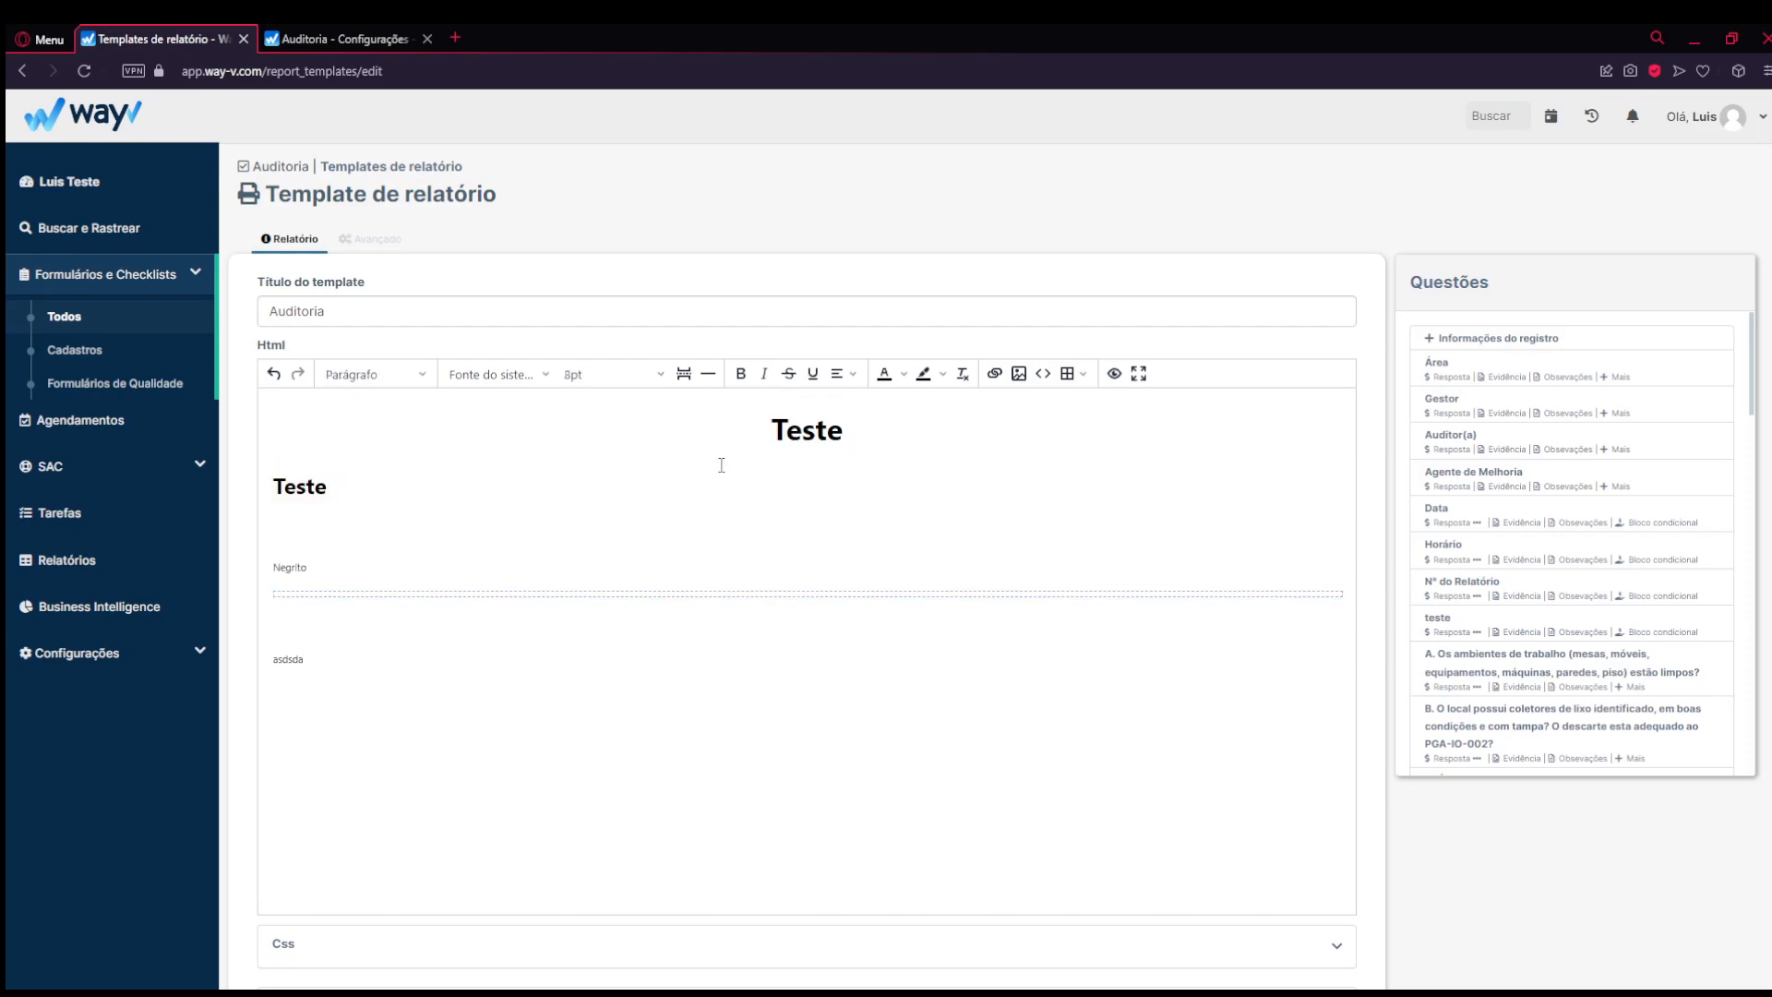
left_click(708, 373)
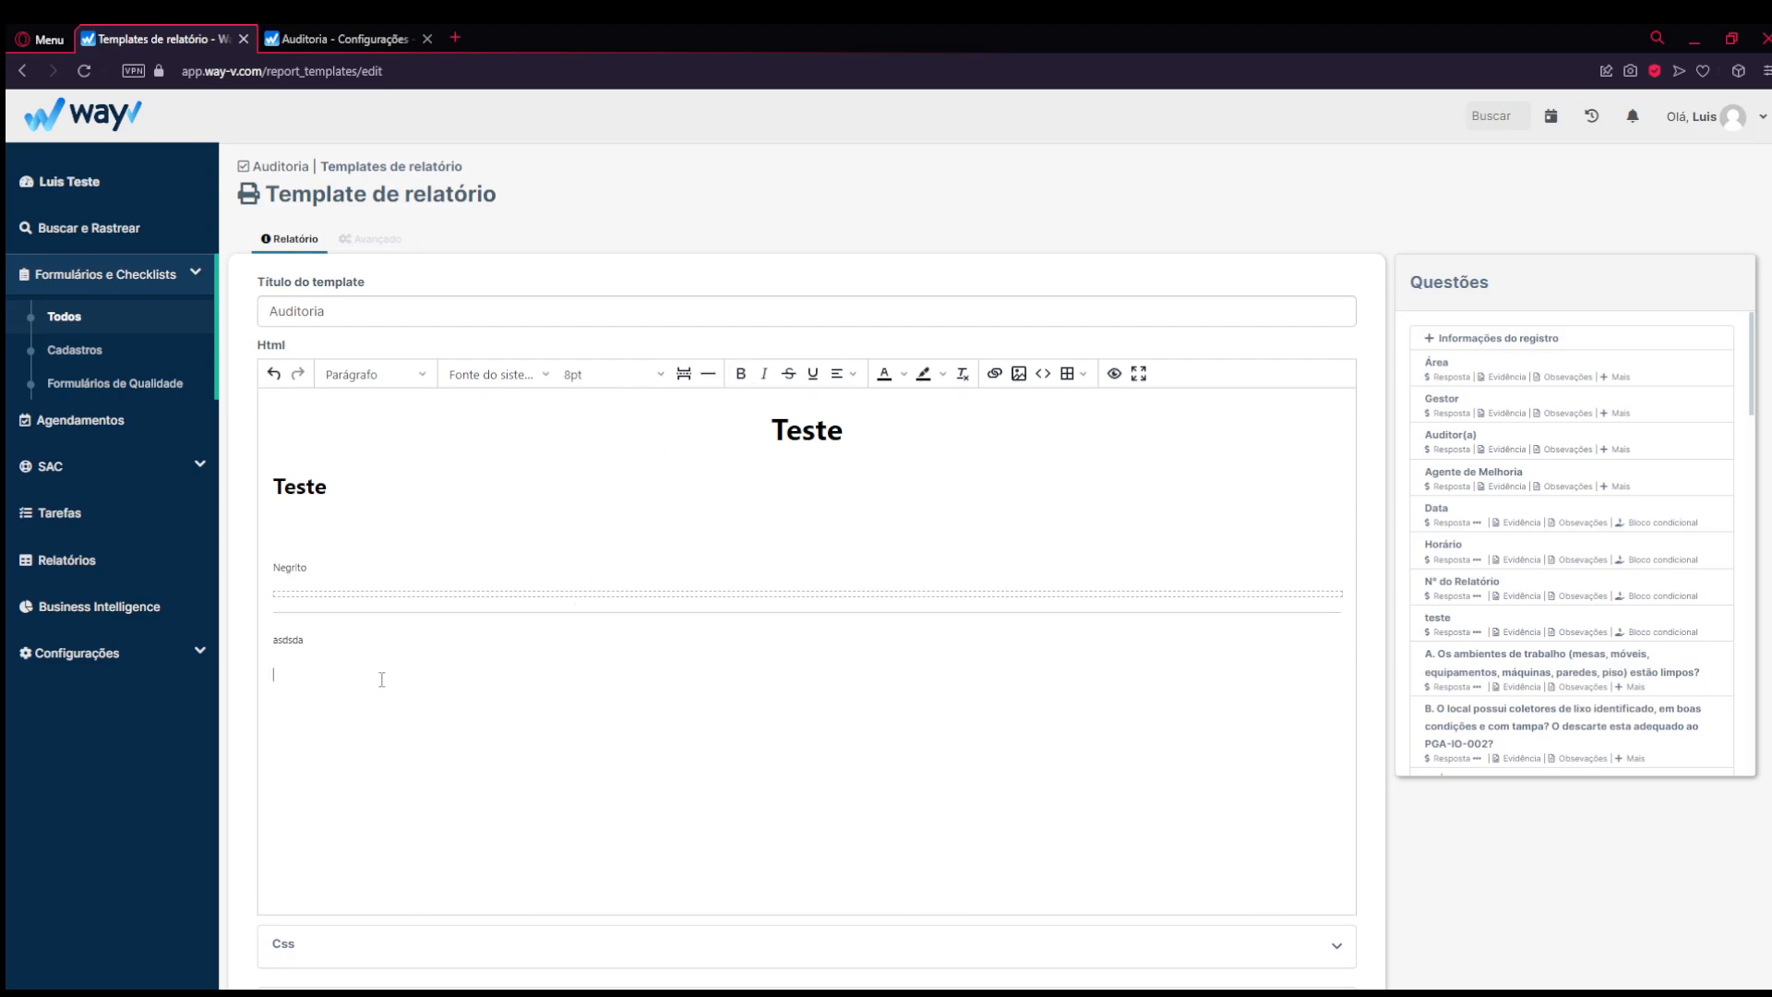
left_click(707, 374)
left_click(708, 373)
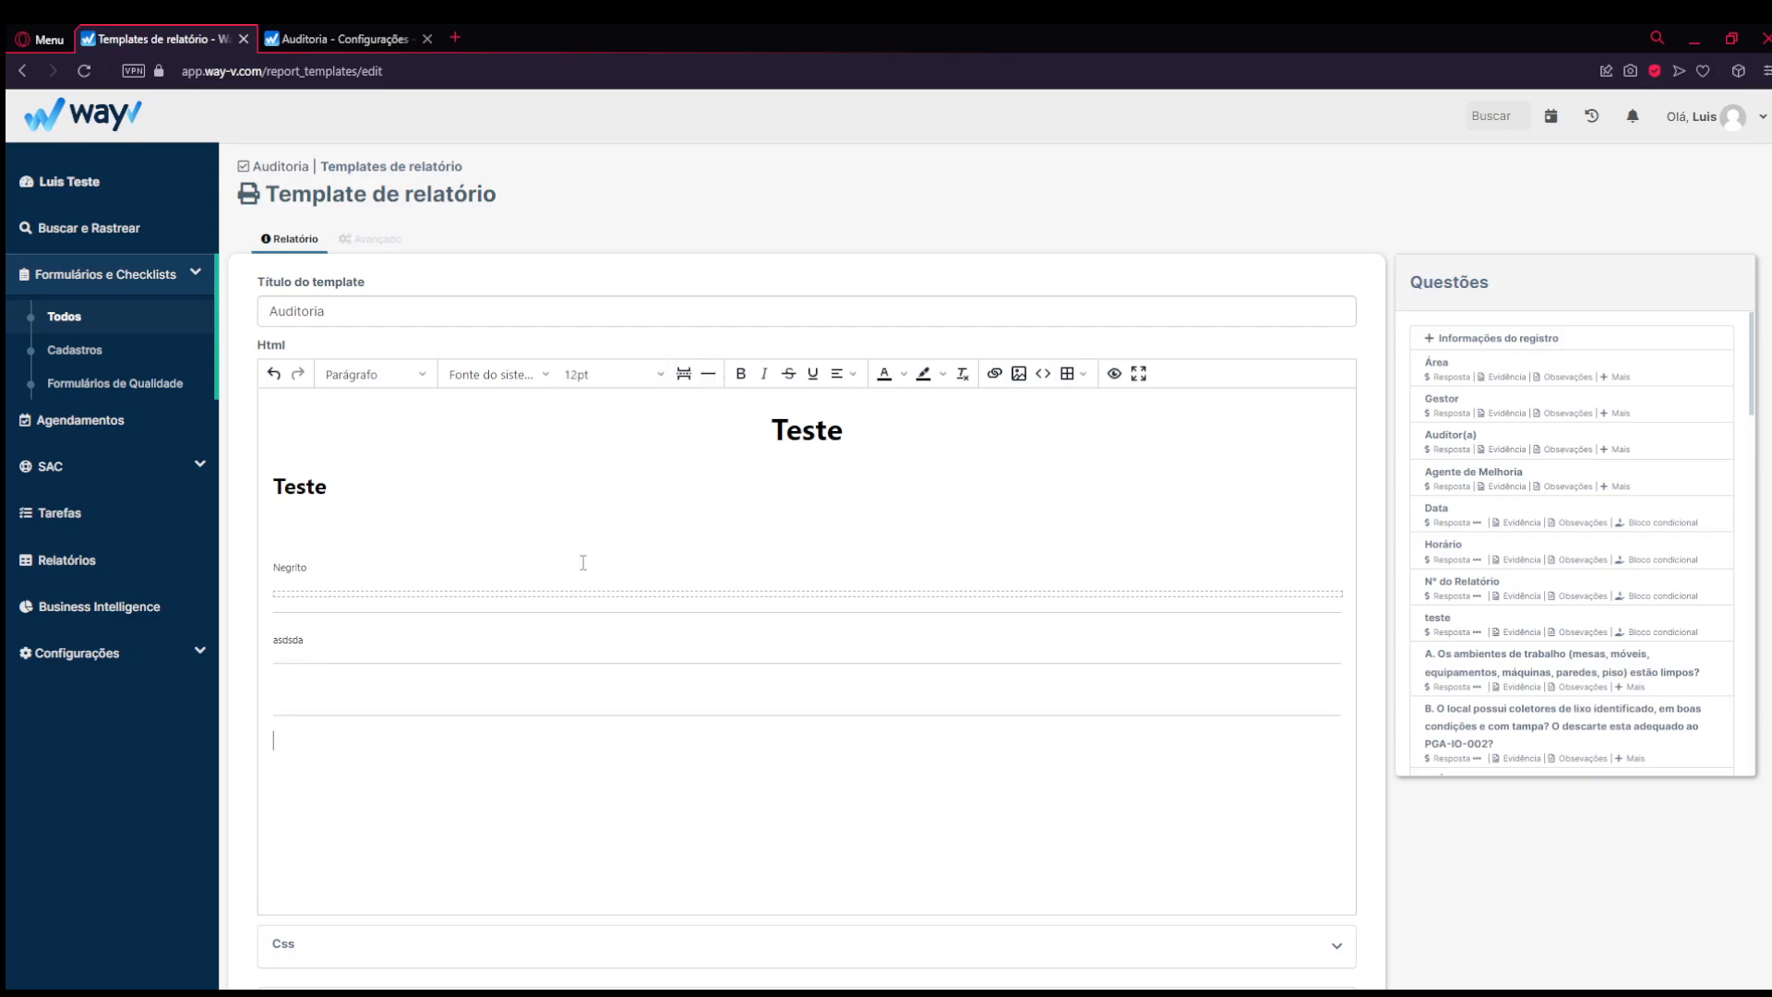
- Undo the insertion of the horizontal lines
key("ctrl+z")
key("ctrl+z")
key("ctrl+z")
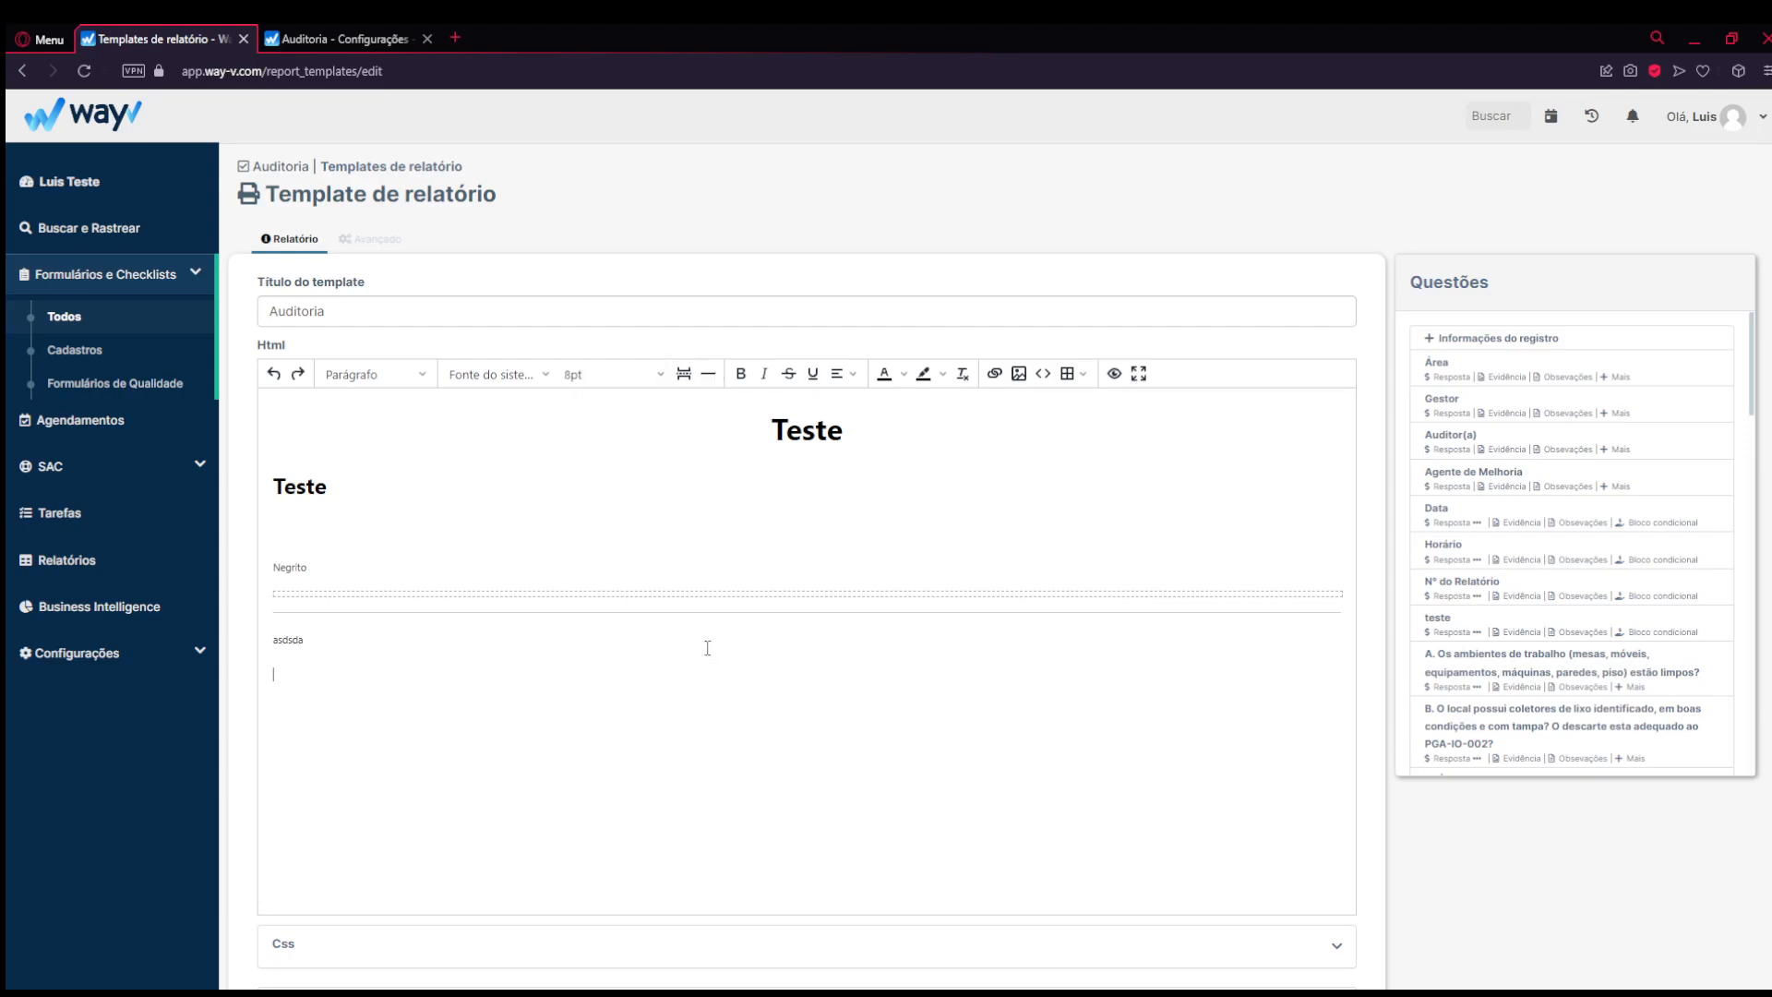
- Set the word "Negrito" to 18pt and color its text yellow
double_click(289, 566)
left_click(606, 377)
left_click(596, 522)
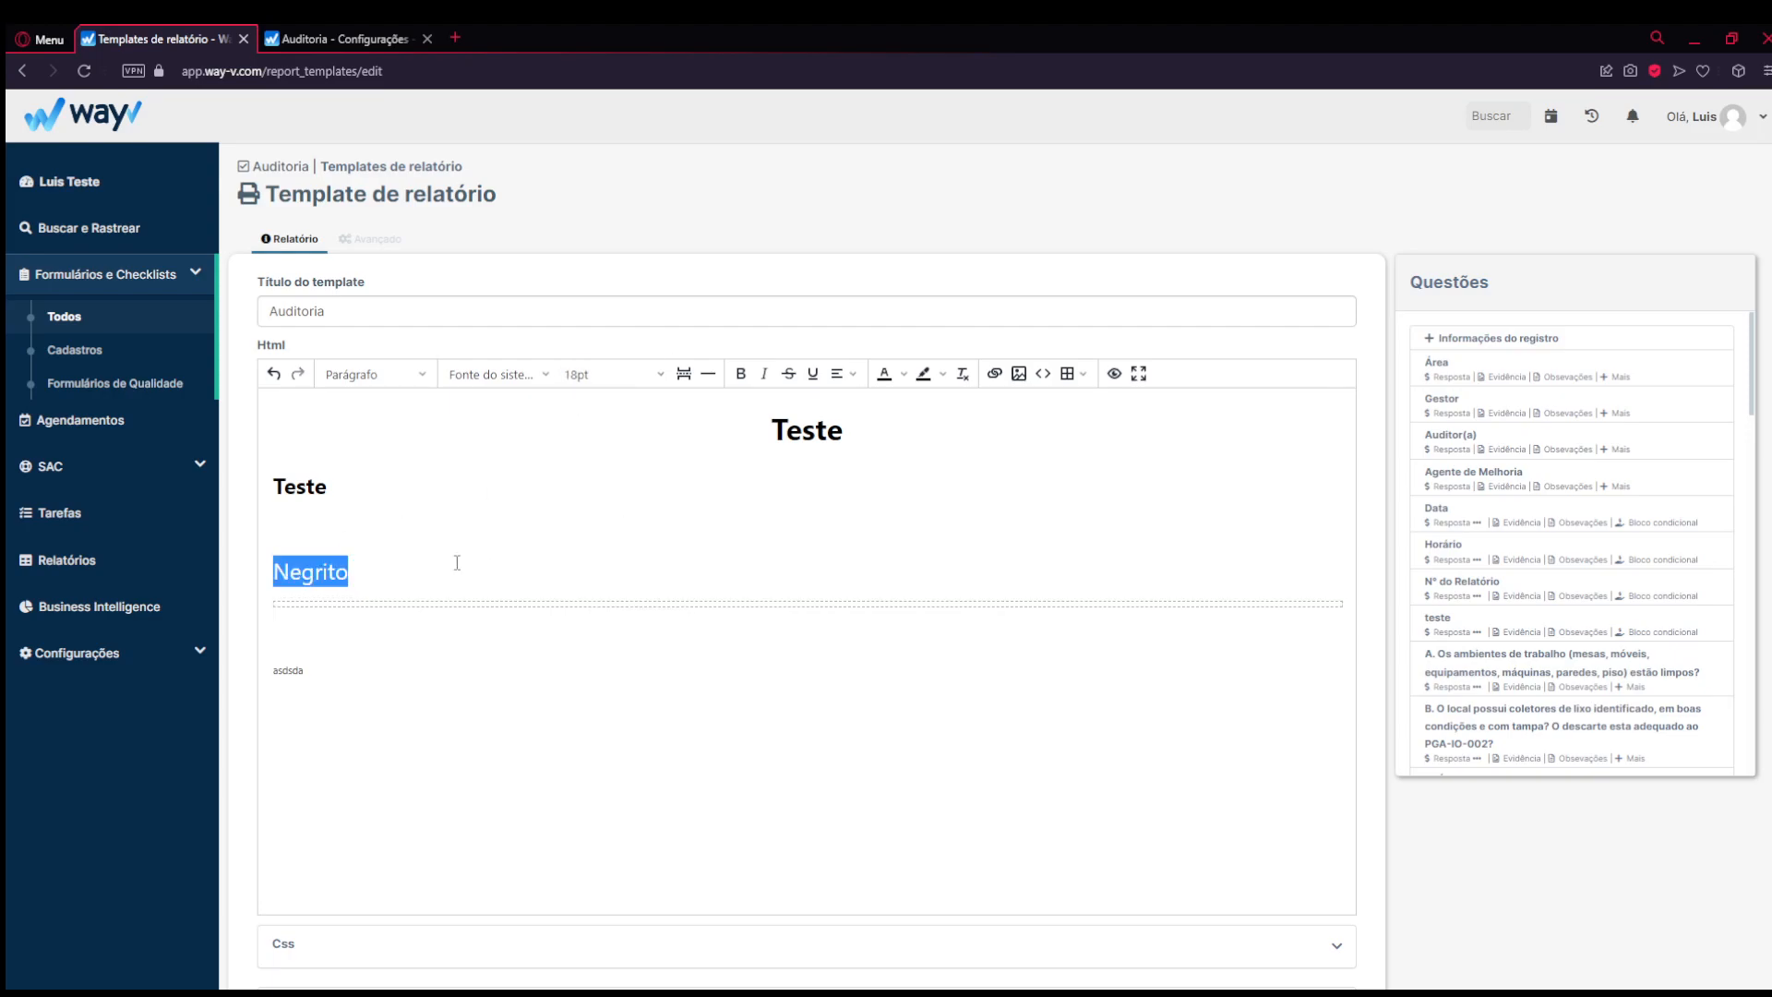
left_click(904, 377)
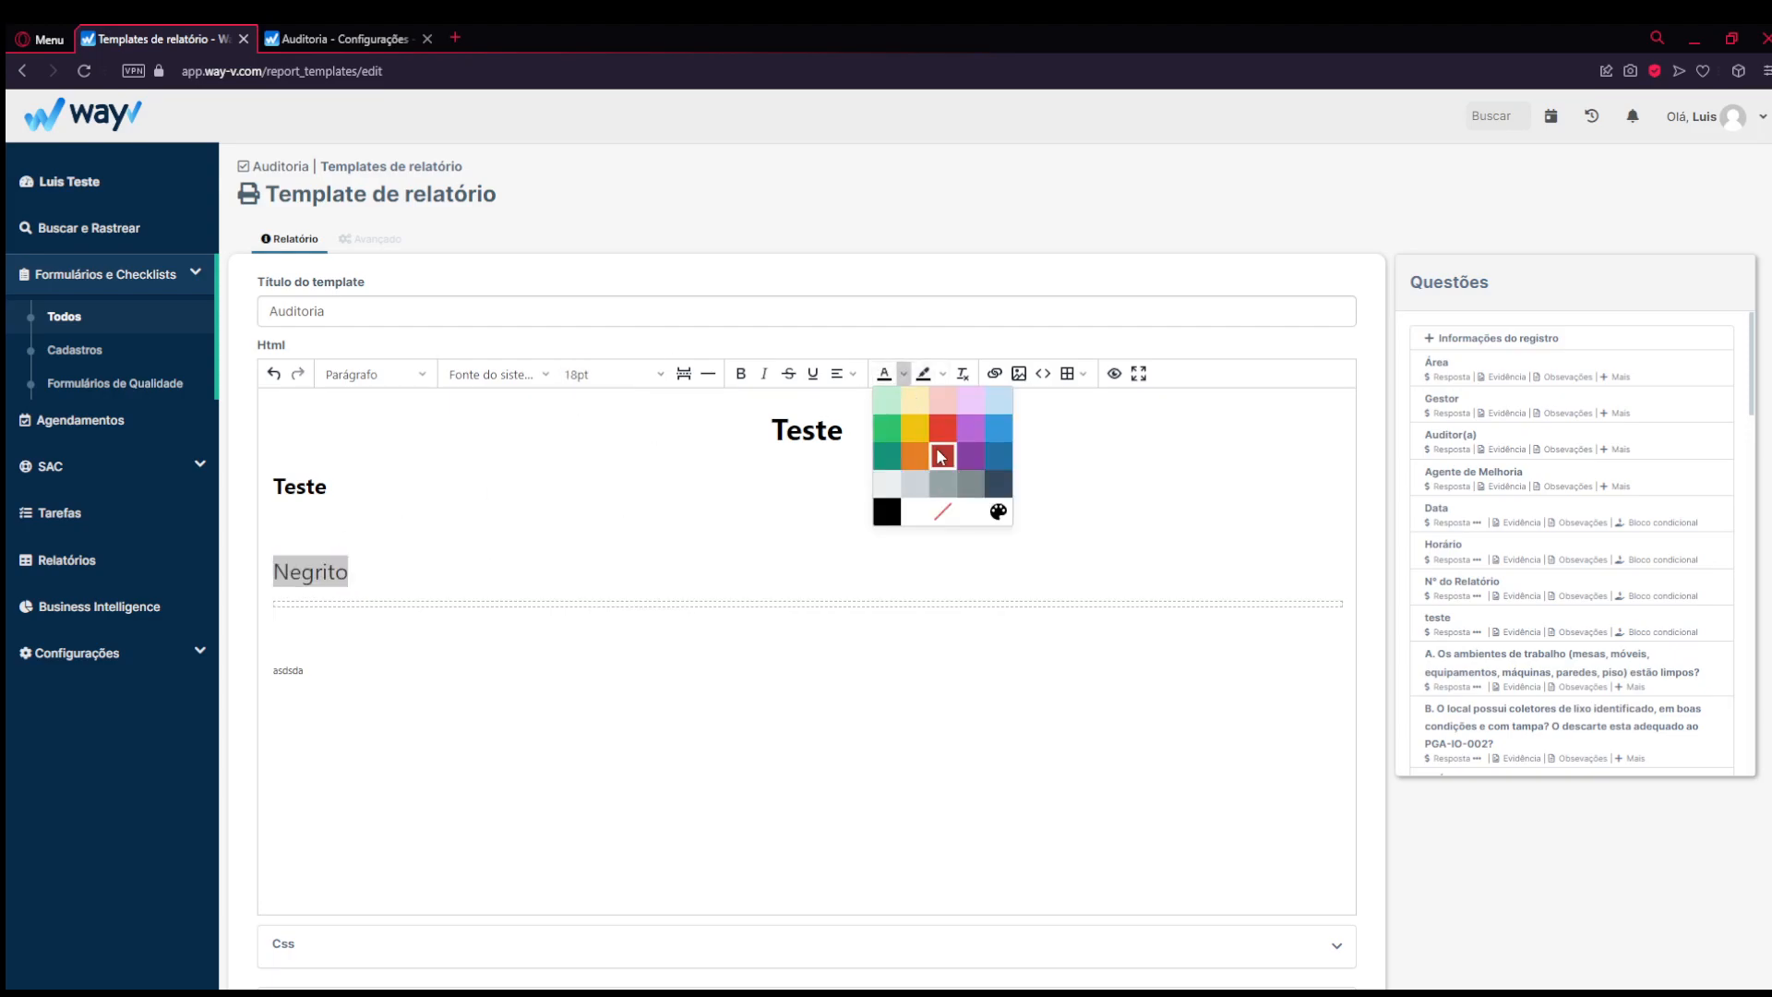
left_click(914, 439)
left_click(422, 579)
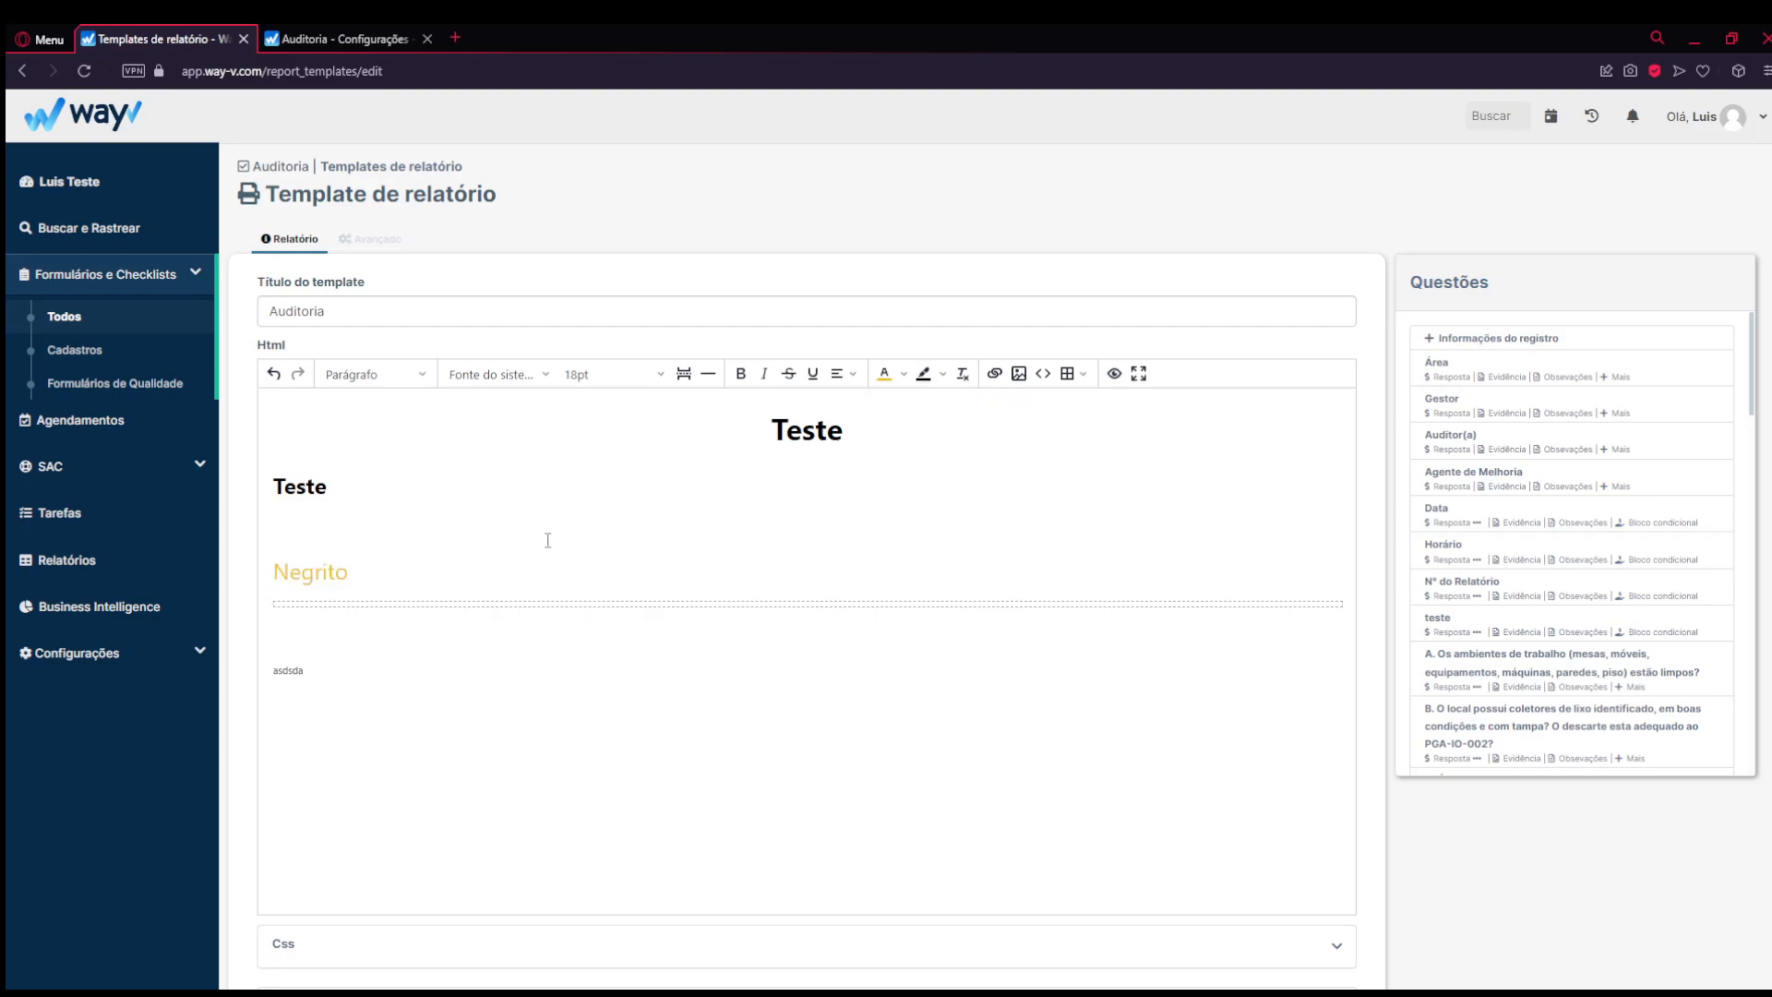
- Apply a red background highlight to the word "Negrito"
left_click(942, 376)
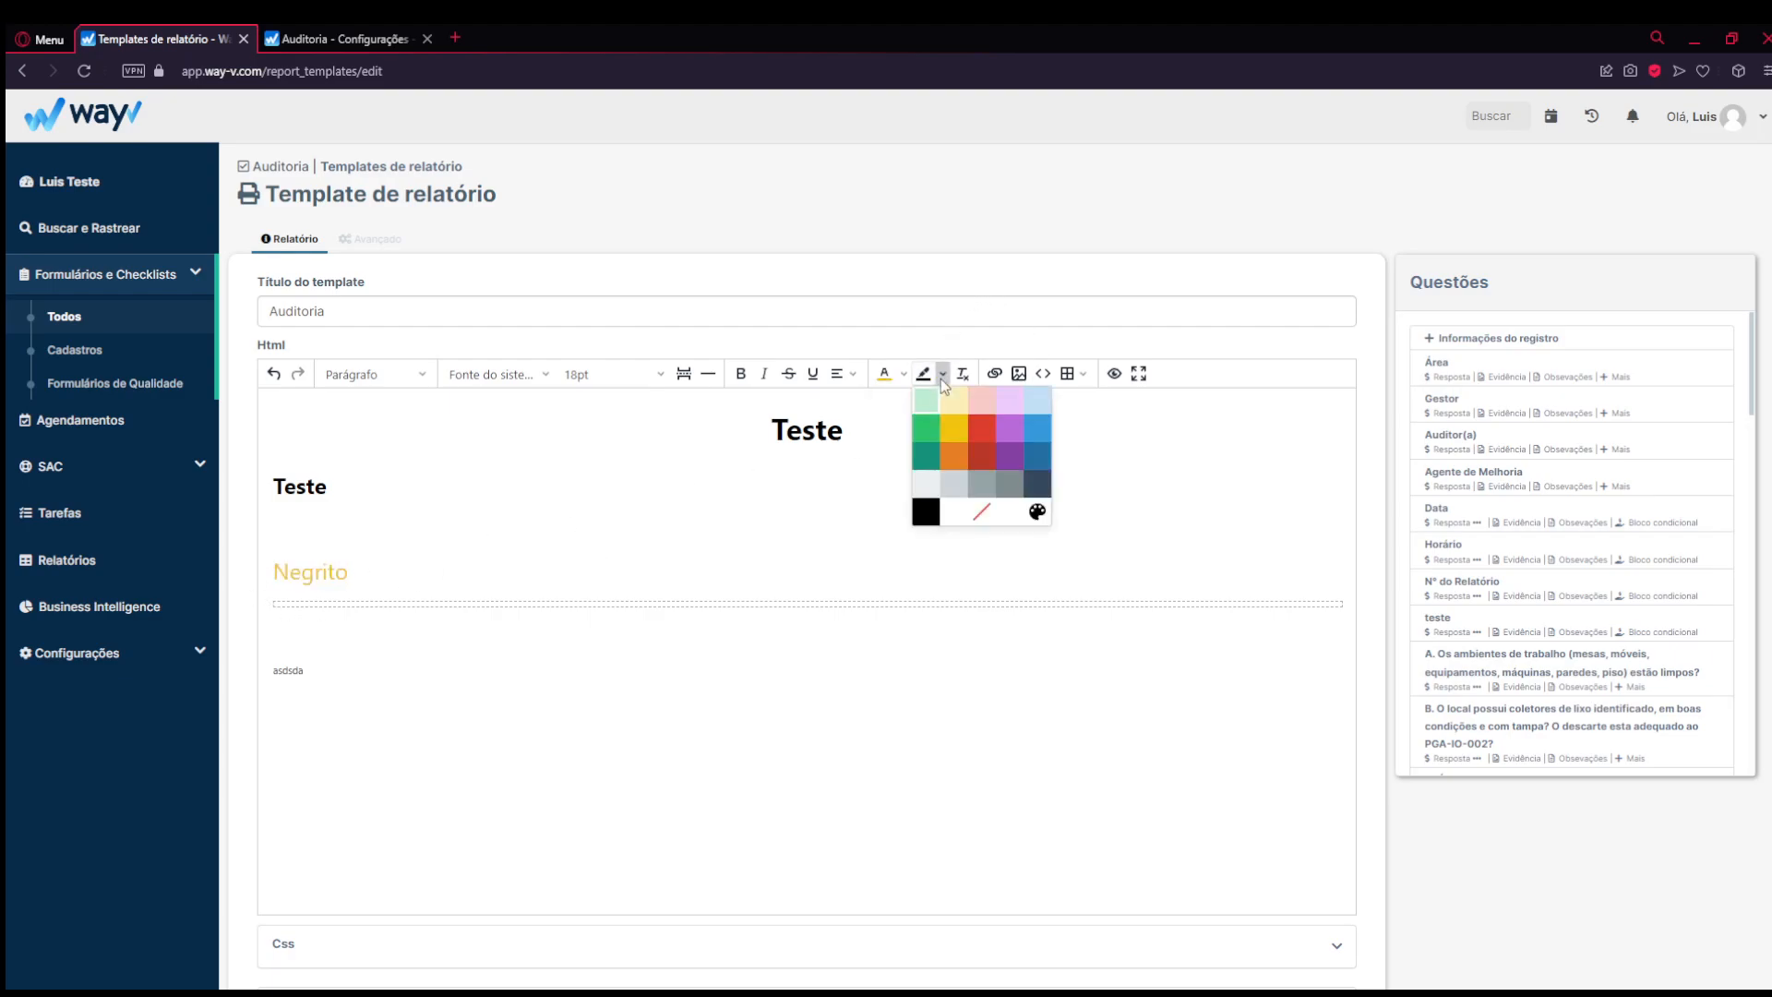
left_click(986, 437)
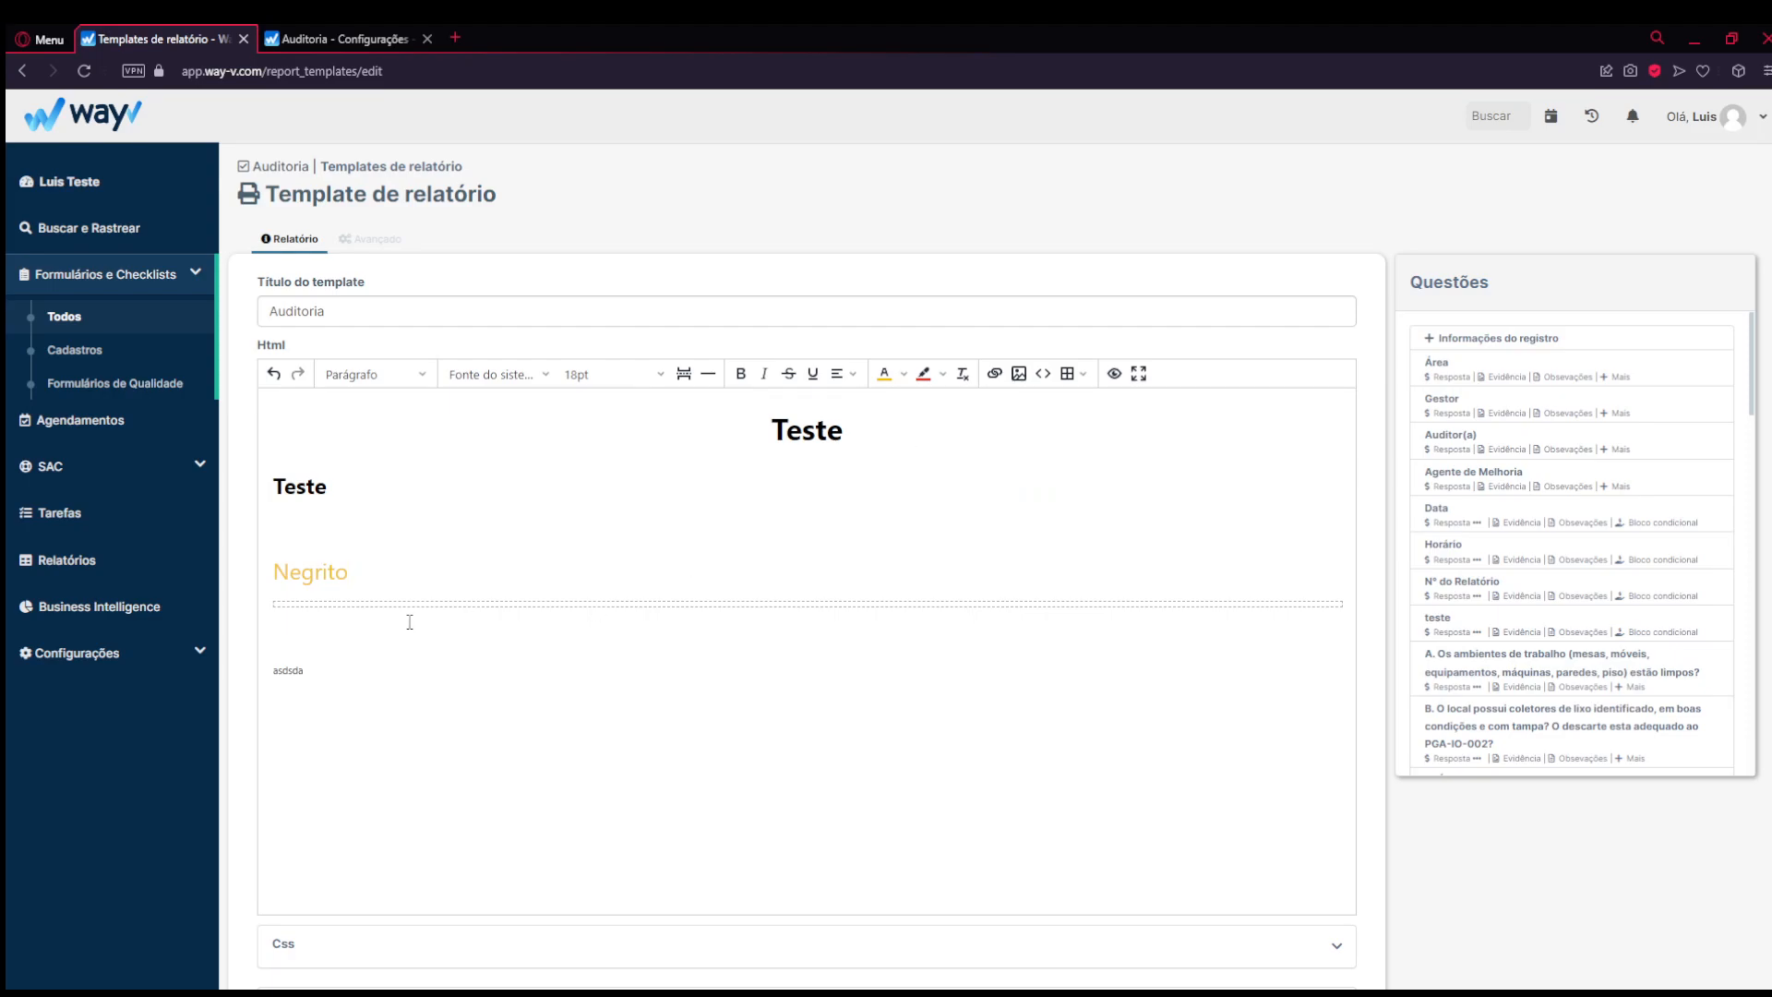
double_click(327, 579)
left_click(402, 568)
double_click(304, 572)
left_click(922, 374)
left_click(511, 578)
left_click(376, 522)
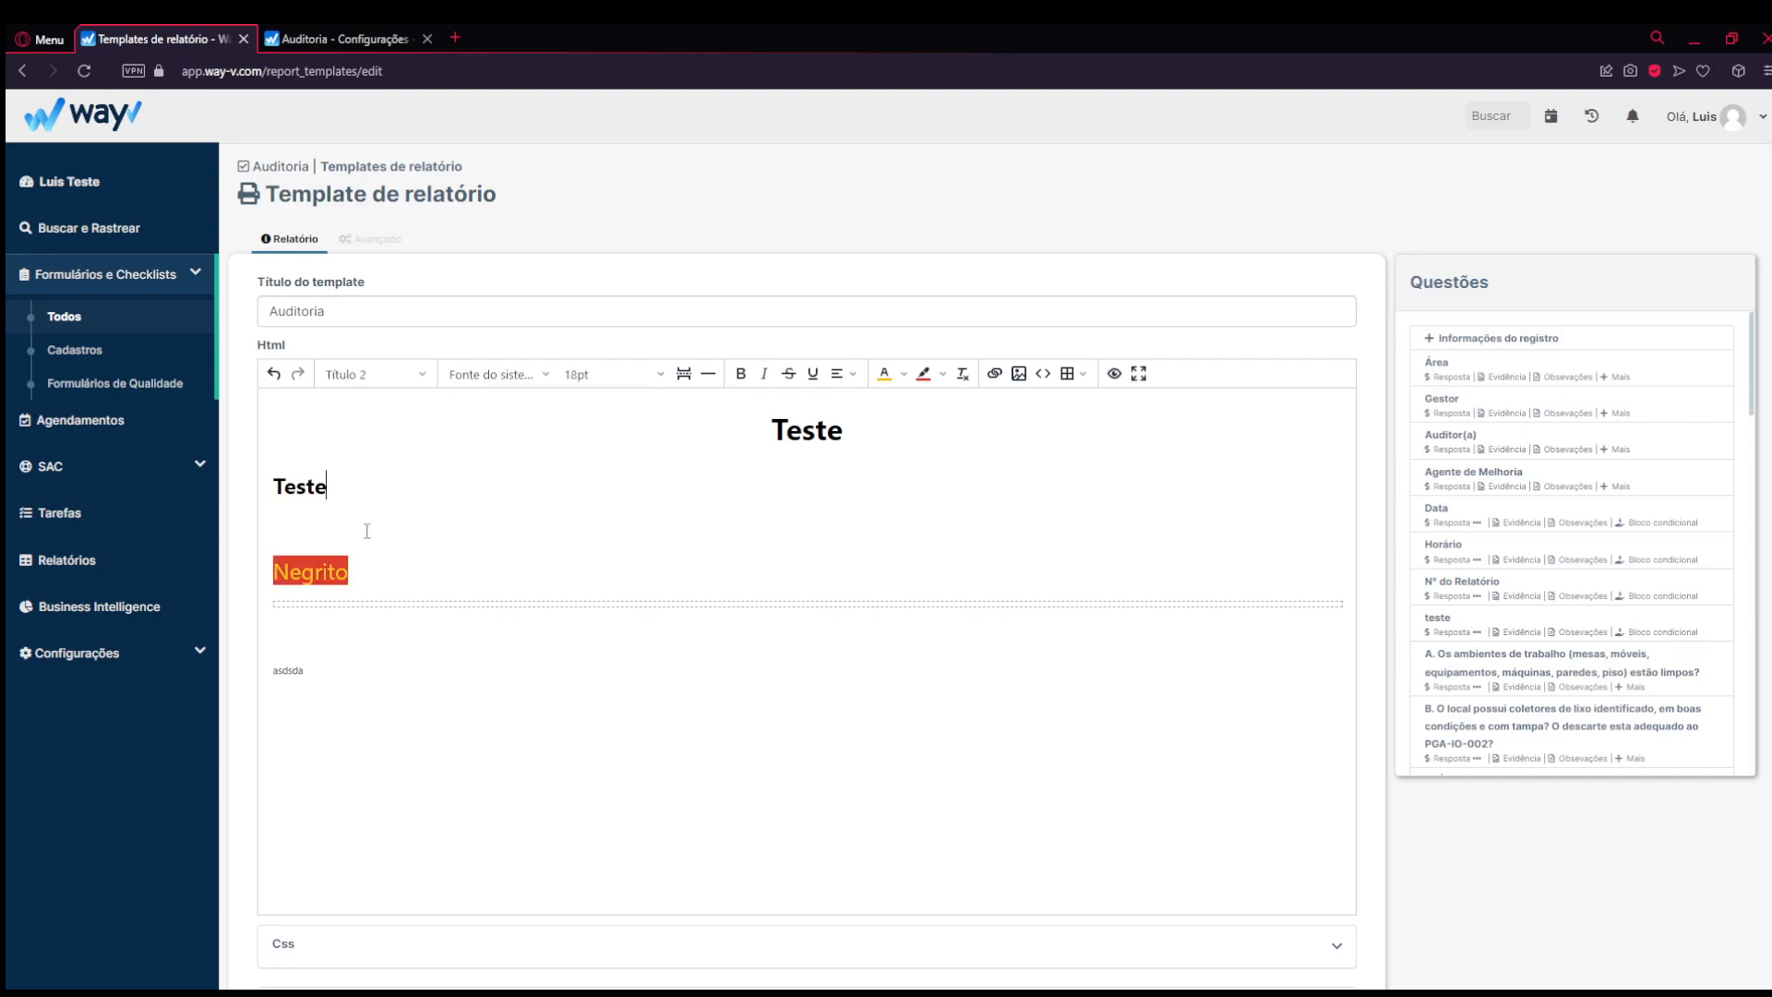
- Clear all formatting from the word "Negrito"
left_click(939, 377)
left_click(451, 582)
double_click(451, 582)
left_click(443, 464)
double_click(353, 570)
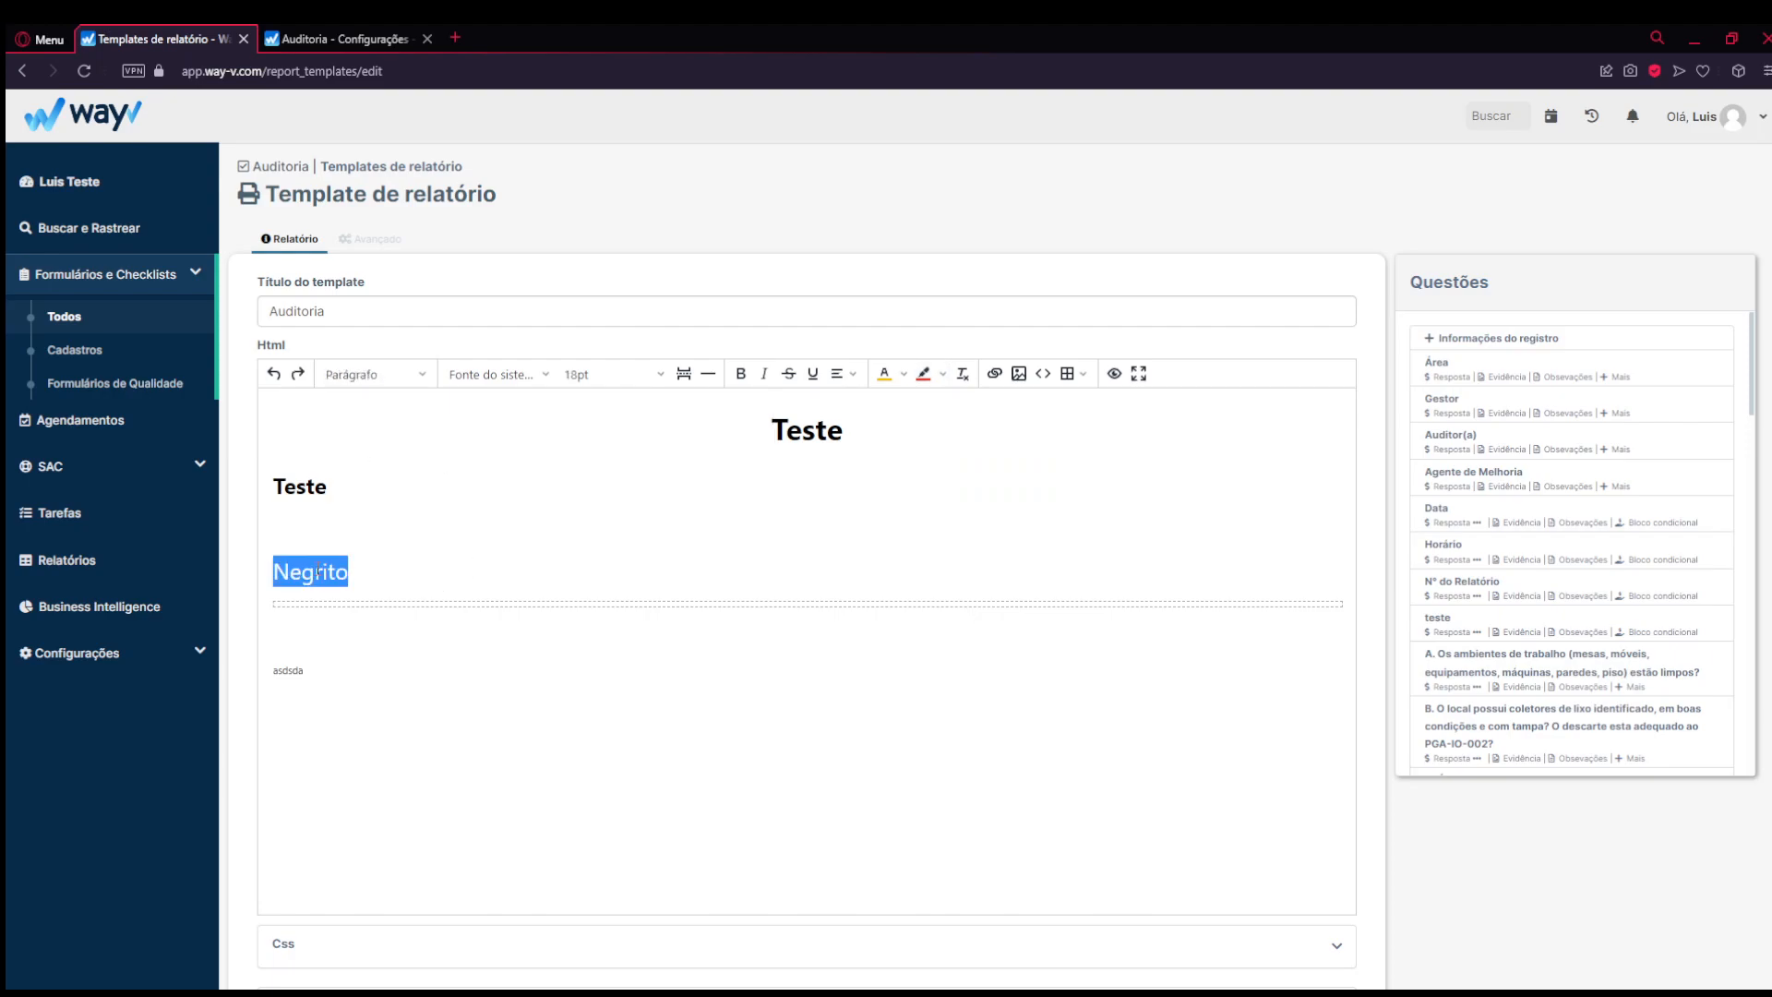
left_click(963, 374)
left_click(349, 570)
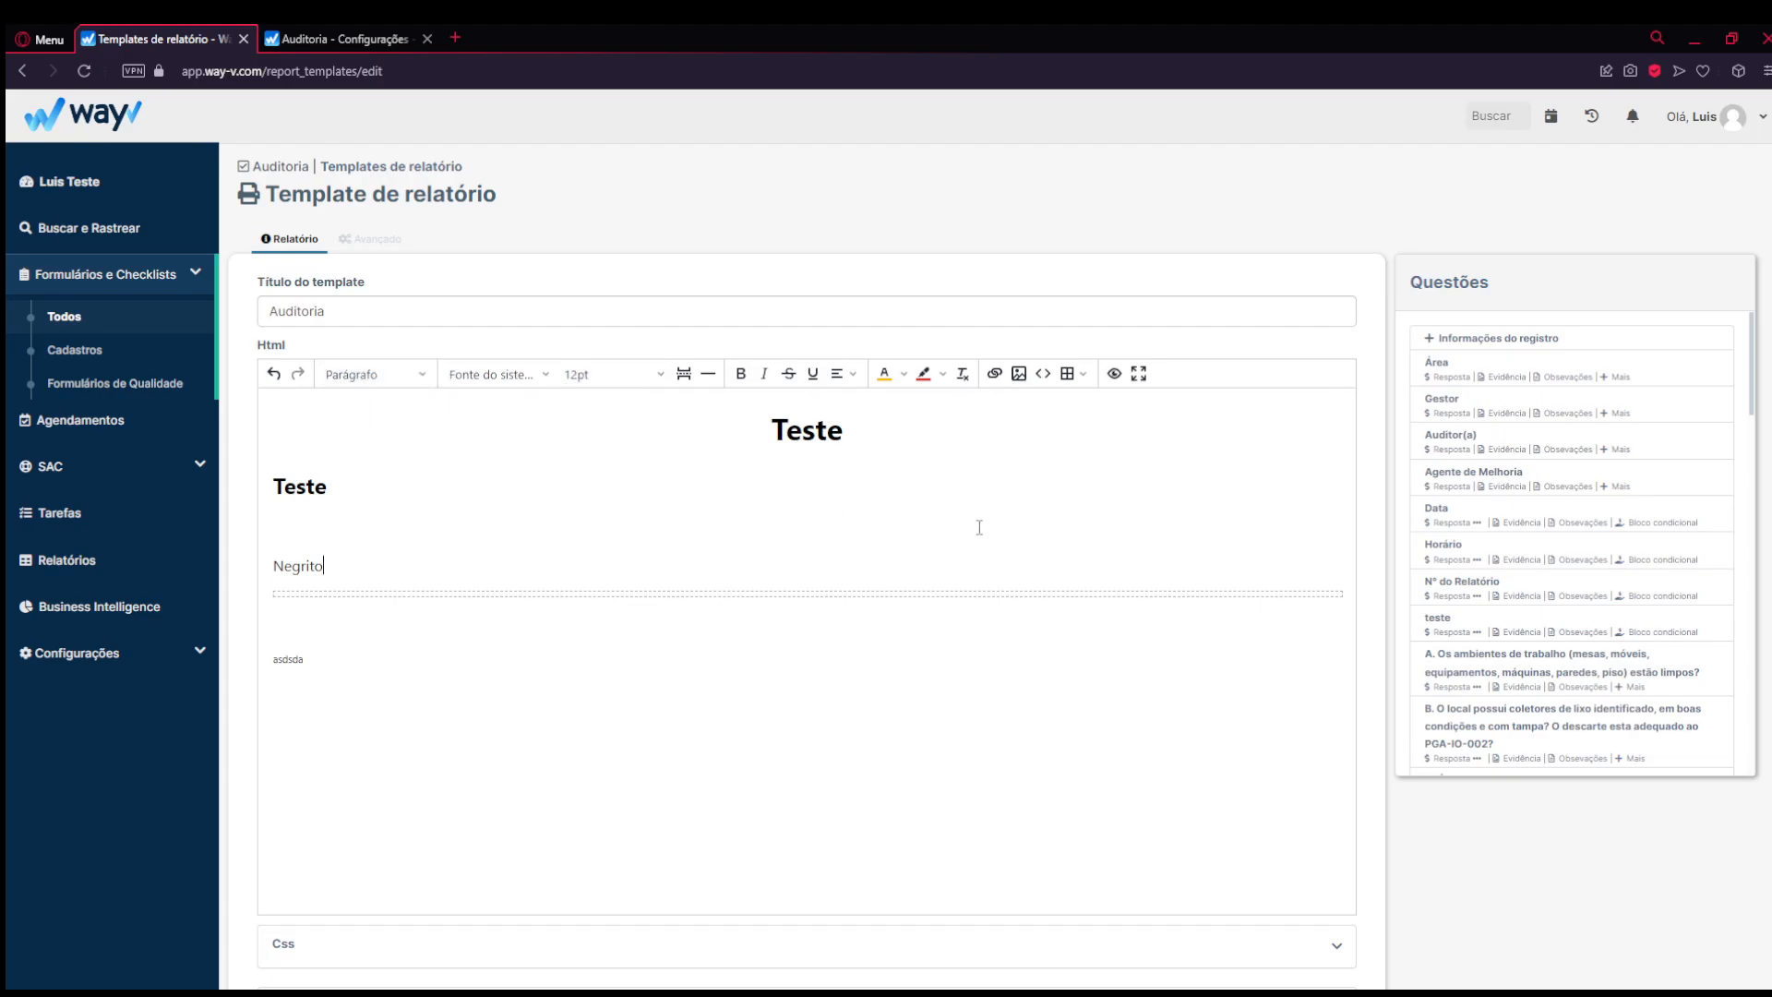
- Look through the editor's link, image and table insertion options without inserting anything
left_click(995, 372)
left_click(993, 679)
double_click(308, 563)
left_click(1019, 373)
left_click(1091, 423)
left_click(1080, 373)
left_click(1081, 374)
- Insert the answer key of the "Área" question on a new line below "asdsda"
left_click(458, 661)
key("ctrl+a")
left_click(408, 644)
left_click(632, 394)
left_click(329, 805)
left_click(1458, 382)
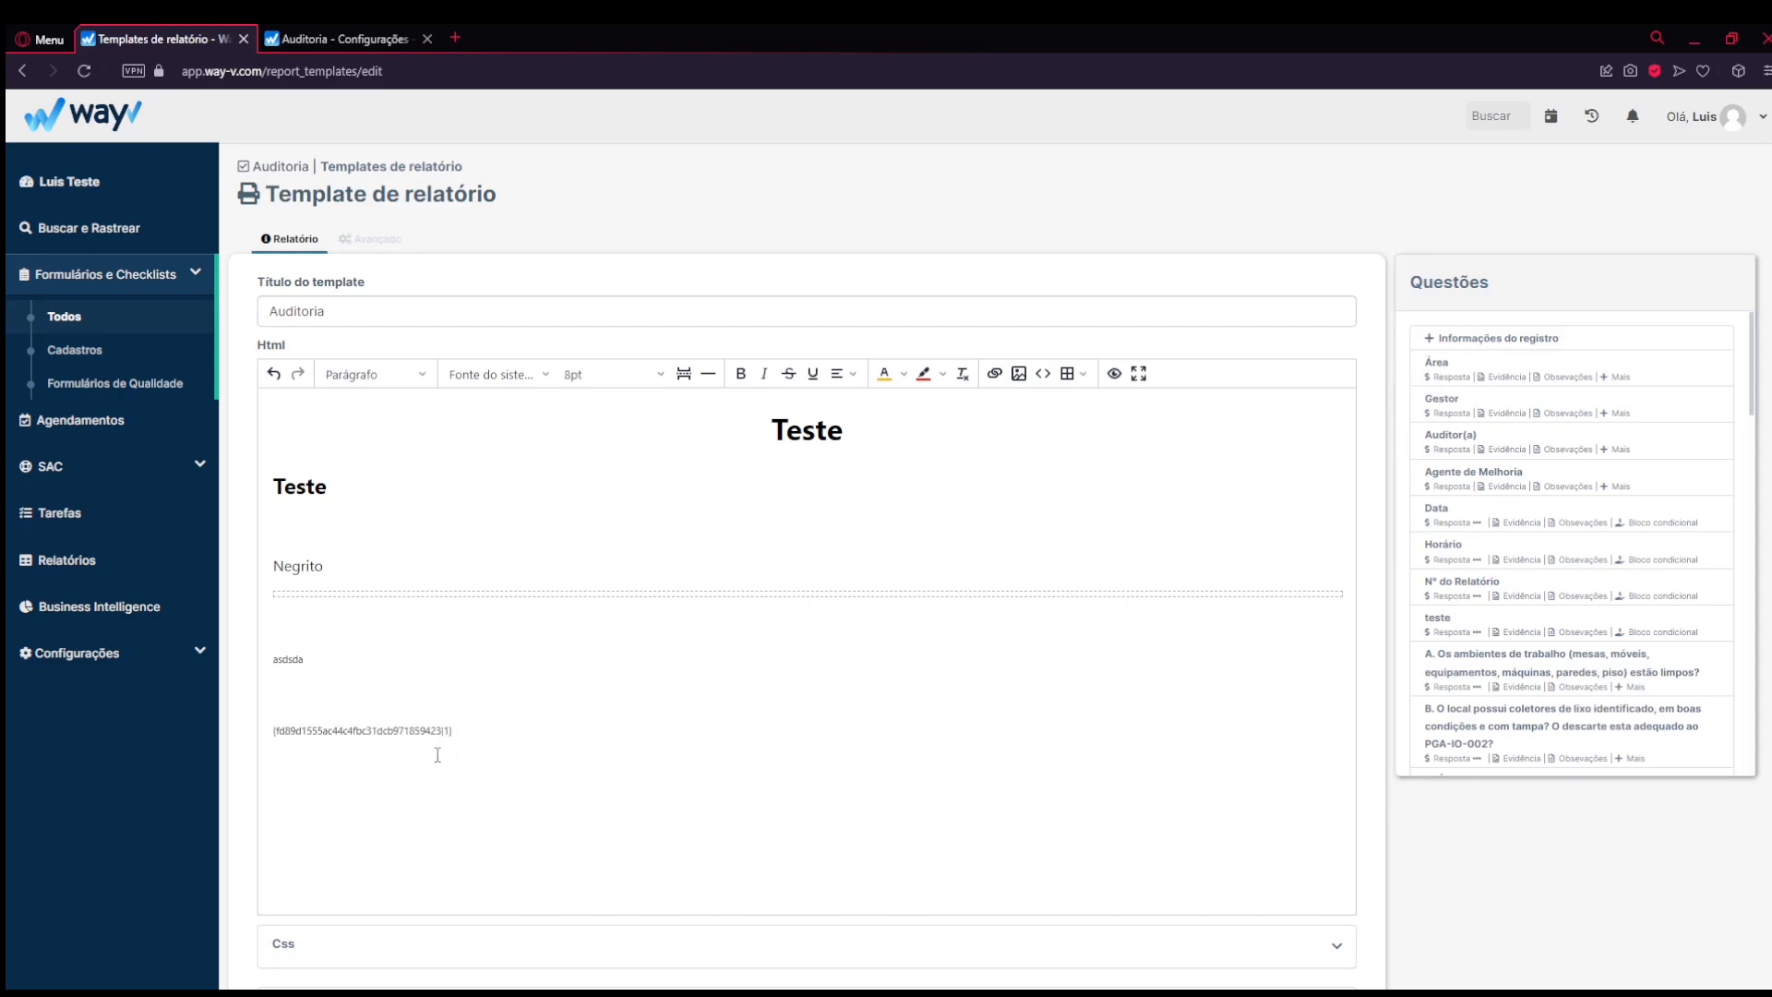
- Set the font size of the inserted "Área" answer key to 14pt
left_click(417, 734)
left_click(609, 373)
left_click(633, 494)
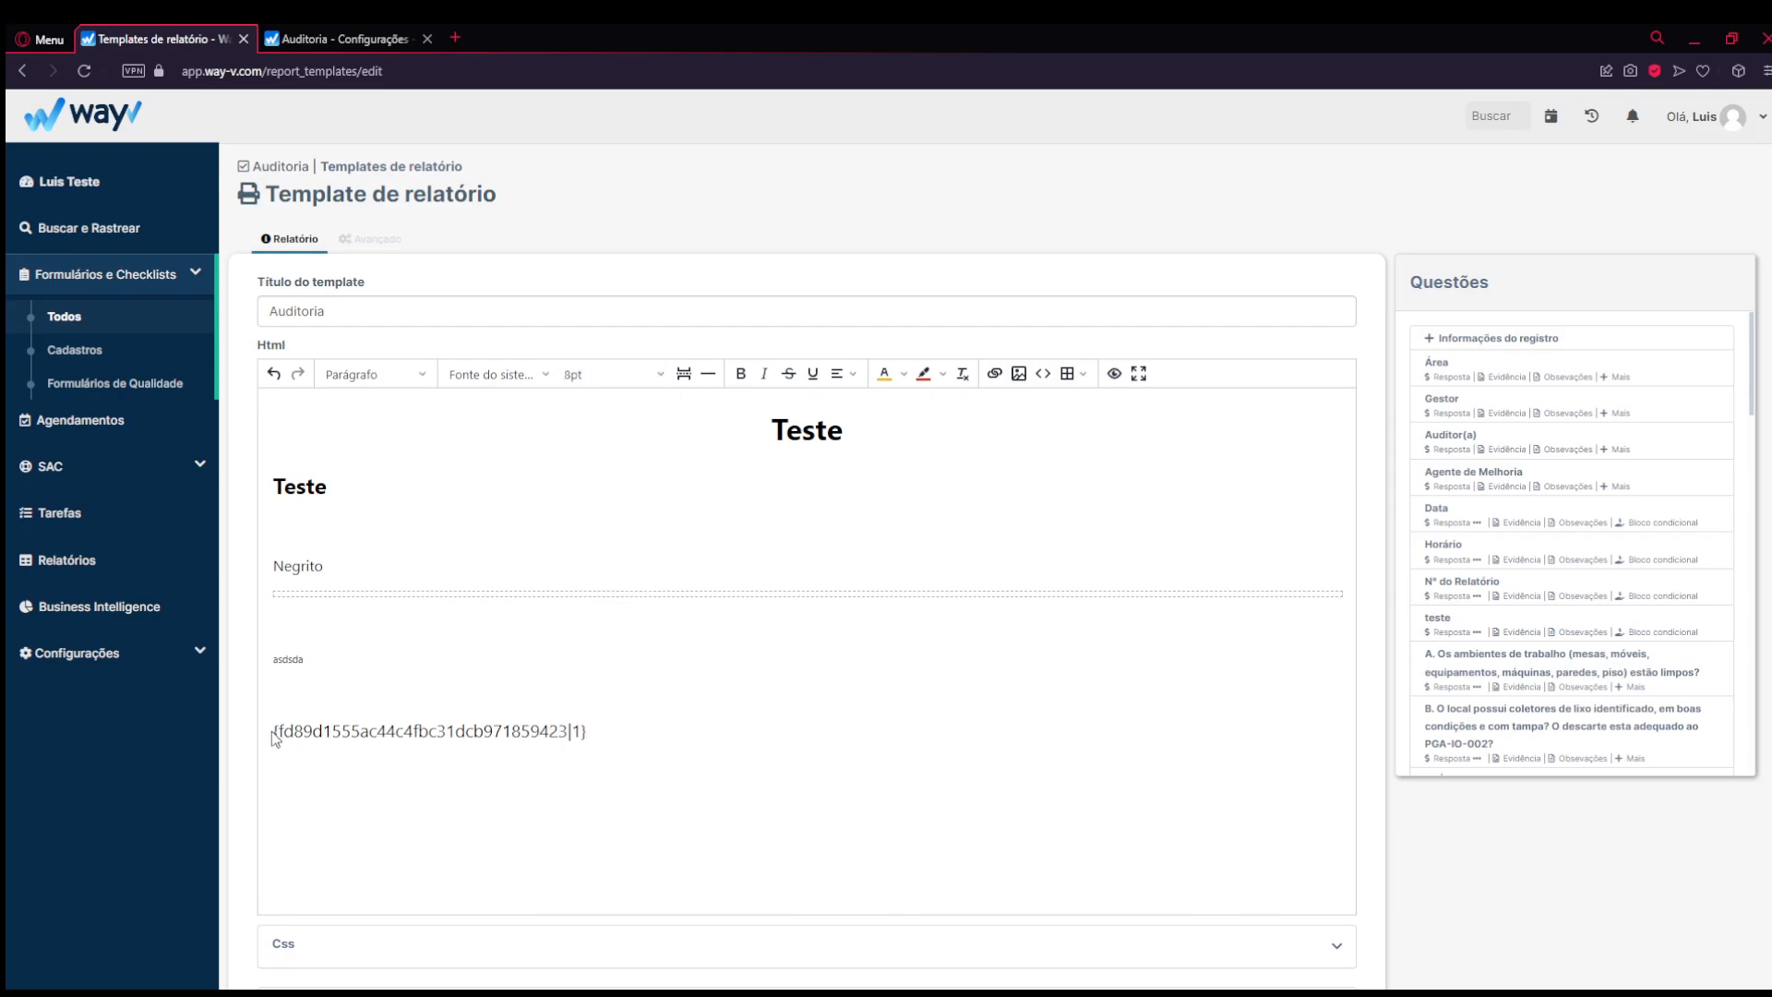
left_click_drag(584, 731, 269, 732)
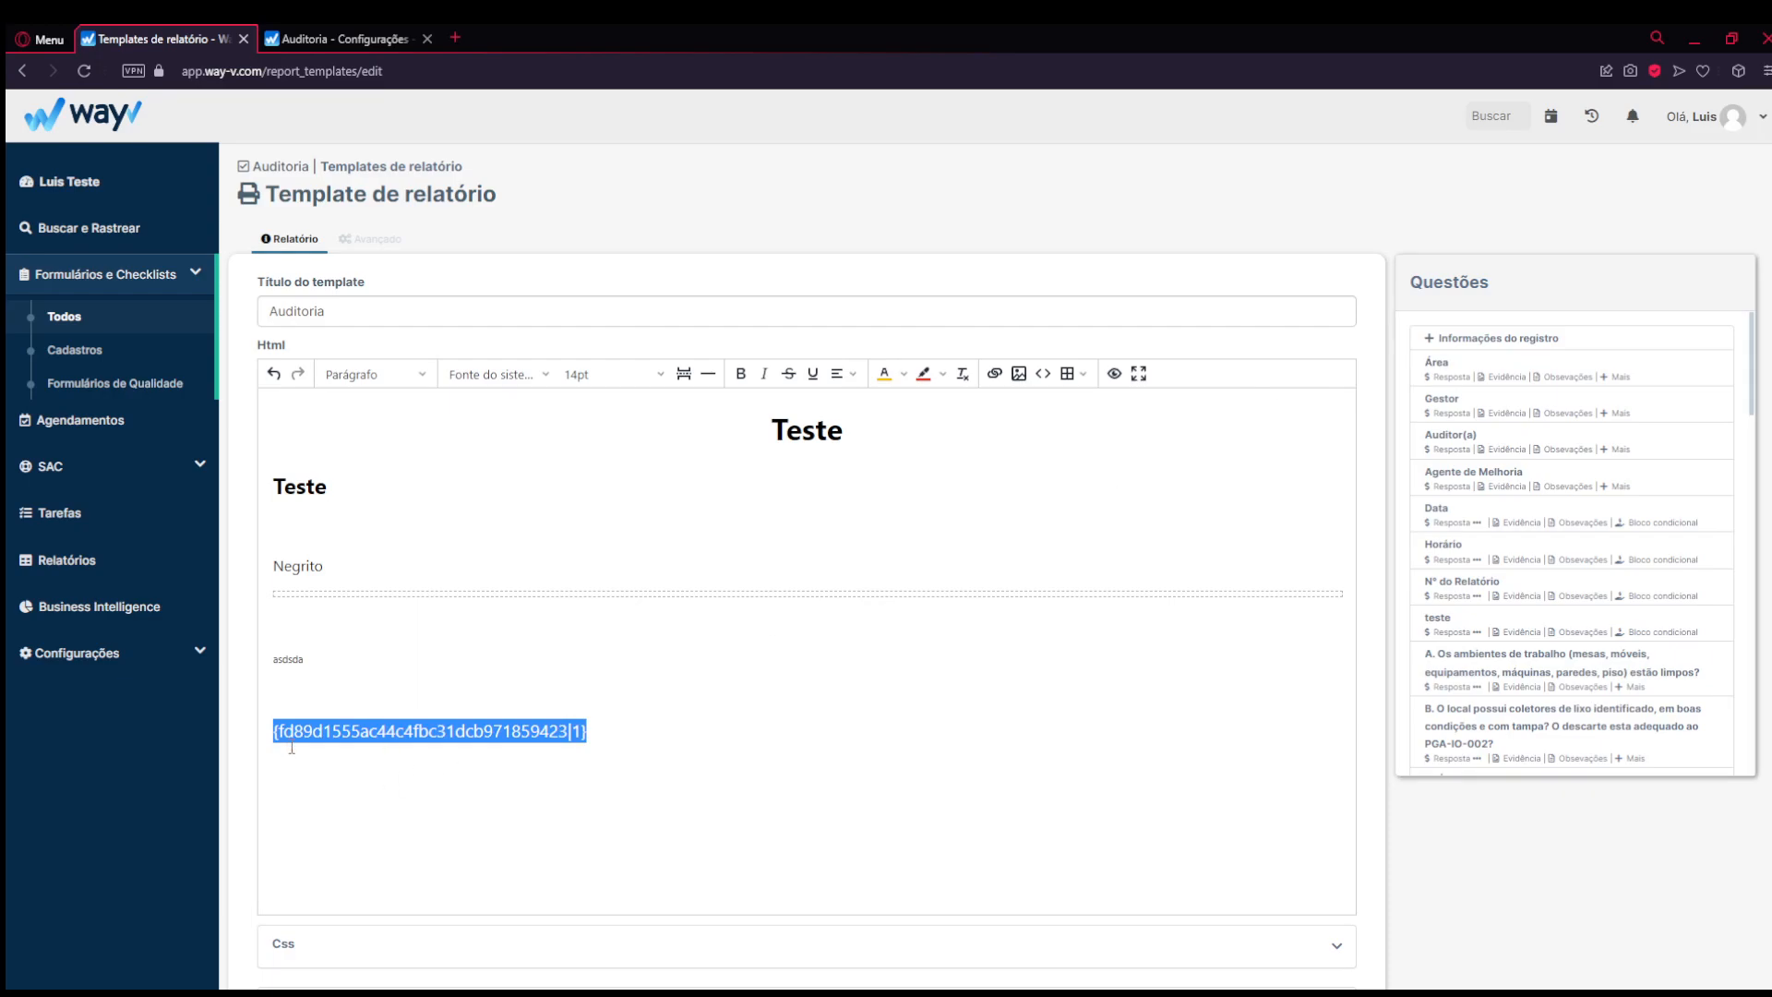
left_click(627, 720)
- Insert the answer keys for Gestor, Auditor(a), Agente de Melhoria, Data and Horário on separate lines below the "Área" key
key("Return")
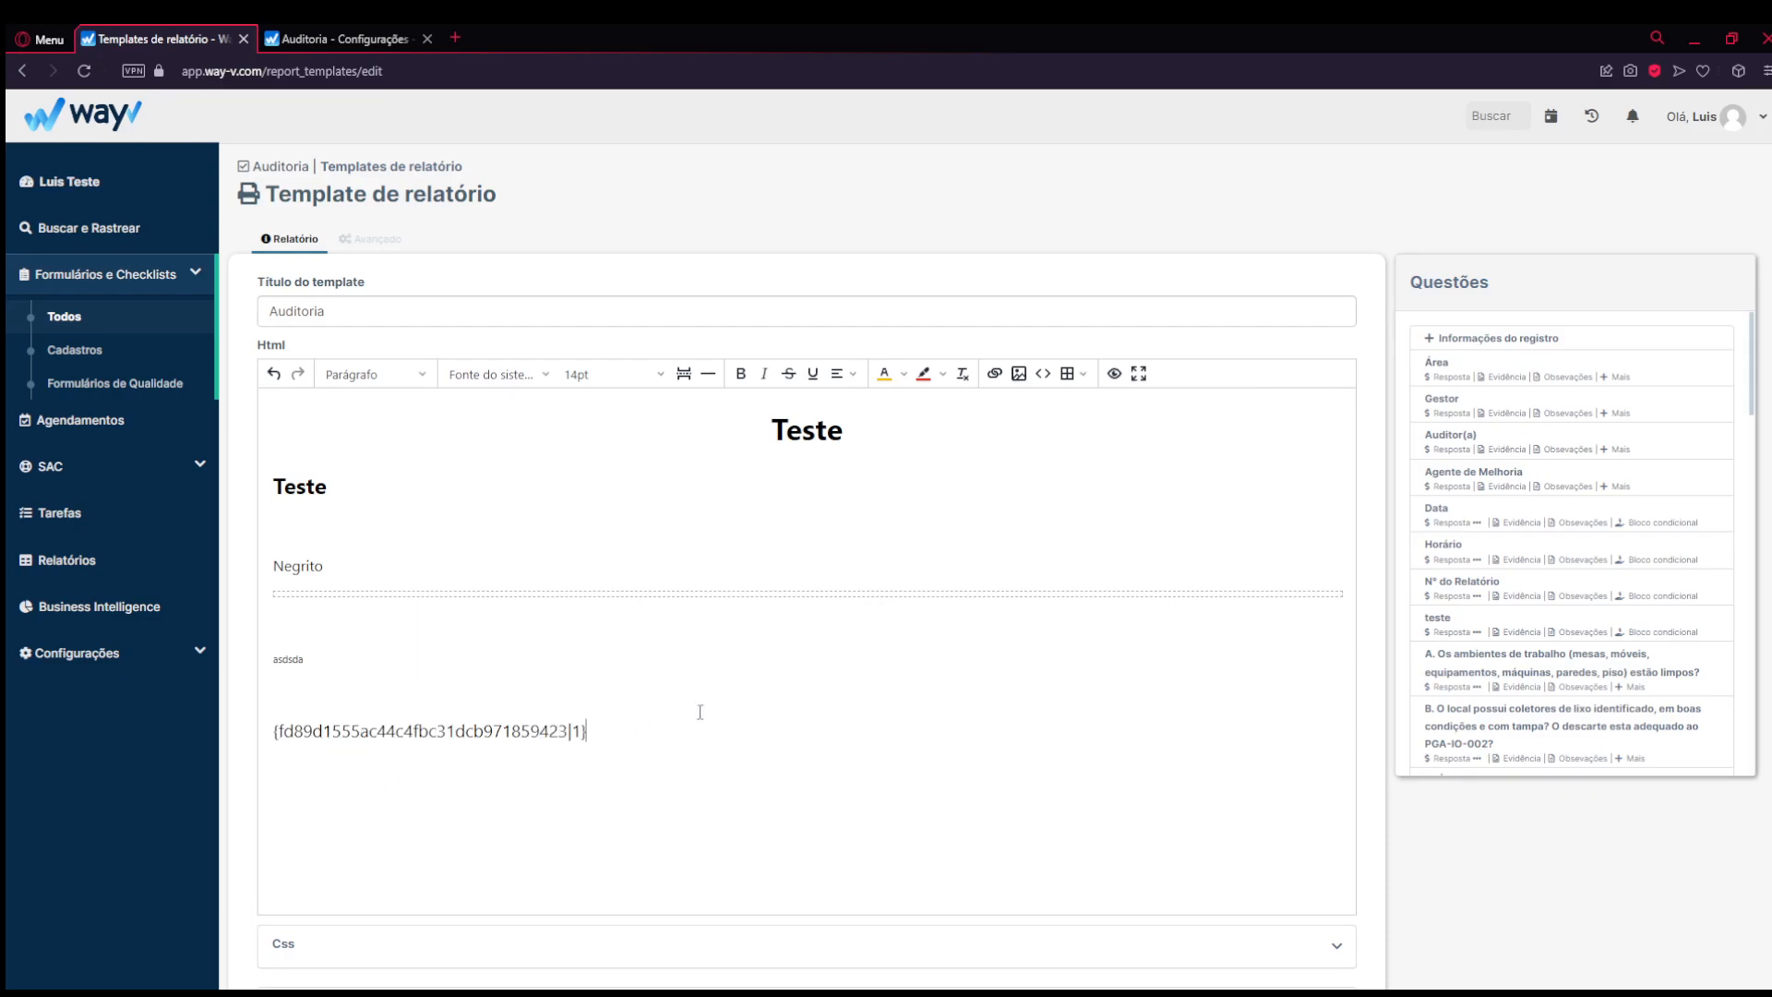
left_click(1447, 417)
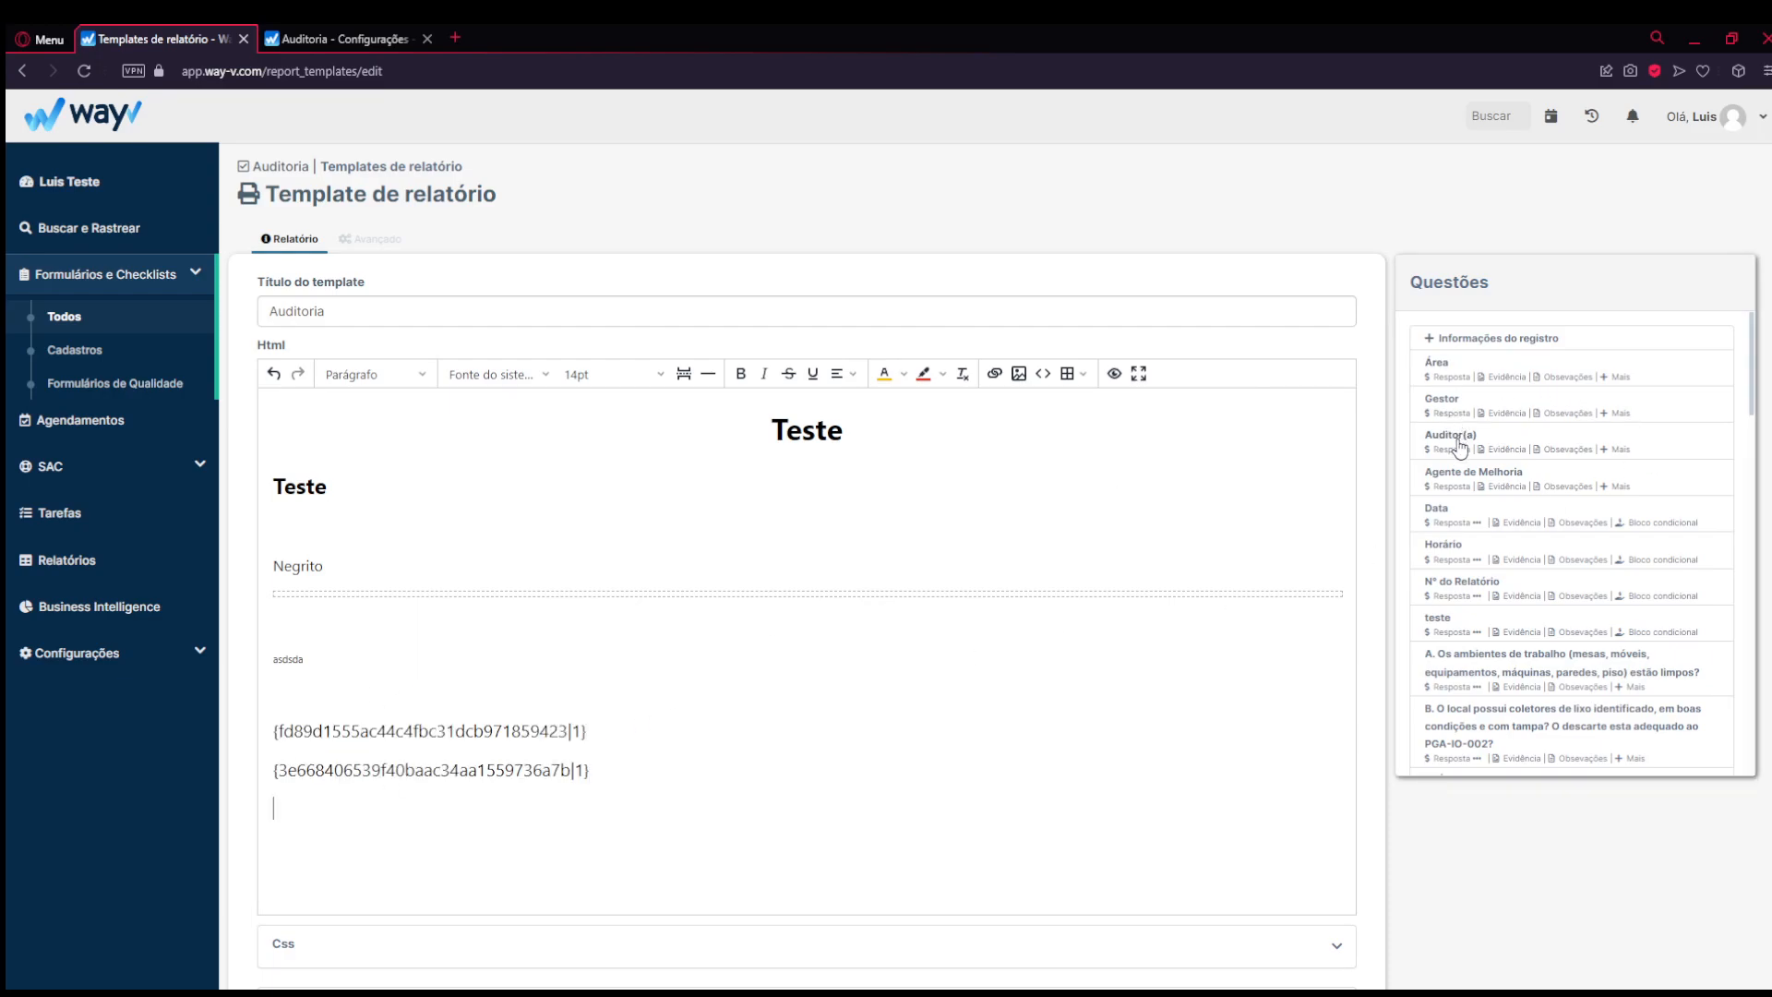
left_click(1451, 451)
left_click(1456, 489)
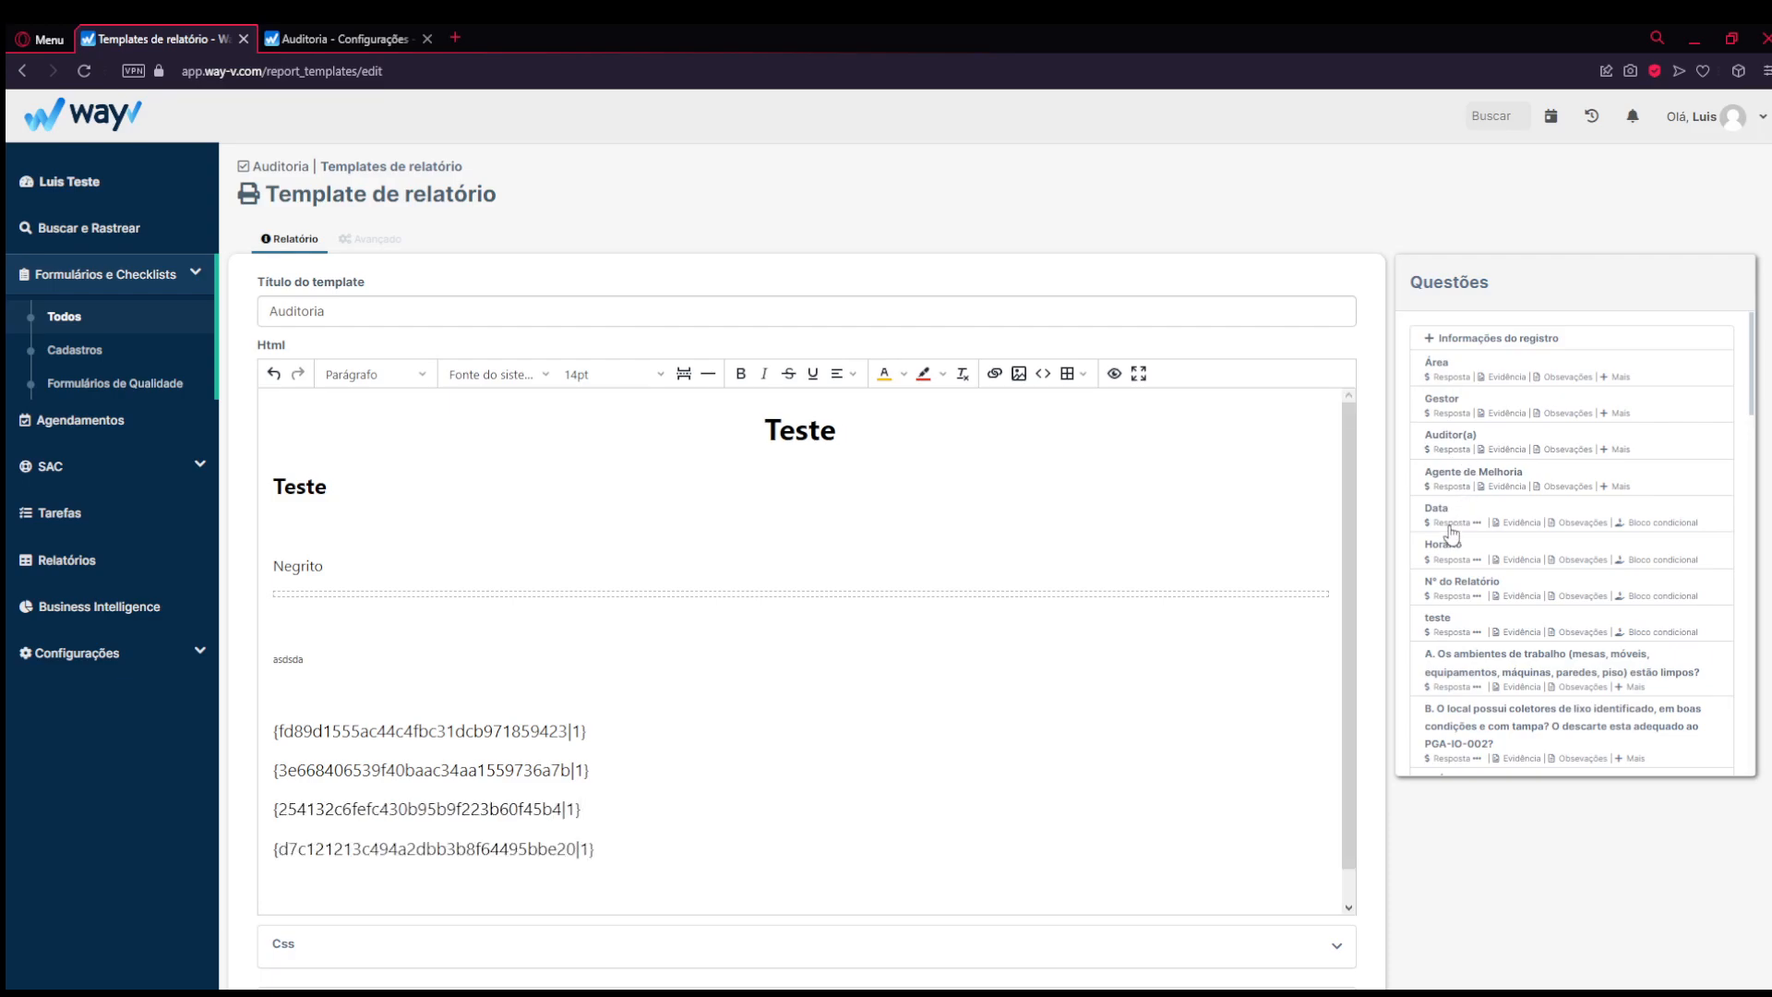
left_click(1452, 523)
left_click(1446, 560)
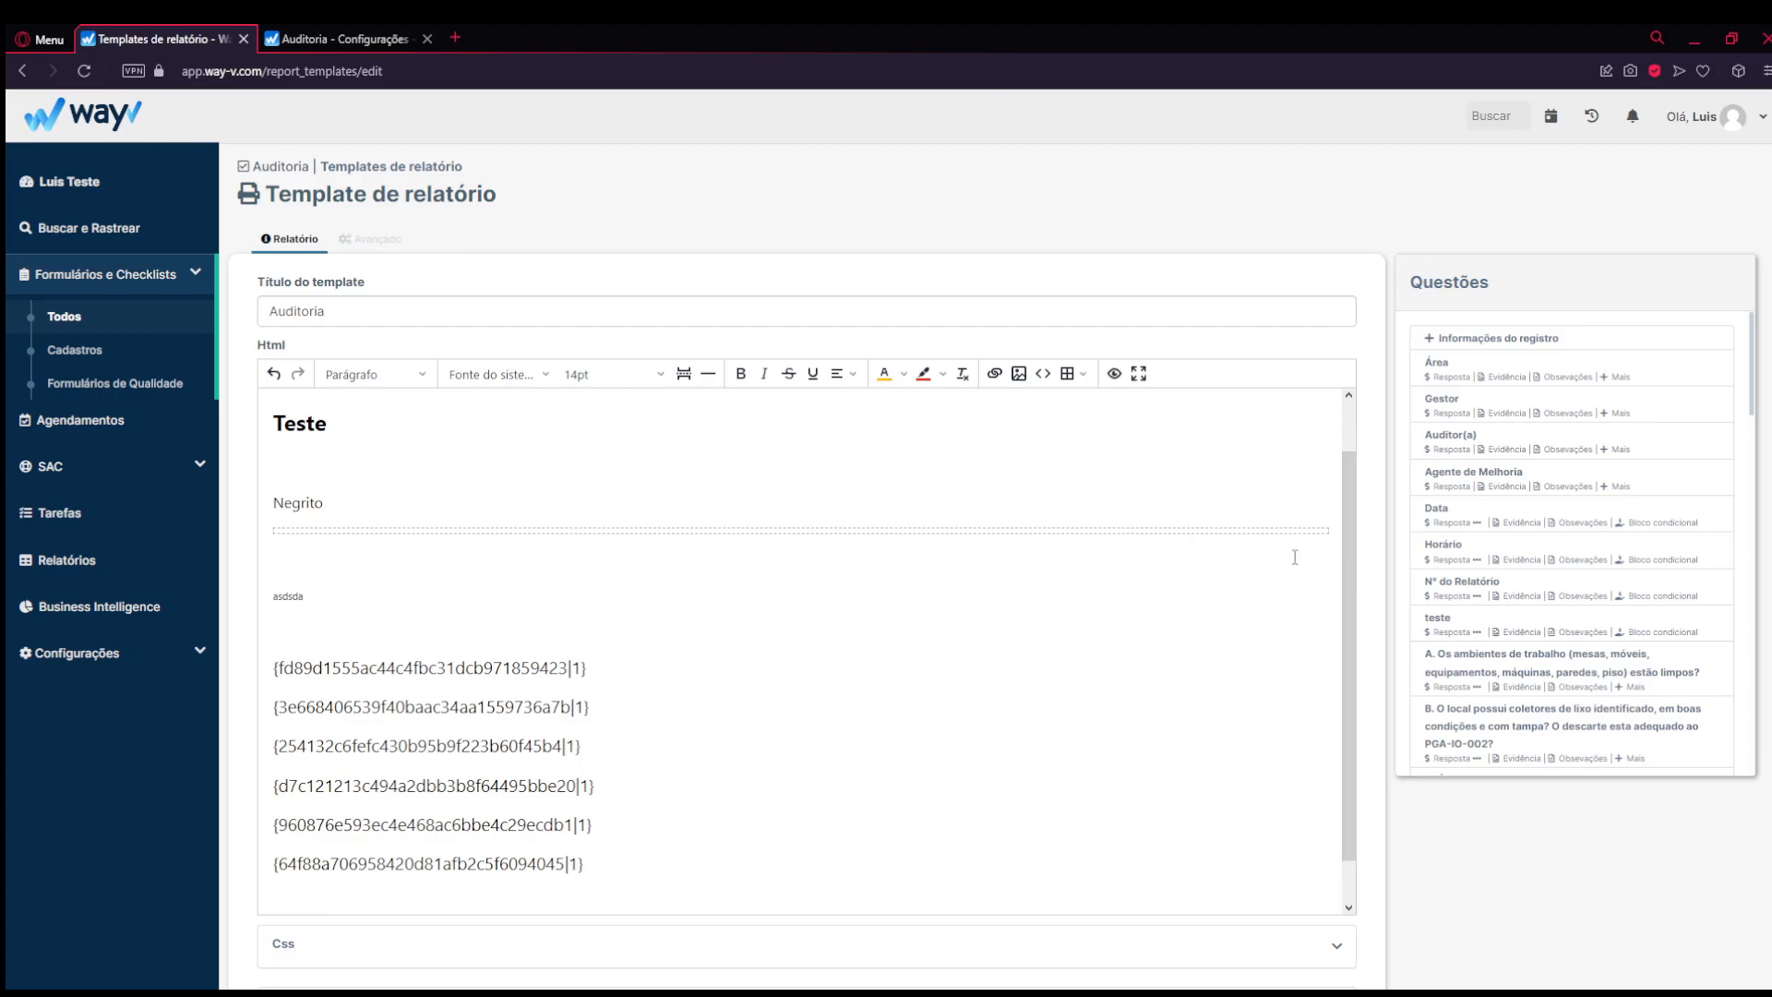
scroll(1316, 559, "down", 1)
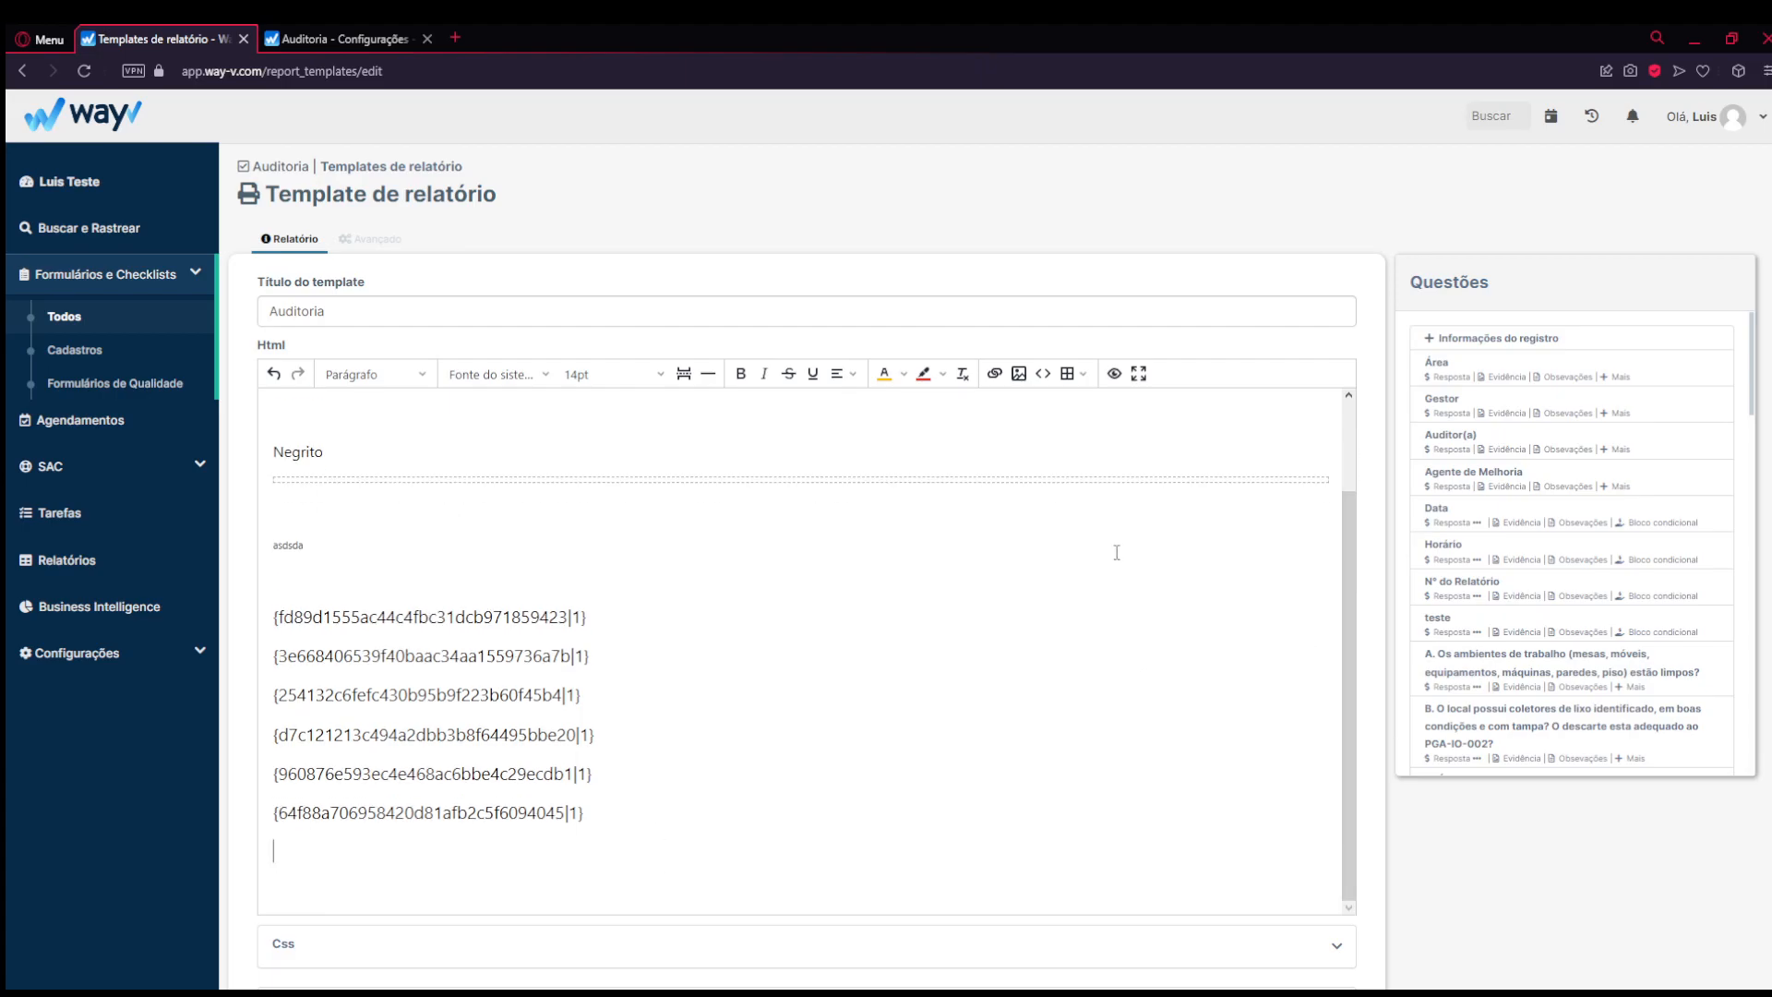
- Configure the evidence key of the "Área" question with a 300 x 300 resolution and a maximum of 16 evidences
left_click(1507, 377)
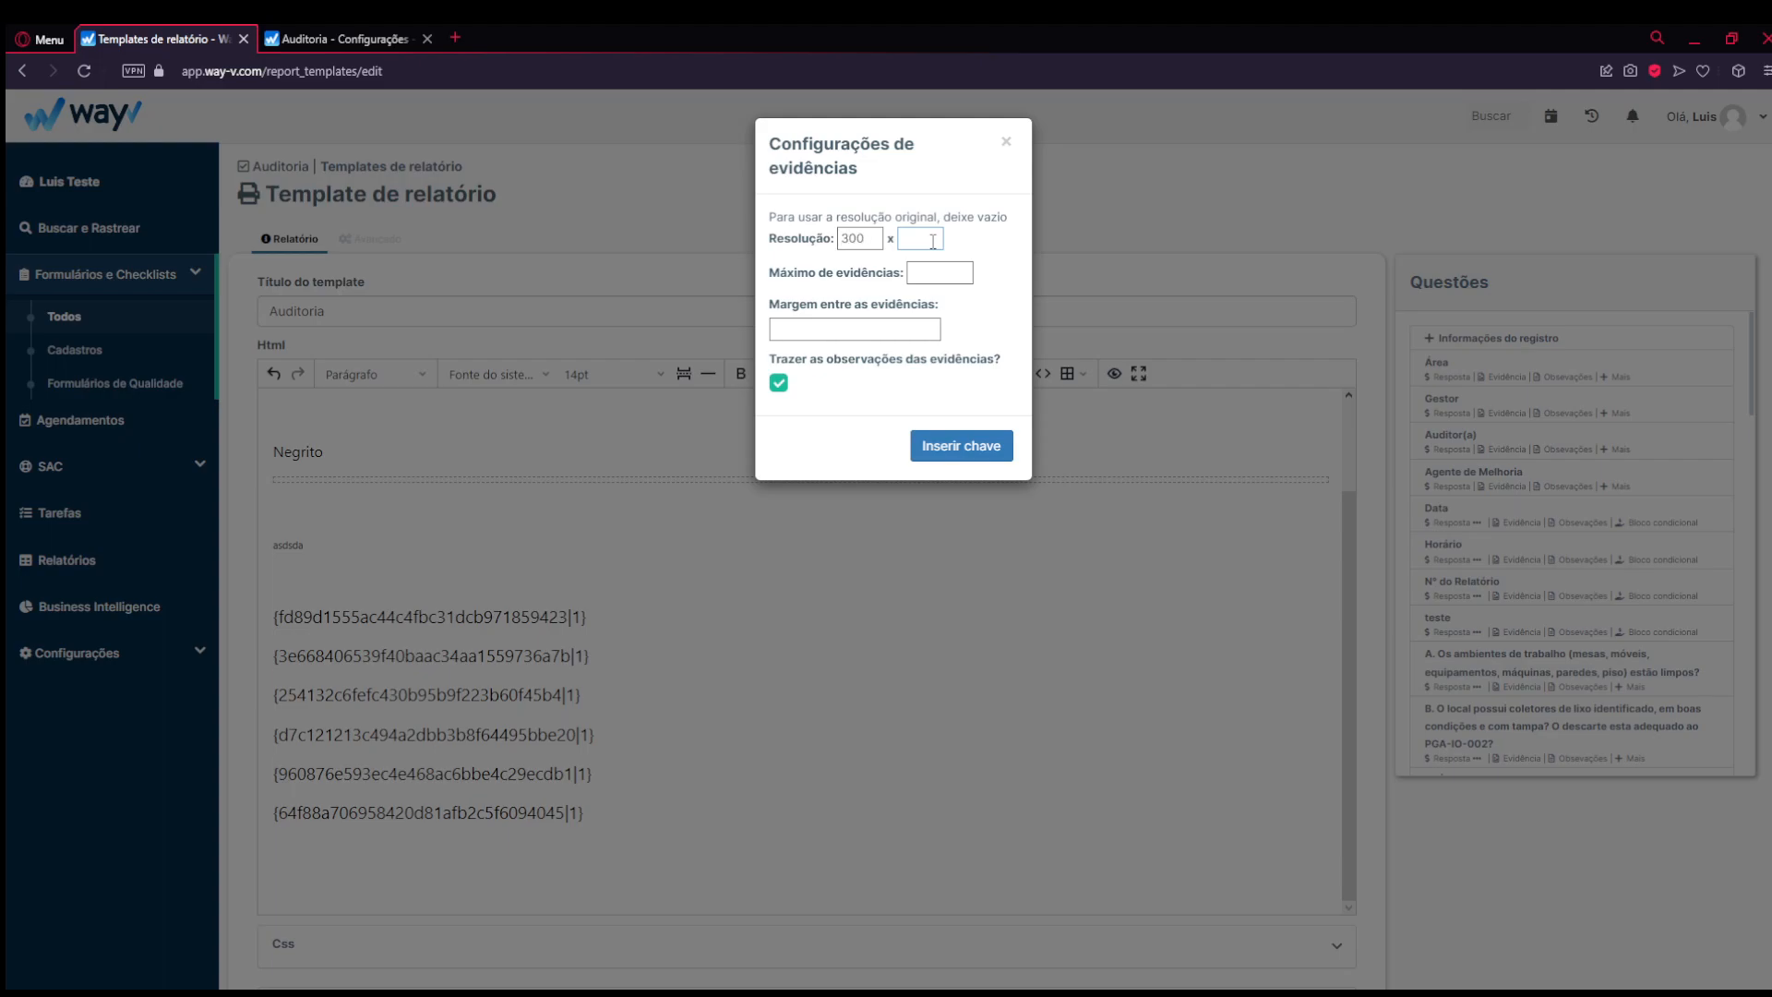
double_click(854, 238)
left_click(912, 234)
left_click(930, 275)
left_click_drag(762, 276, 902, 280)
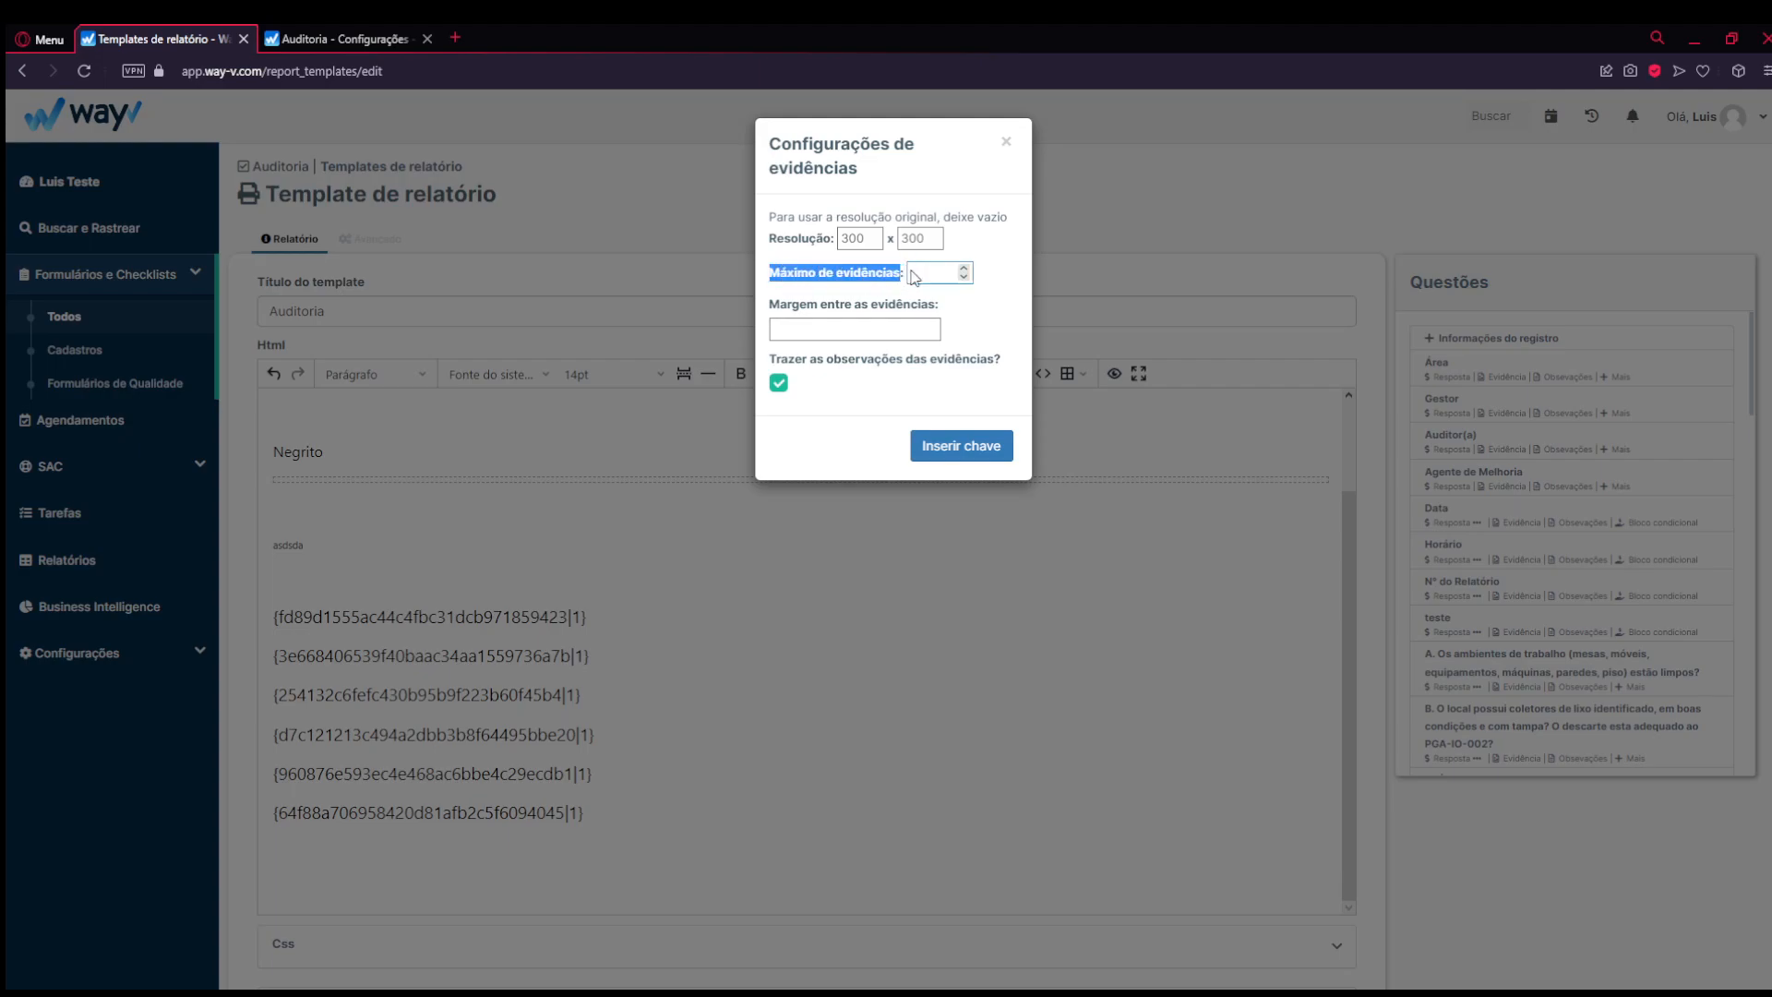
left_click(927, 272)
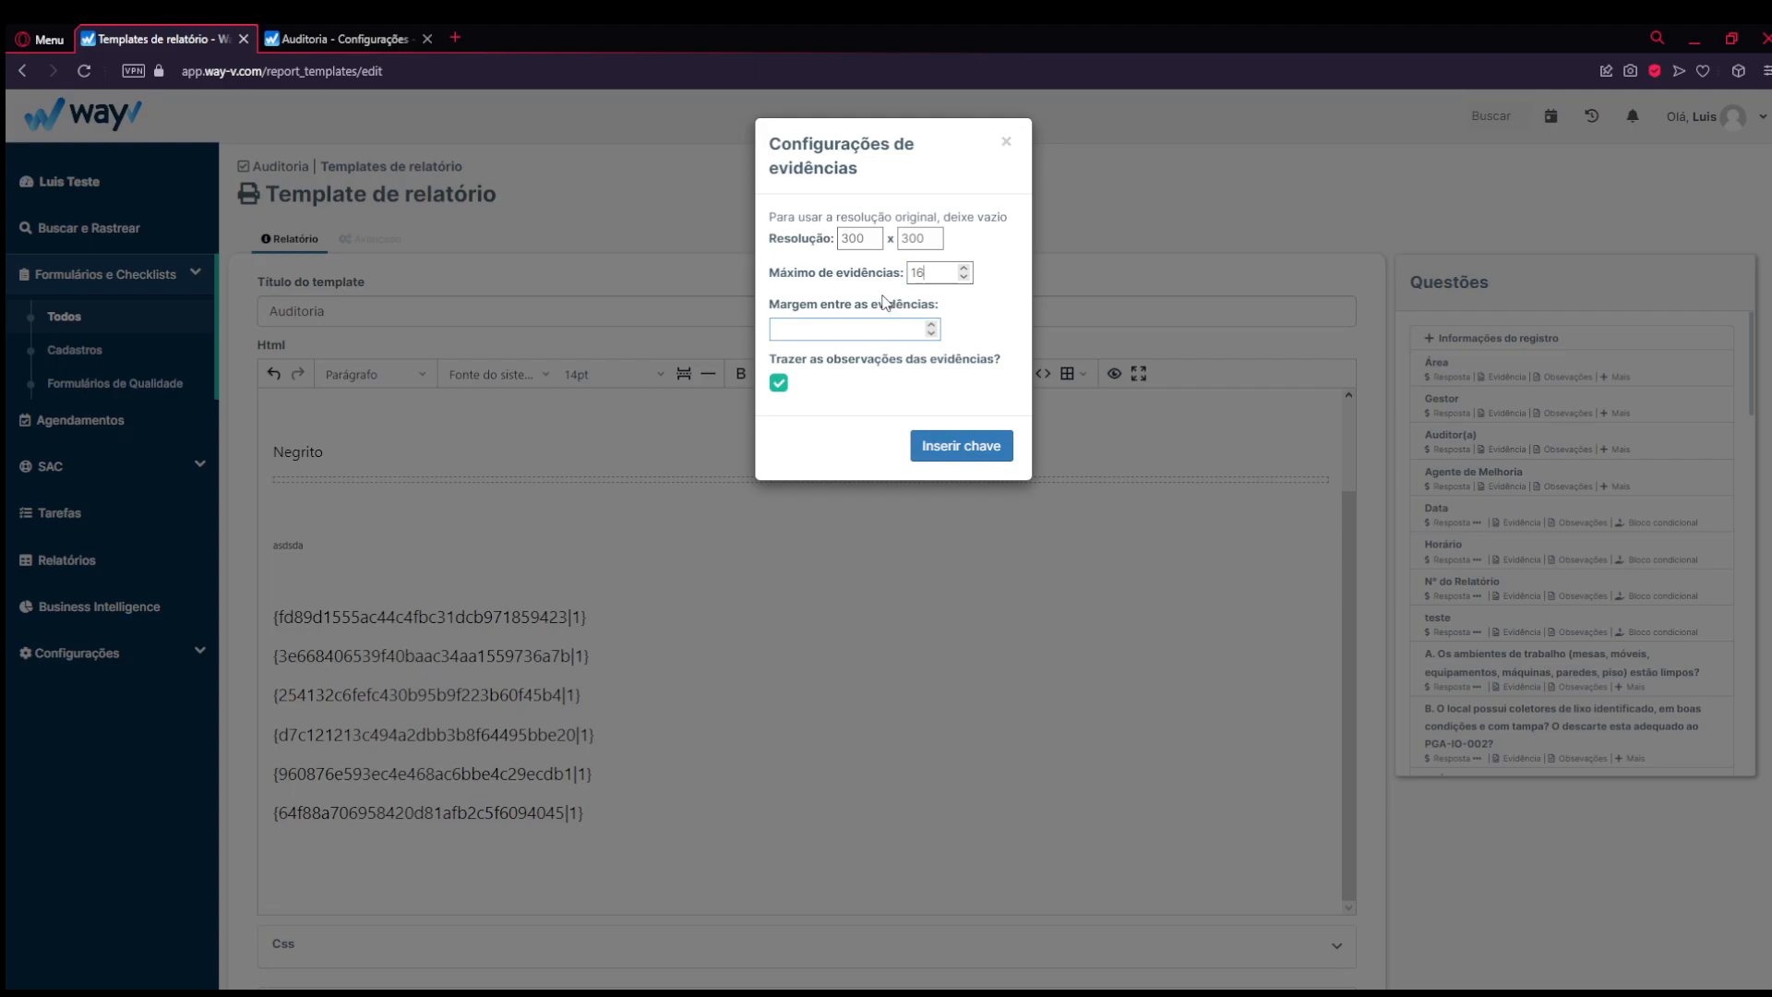
left_click_drag(770, 273, 885, 277)
left_click(941, 279)
- Set the margin between evidences to 3, keep the evidence observations enabled and insert the evidence key
left_click(821, 328)
left_click_drag(766, 358, 951, 360)
left_click(997, 356)
triple_click(884, 367)
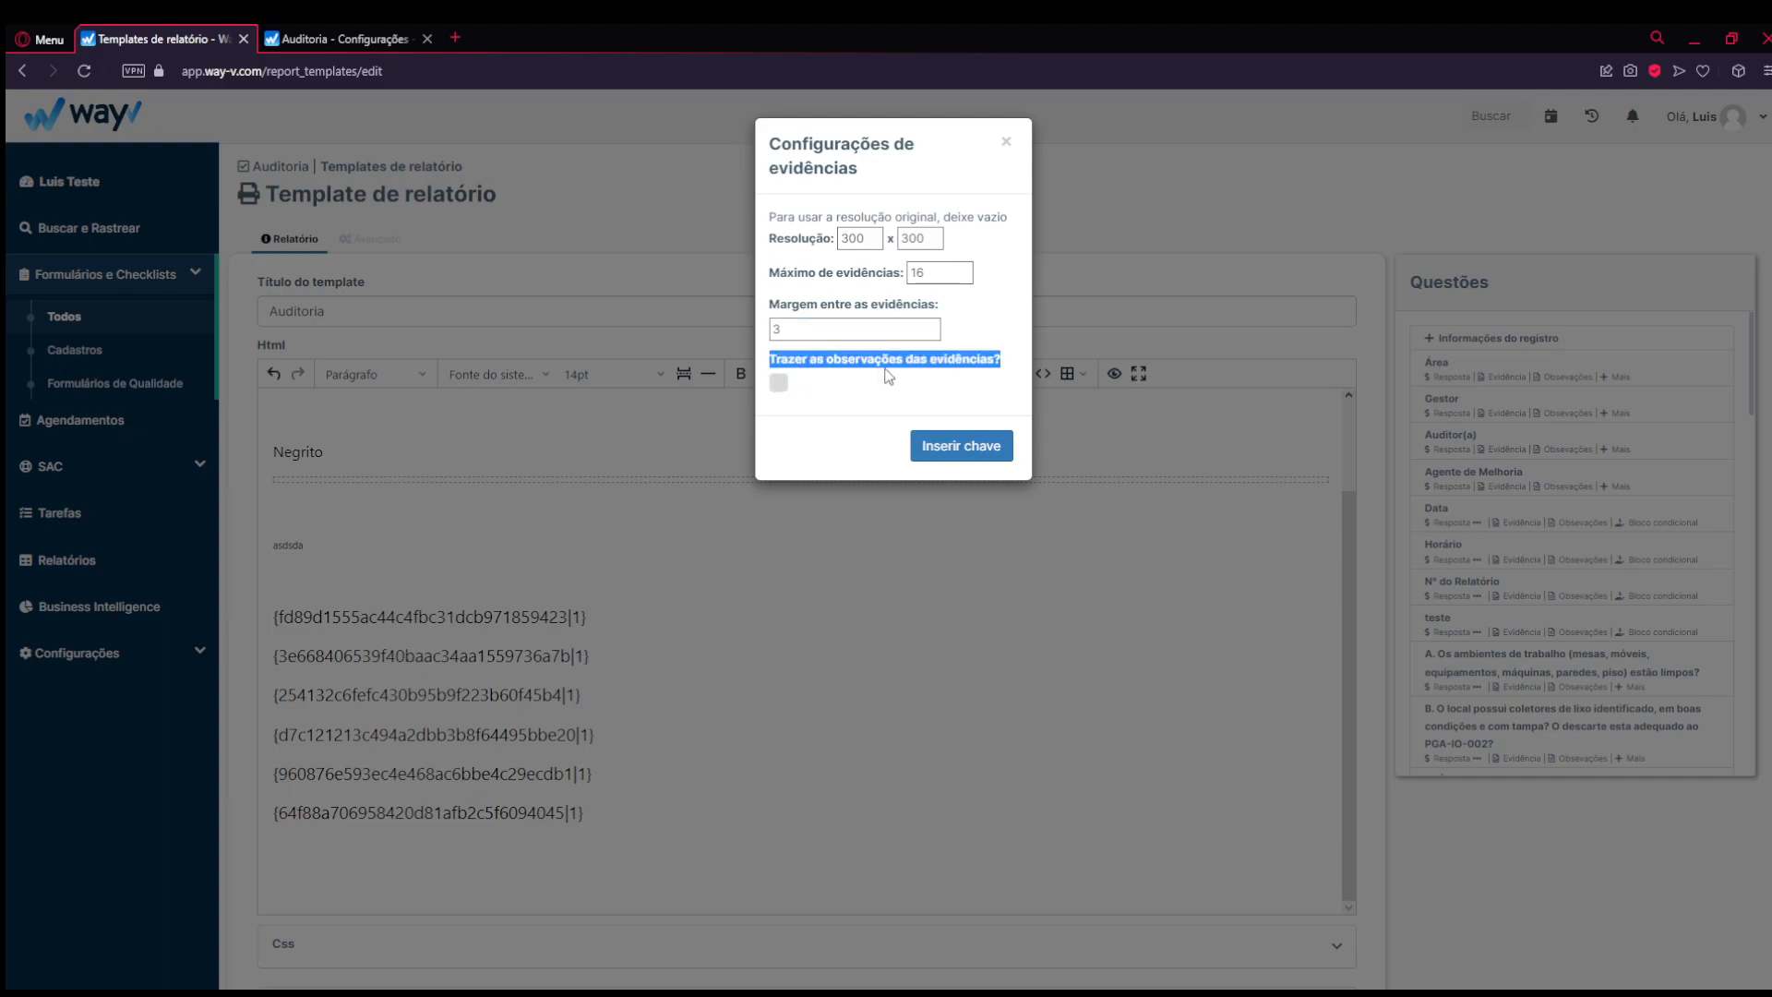
left_click(816, 449)
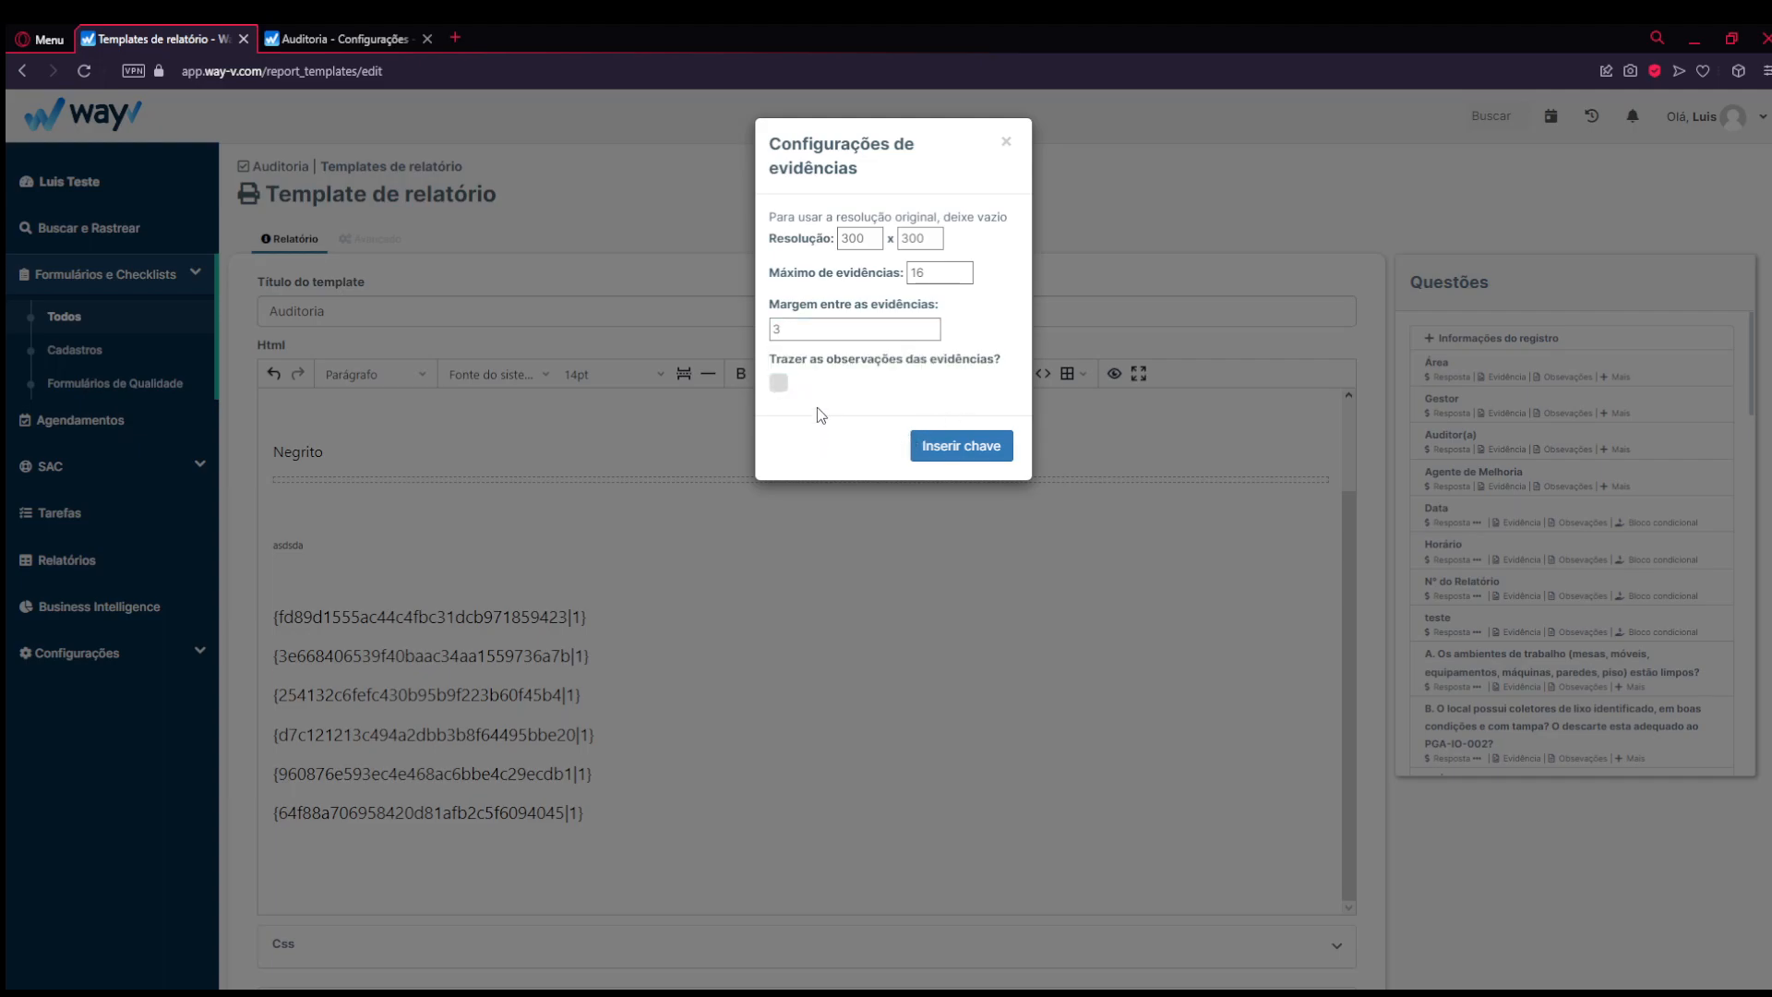
left_click(779, 385)
left_click(980, 454)
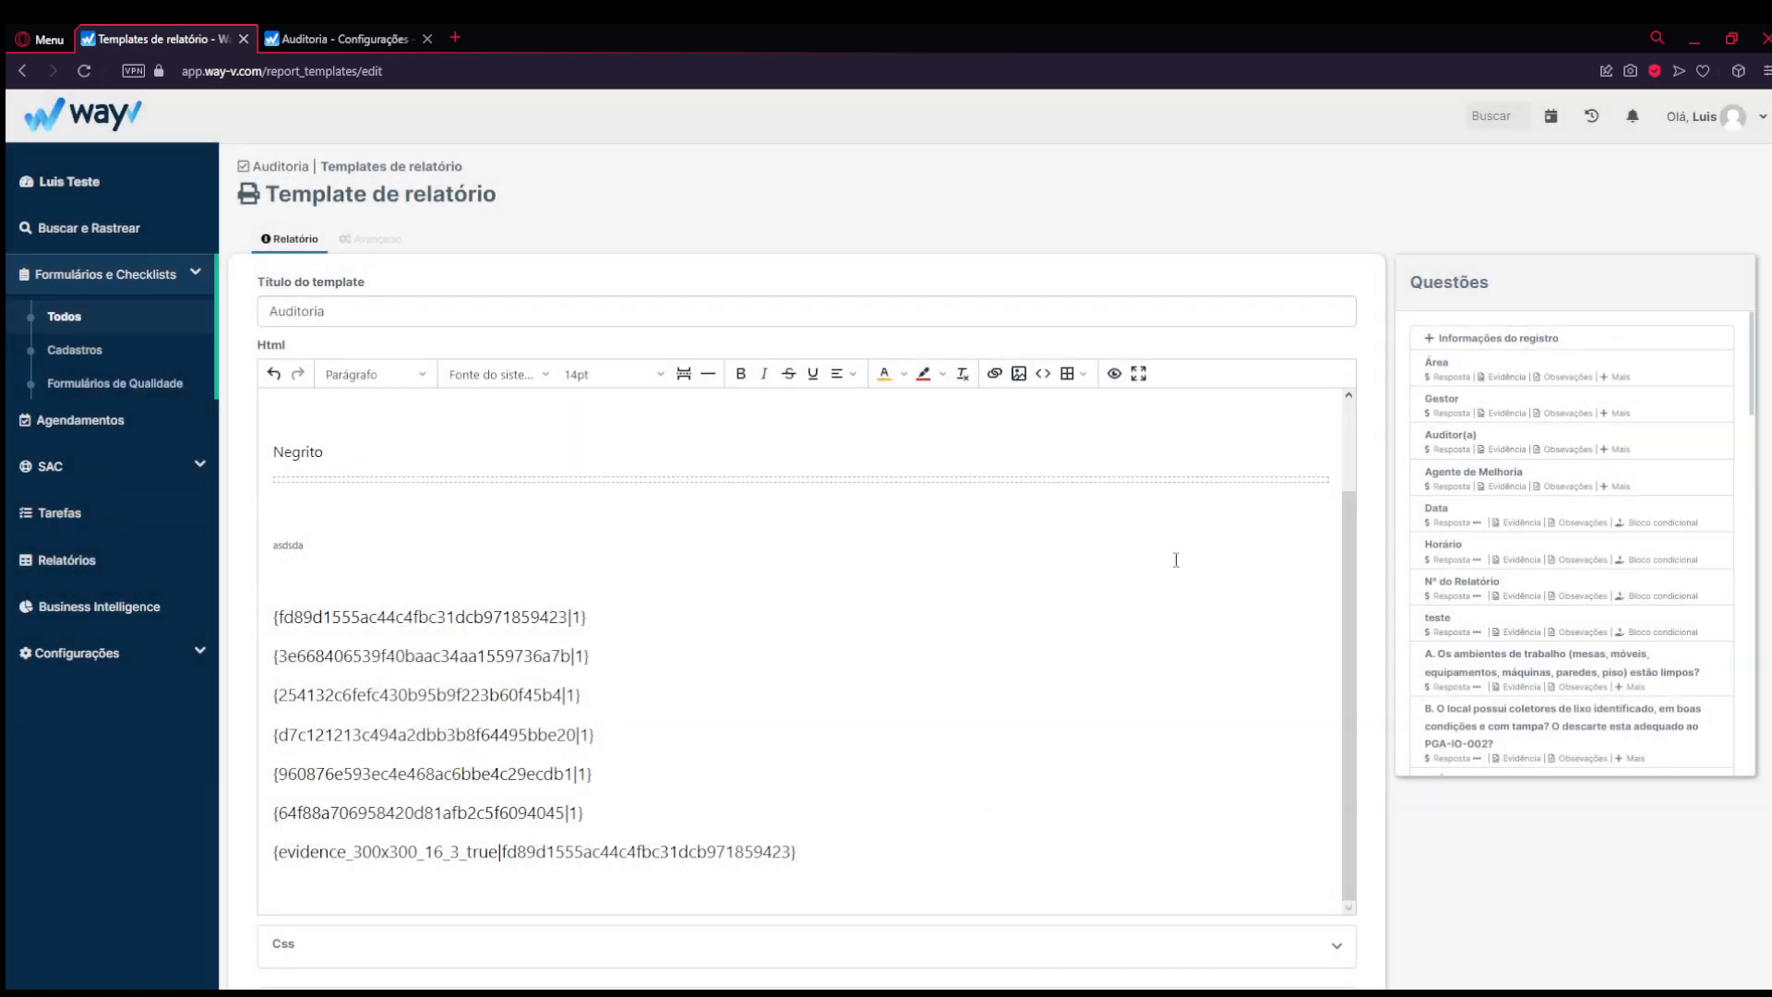
- Examine how the settings and the question identifier are encoded in the inserted evidence key
scroll(358, 701, "down", 3)
left_click_drag(268, 584, 779, 588)
left_click(325, 584)
left_click_drag(273, 584, 500, 583)
left_click(500, 583)
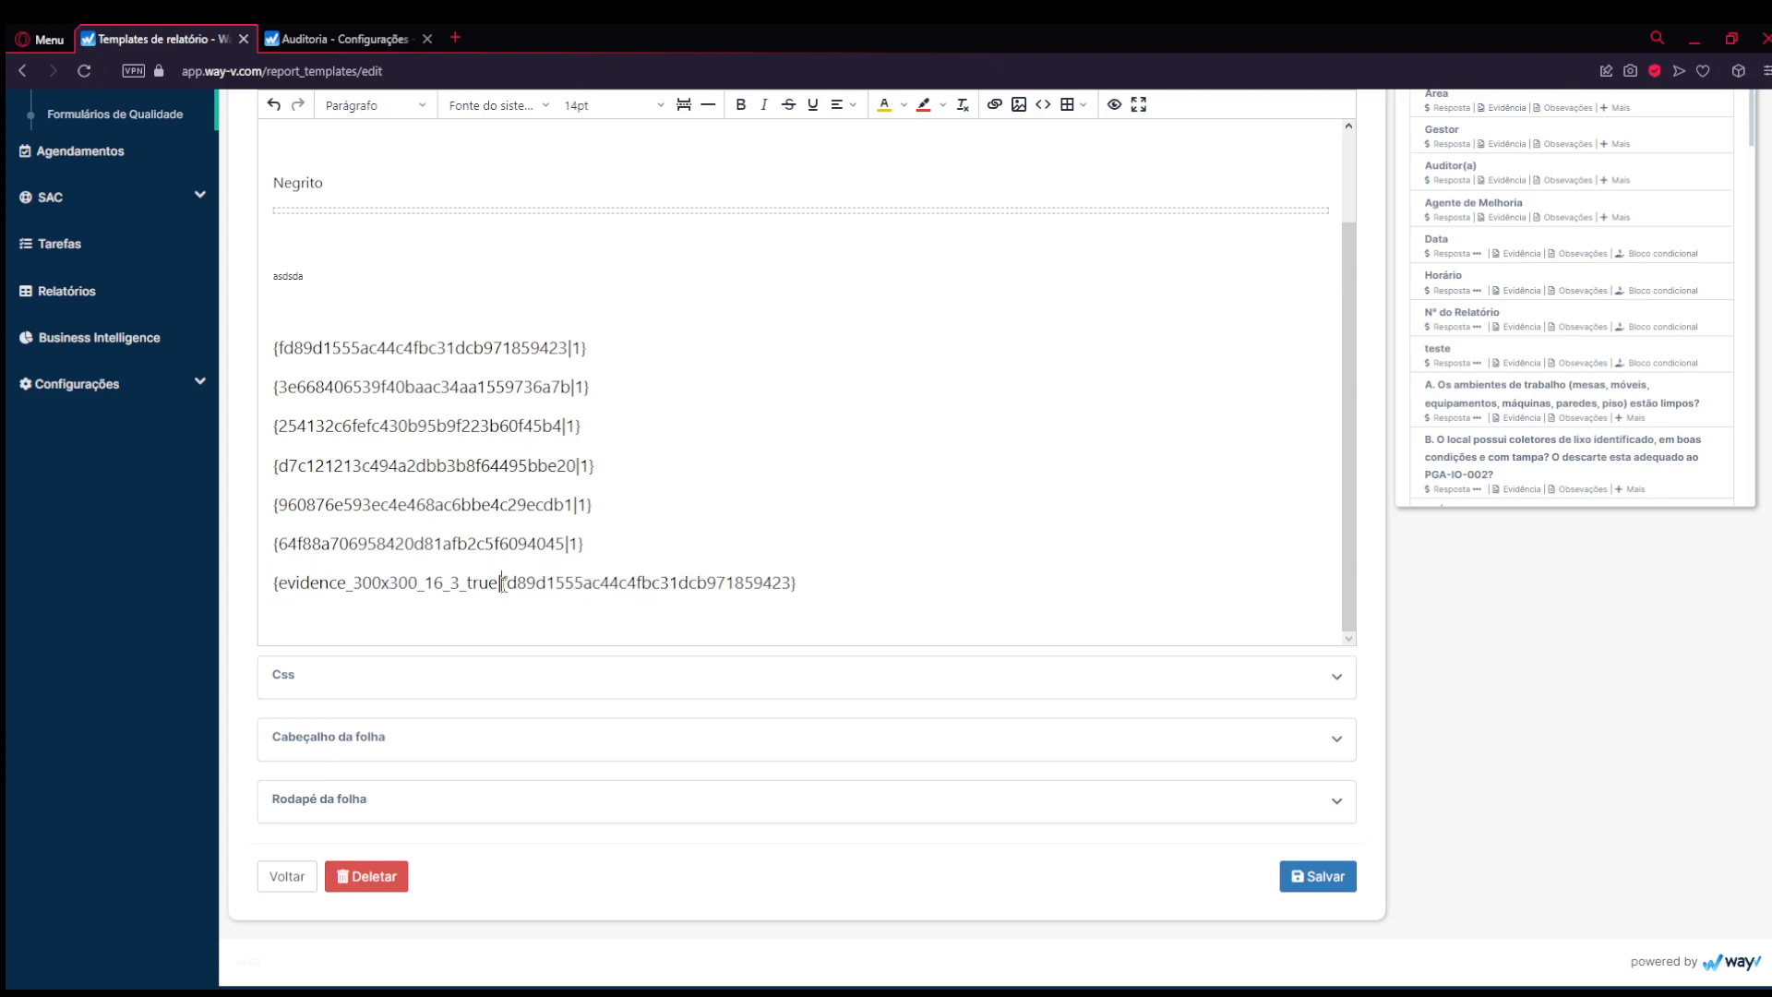
scroll(903, 482, "up", 2)
scroll(903, 517, "down", 2)
scroll(1531, 768, "up", 3)
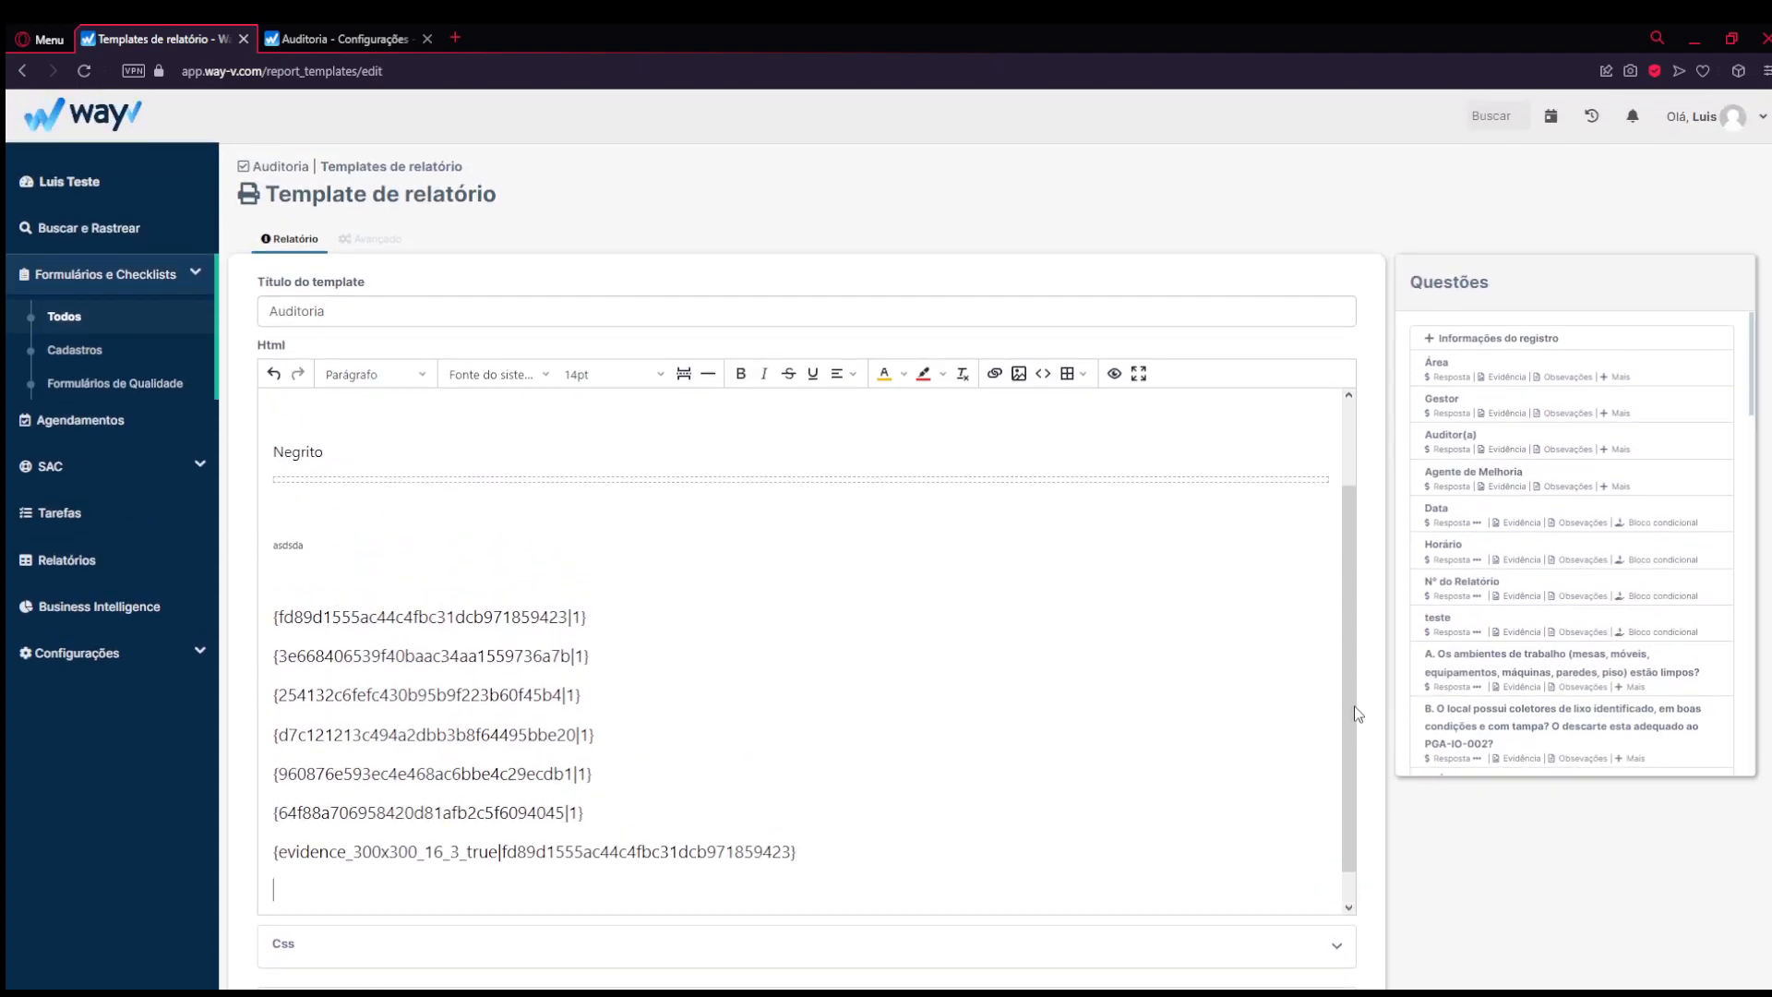
- Insert the observations key of the "Área" question below the evidence key and check its "notes" prefix
left_click(1573, 377)
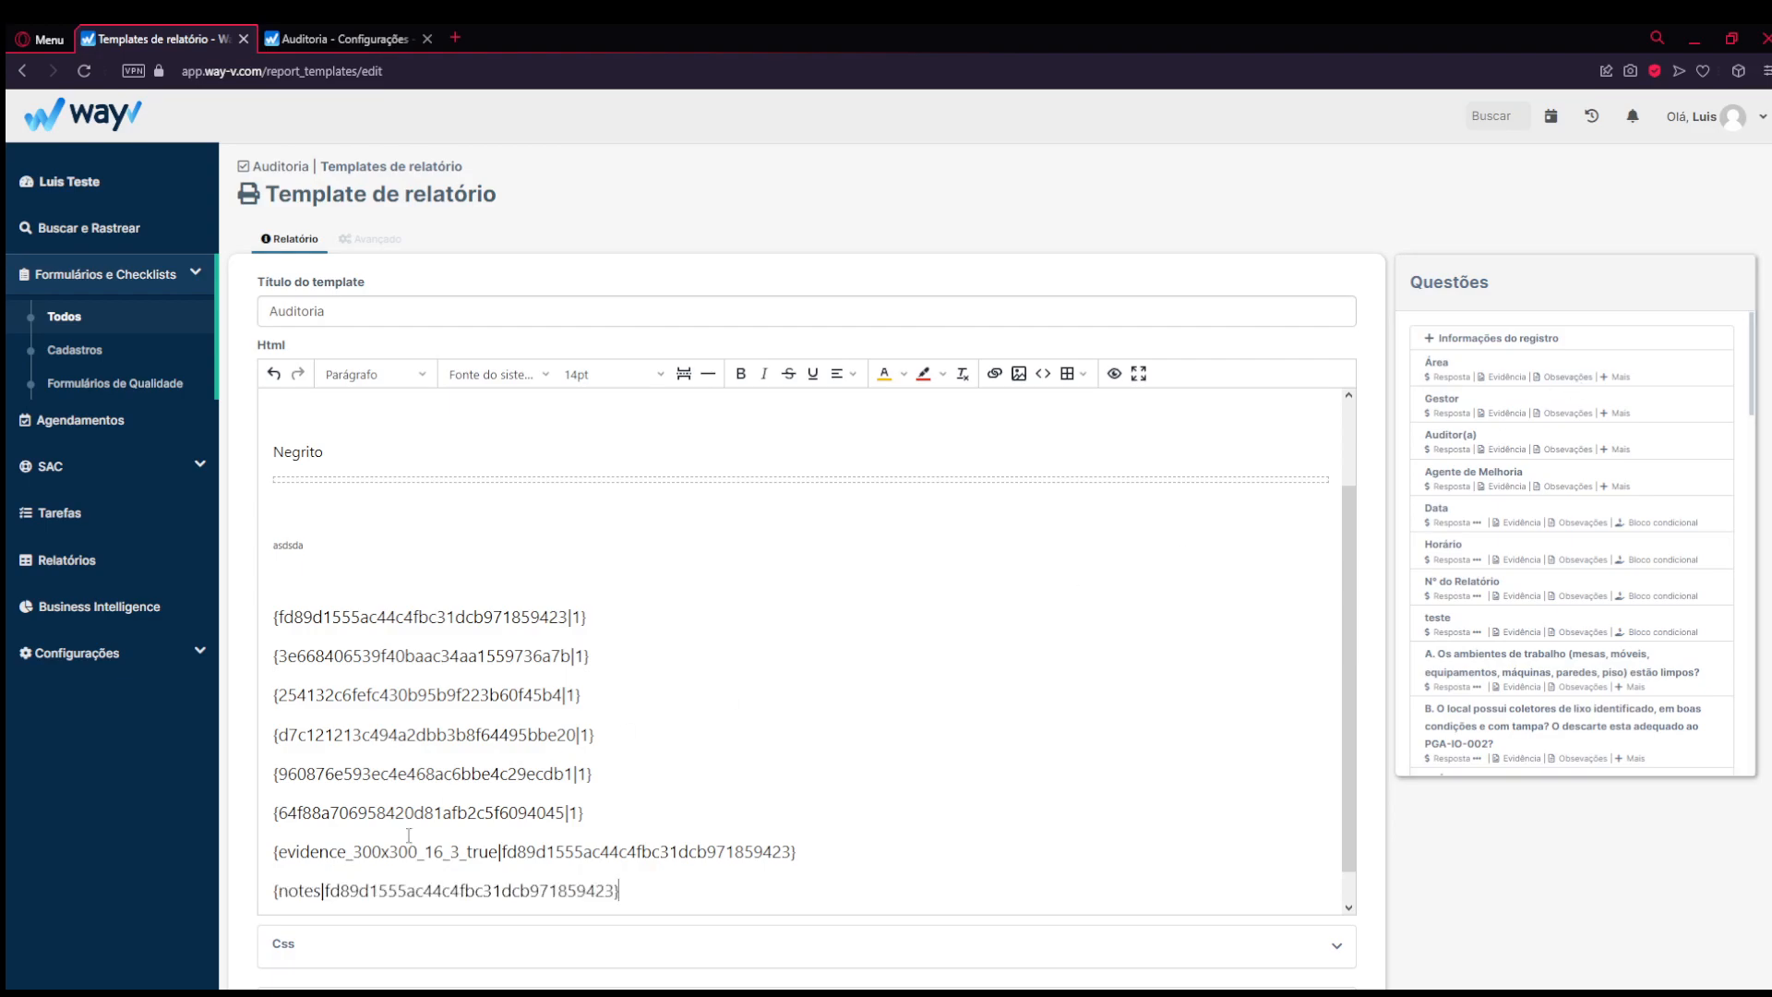
left_click_drag(651, 888, 310, 889)
double_click(299, 889)
- Examine the additional options of the "Área" question and the scoring and sub-form entries further down the question list
left_click(1621, 380)
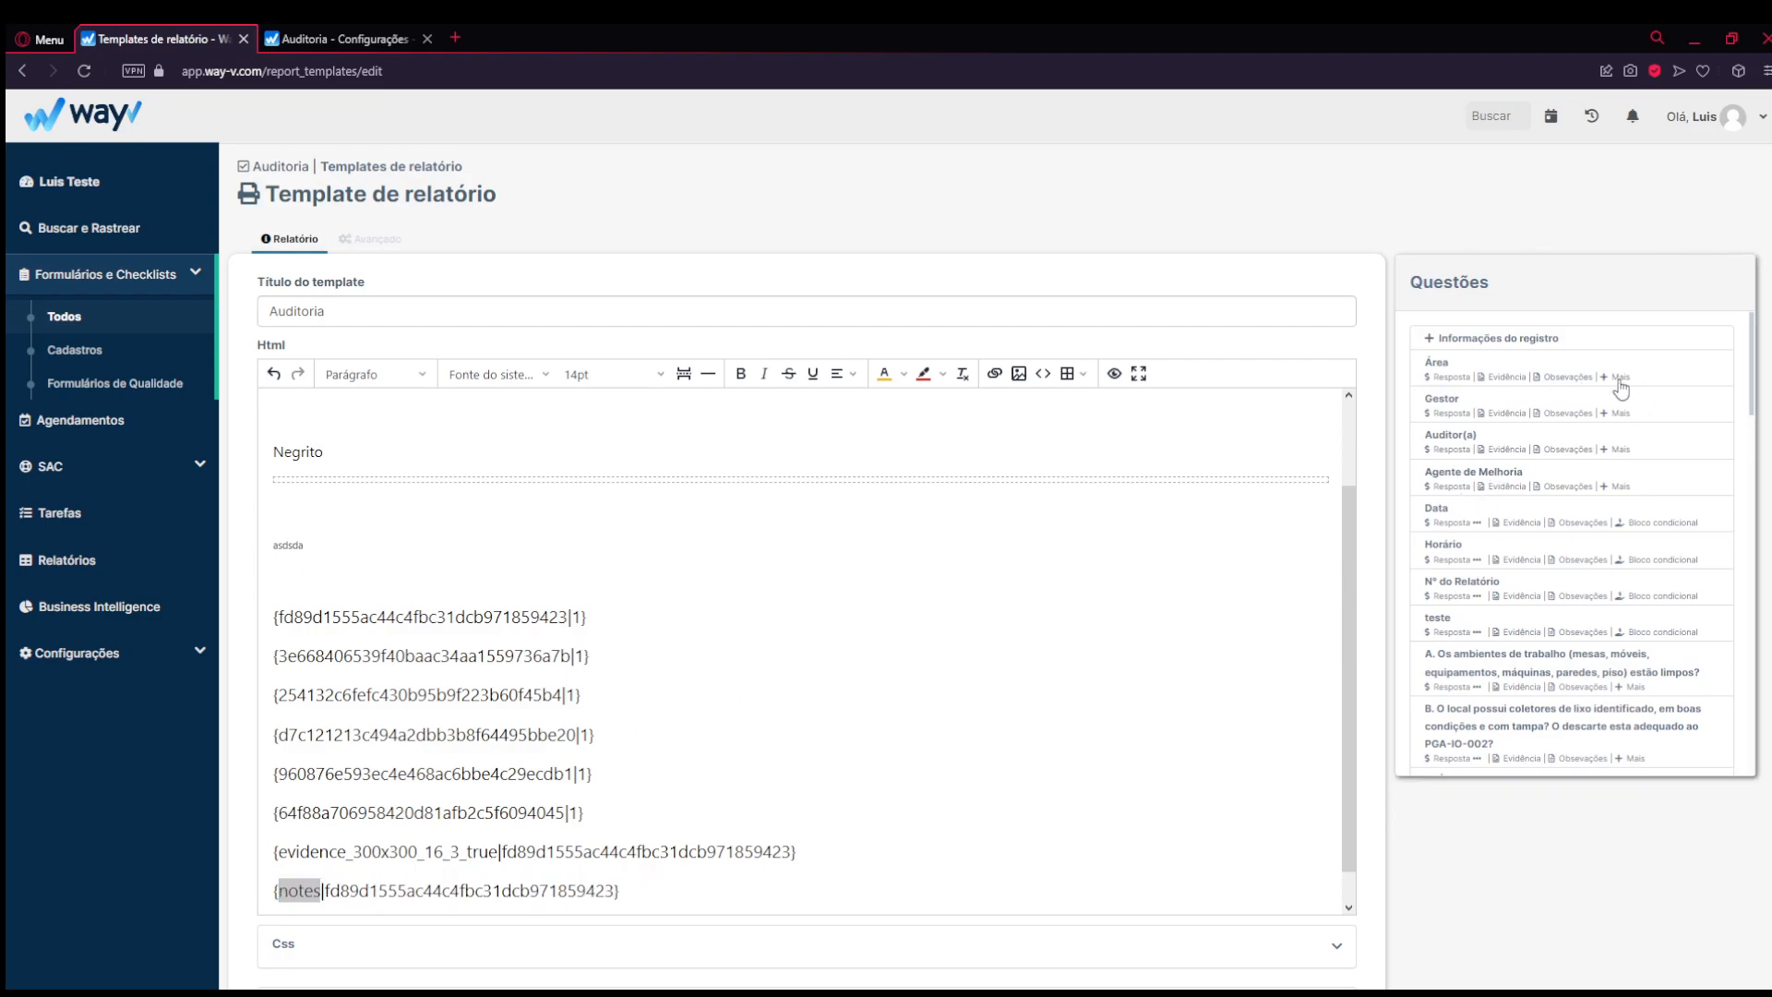
left_click(1616, 379)
scroll(1617, 609, "down", 1)
scroll(1619, 615, "down", 12)
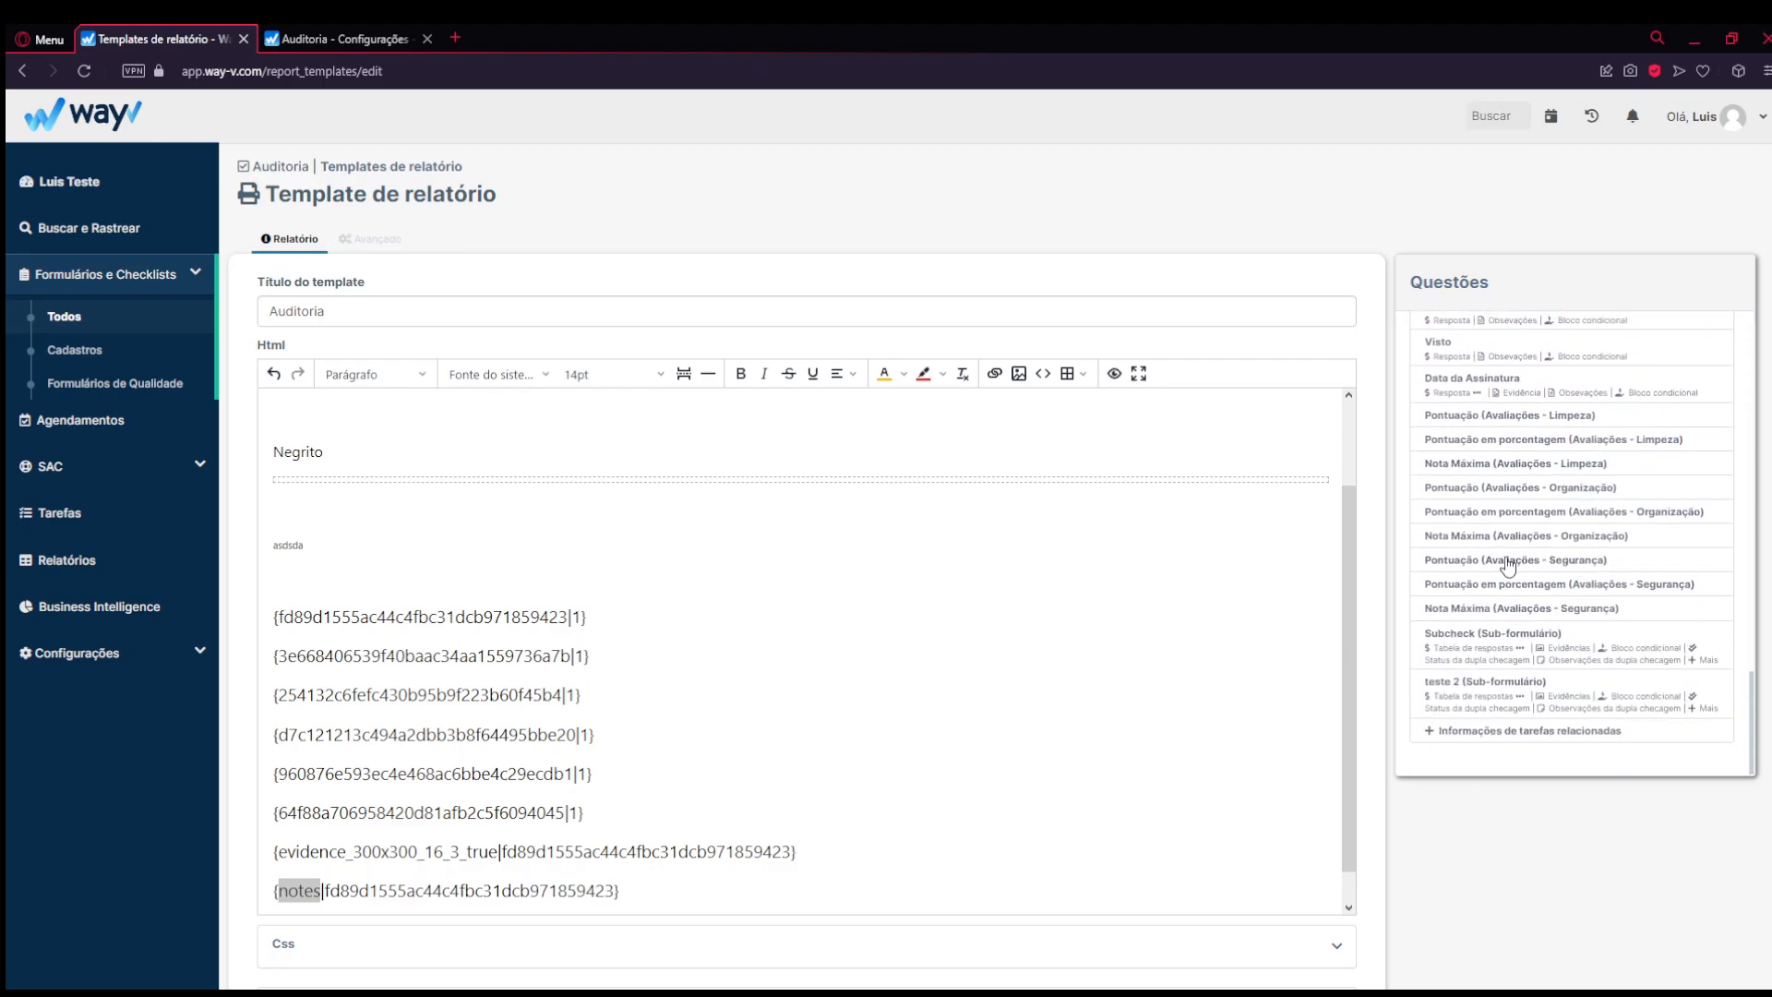
scroll(1578, 706, "up", 3)
- Save the Auditoria report template
scroll(1481, 671, "down", 3)
scroll(1512, 792, "down", 3)
left_click(1314, 876)
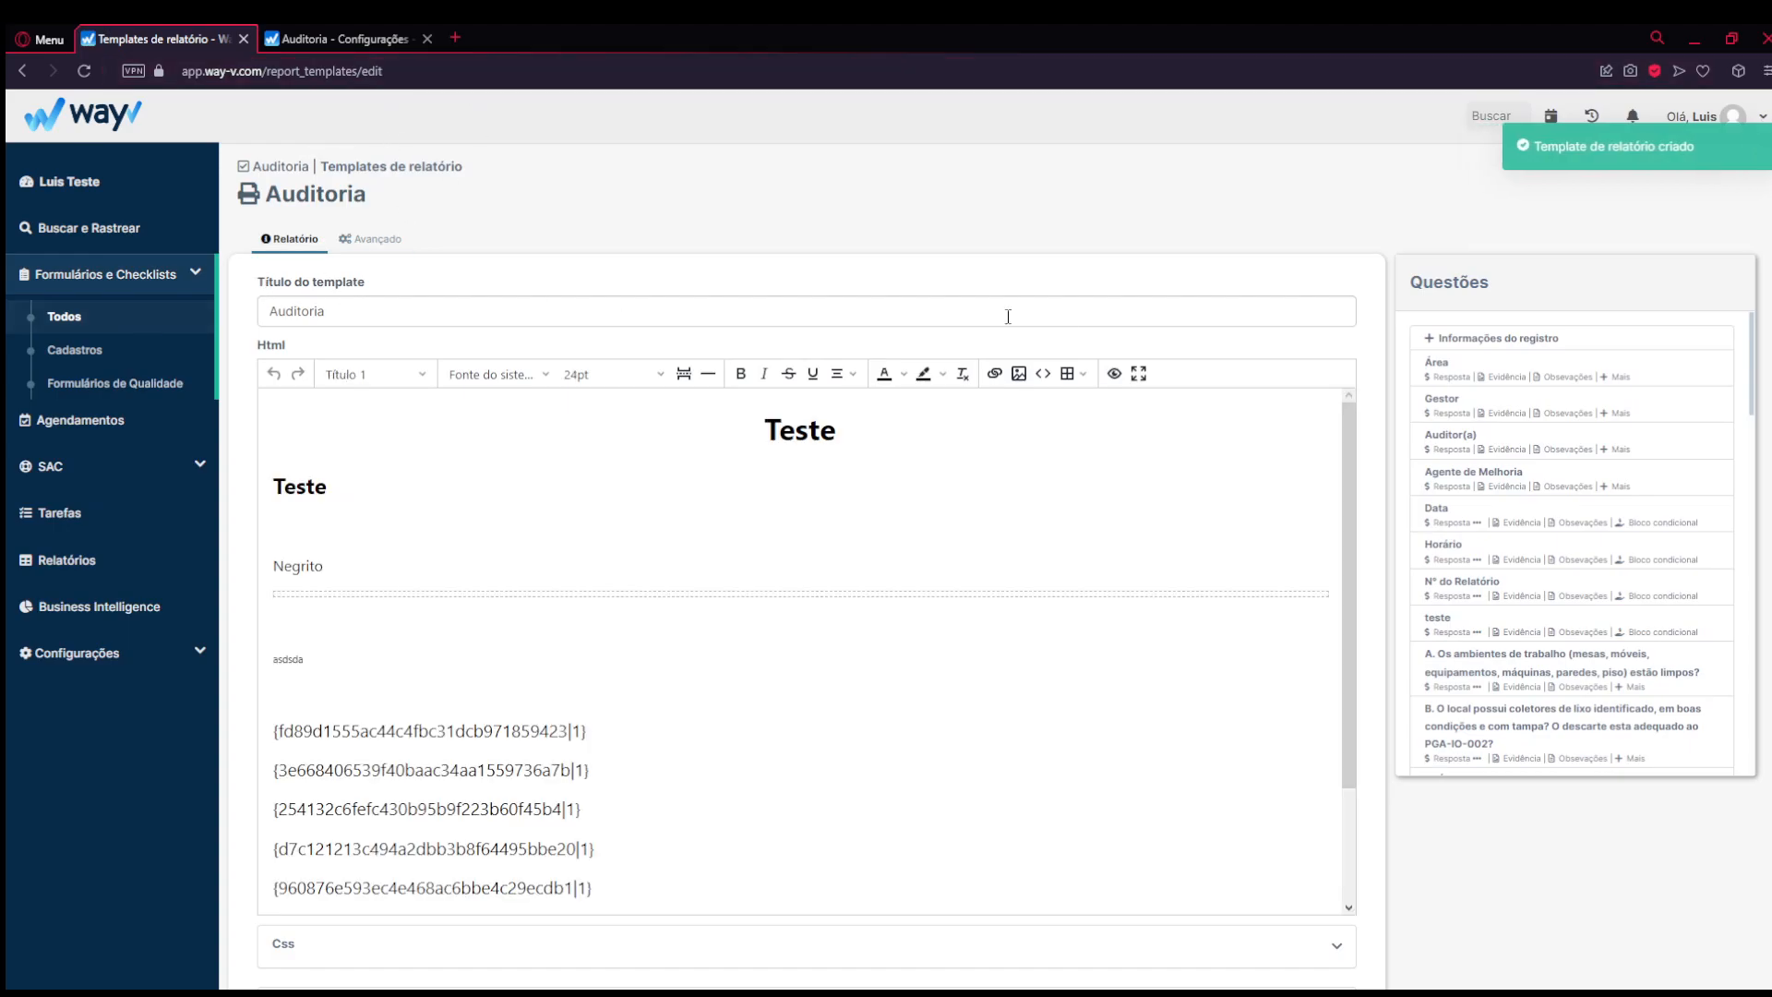
- Open the forms list in a new tab, open Auditoria record 27 and generate its PDF report
middle_click(94, 318)
left_click(528, 39)
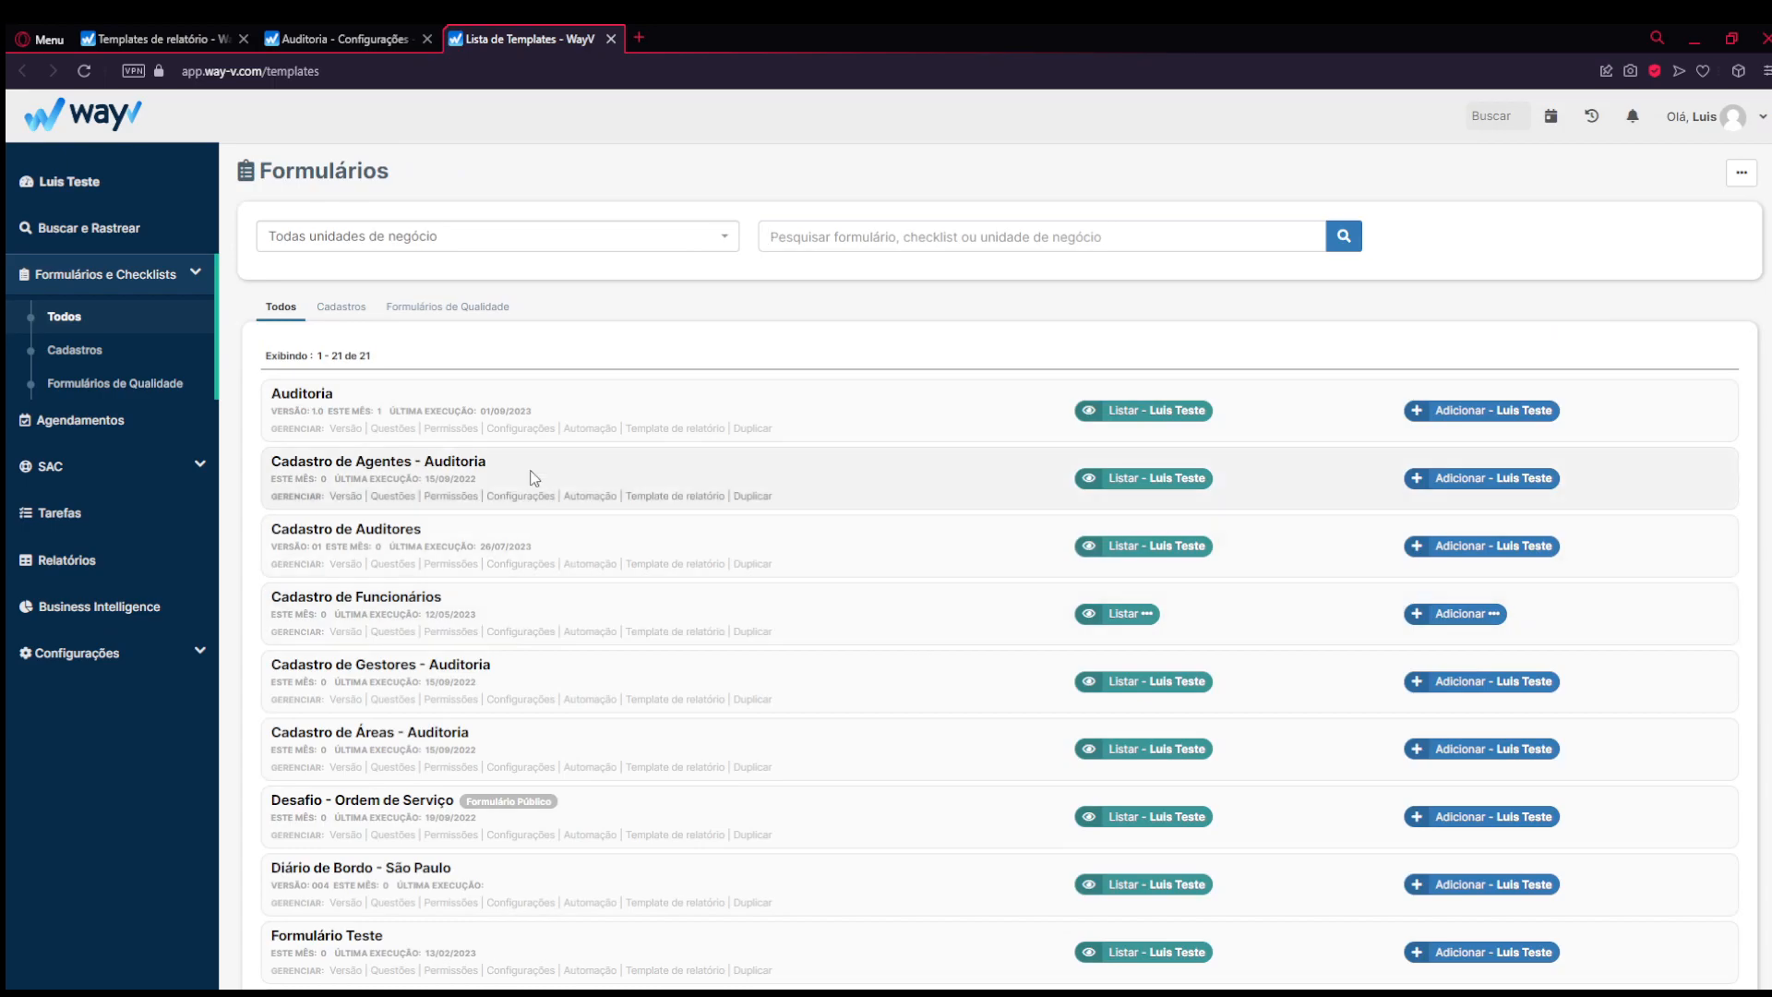
left_click(1108, 420)
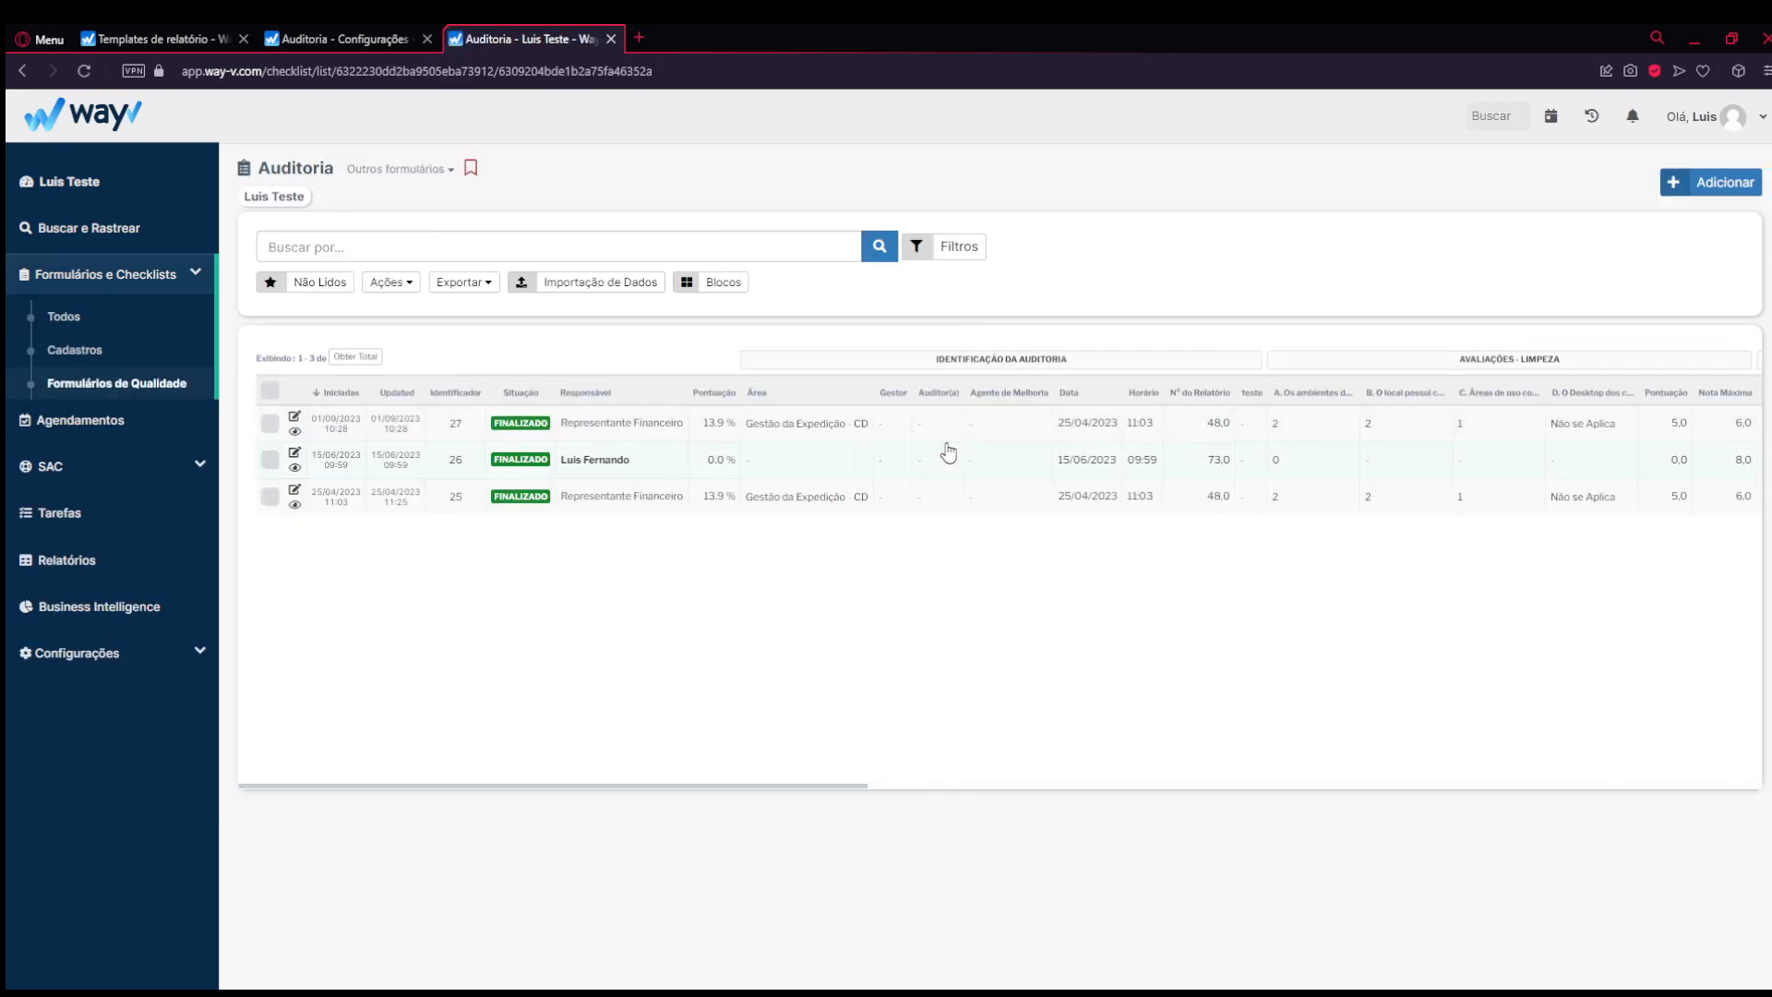
left_click(947, 430)
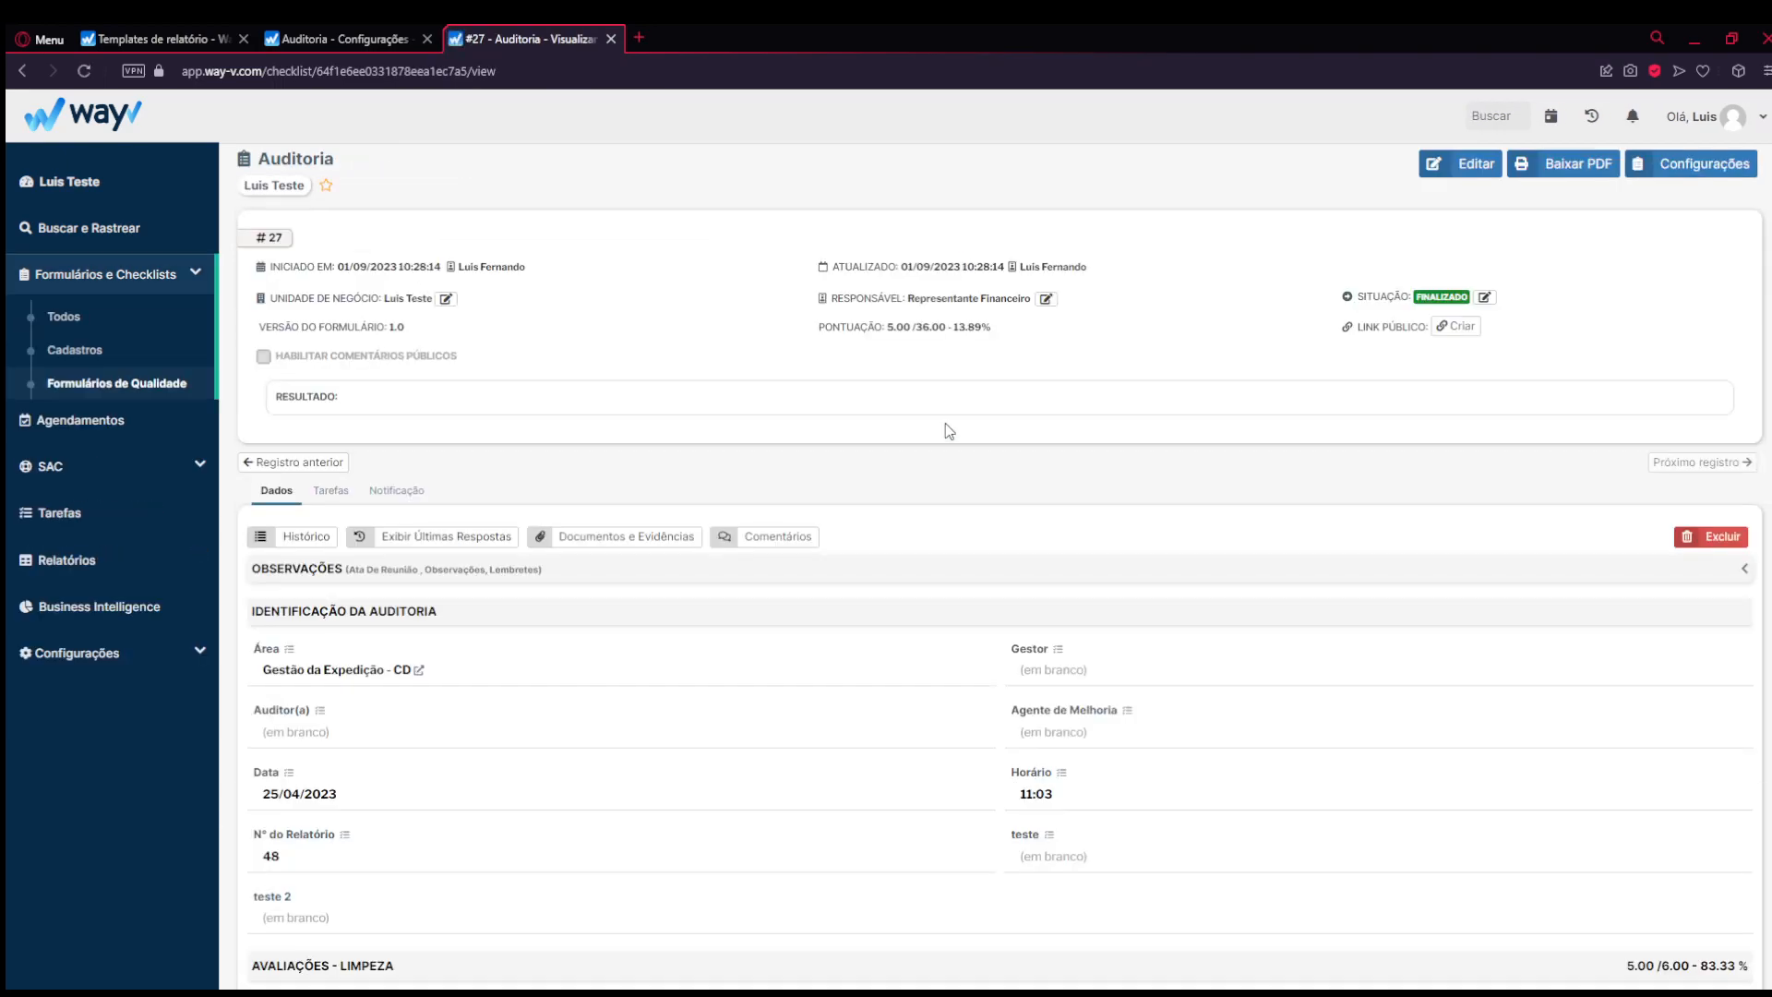
left_click(1580, 165)
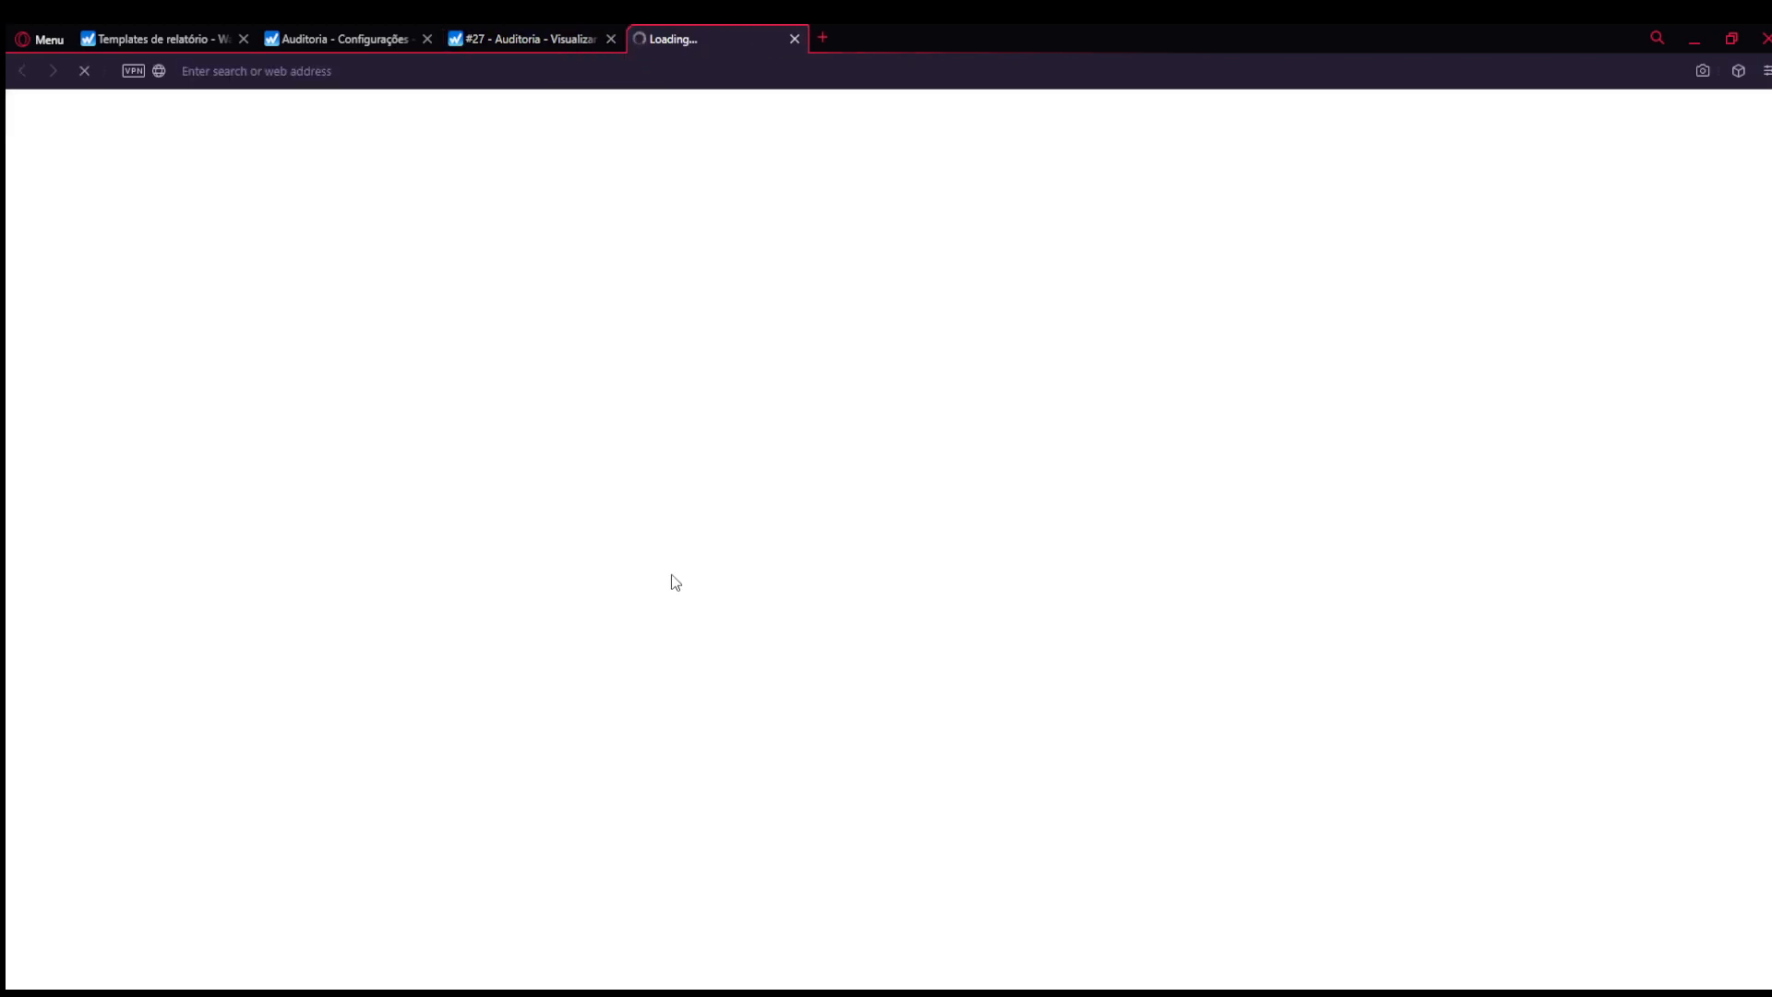
- Review both pages of the generated PDF, checking the headings, the page break and the inserted answers
scroll(801, 518, "down", 4)
scroll(822, 512, "up", 4)
scroll(812, 501, "down", 11)
scroll(811, 503, "up", 10)
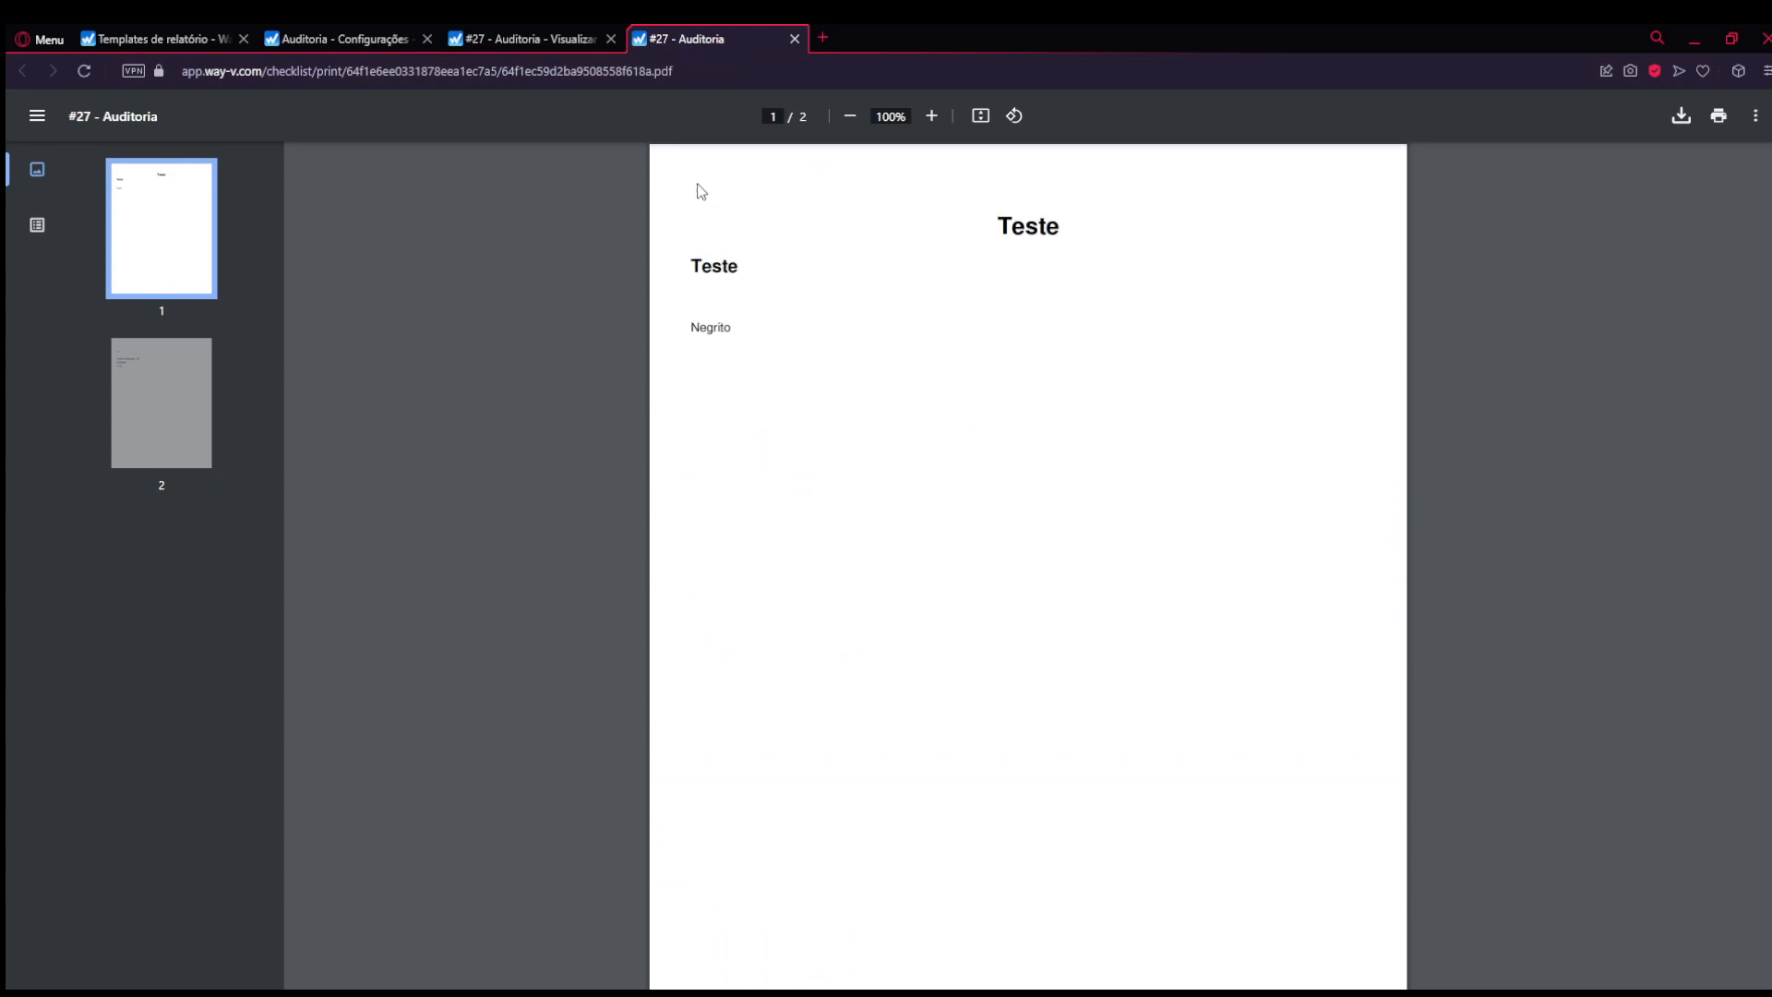
scroll(1232, 812, "down", 3)
scroll(1200, 766, "up", 3)
scroll(950, 222, "down", 10)
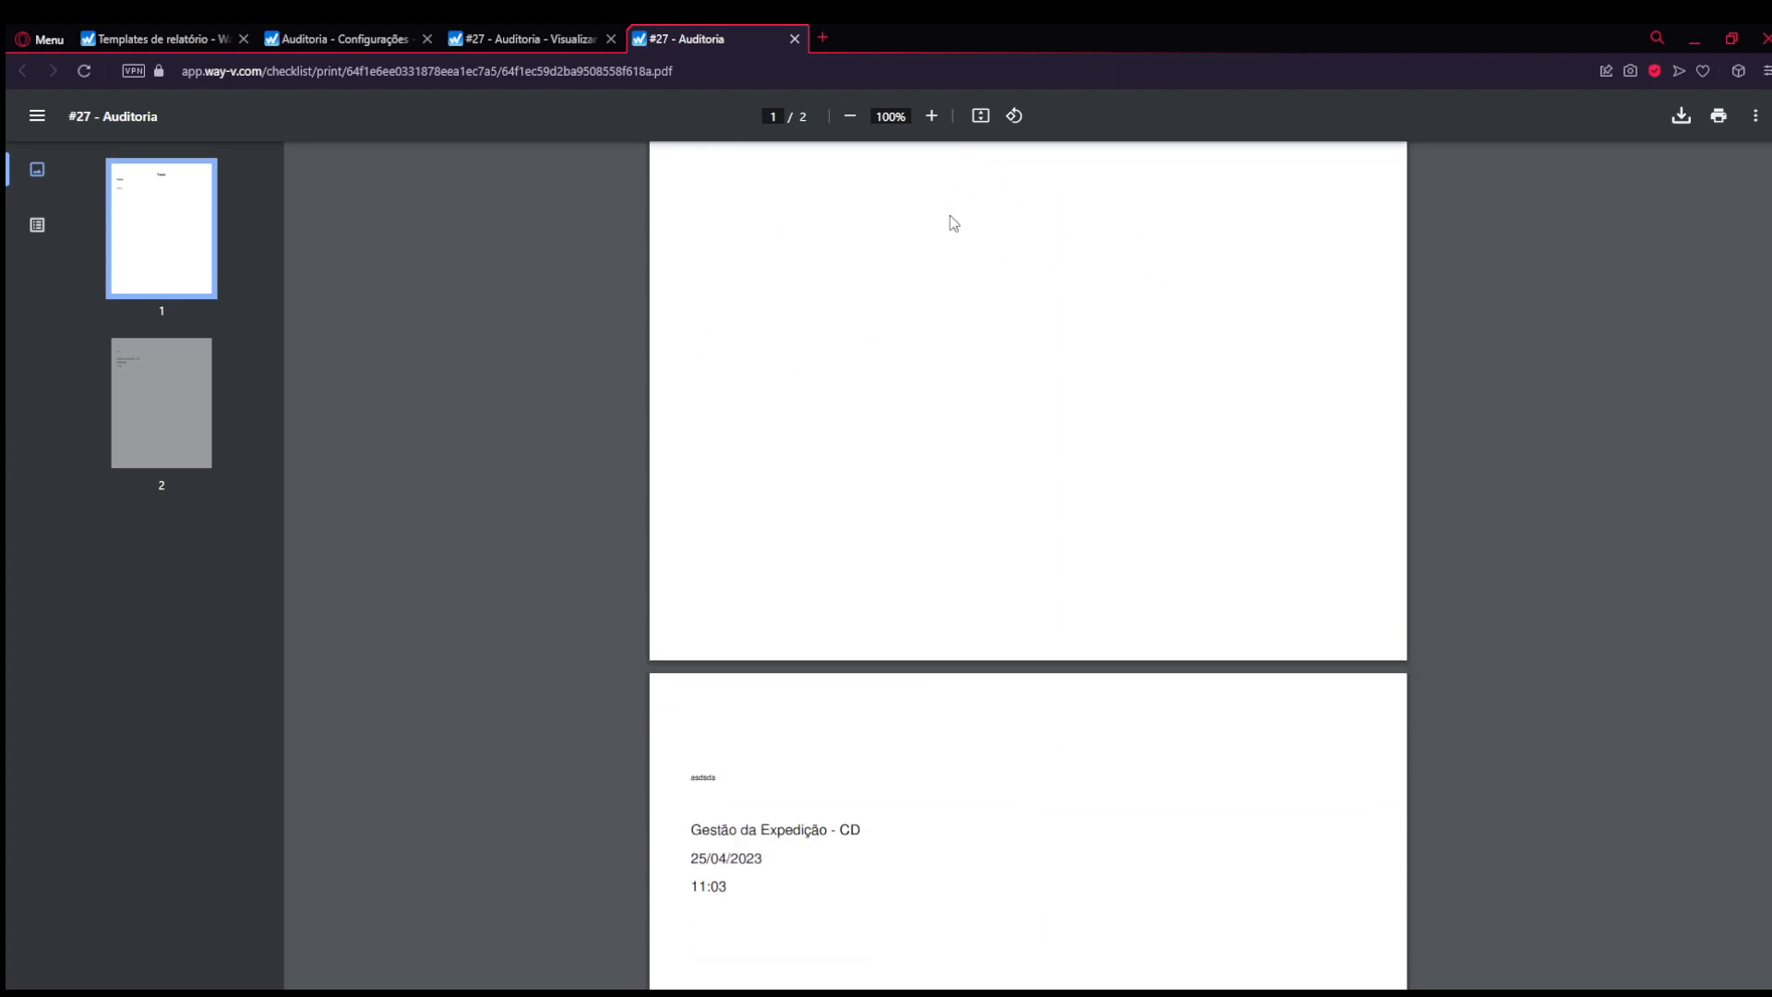
scroll(928, 323, "up", 10)
scroll(928, 322, "down", 9)
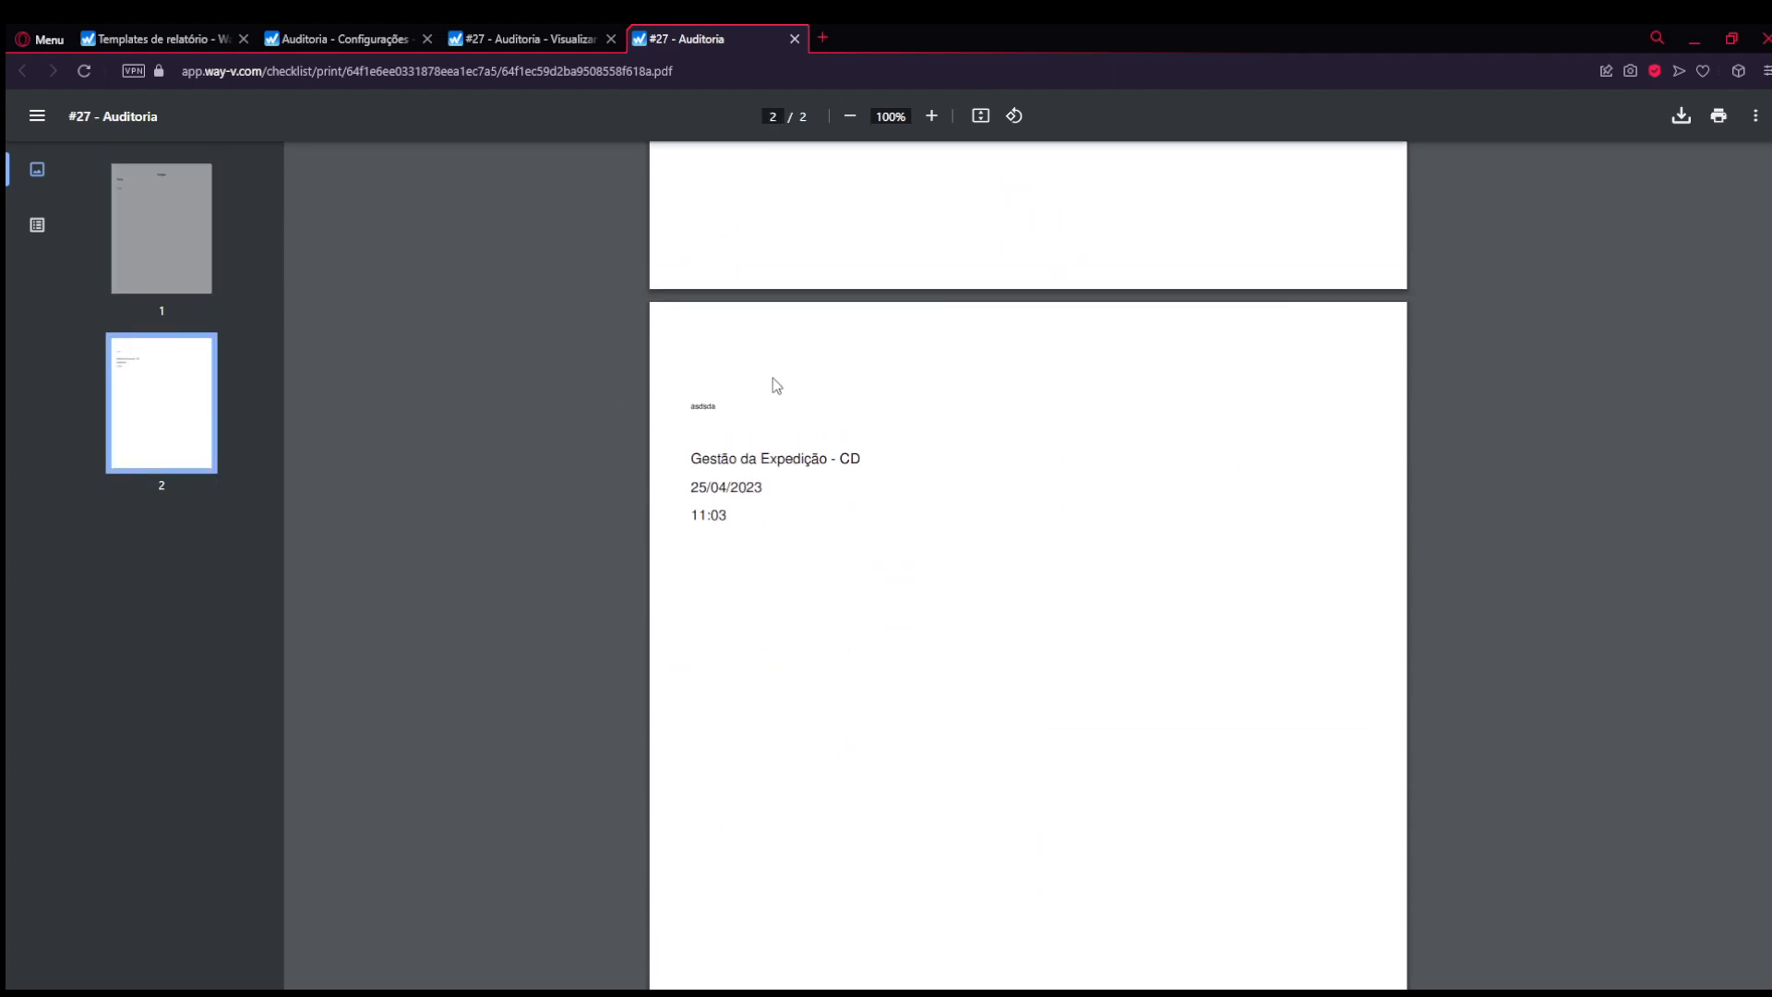
- Compare the answers on the second page of the PDF with the Área and Data fields of record 27
left_click_drag(726, 529, 682, 446)
left_click(777, 496)
scroll(754, 495, "up", 5)
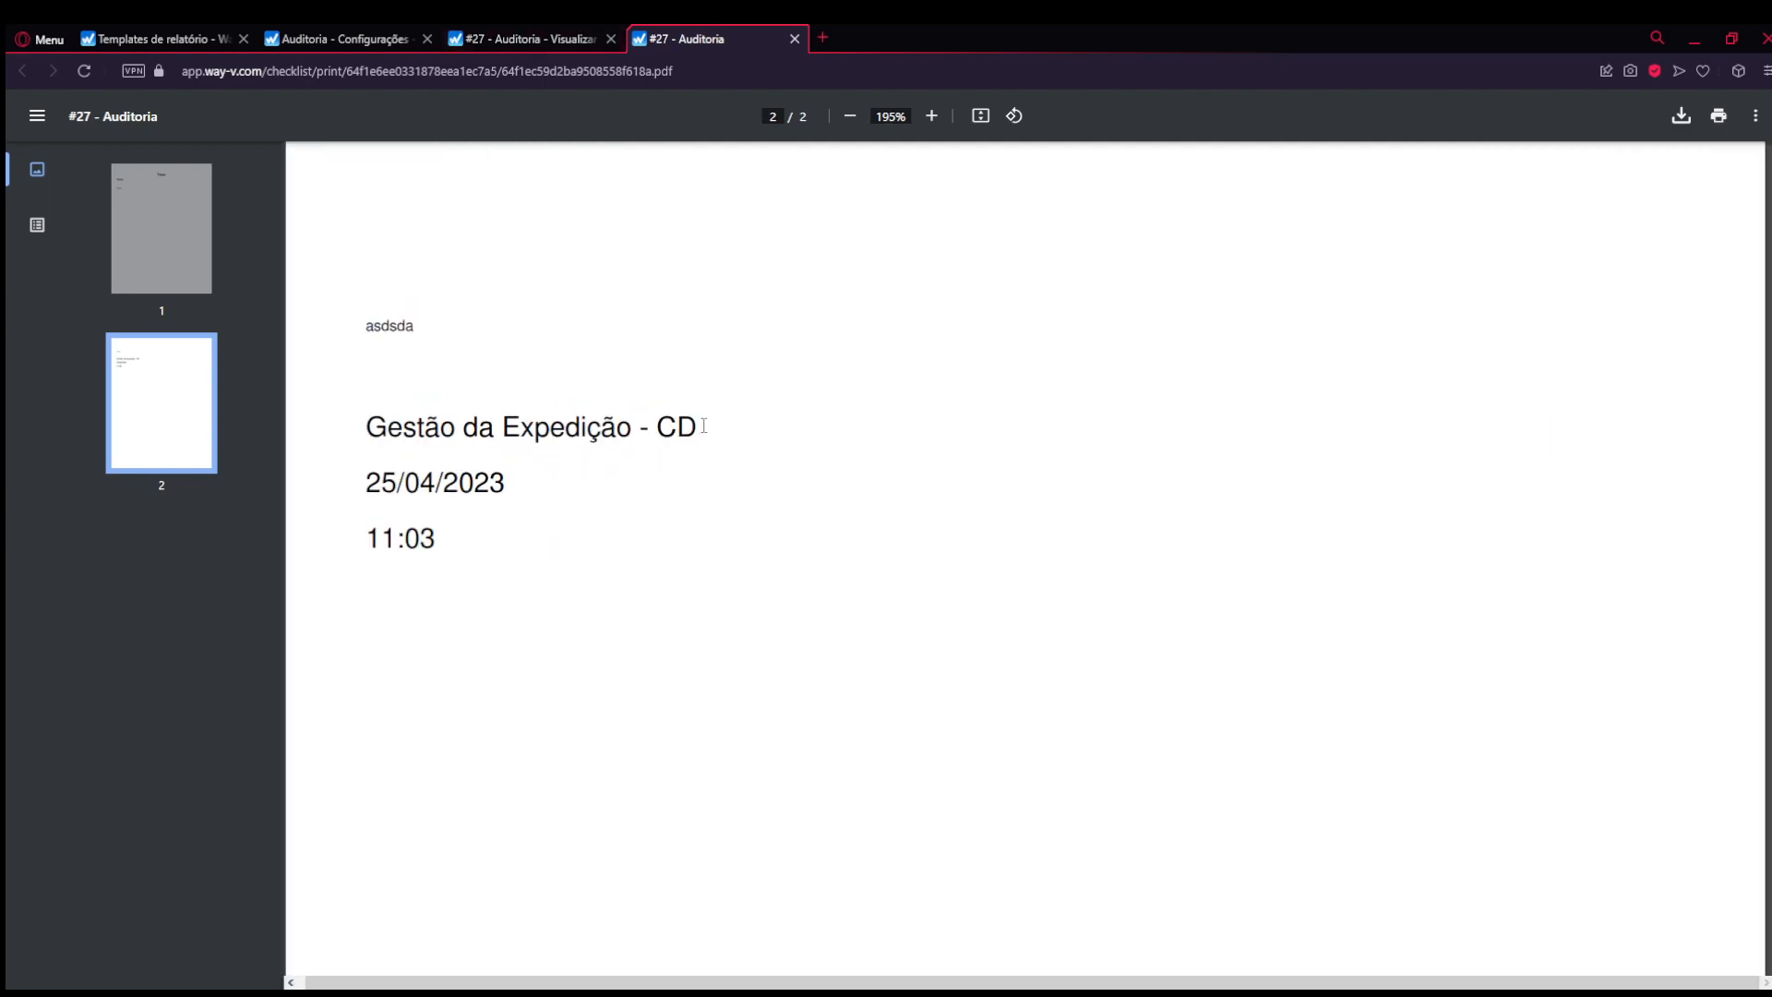
left_click_drag(704, 424, 387, 389)
left_click(526, 39)
scroll(351, 653, "down", 2)
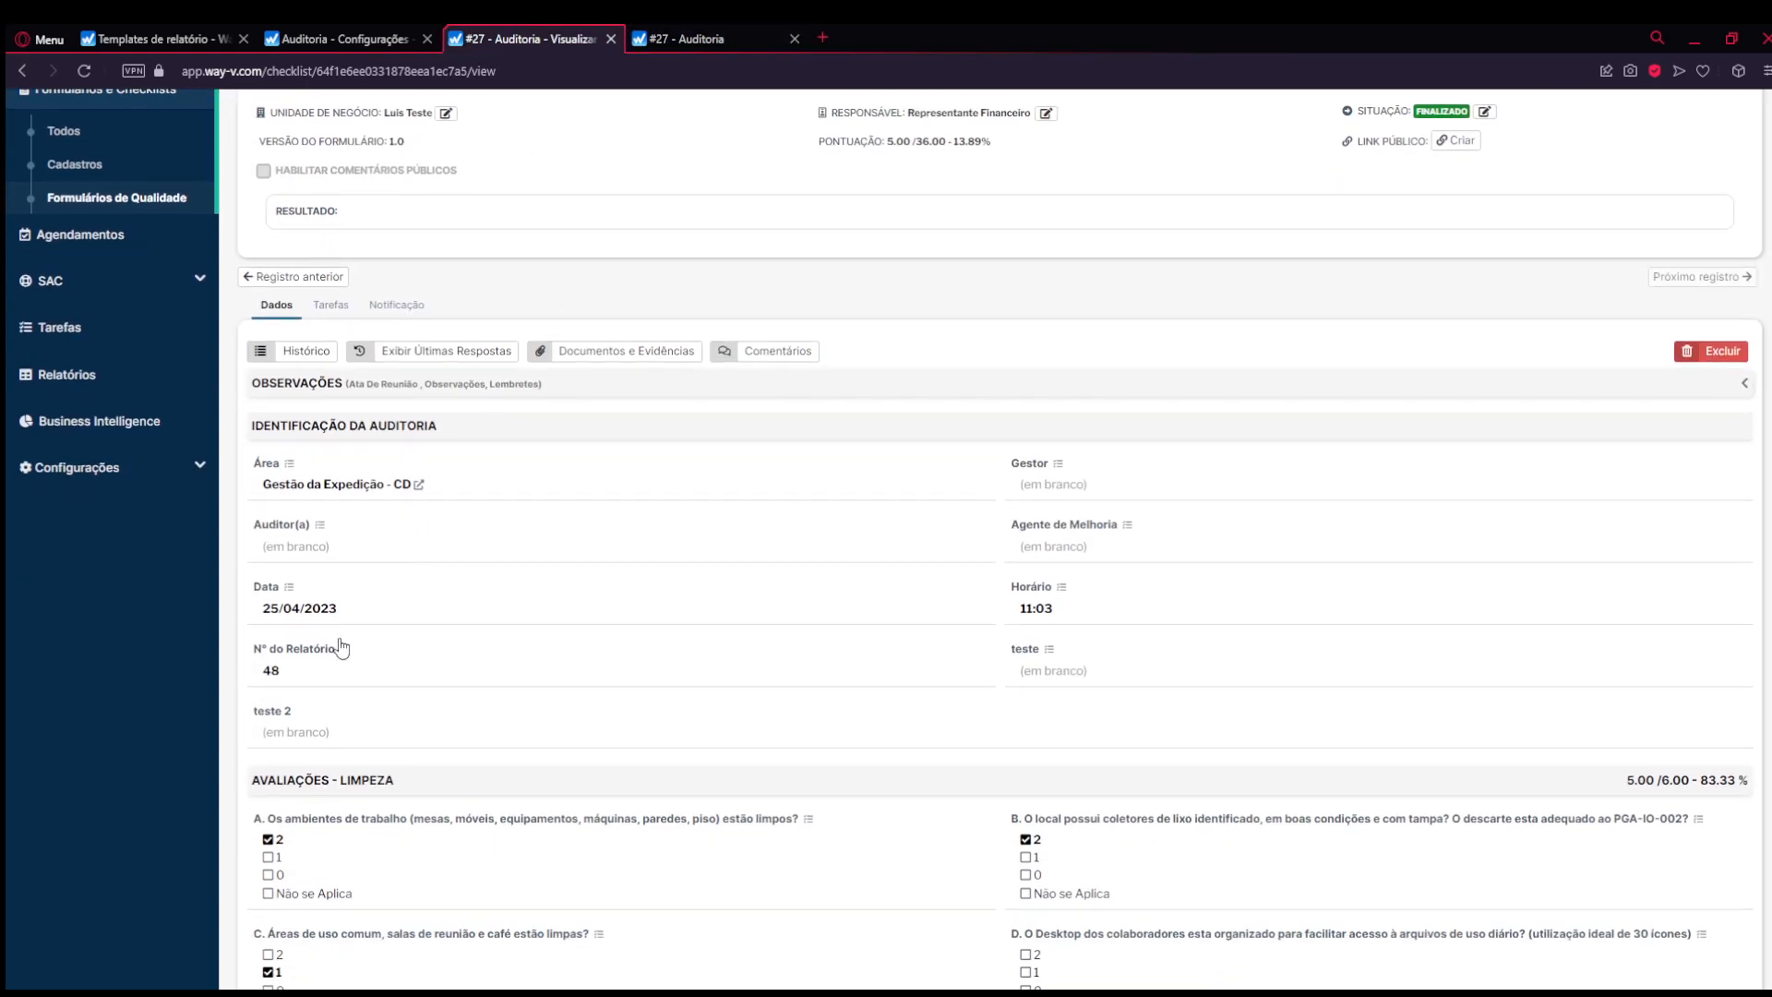
left_click(680, 44)
triple_click(422, 483)
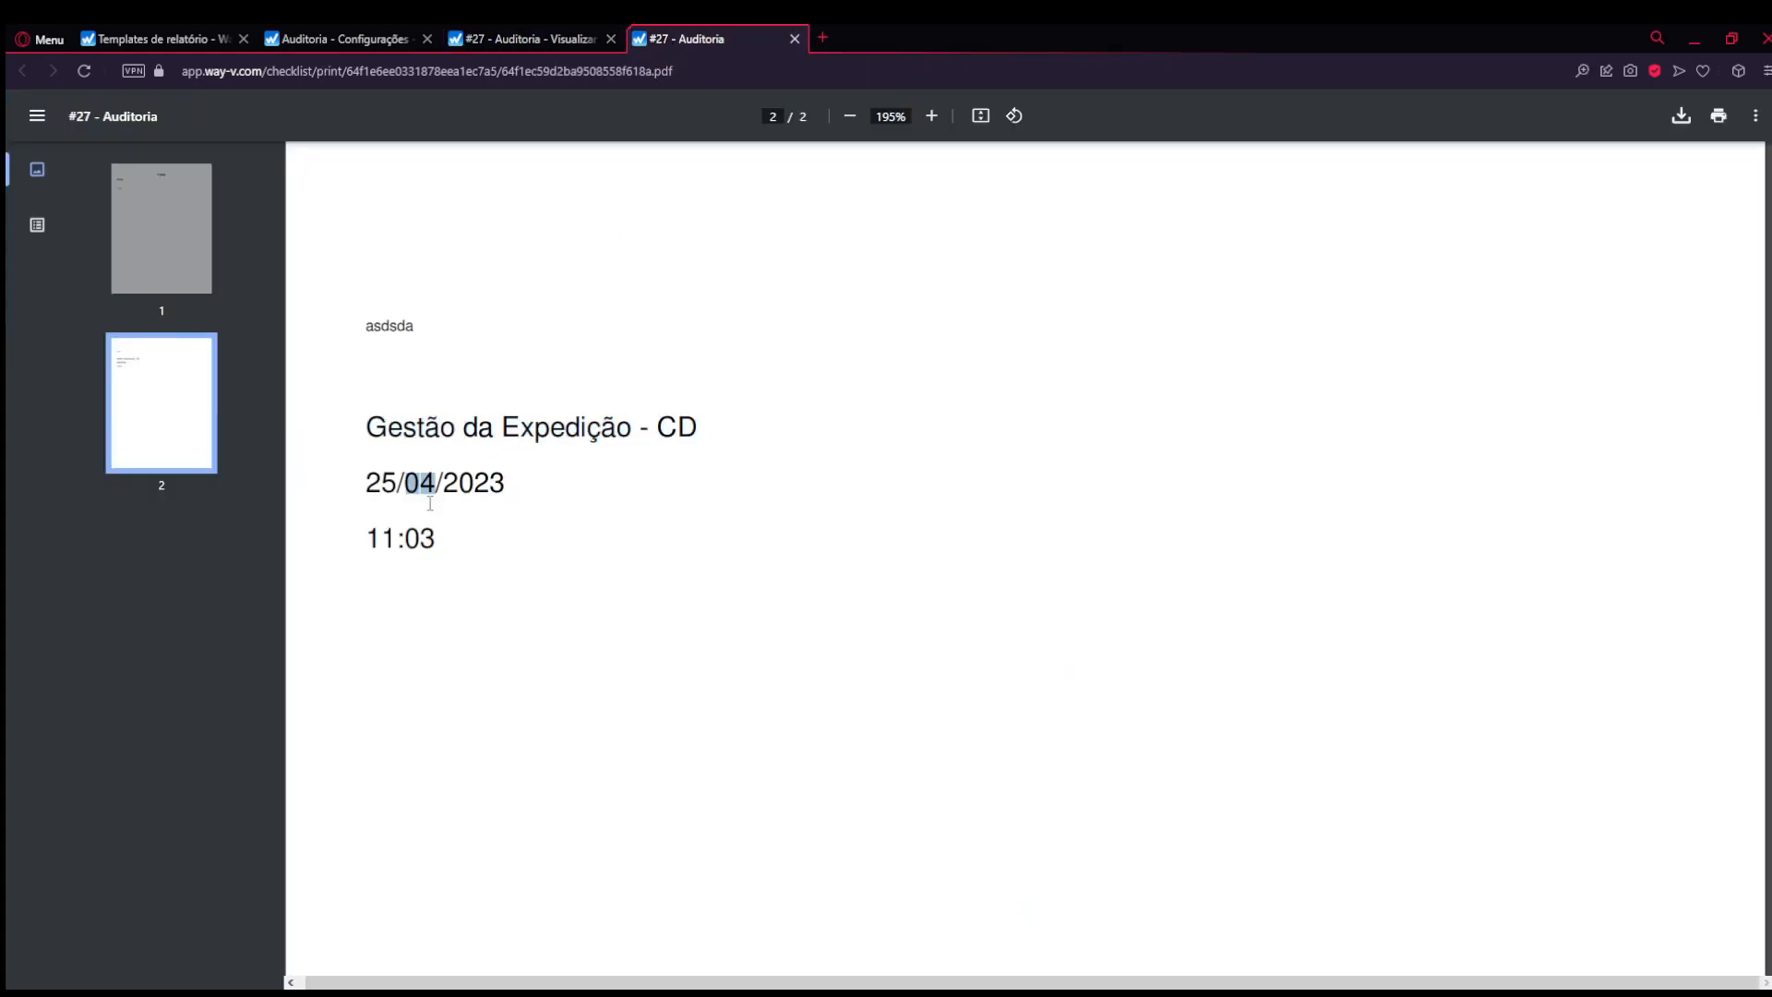
- Compare the date and time on the PDF's second page with the Data and Horário fields of record 27
left_click(545, 41)
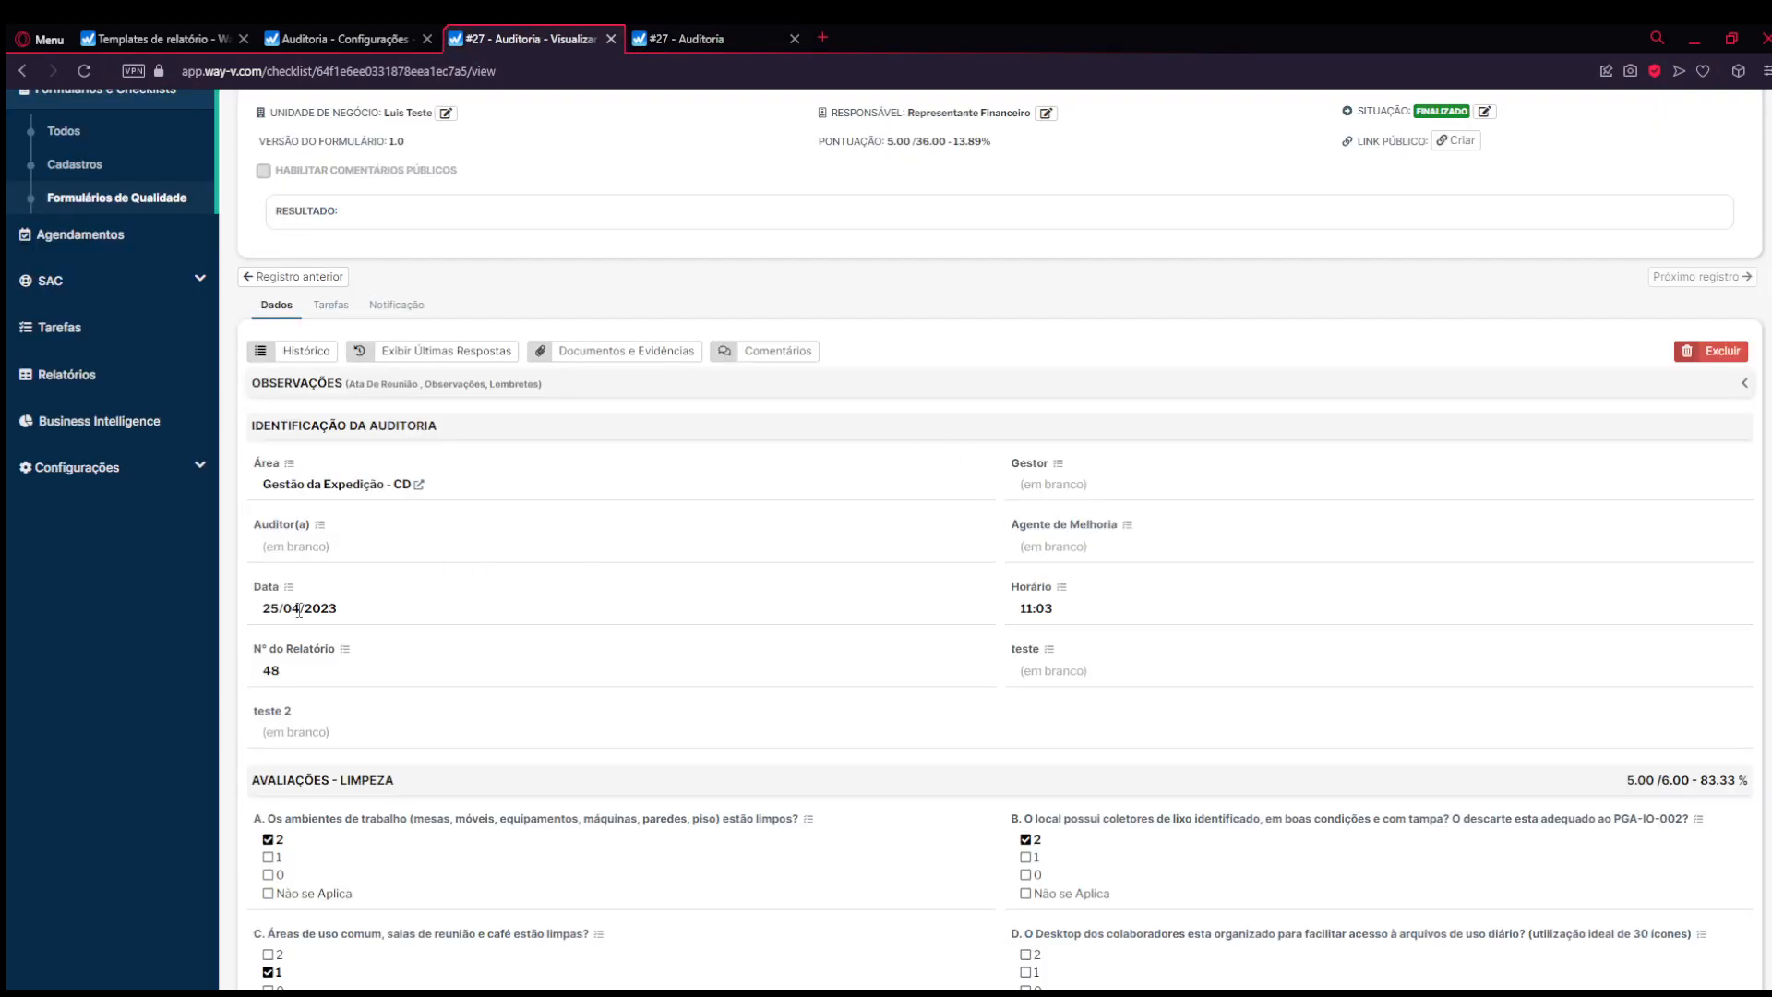
left_click_drag(352, 616, 259, 611)
left_click(710, 39)
left_click(421, 538)
left_click(552, 39)
left_click(1040, 540)
left_click_drag(354, 553, 262, 548)
left_click(1127, 537)
- Examine record 27's answers in the Limpeza, Organização and Segurança evaluation sections and the score of the Limpeza section
scroll(1015, 599, "down", 3)
scroll(925, 460, "up", 5)
scroll(828, 457, "down", 6)
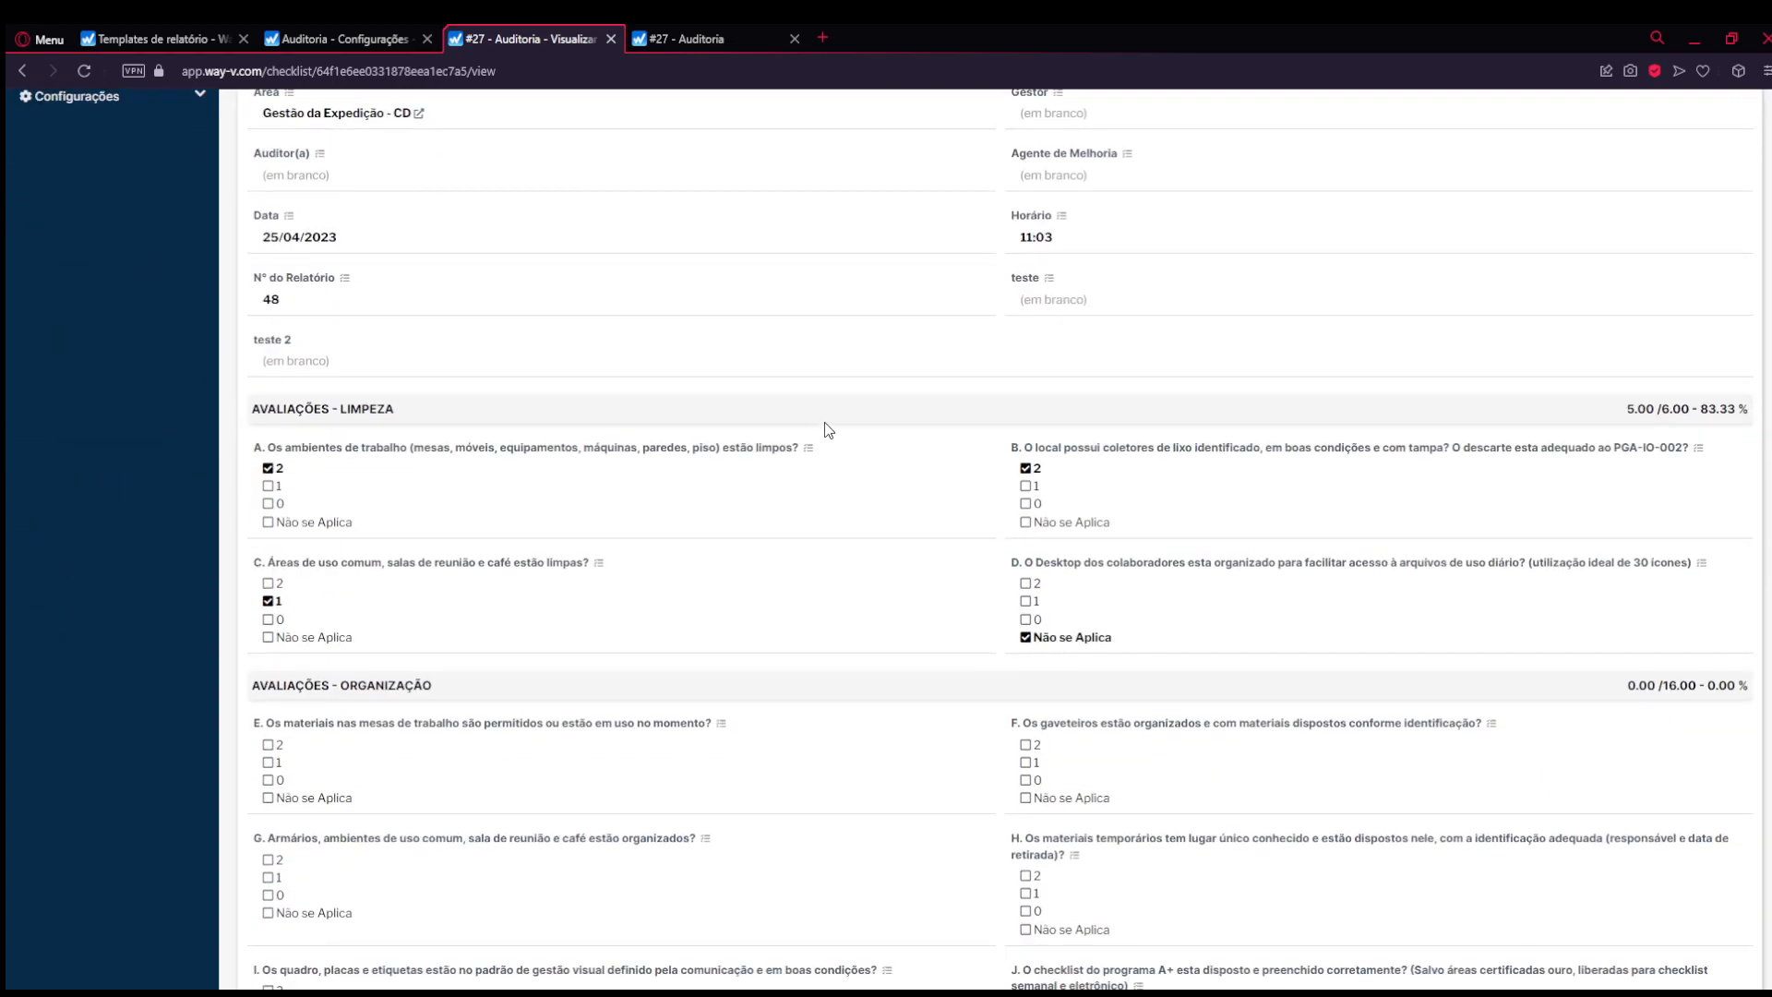
scroll(828, 430, "down", 1)
left_click_drag(274, 349, 1184, 550)
left_click(1145, 558)
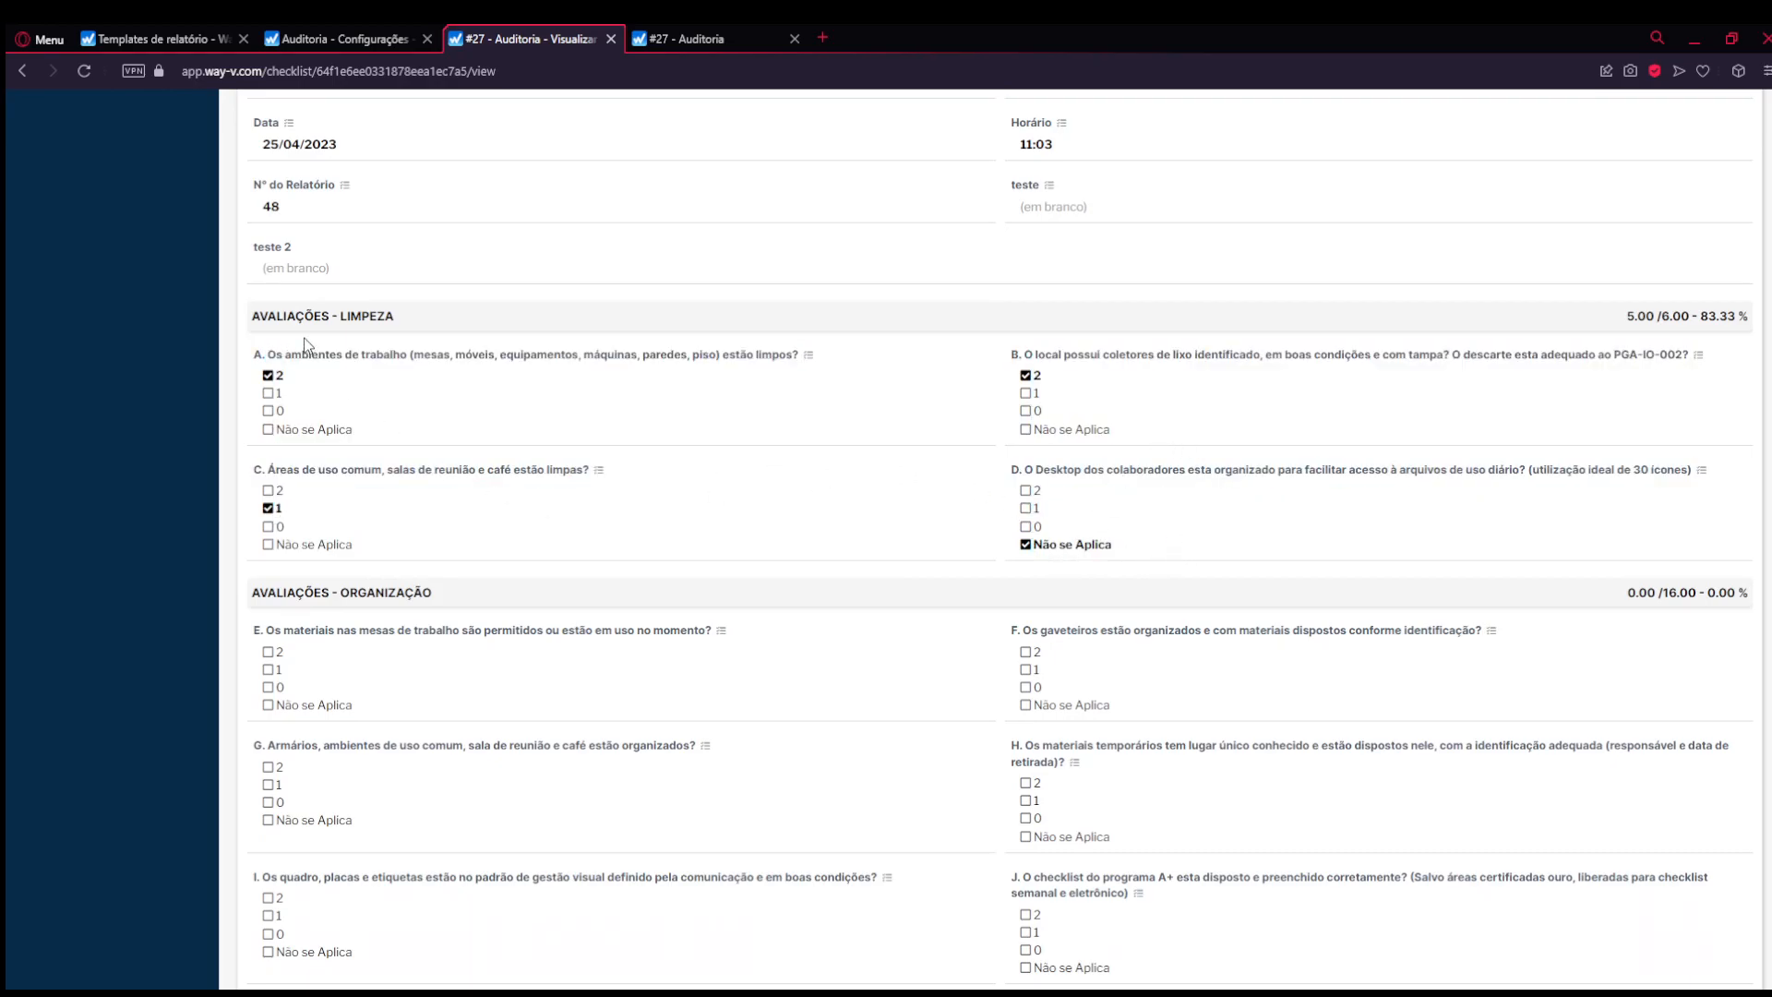
scroll(605, 395, "down", 5)
scroll(950, 601, "up", 7)
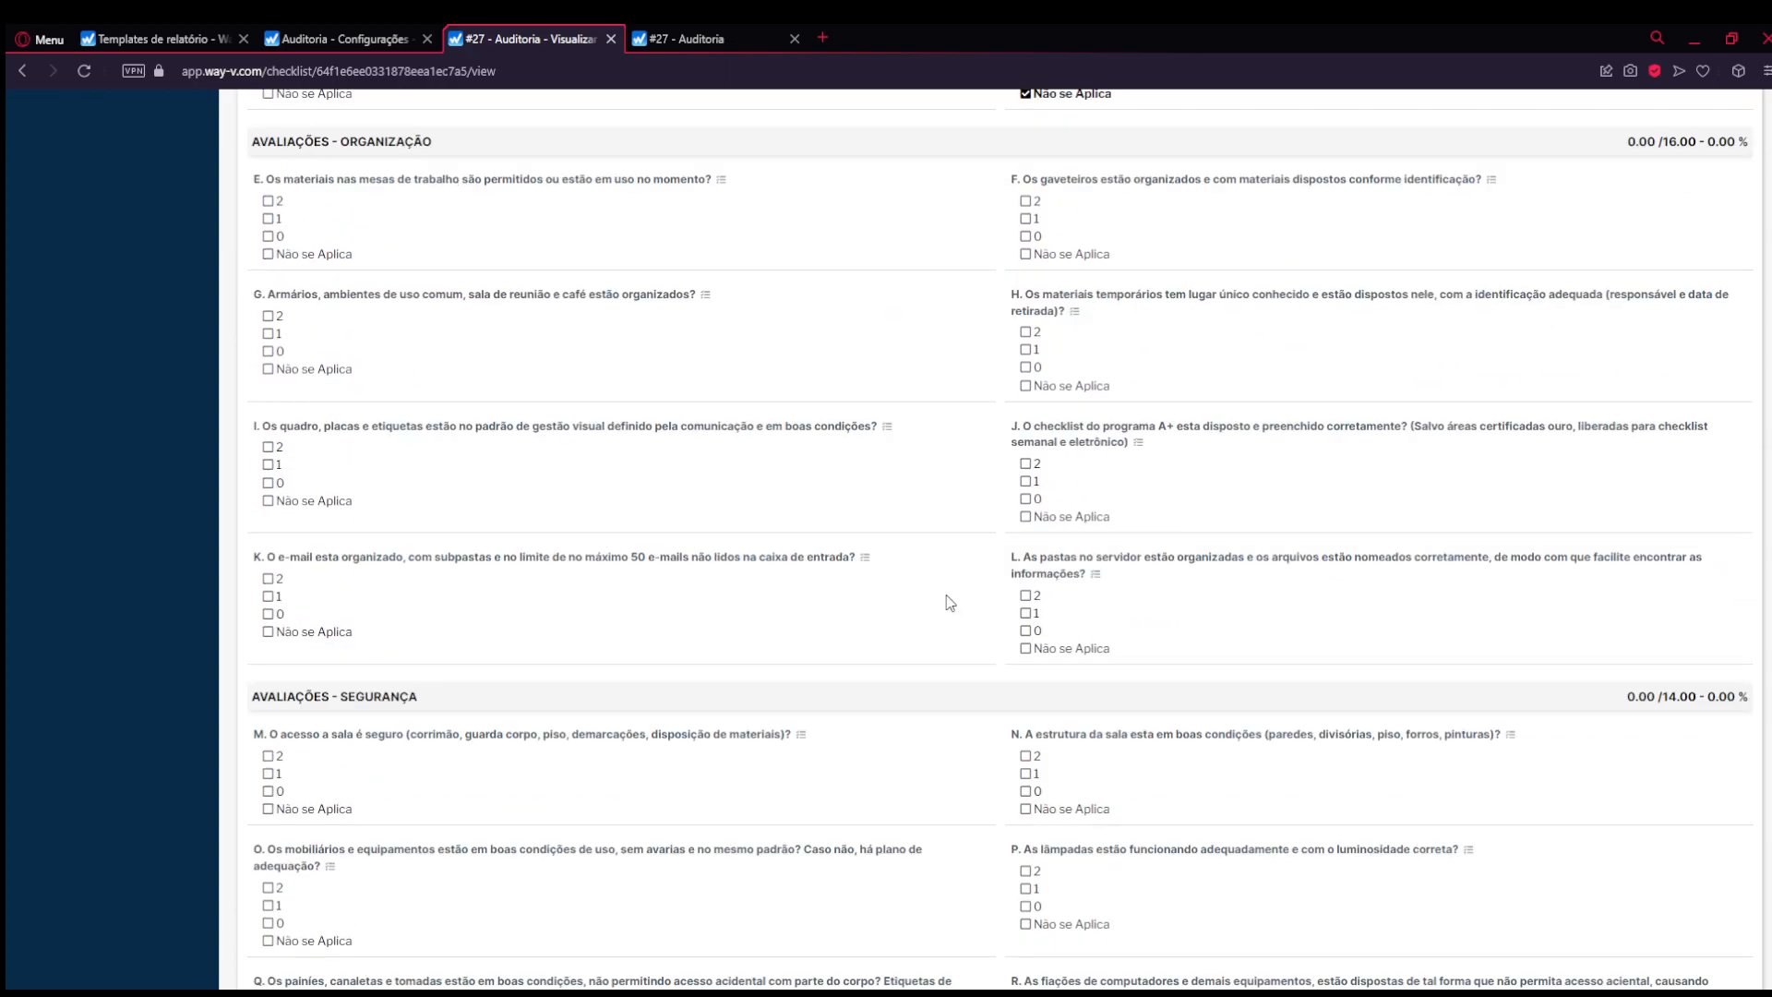
double_click(1034, 561)
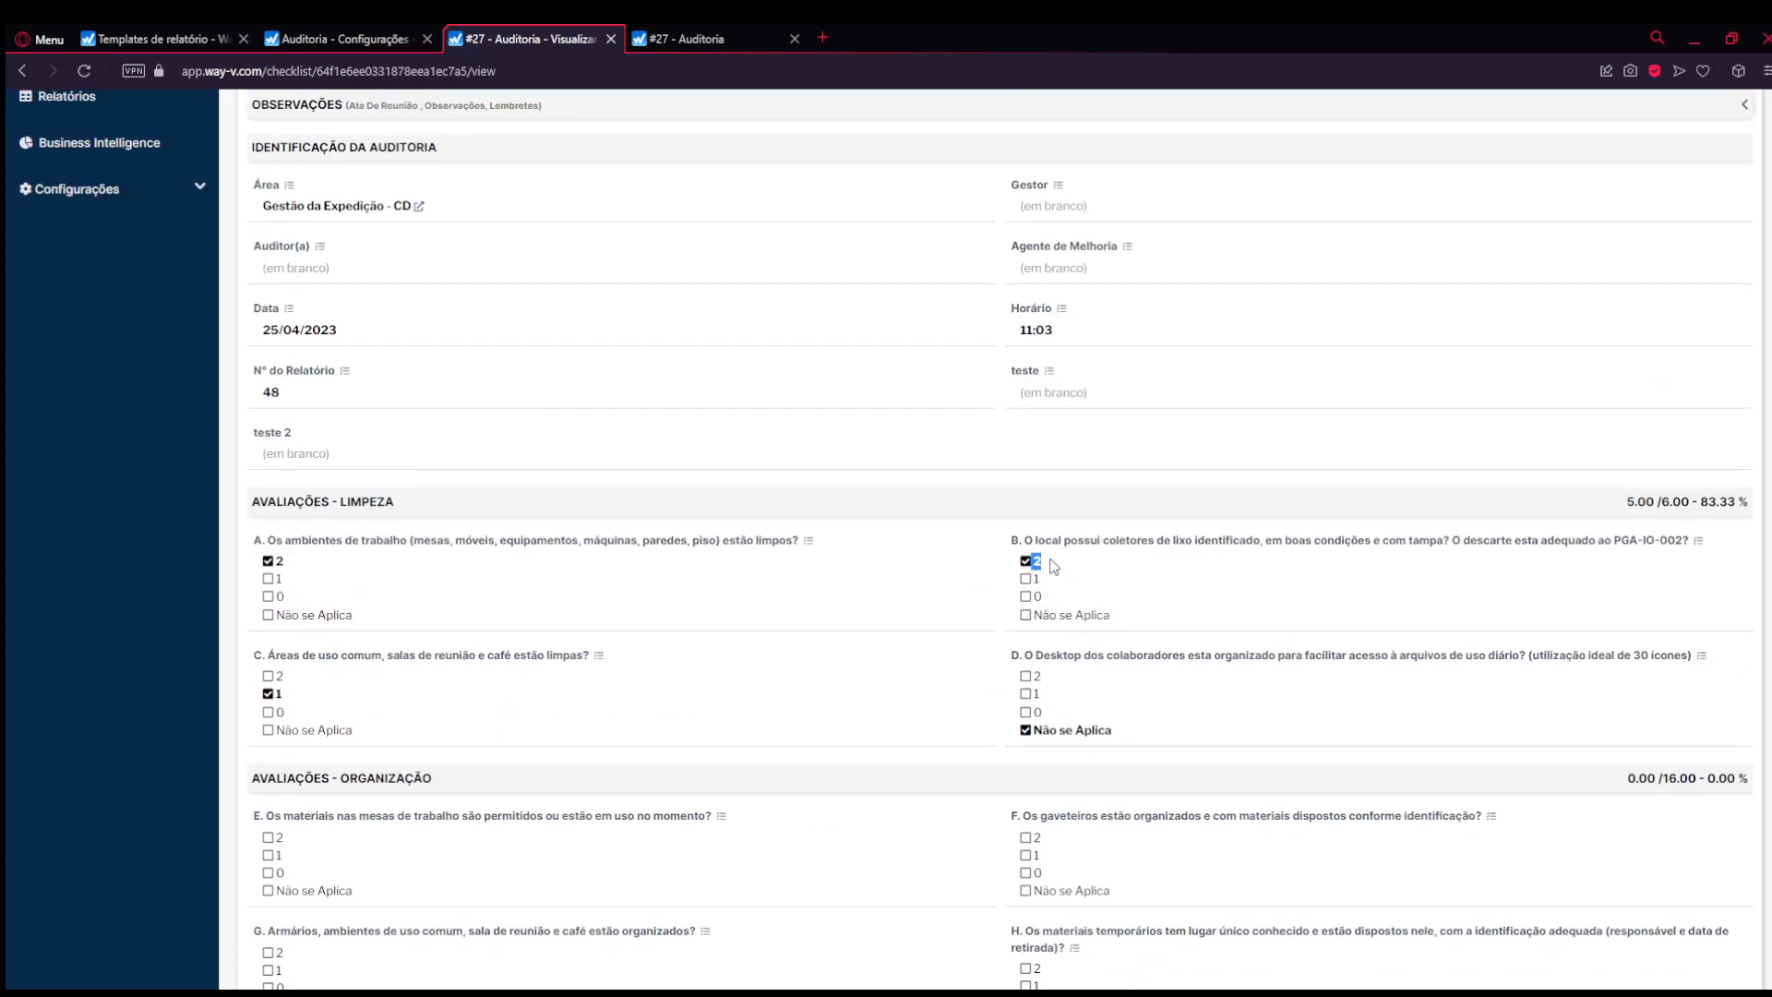
scroll(1067, 541, "down", 1)
left_click_drag(1621, 410, 1751, 410)
scroll(1499, 548, "down", 5)
scroll(1393, 601, "up", 7)
- Return to the generated PDF of record 27 and review both of its pages
left_click(733, 44)
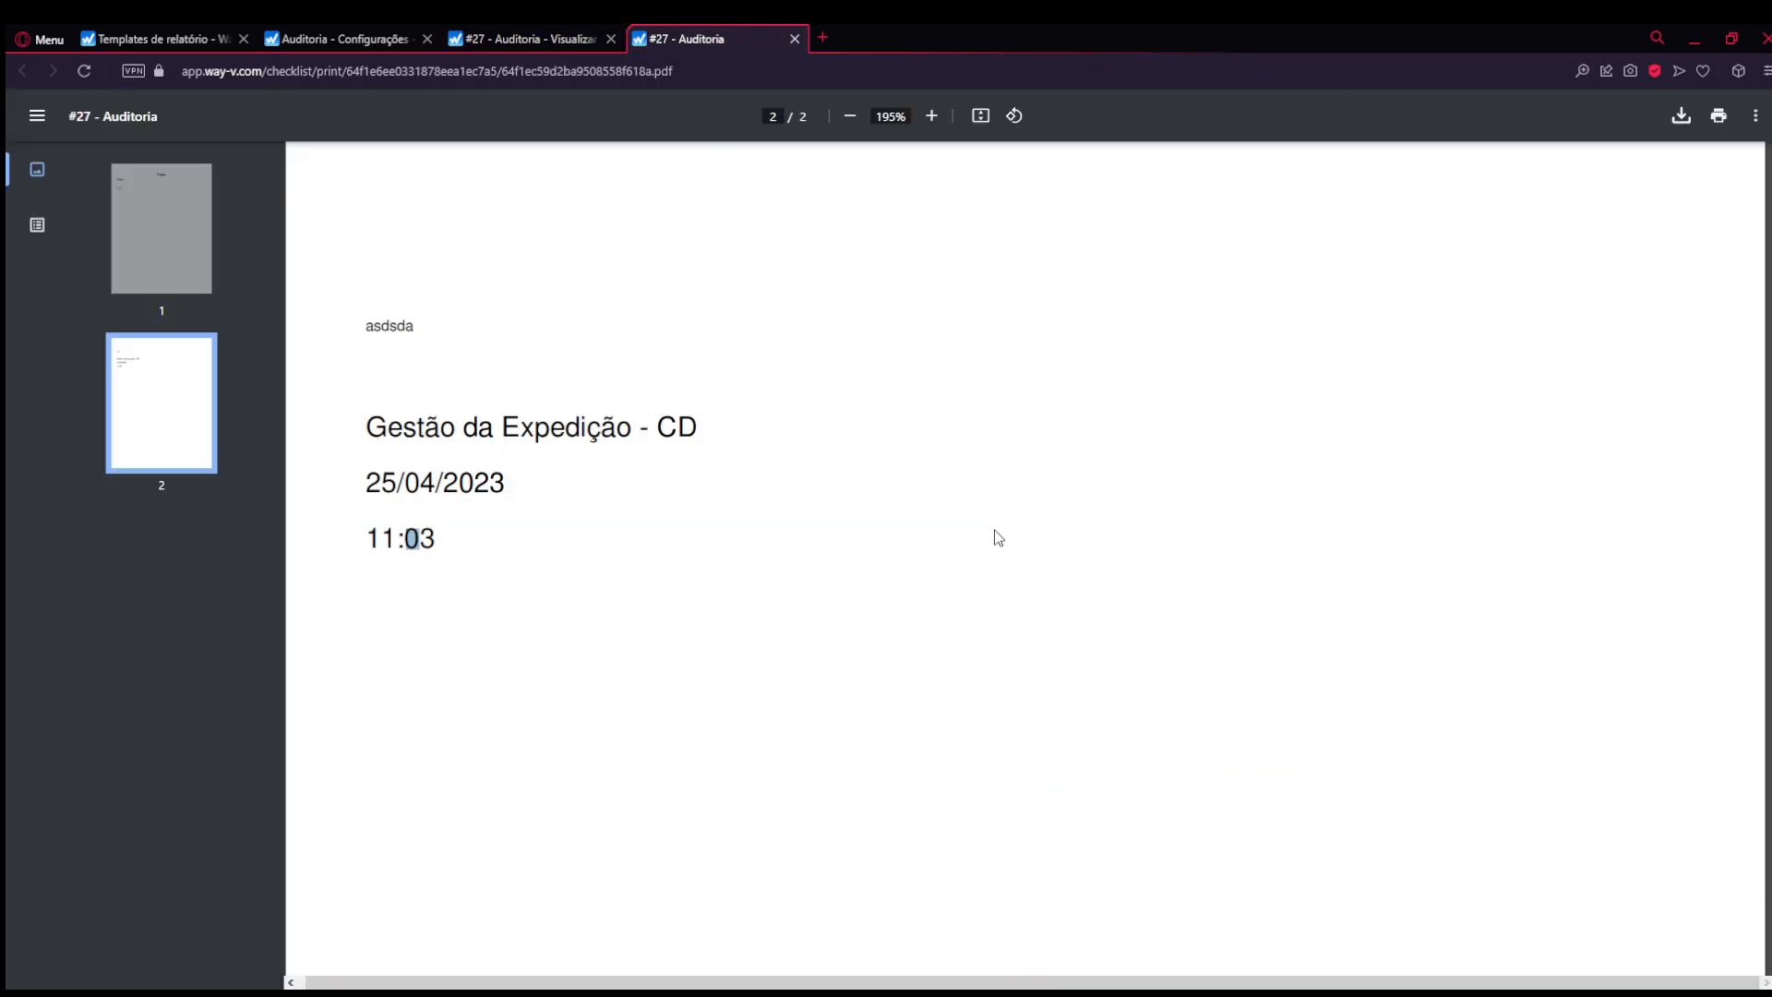
scroll(993, 540, "down", 5)
scroll(874, 636, "up", 3)
scroll(945, 592, "up", 4)
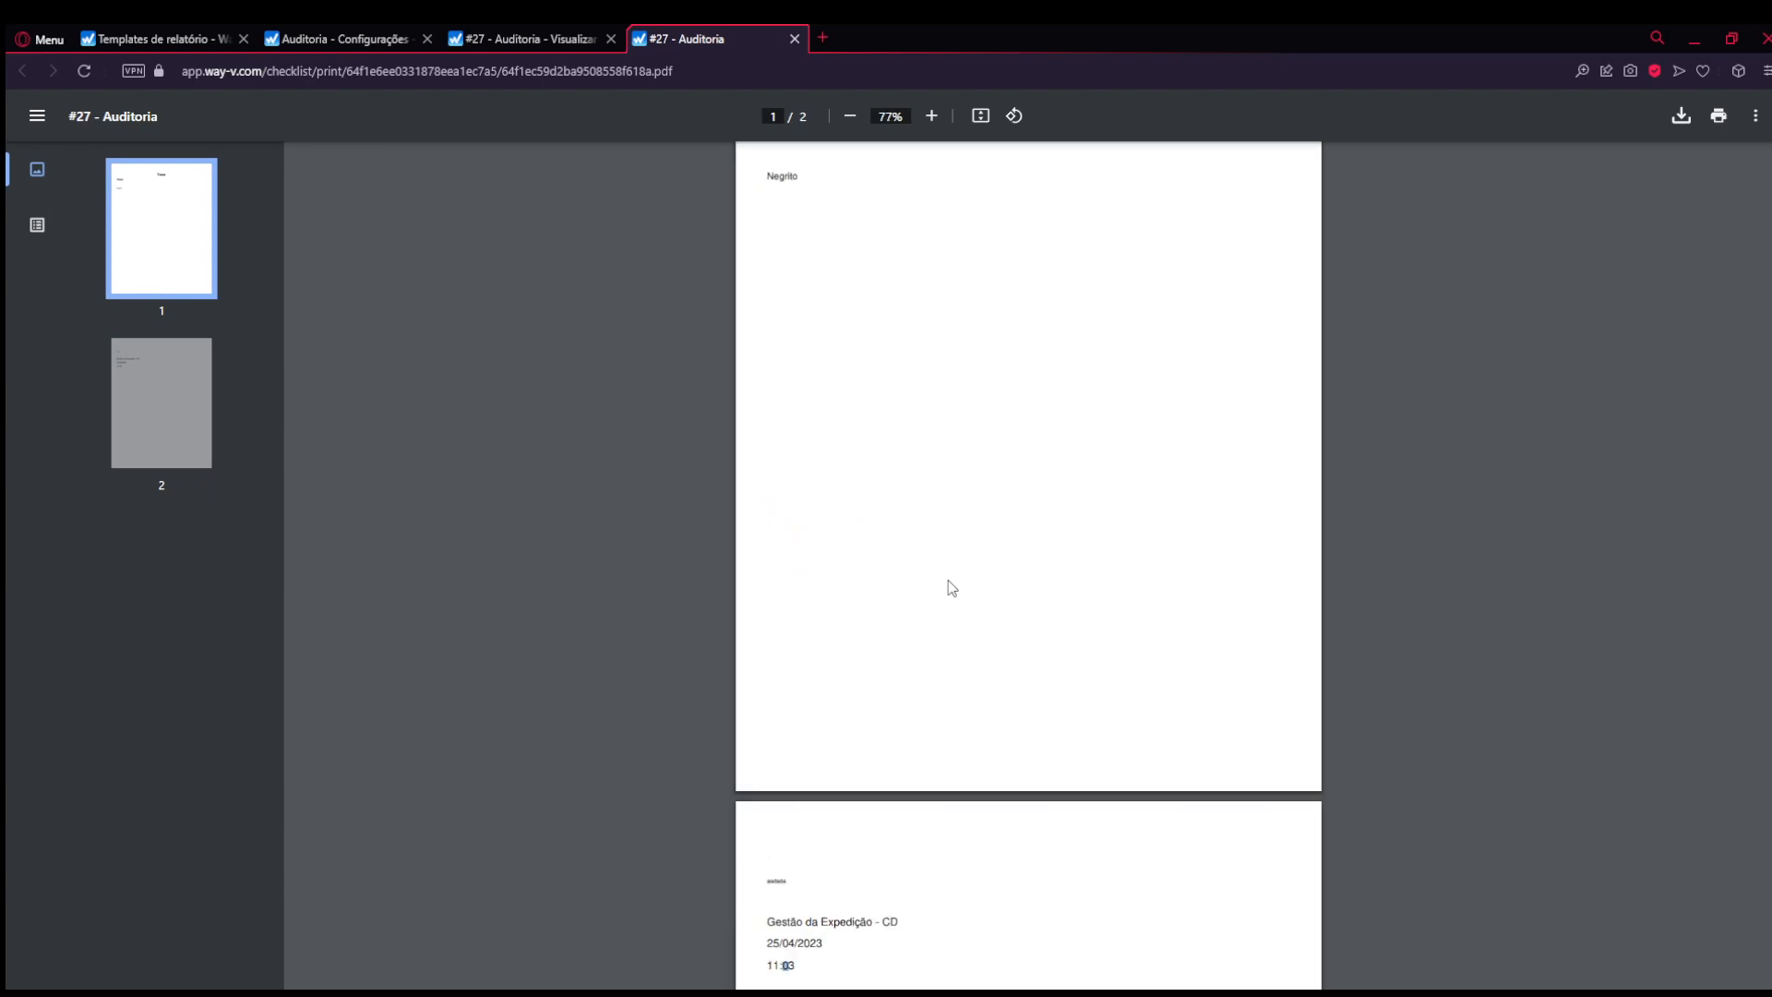
- Preview the PDF for printing, cancel without printing and go back to the Auditoria report template editor
left_click(1718, 118)
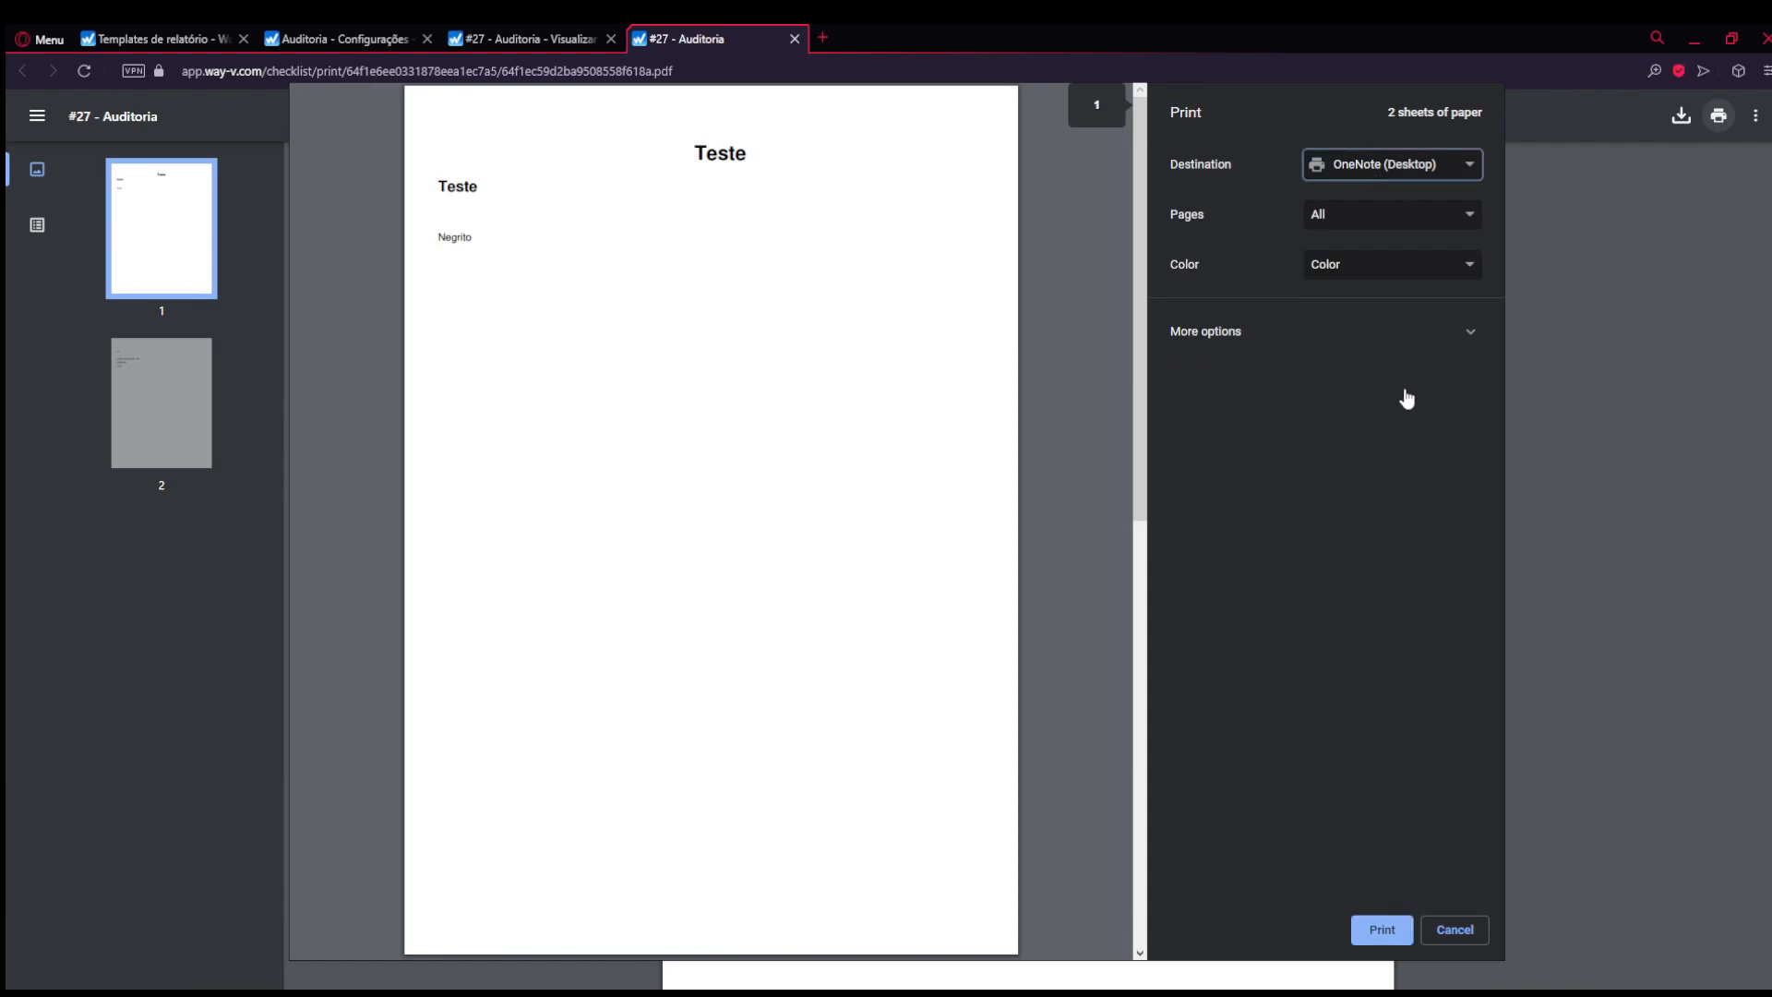
left_click(1458, 930)
left_click(280, 37)
left_click(221, 38)
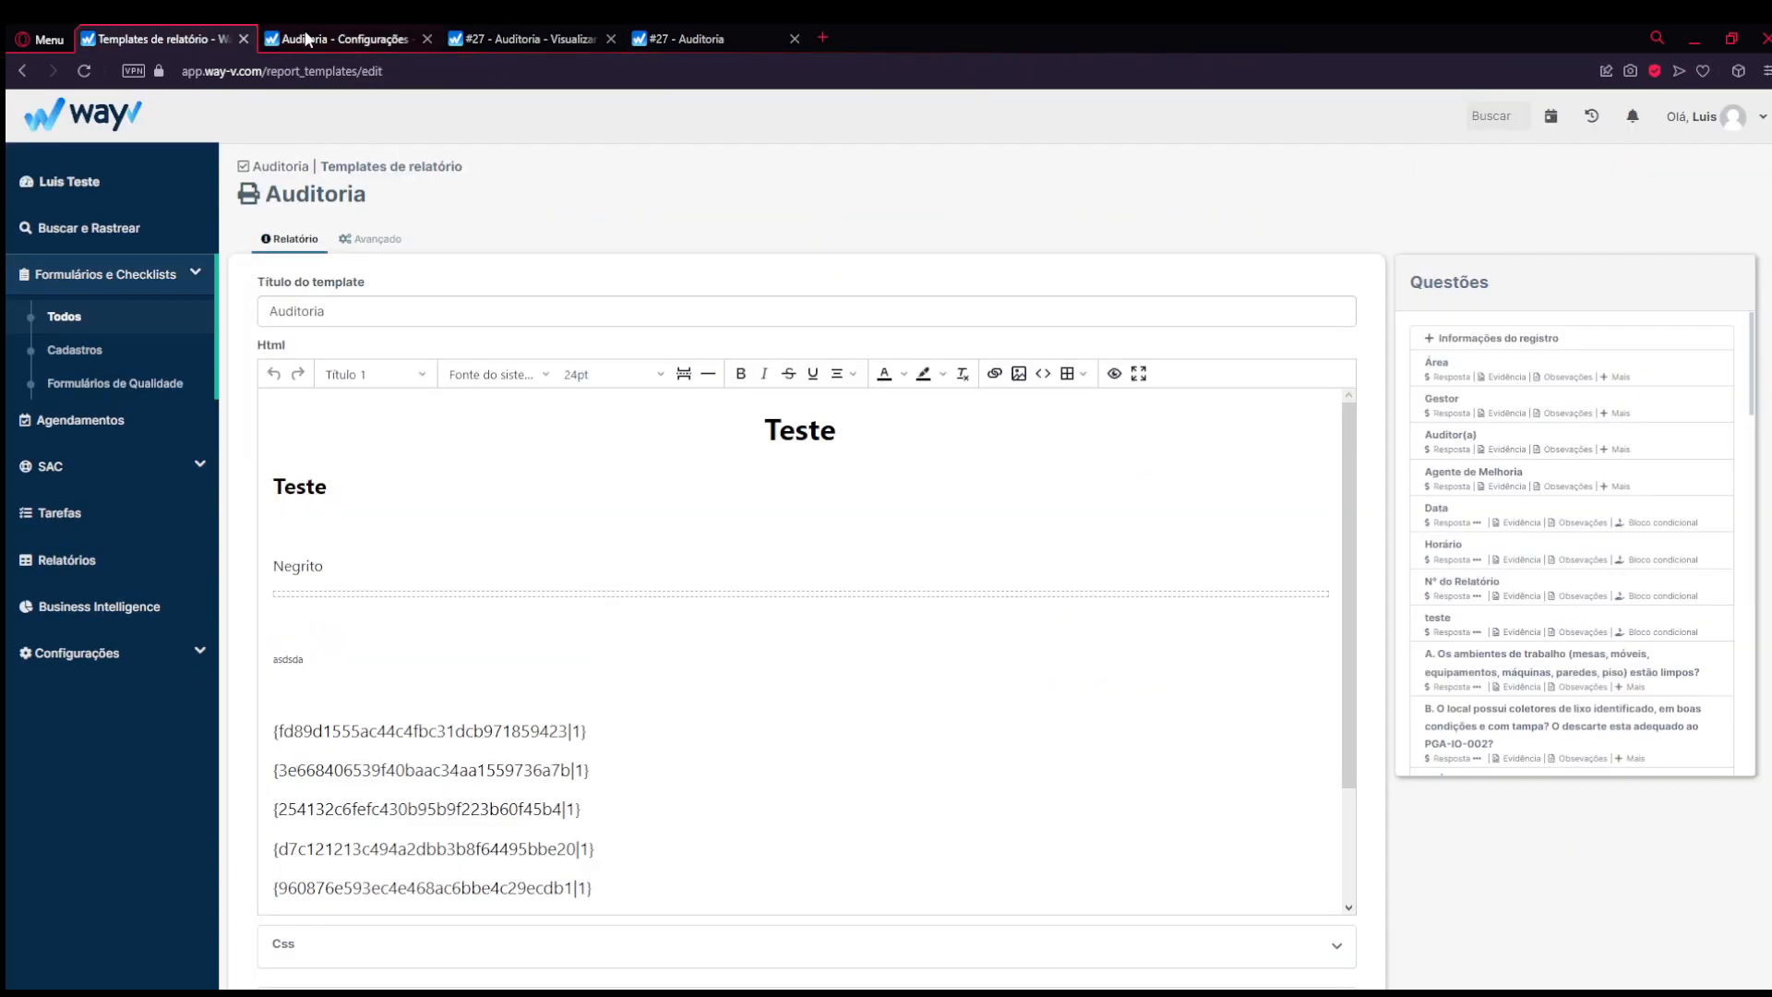